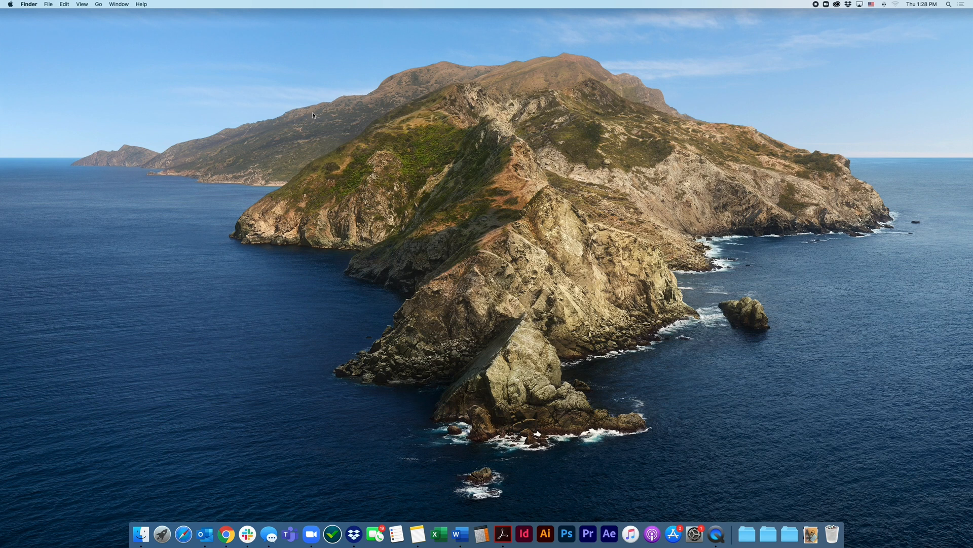
# Create a new folder on the desktop and bring it into the open area near the upper edge
pyautogui.click(49, 4)
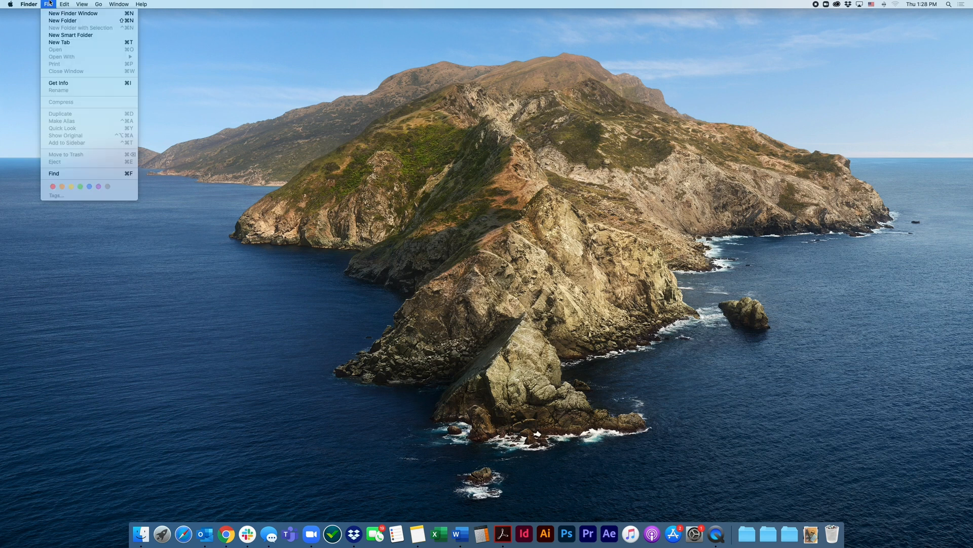
pyautogui.click(72, 21)
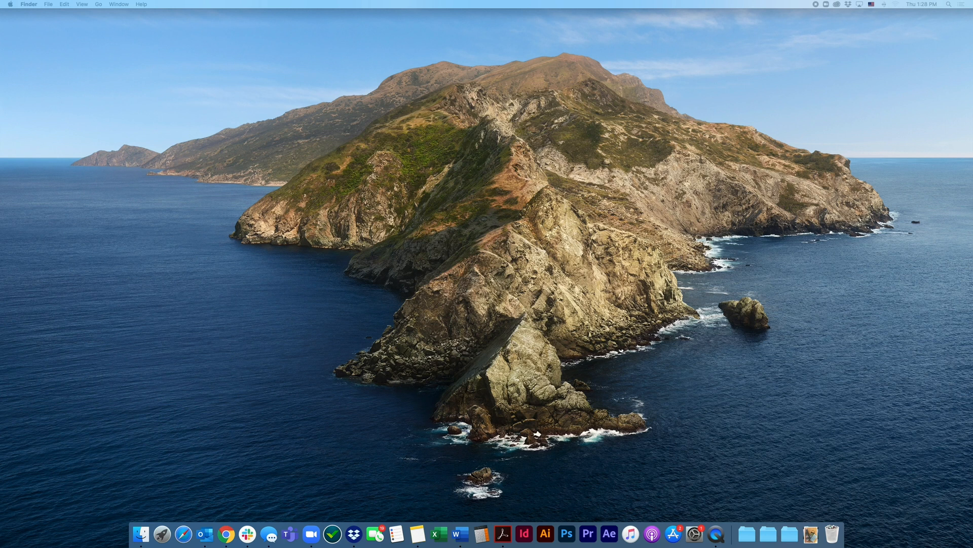
pyautogui.moveTo(692, 547); pyautogui.dragTo(739, 84)
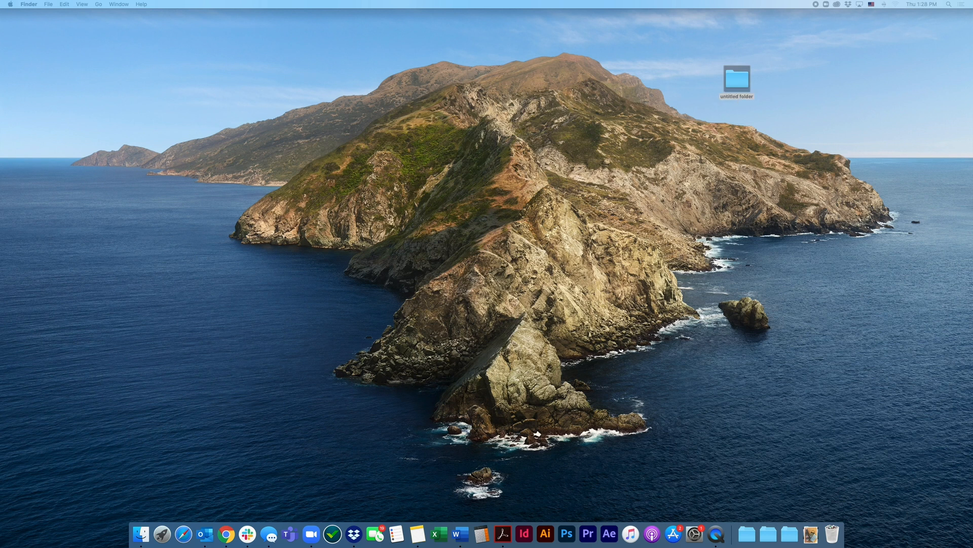
# Rename the new desktop folder to ADV followed by the student's full name, and place it in the desktop's upper-right corner
pyautogui.click(738, 97)
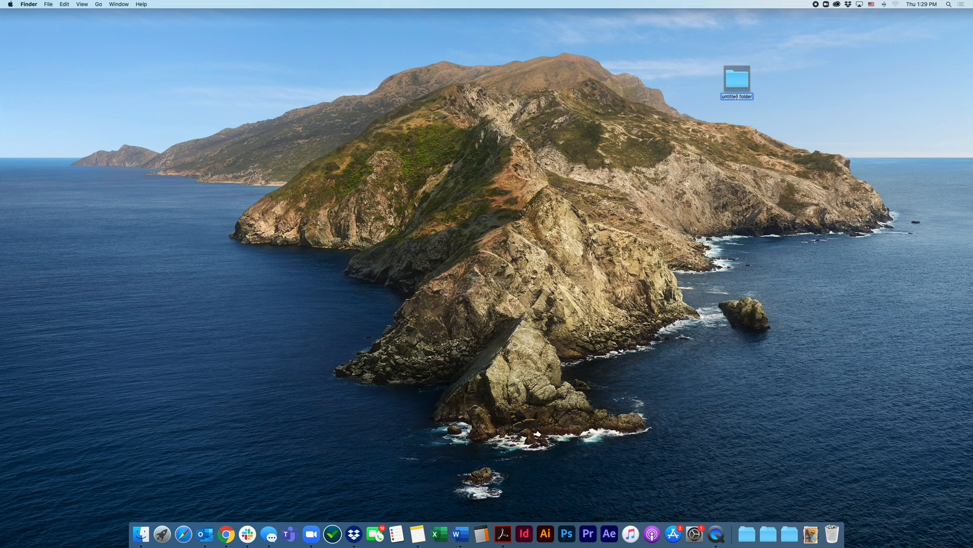
pyautogui.click(697, 83)
pyautogui.moveTo(935, 37); pyautogui.dragTo(932, 36)
pyautogui.click(904, 47)
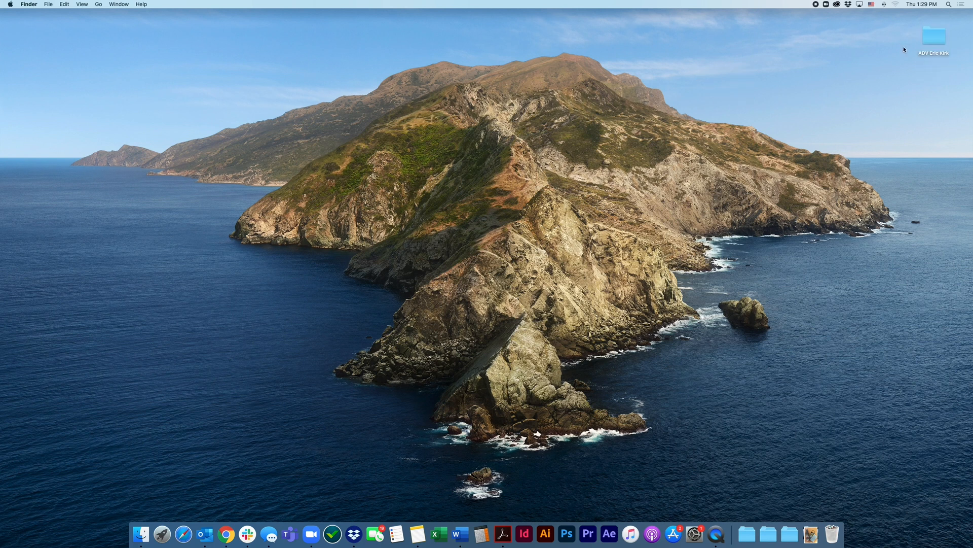
# Open the ADV folder from the desktop and enlarge its window
pyautogui.doubleClick(933, 46)
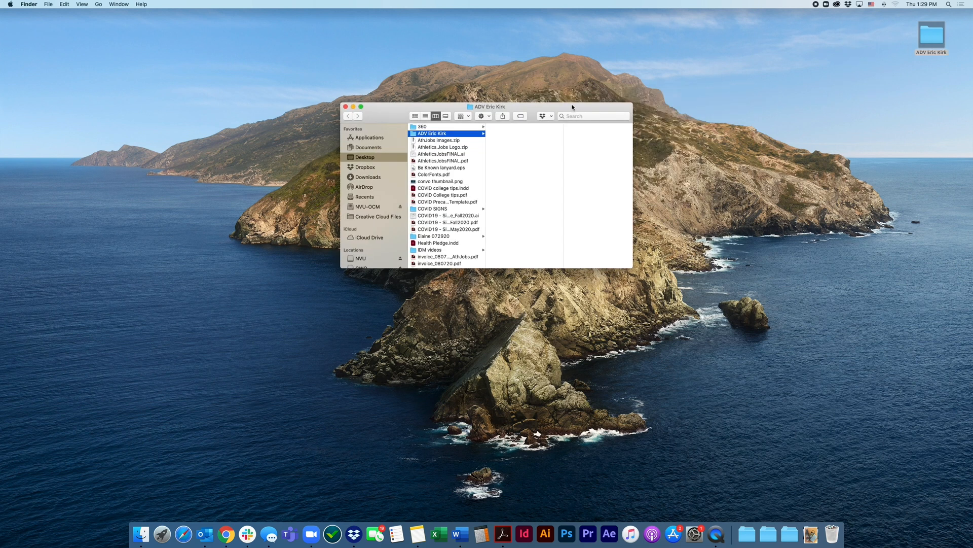
pyautogui.moveTo(573, 107); pyautogui.dragTo(542, 102)
pyautogui.moveTo(602, 263); pyautogui.dragTo(688, 315)
# Create a subfolder named Demos inside the ADV folder
pyautogui.rightClick(485, 167)
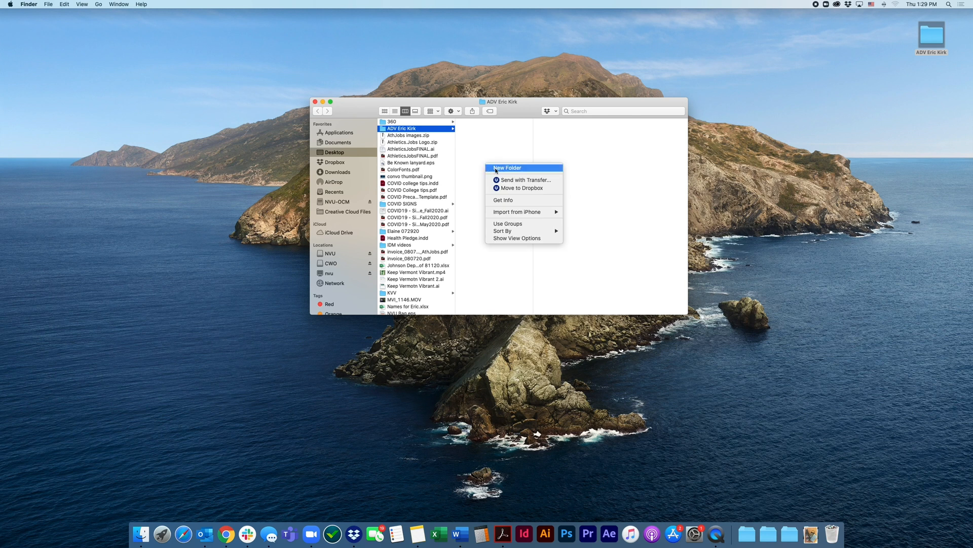
pyautogui.click(478, 159)
pyautogui.rightClick(477, 161)
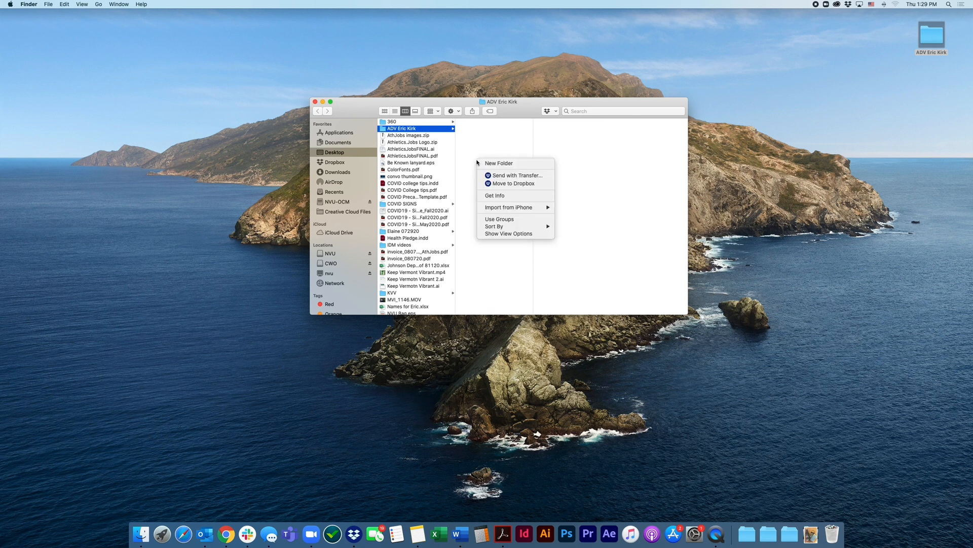
pyautogui.click(475, 155)
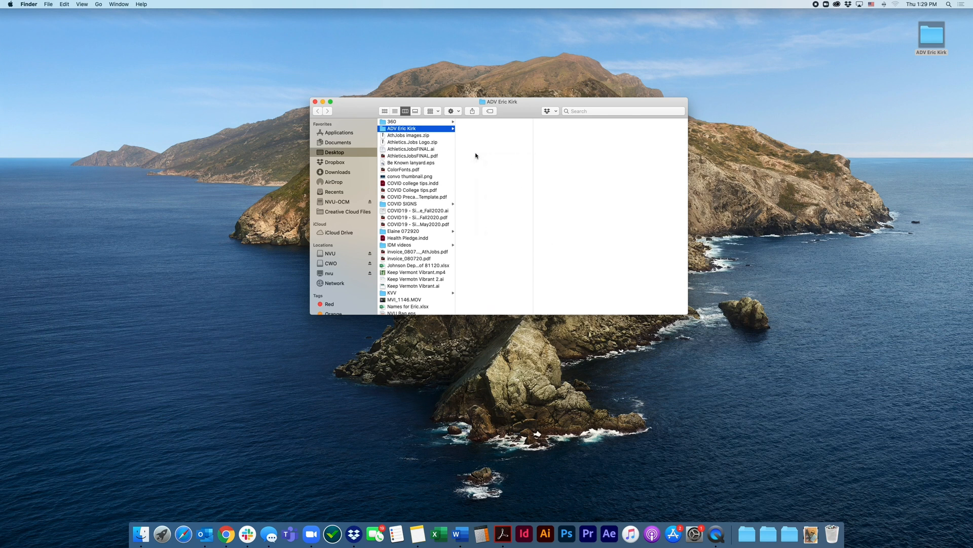
pyautogui.rightClick(475, 155)
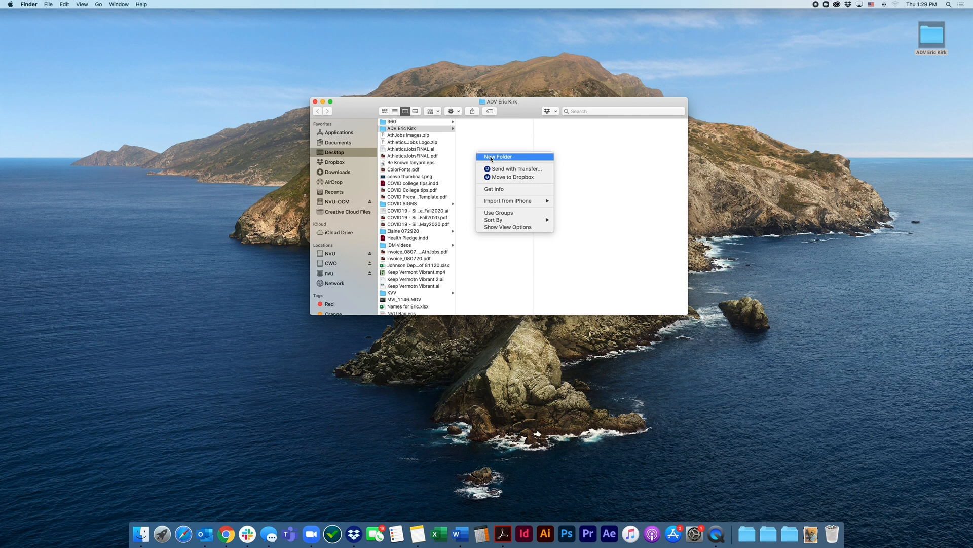
pyautogui.click(491, 159)
pyautogui.write('Deom')
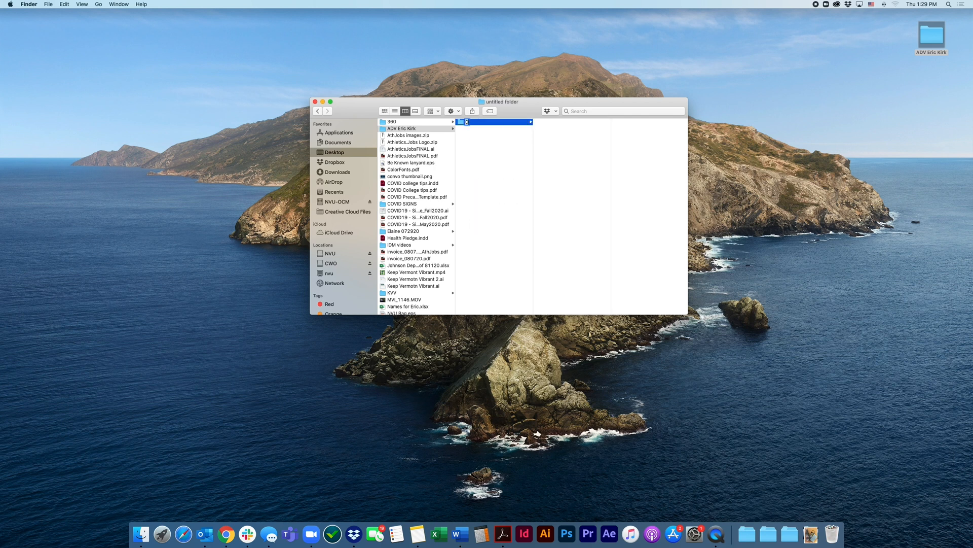
pyautogui.press('BackSpace')
pyautogui.press('BackSpace')
pyautogui.write('mos')
pyautogui.press('Return')
# Create a subfolder named Footage inside the Demos folder
pyautogui.rightClick(558, 142)
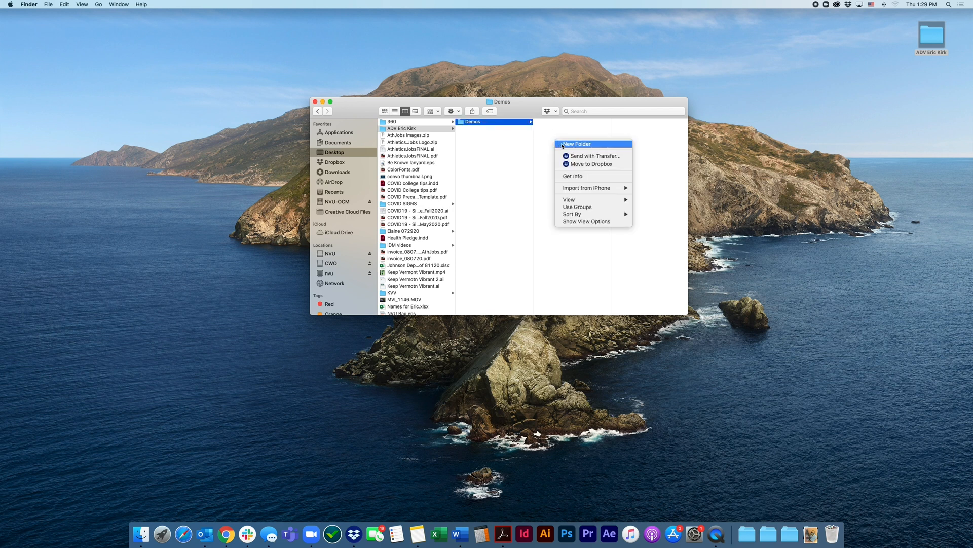
pyautogui.click(562, 145)
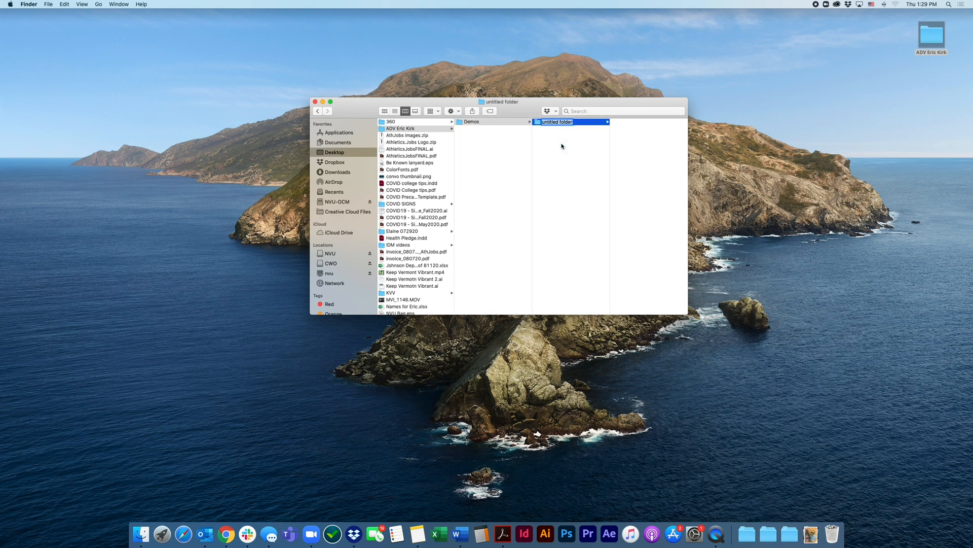
pyautogui.write('Footage')
pyautogui.press('Return')
# Add a subfolder named Audio to the Demos folder
pyautogui.rightClick(546, 139)
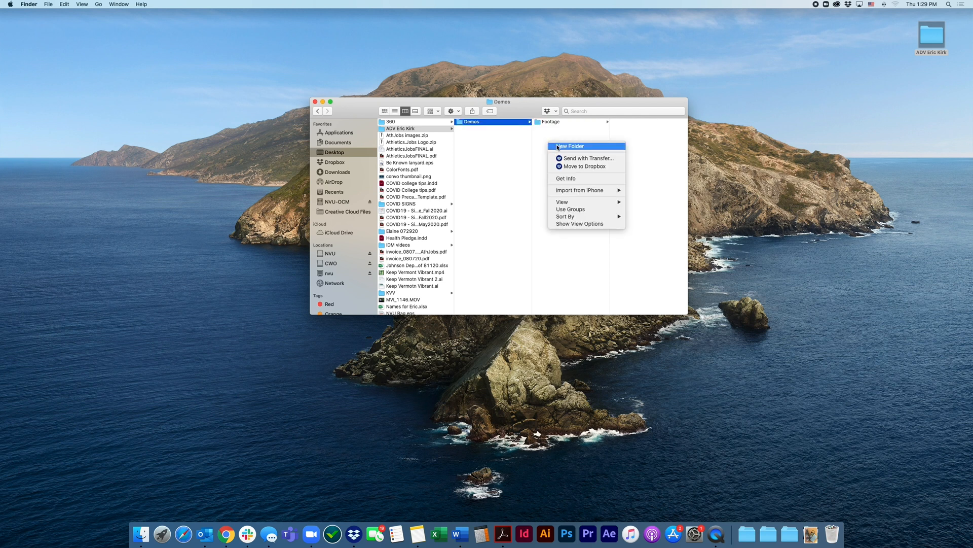
pyautogui.click(558, 145)
pyautogui.write('Audio')
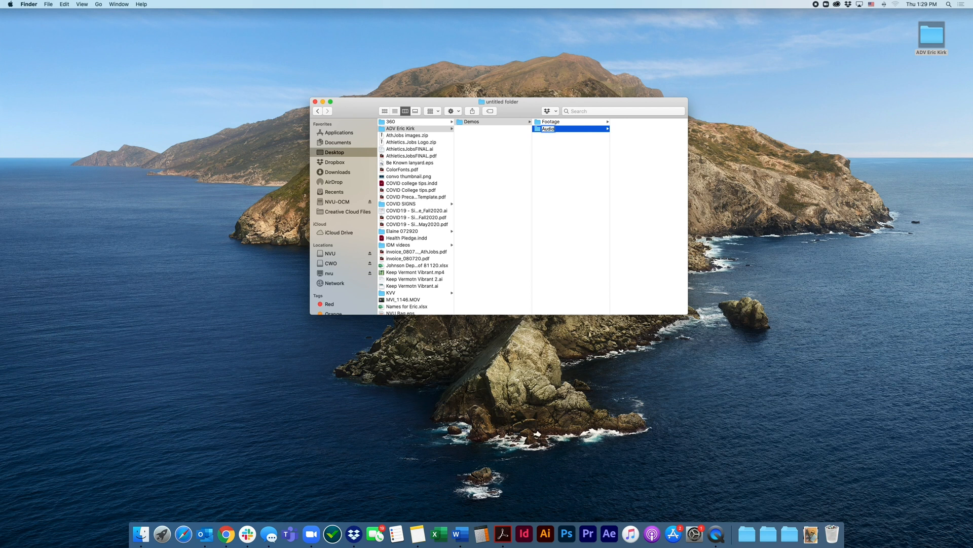
pyautogui.press('Return')
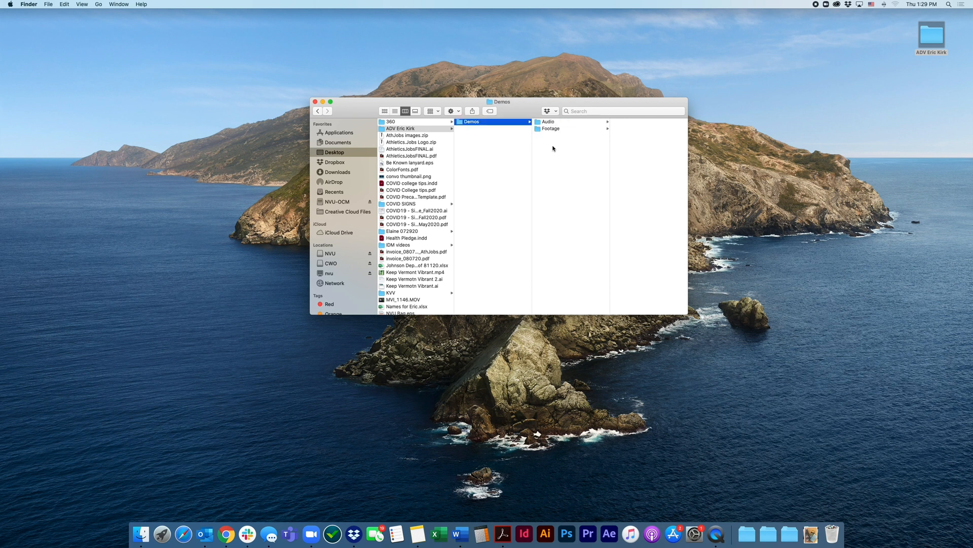
# Add a subfolder named Graphics to the Demos folder
pyautogui.rightClick(550, 141)
pyautogui.click(560, 148)
pyautogui.write('Graphics')
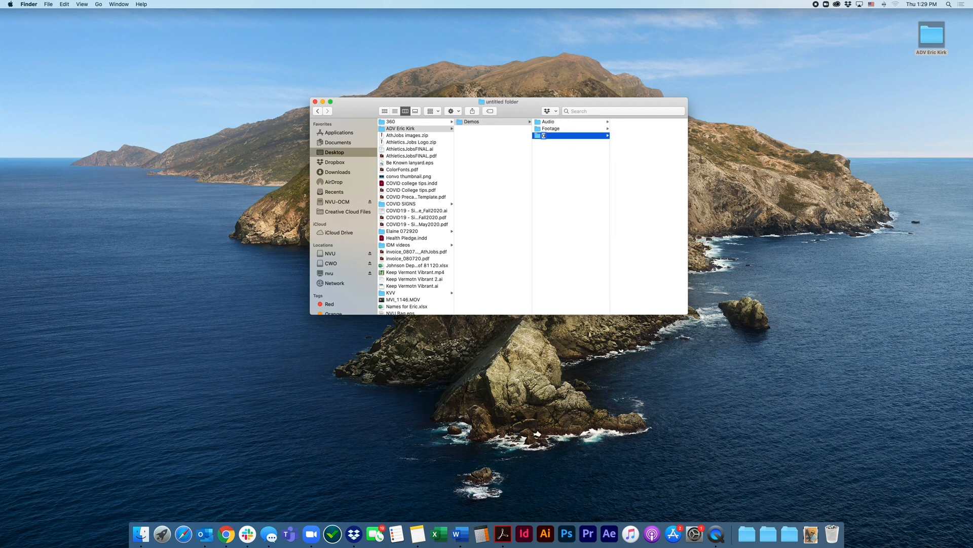
pyautogui.click(553, 166)
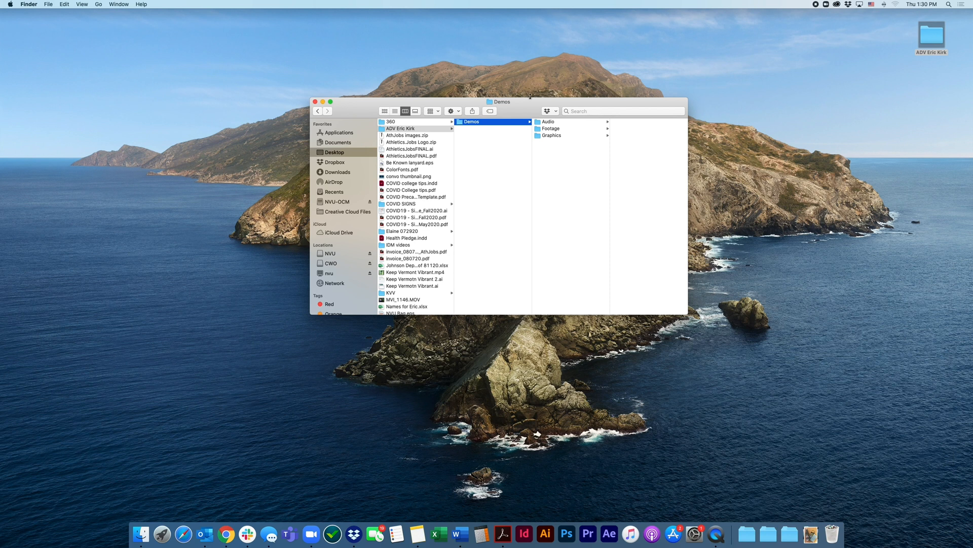
# Move the Demos window aside and connect to the server smb://nvu/files/NVU-J-Academic
pyautogui.moveTo(522, 103); pyautogui.dragTo(264, 135)
pyautogui.click(271, 79)
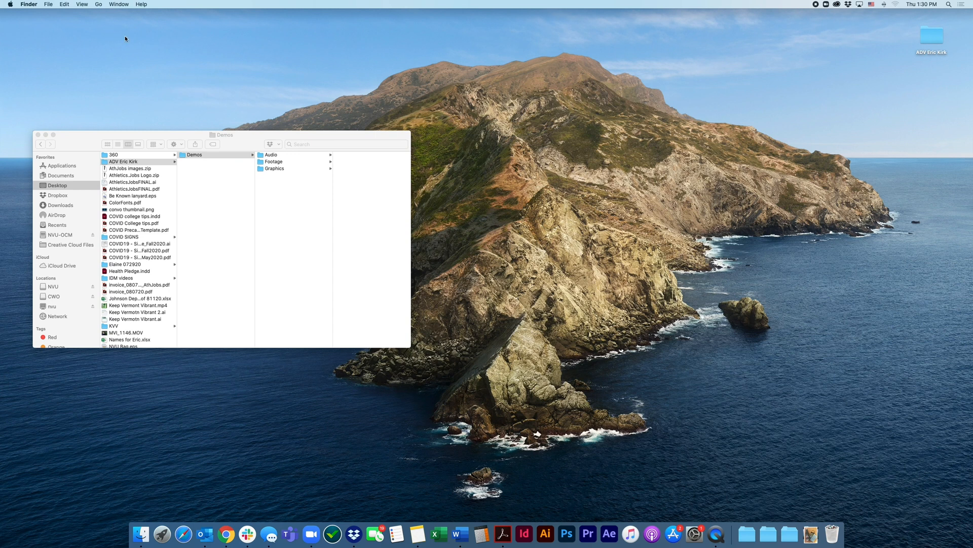
pyautogui.click(99, 5)
pyautogui.click(137, 153)
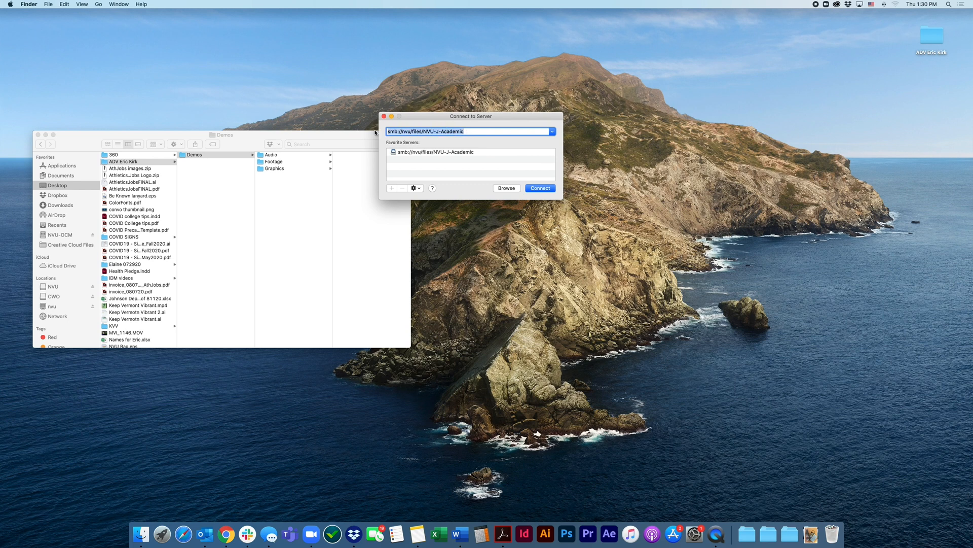
pyautogui.moveTo(402, 126); pyautogui.dragTo(425, 124)
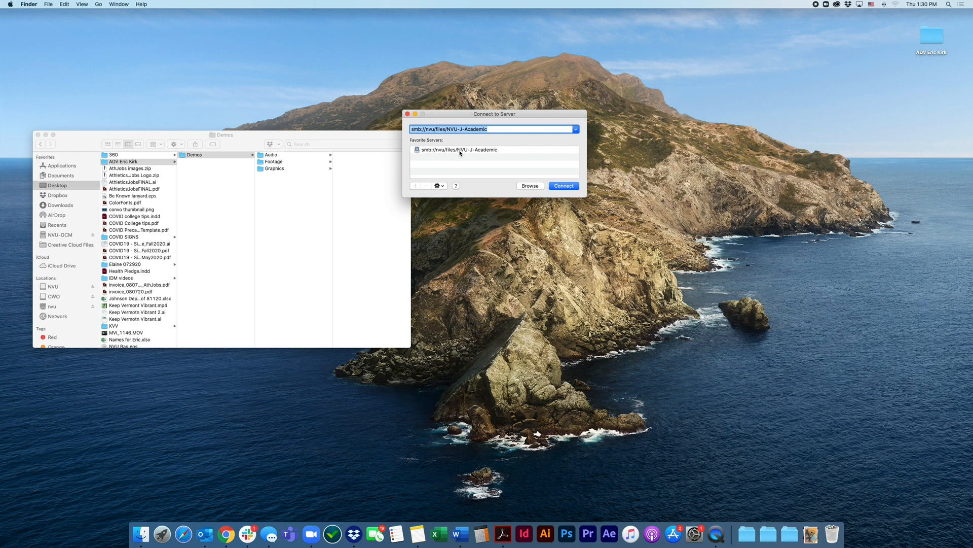
pyautogui.moveTo(453, 115); pyautogui.dragTo(463, 121)
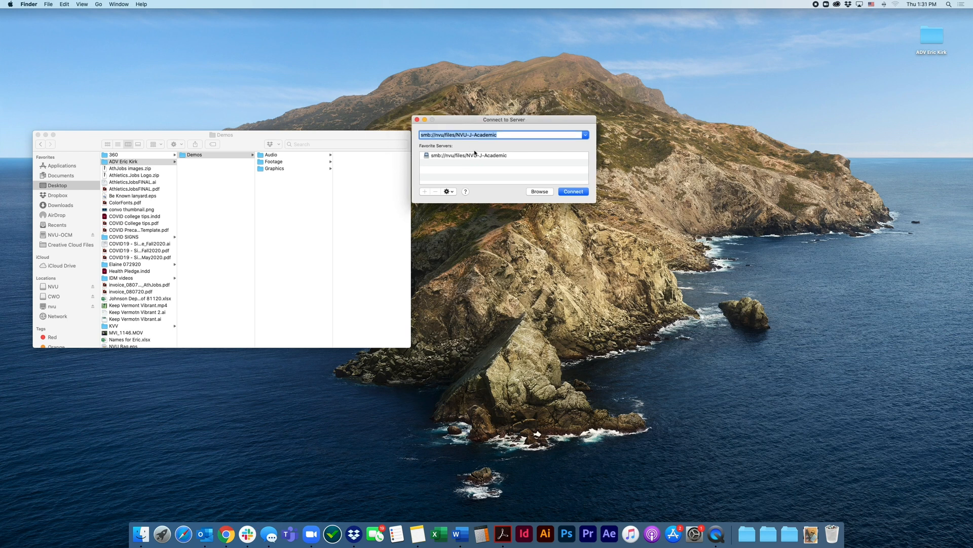
pyautogui.click(573, 192)
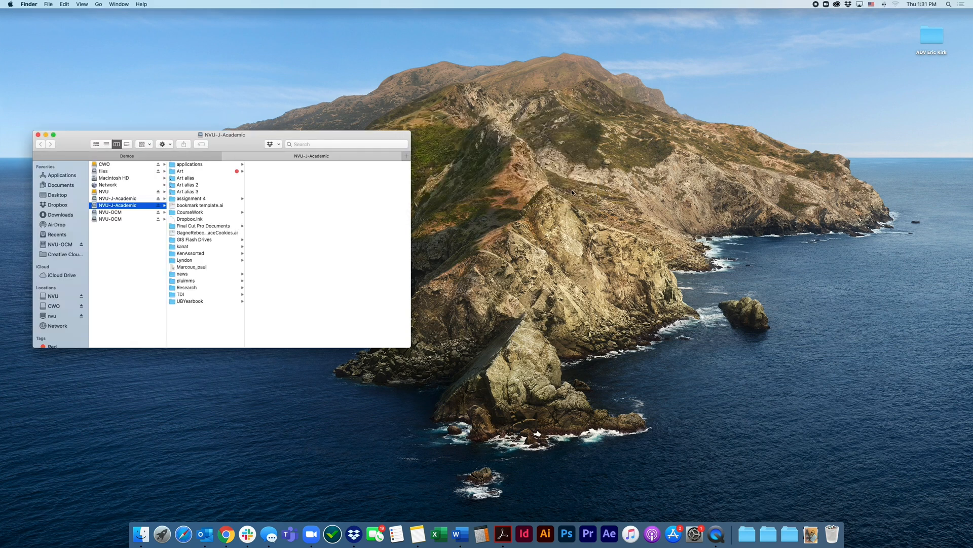
# Separate the NVU-J-Academic tab into its own window and arrange it side by side with the Demos window
pyautogui.moveTo(272, 158); pyautogui.dragTo(456, 143)
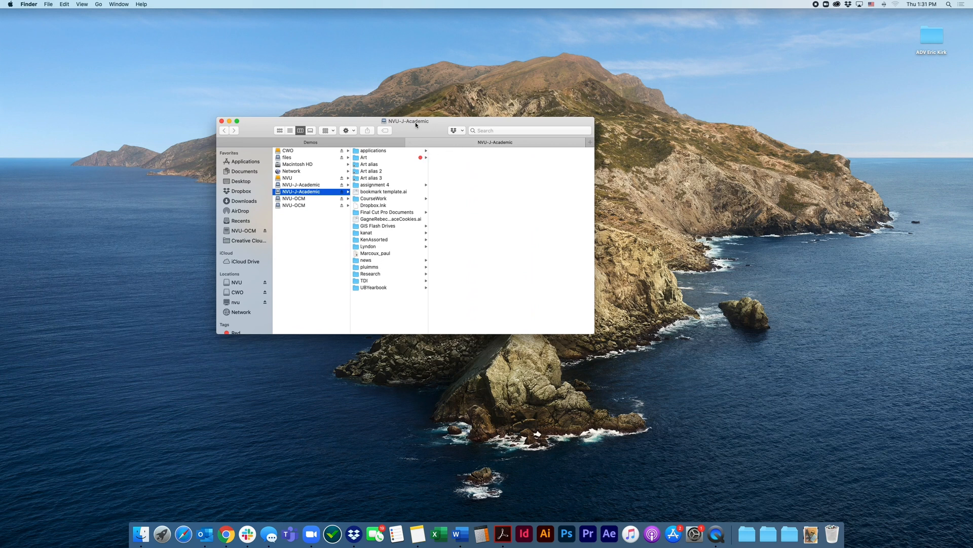
pyautogui.moveTo(416, 125); pyautogui.dragTo(634, 177)
pyautogui.click(415, 134)
pyautogui.click(457, 136)
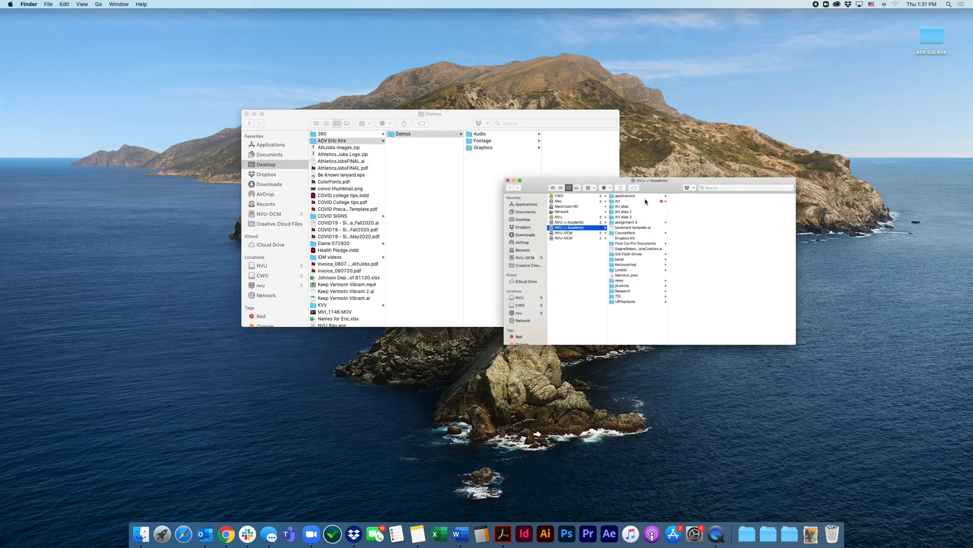
pyautogui.moveTo(517, 126); pyautogui.dragTo(358, 112)
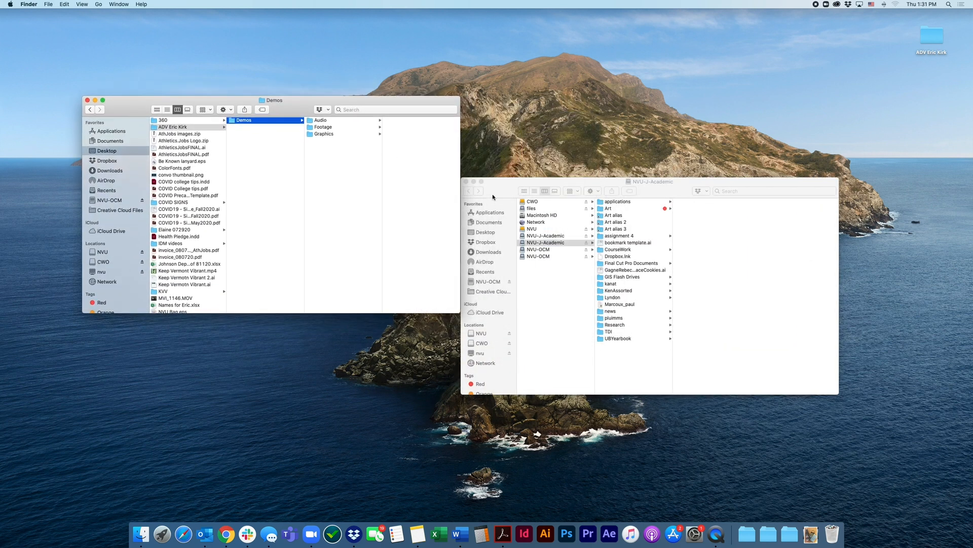
pyautogui.moveTo(502, 191); pyautogui.dragTo(514, 112)
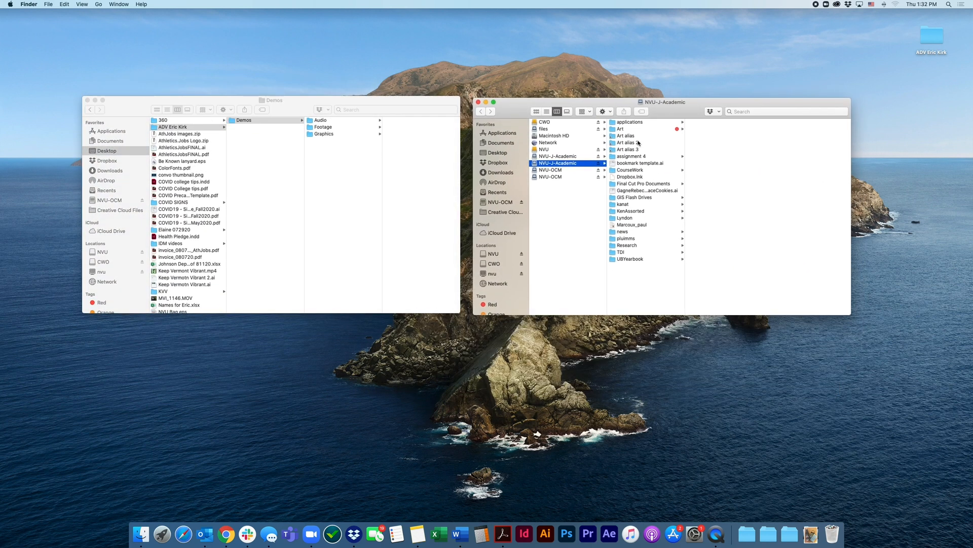
# On NVU-J-Academic, open the PR - Intro to Premiere Demo folder in DEMO FILES of the instructor's ADV_FA20 folder under Art
pyautogui.click(621, 130)
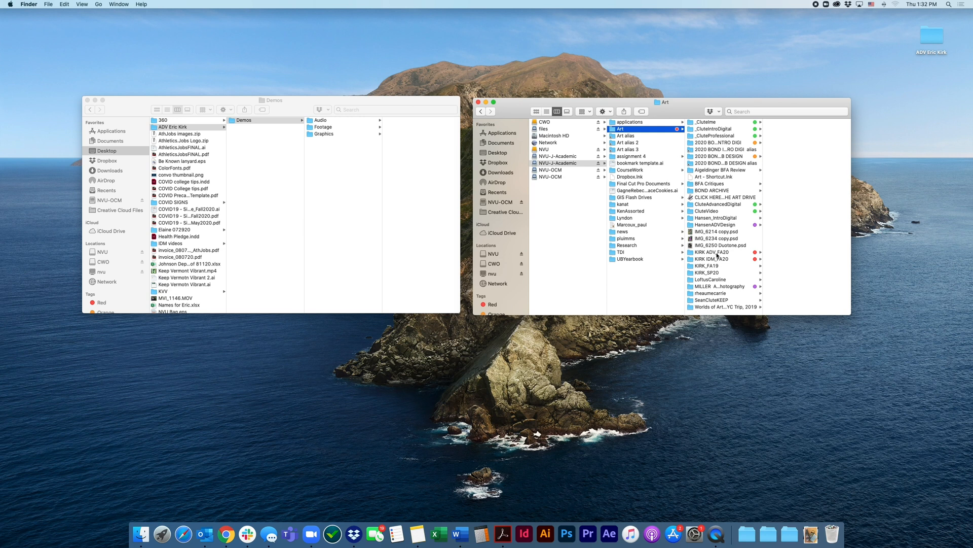
pyautogui.click(726, 253)
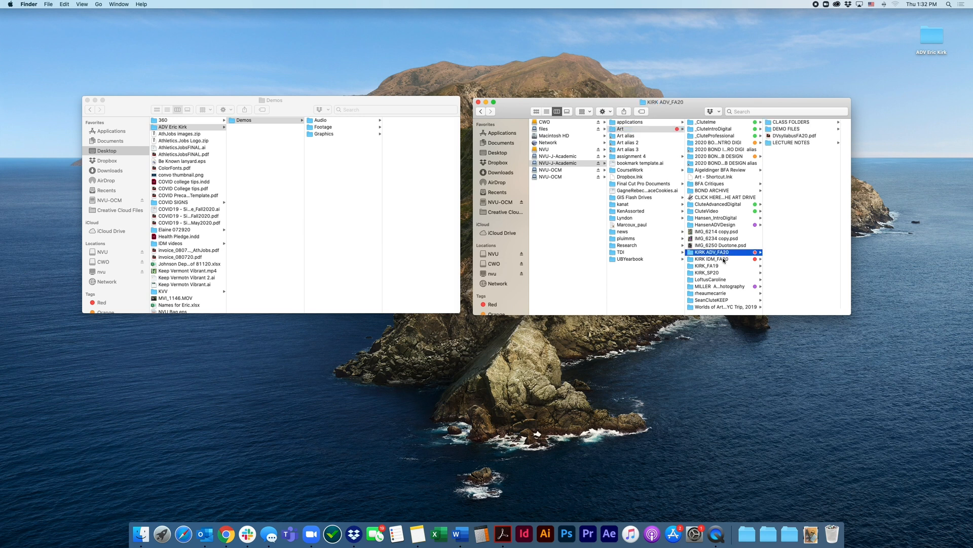
pyautogui.click(787, 129)
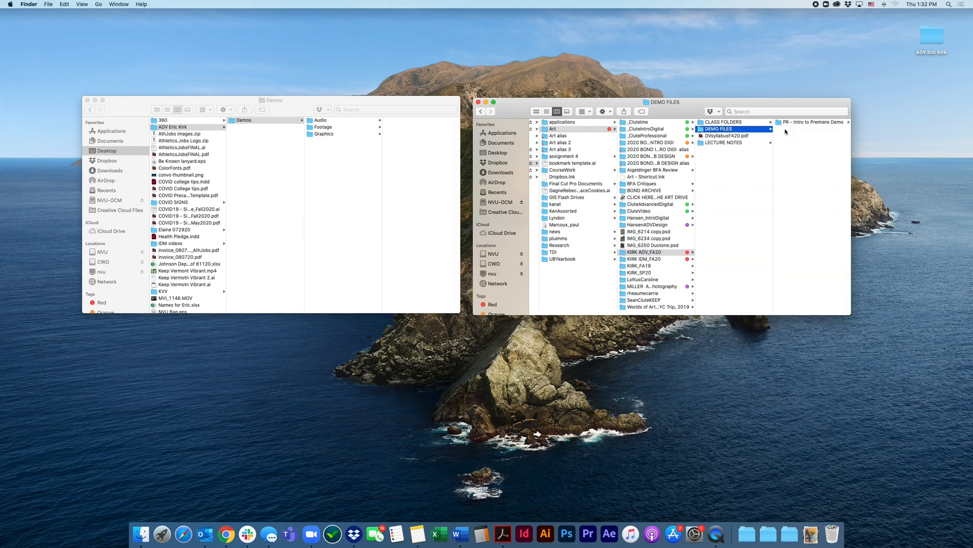
pyautogui.click(797, 123)
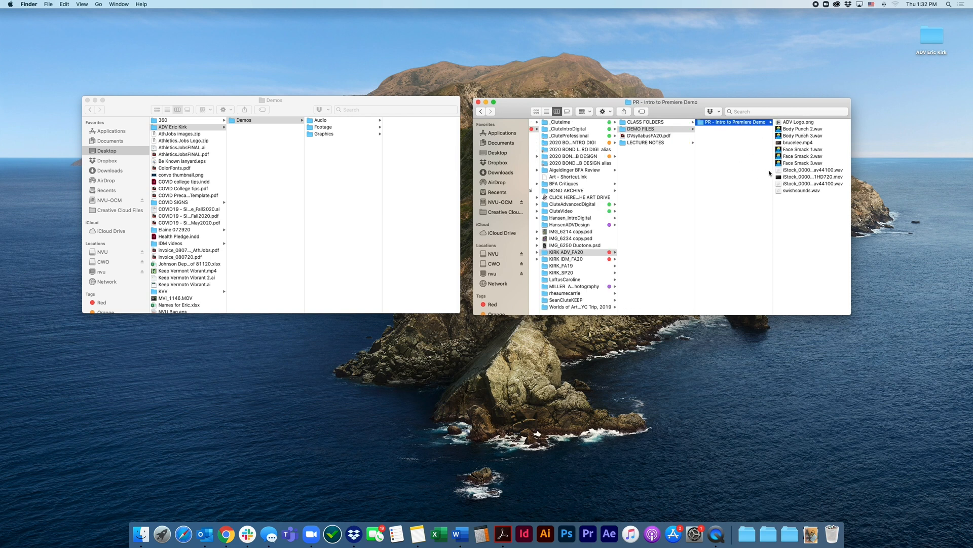
# Copy brucelee.mp4 and the iStock HD720 .mov clip from the demo folder into the local Footage folder, and open Footage
pyautogui.click(794, 144)
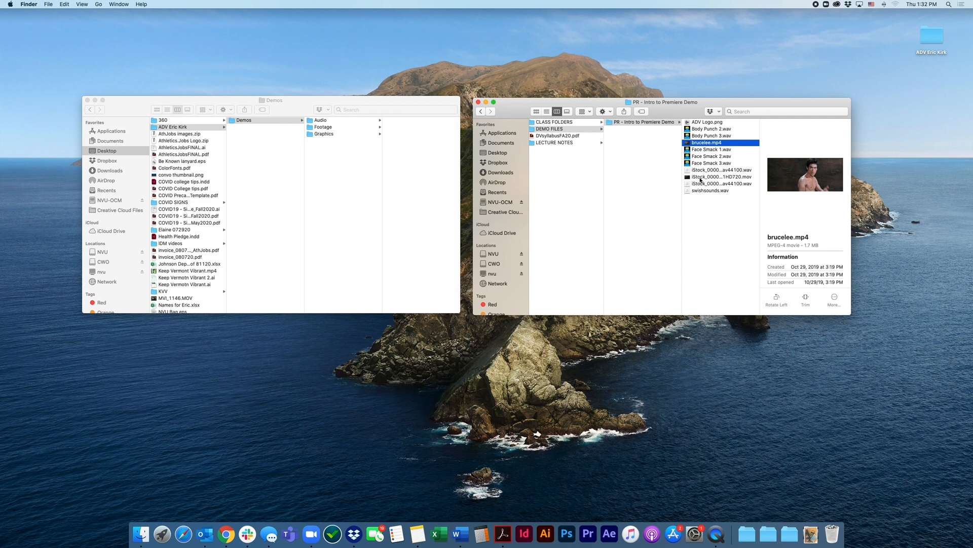
pyautogui.keyDown('super'); pyautogui.click(737, 179); pyautogui.keyUp('super')
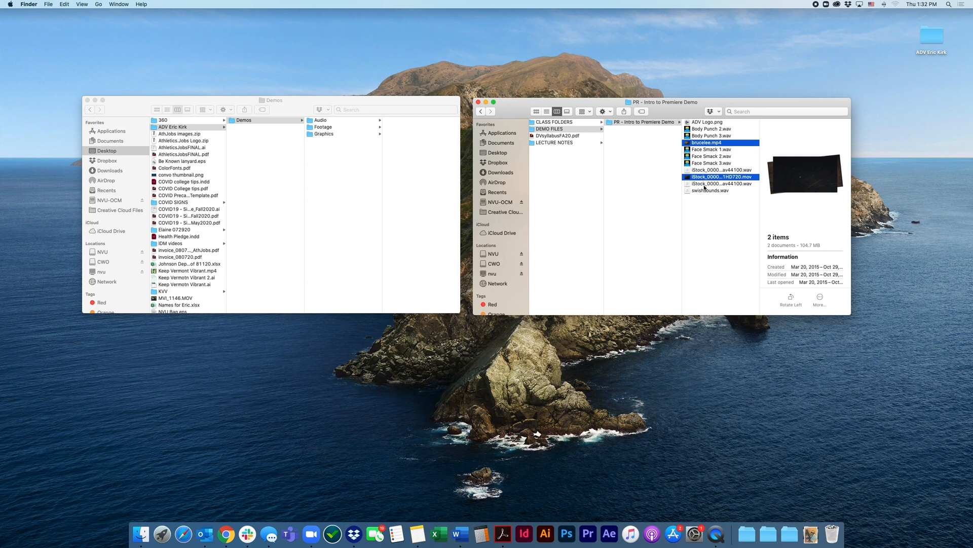
pyautogui.moveTo(688, 179); pyautogui.dragTo(322, 128)
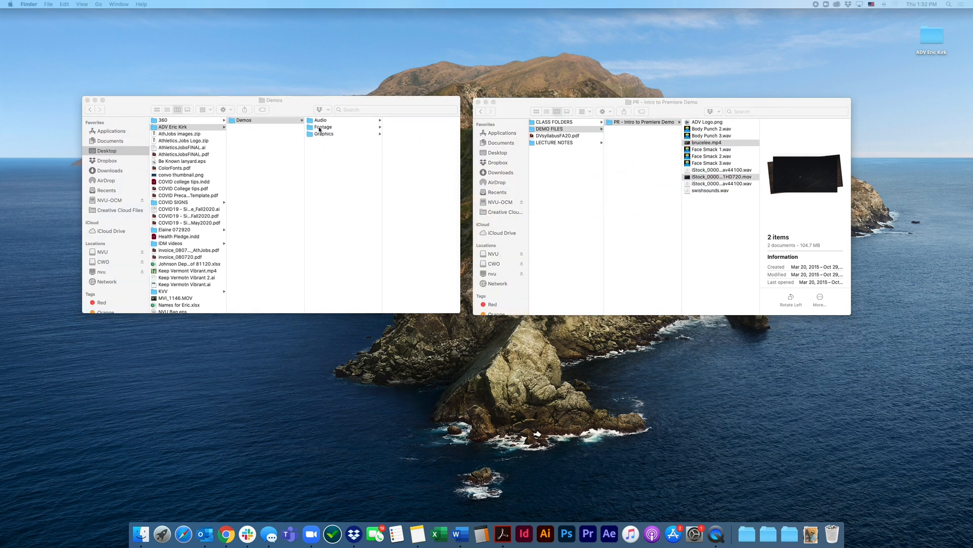
pyautogui.click(320, 129)
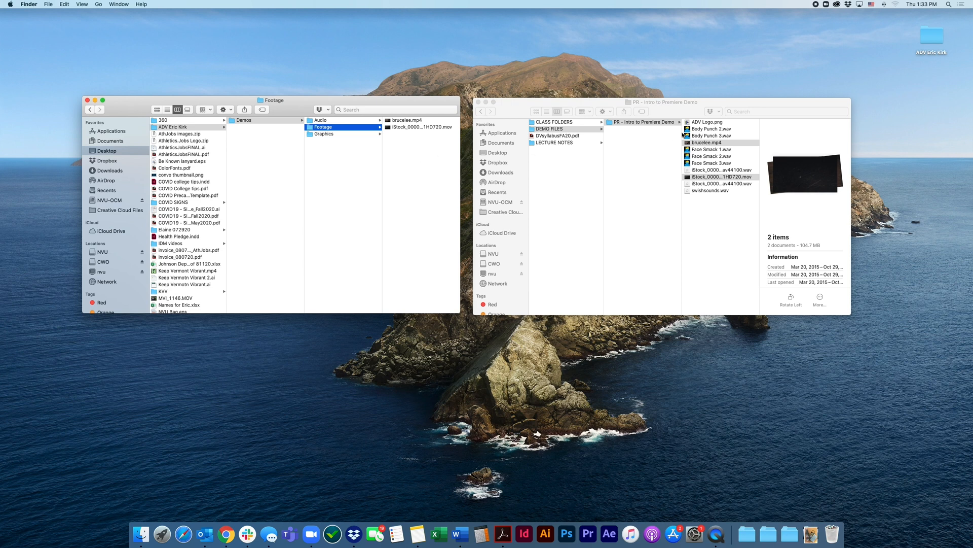
# Copy ADV Logo.png from the Premiere demo folder into the local Graphics folder, and open Graphics
pyautogui.click(706, 132)
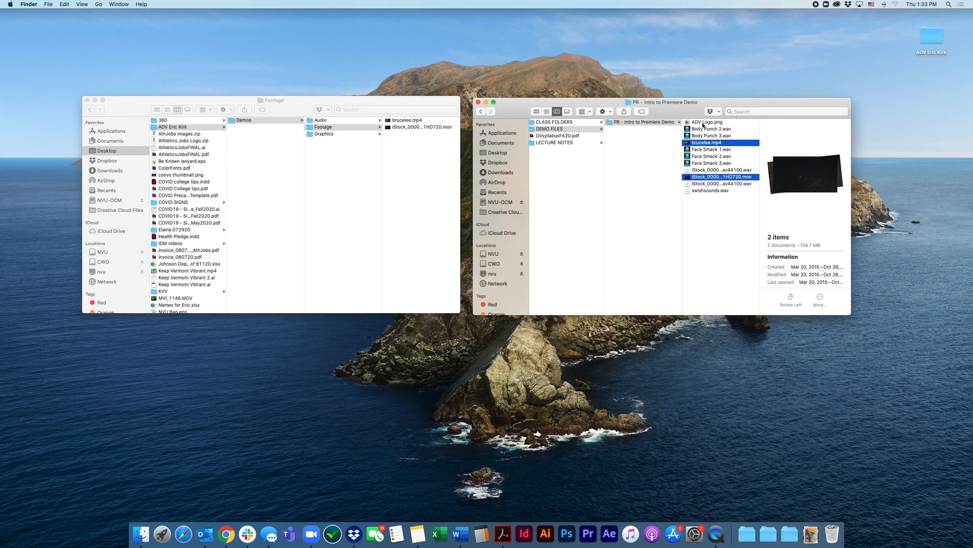
pyautogui.click(704, 124)
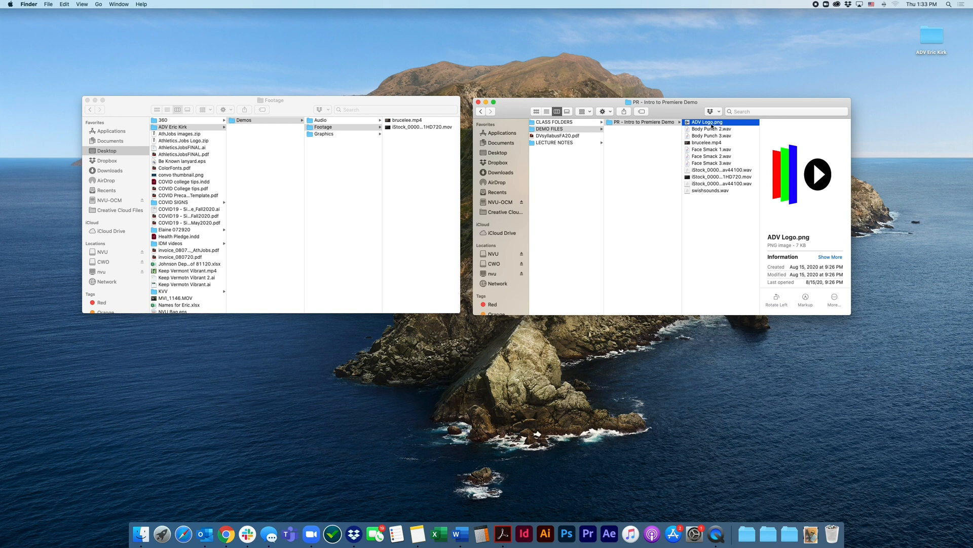
pyautogui.moveTo(701, 125); pyautogui.dragTo(328, 136)
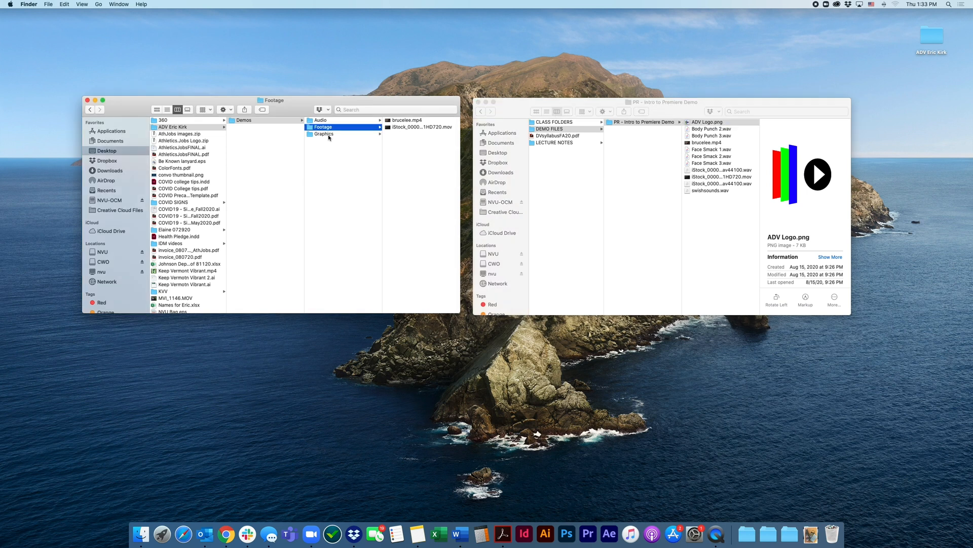
pyautogui.click(328, 135)
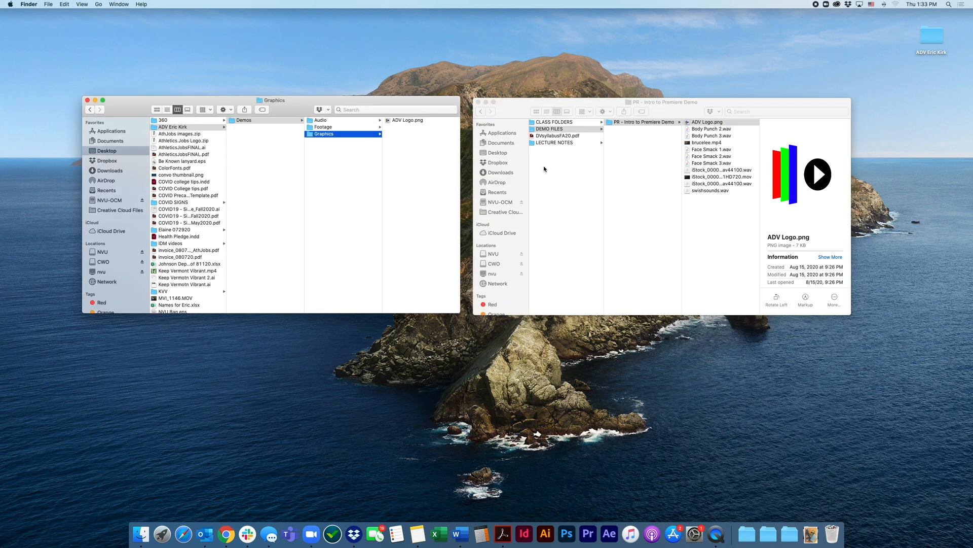
# Copy Body Punch 2 and 3, Face Smack 1, 2 and 3, and swishsounds.wav into the local Audio folder
pyautogui.click(335, 122)
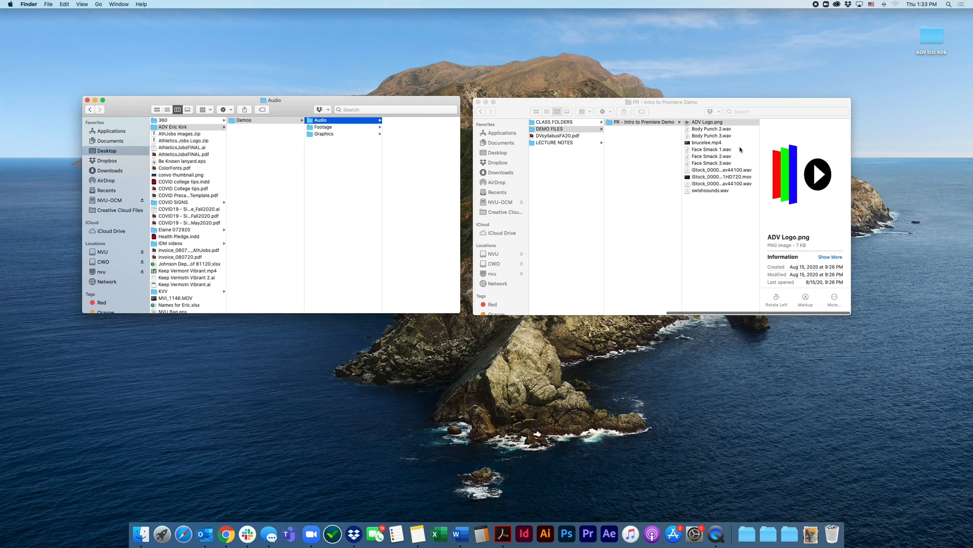
pyautogui.click(710, 132)
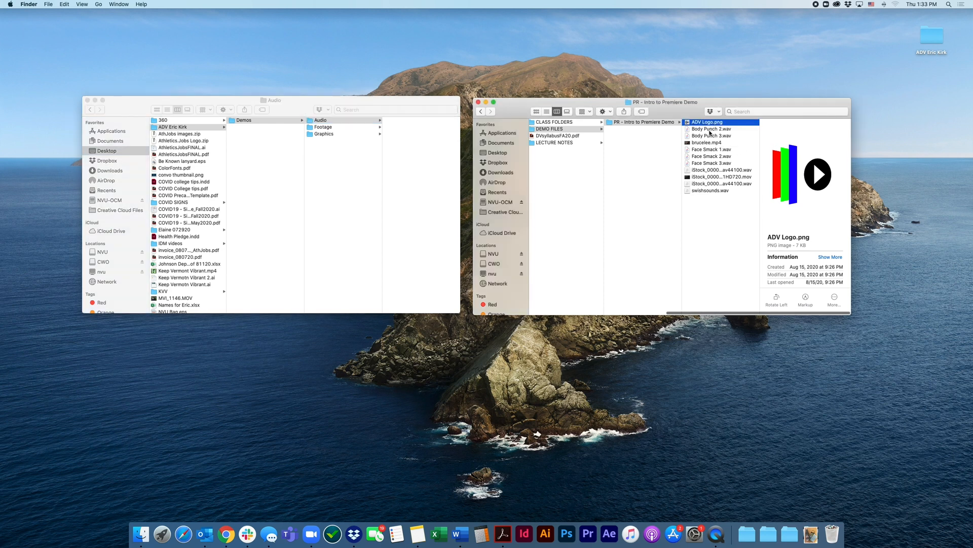
pyautogui.click(713, 132)
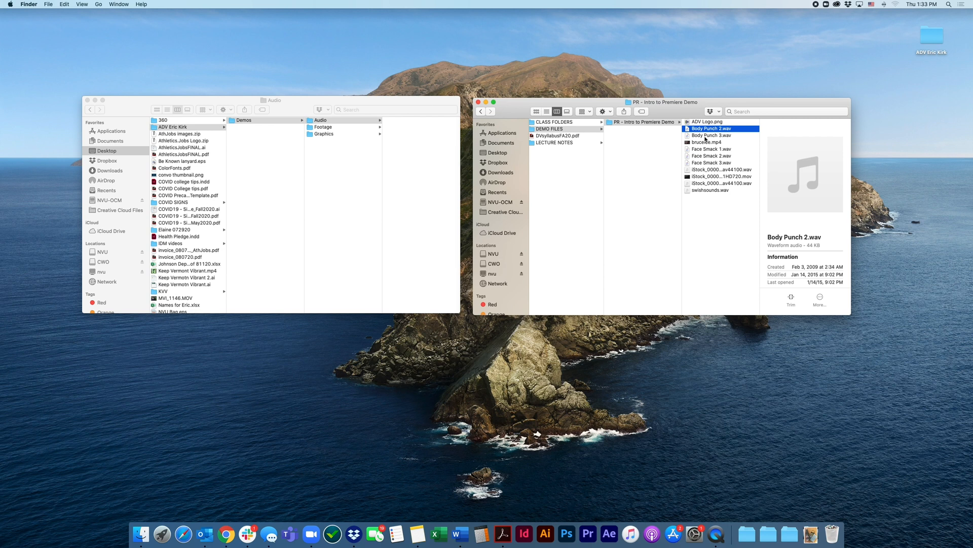
pyautogui.keyDown('shift'); pyautogui.click(706, 137); pyautogui.keyUp('shift')
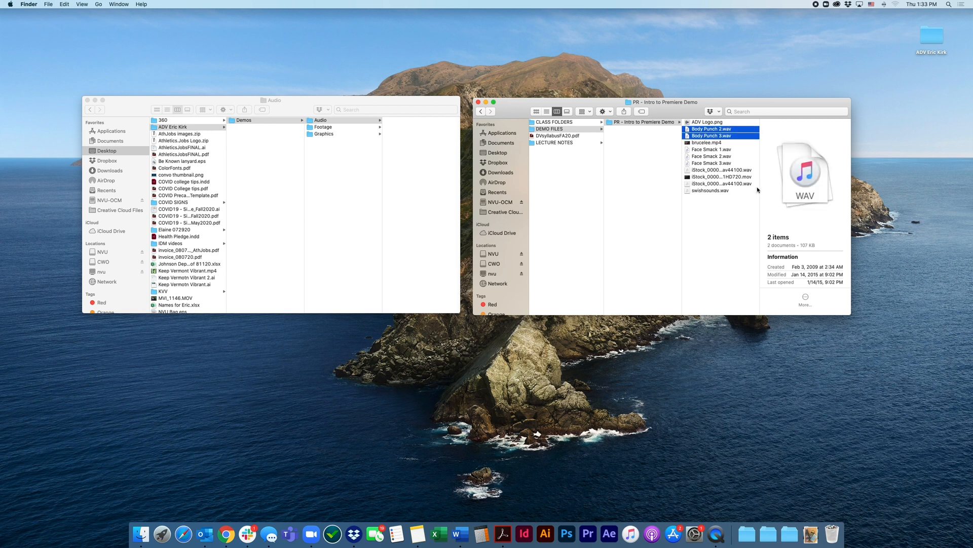
pyautogui.keyDown('super'); pyautogui.click(701, 150); pyautogui.keyUp('super')
pyautogui.keyDown('super'); pyautogui.click(702, 156); pyautogui.keyUp('super')
pyautogui.keyDown('super'); pyautogui.click(703, 163); pyautogui.keyUp('super')
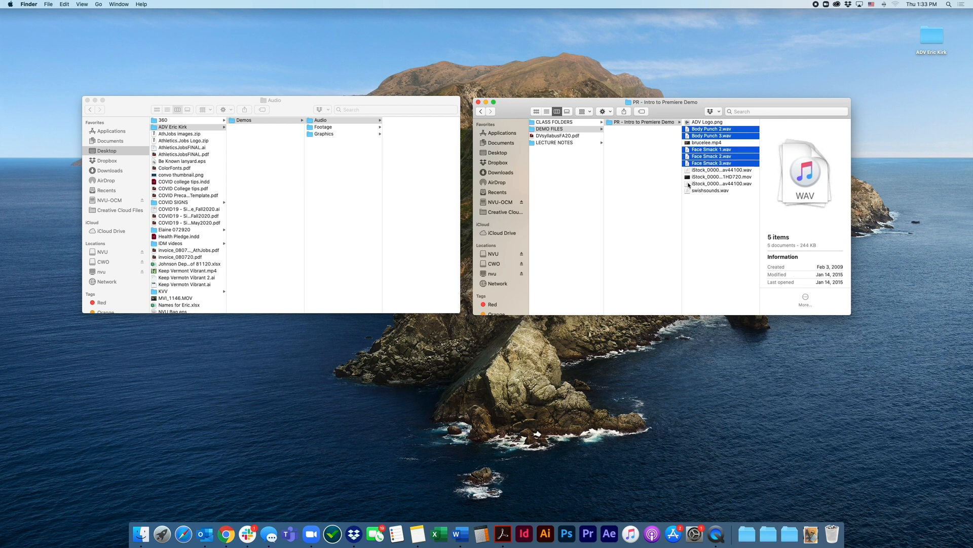
pyautogui.keyDown('super'); pyautogui.click(709, 191); pyautogui.keyUp('super')
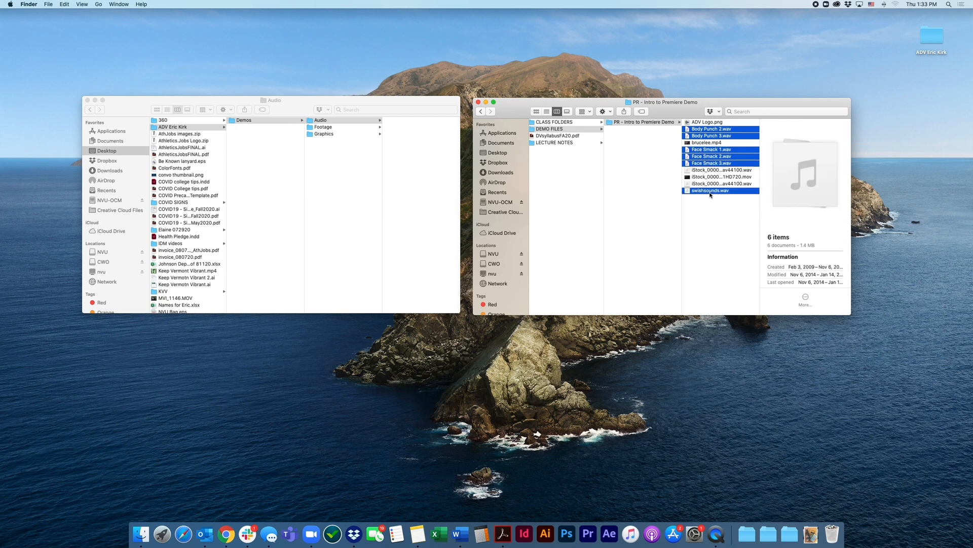
pyautogui.moveTo(710, 194); pyautogui.dragTo(434, 230)
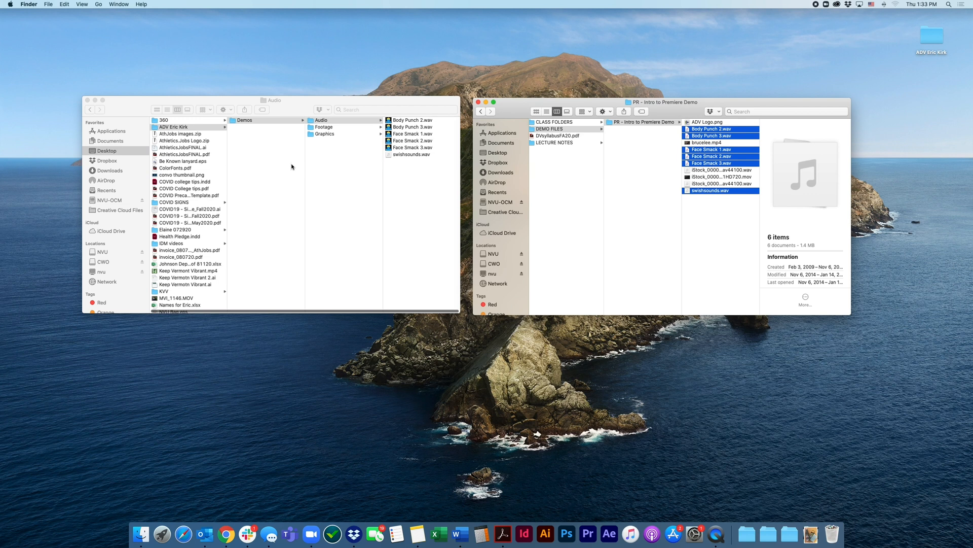
# Create a folder named SFX beside Demos in the local ADV class folder, and open it
pyautogui.click(269, 164)
pyautogui.click(256, 160)
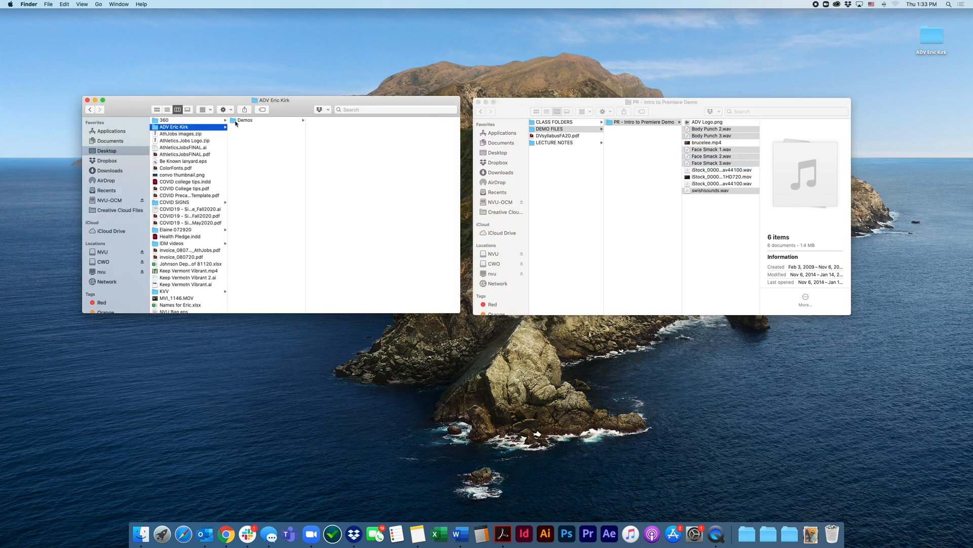
pyautogui.click(197, 128)
pyautogui.click(239, 125)
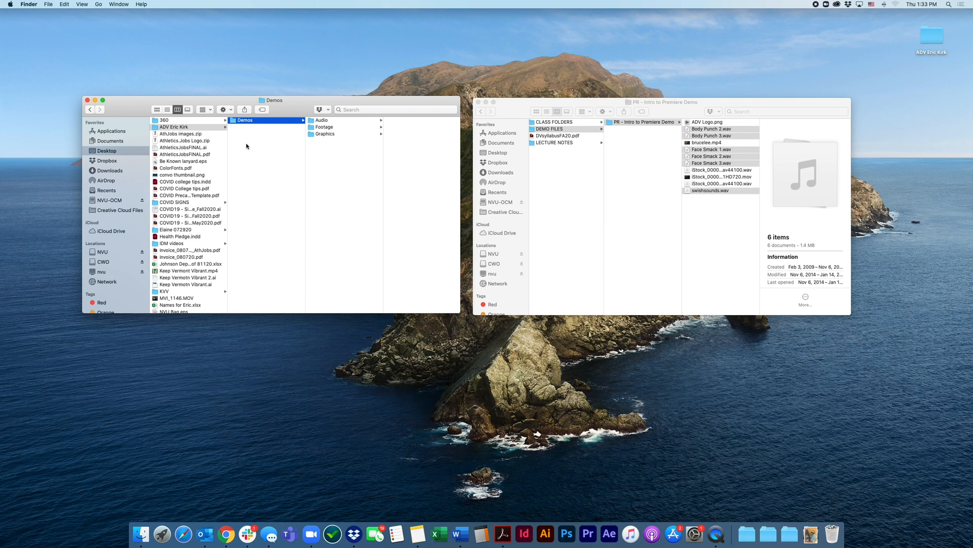
pyautogui.rightClick(246, 144)
pyautogui.click(269, 154)
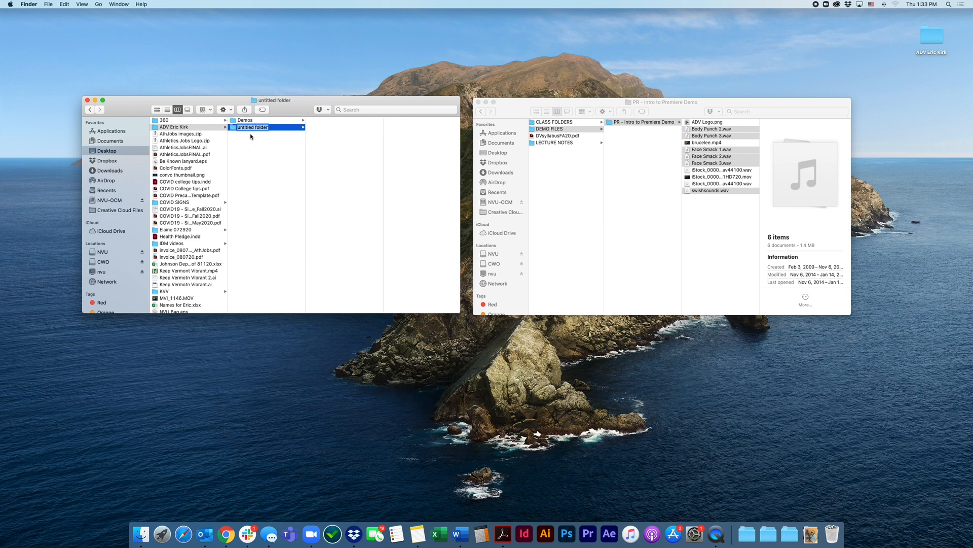
pyautogui.write('SFX')
pyautogui.click(255, 147)
pyautogui.click(236, 129)
# Copy the two iStock .wav files from the Premiere demo folder into the local SFX folder
pyautogui.click(703, 171)
pyautogui.click(703, 171)
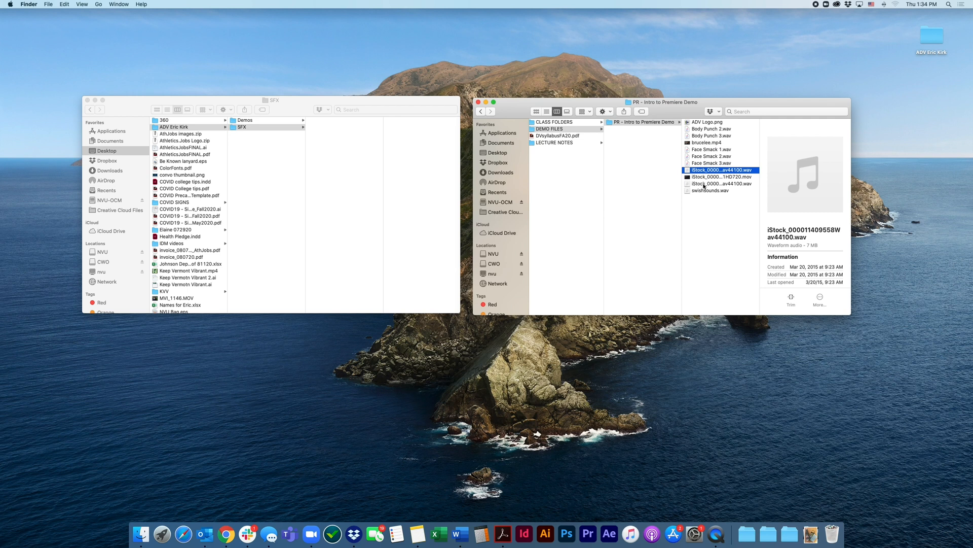
pyautogui.keyDown('super'); pyautogui.click(704, 184); pyautogui.keyUp('super')
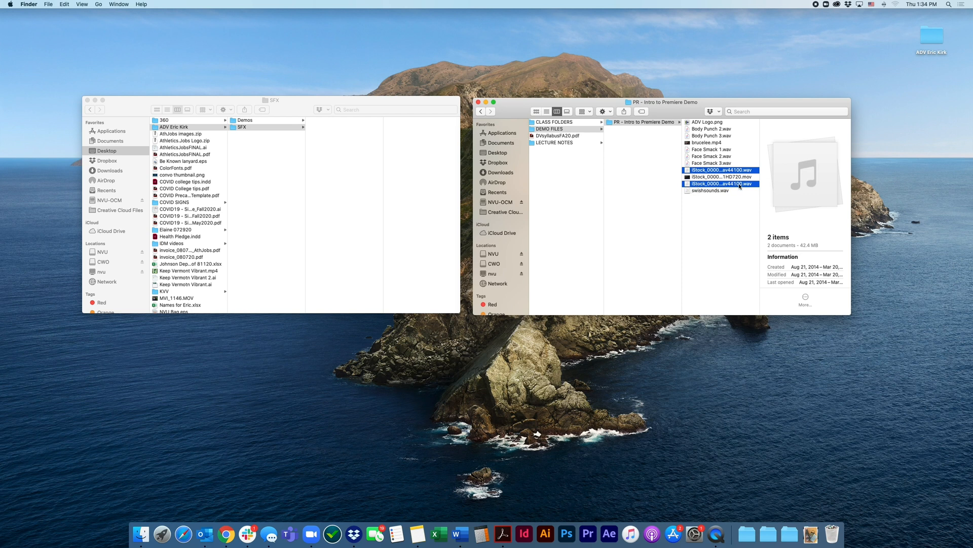
pyautogui.moveTo(690, 186); pyautogui.dragTo(337, 186)
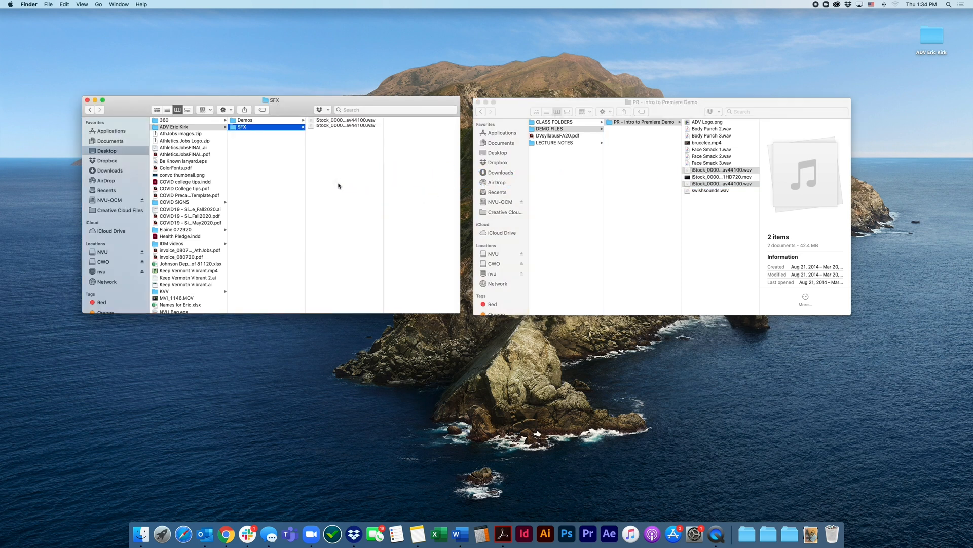
# Review the contents of the Audio, Footage and Graphics folders in Demos and of the SFX folder
pyautogui.click(245, 121)
pyautogui.press('Right')
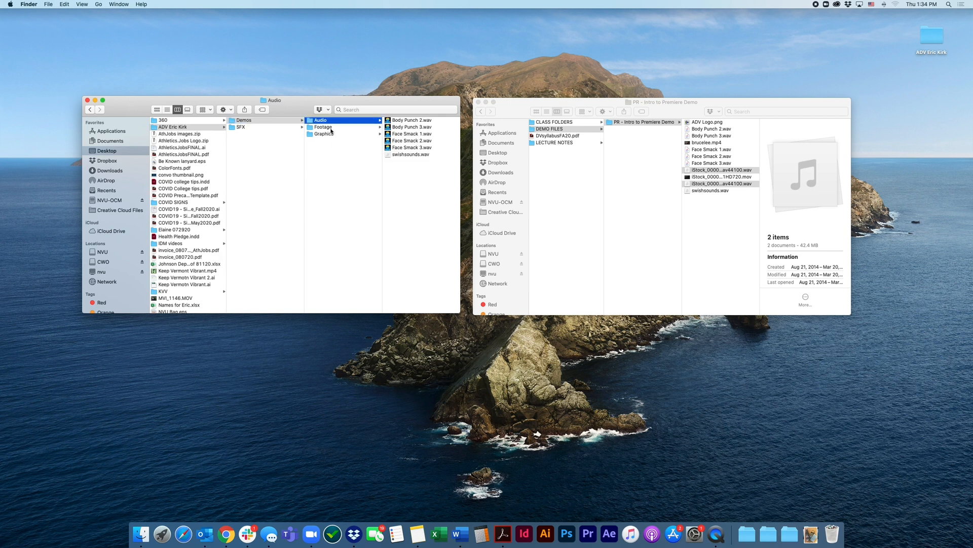
pyautogui.click(329, 128)
pyautogui.click(327, 137)
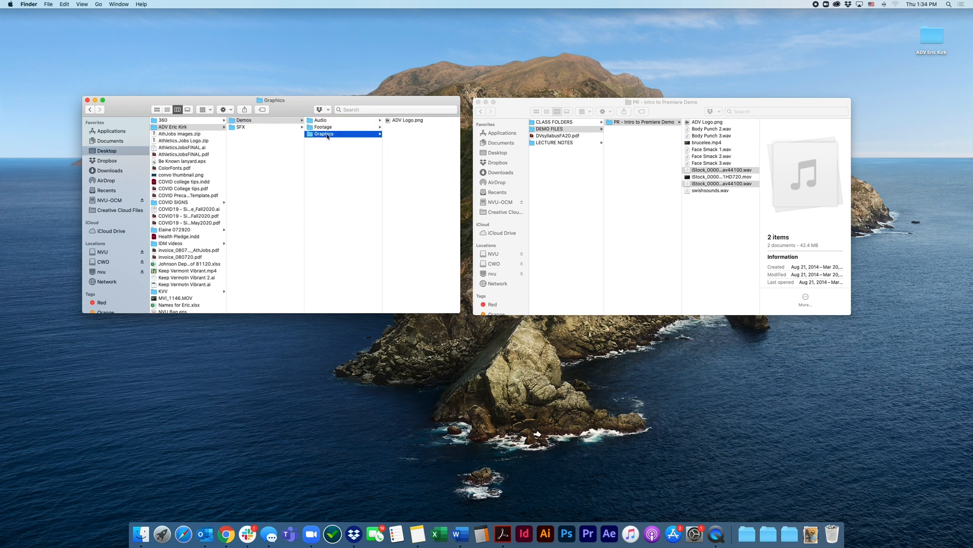
pyautogui.click(326, 131)
pyautogui.click(325, 122)
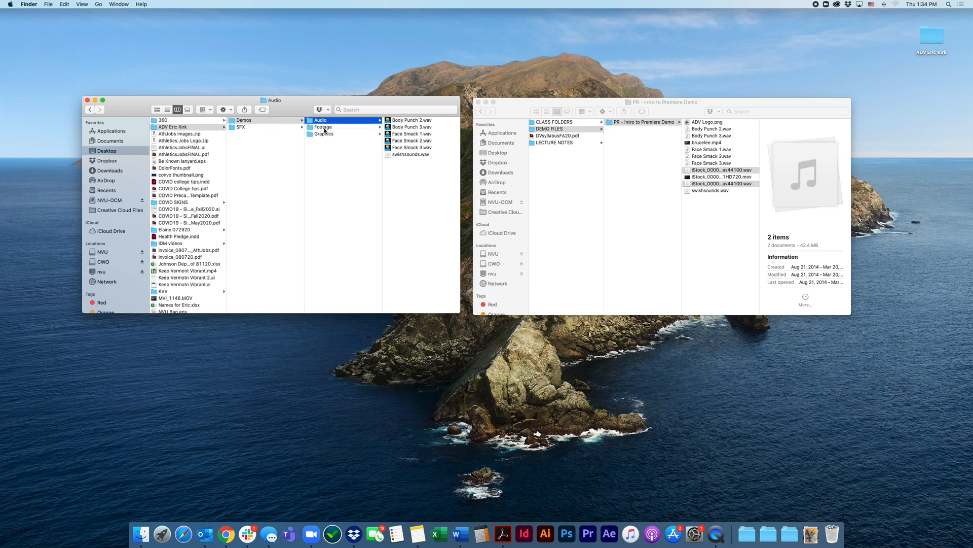
pyautogui.click(325, 128)
pyautogui.click(326, 135)
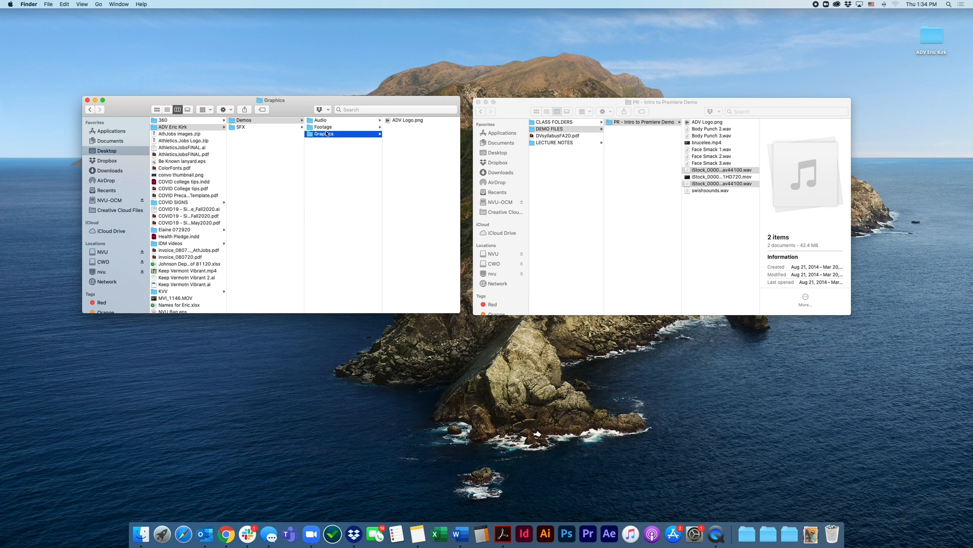
pyautogui.click(322, 122)
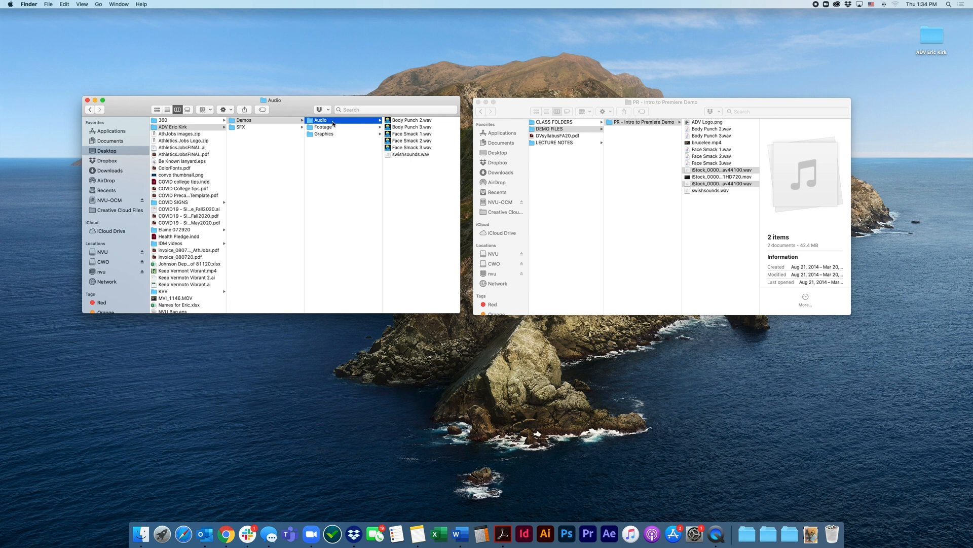
pyautogui.click(242, 128)
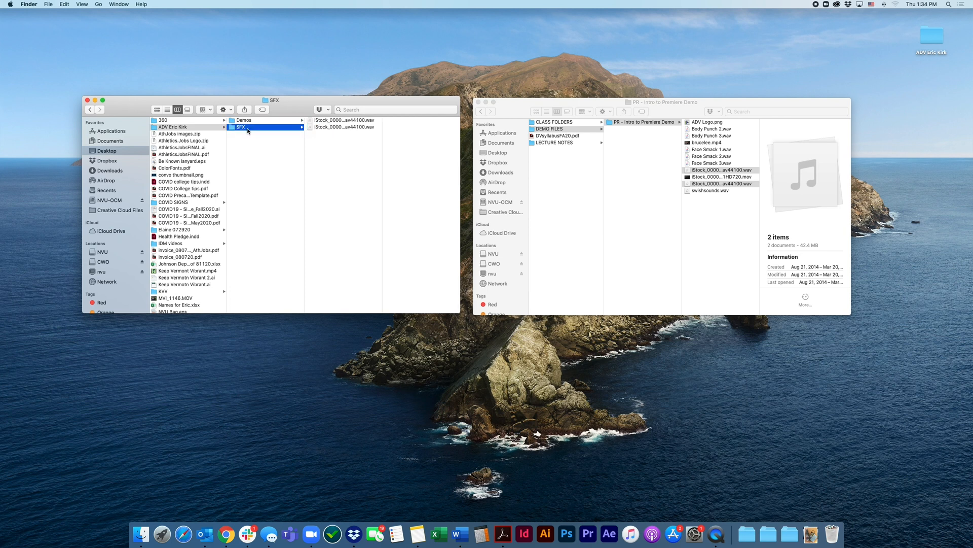
pyautogui.click(247, 122)
pyautogui.click(320, 122)
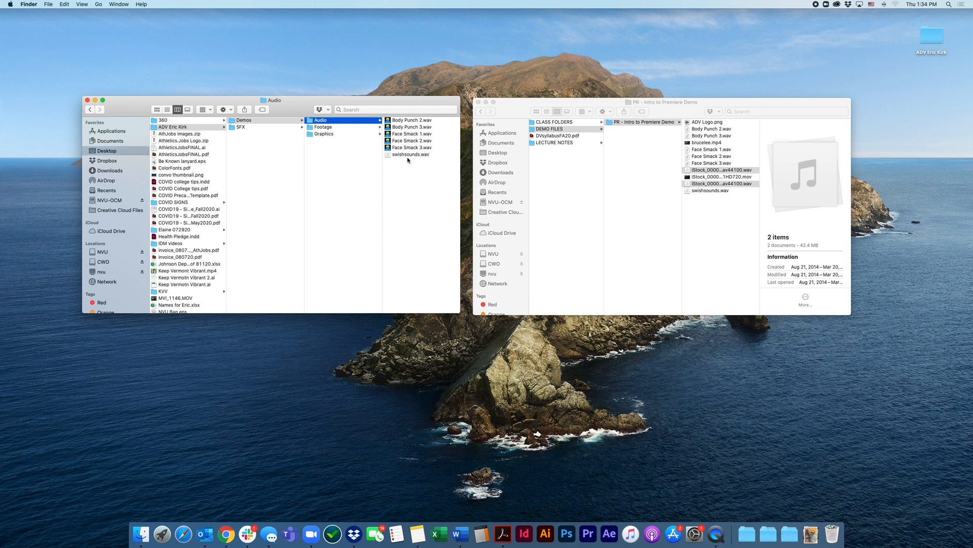
# Examine the full names of the two iStock .wav files in SFX and compare them with the Audio folder in Demos
pyautogui.click(251, 130)
pyautogui.click(329, 122)
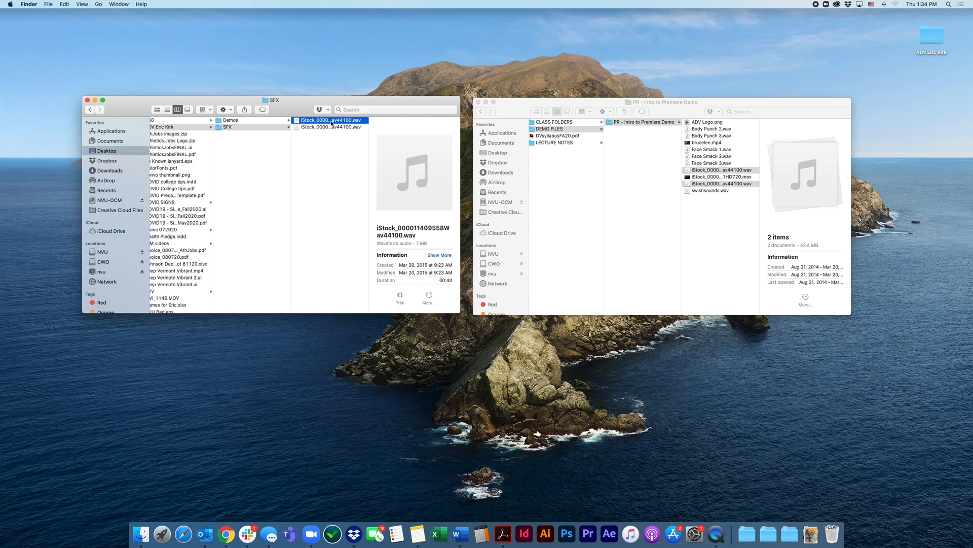
pyautogui.click(332, 124)
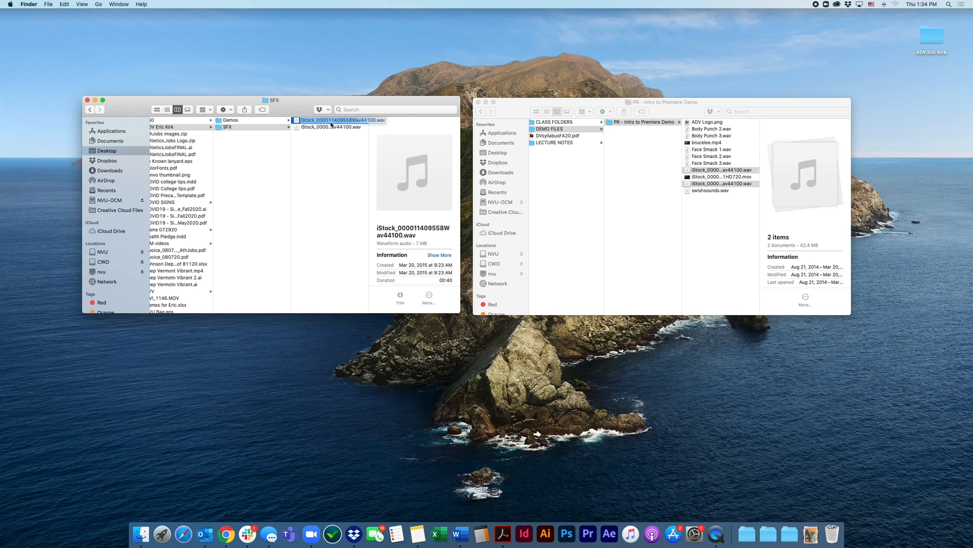
pyautogui.click(331, 128)
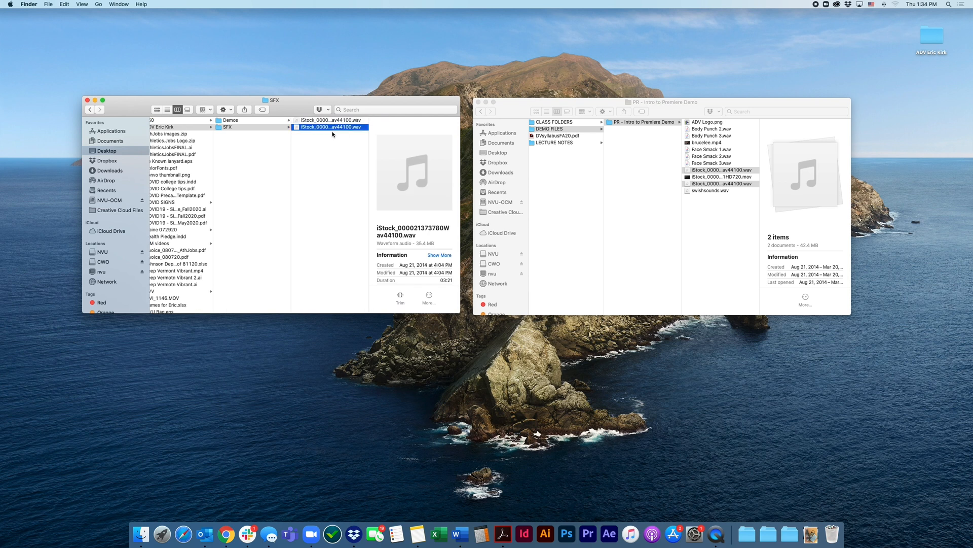
pyautogui.click(333, 130)
pyautogui.press('Return')
pyautogui.click(327, 138)
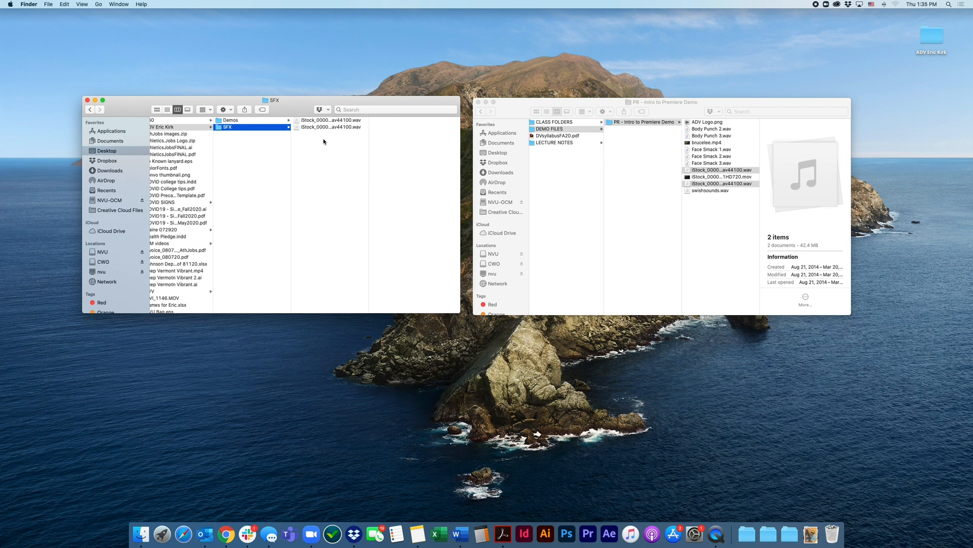
pyautogui.click(242, 130)
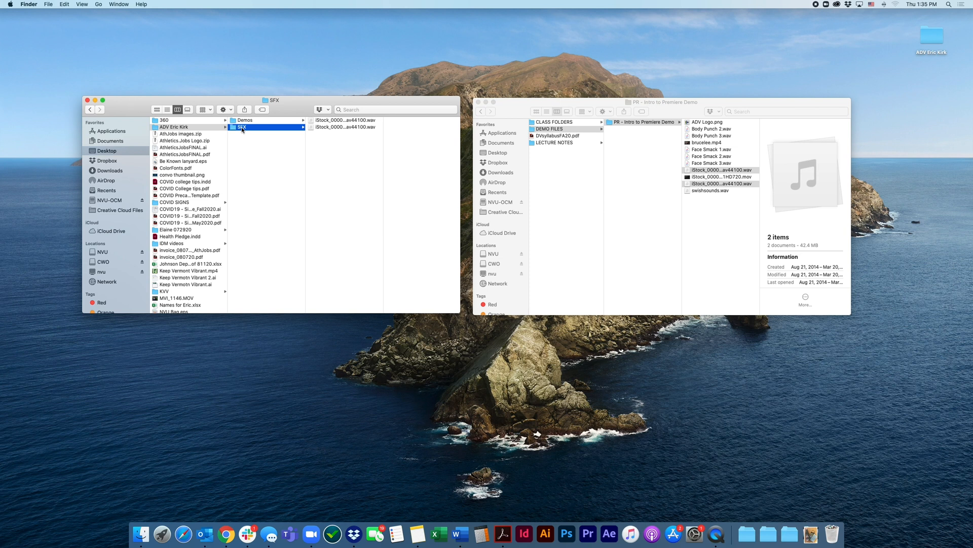
pyautogui.click(246, 120)
pyautogui.click(320, 120)
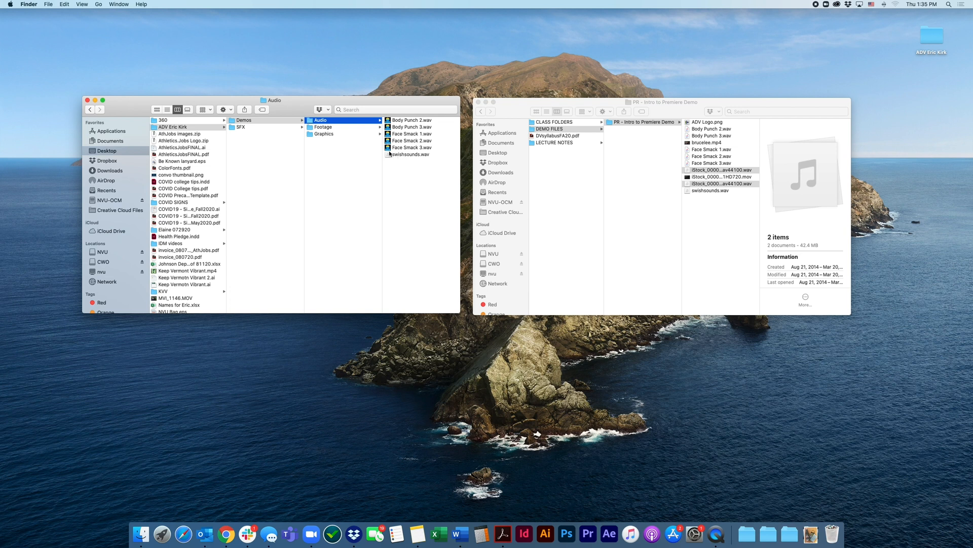
pyautogui.click(249, 128)
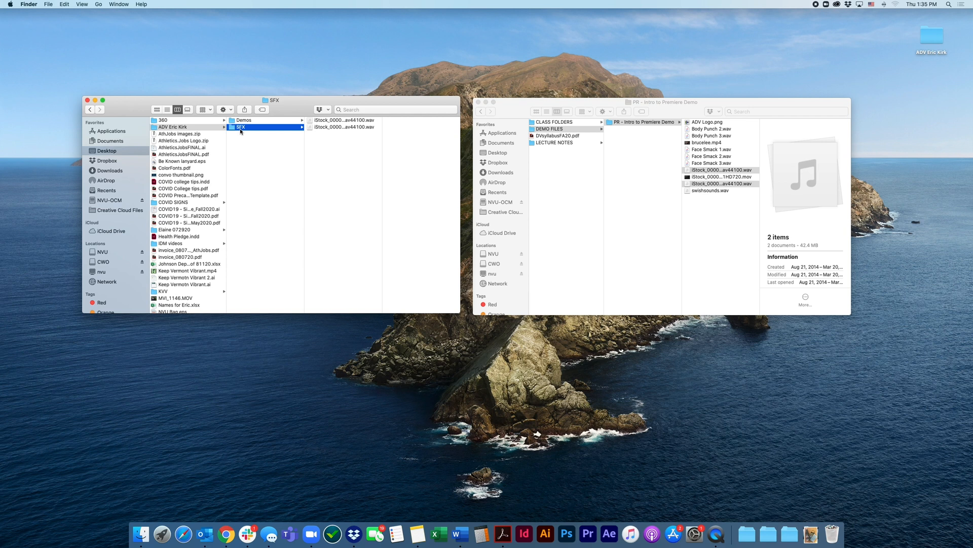
# Create a folder named Intro to Premiere inside the local Demos folder
pyautogui.click(243, 121)
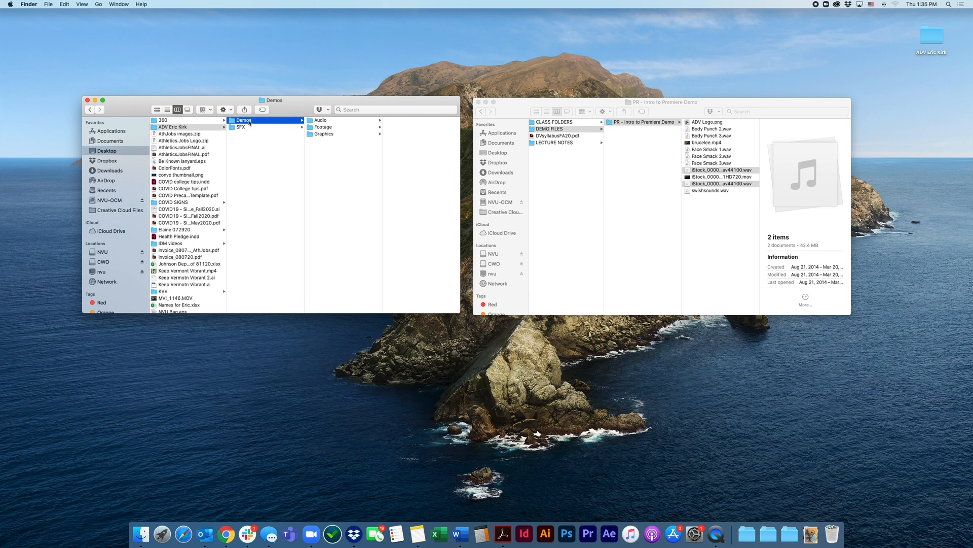
pyautogui.rightClick(325, 157)
pyautogui.click(340, 157)
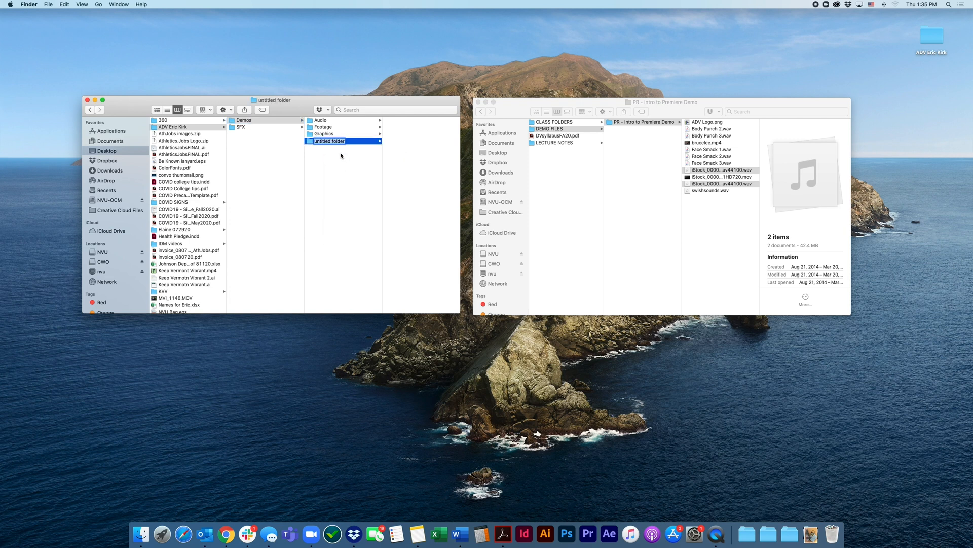
pyautogui.write('Intro to Premiere')
pyautogui.click(334, 164)
# Move the Audio, Footage and Graphics folders into the Intro to Premiere folder
pyautogui.click(319, 120)
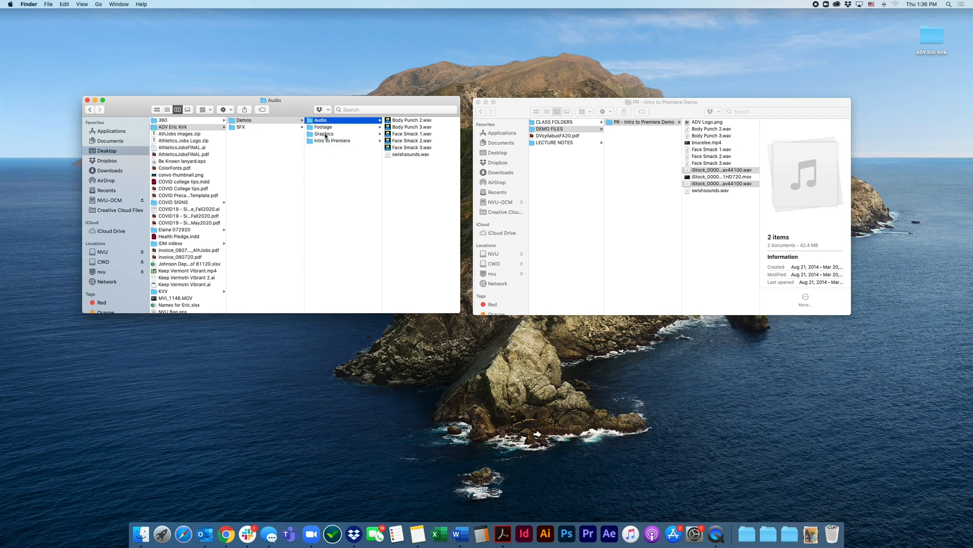
pyautogui.keyDown('shift'); pyautogui.click(325, 134); pyautogui.keyUp('shift')
pyautogui.moveTo(317, 137); pyautogui.dragTo(319, 142)
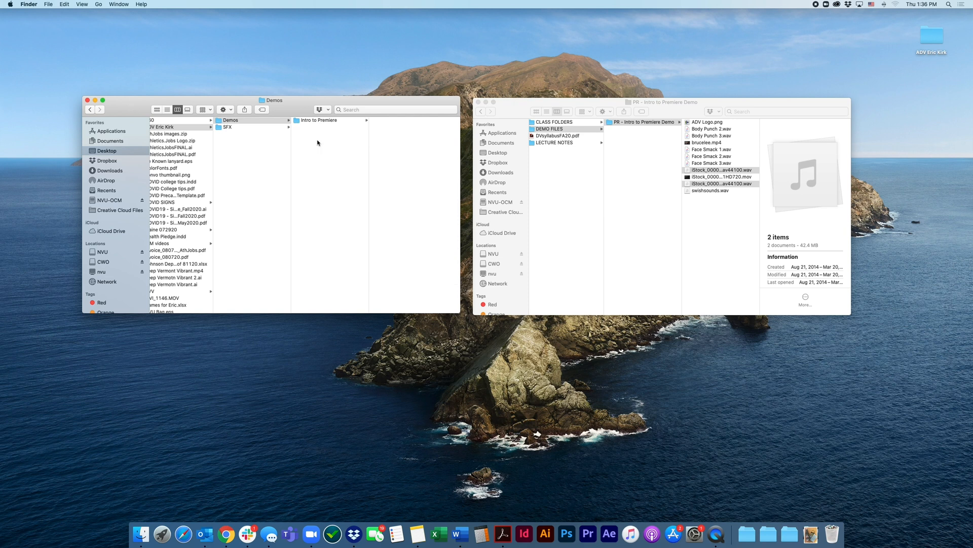
# Check the subfolders of Intro to Premiere and close the window showing the server's PR - Intro to Premiere Demo folder
pyautogui.click(310, 121)
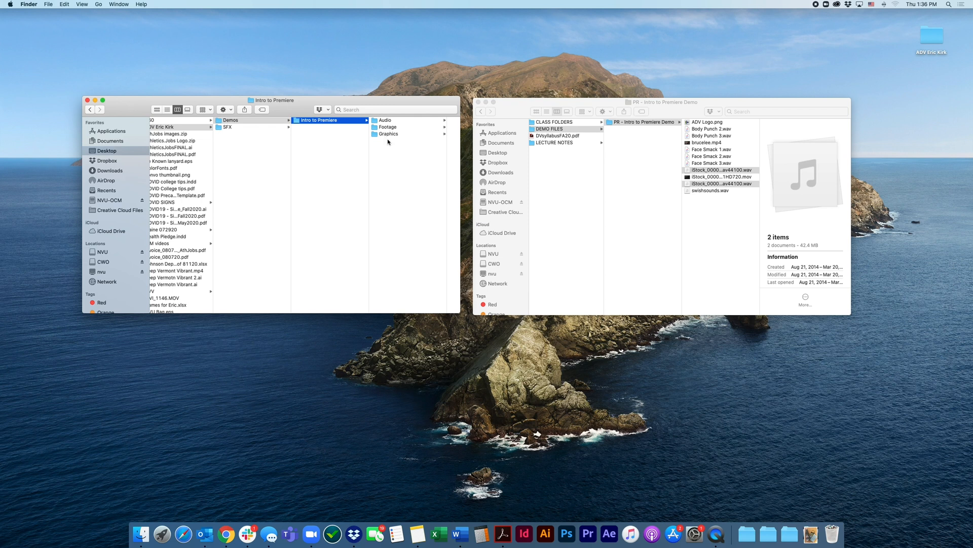
pyautogui.click(256, 154)
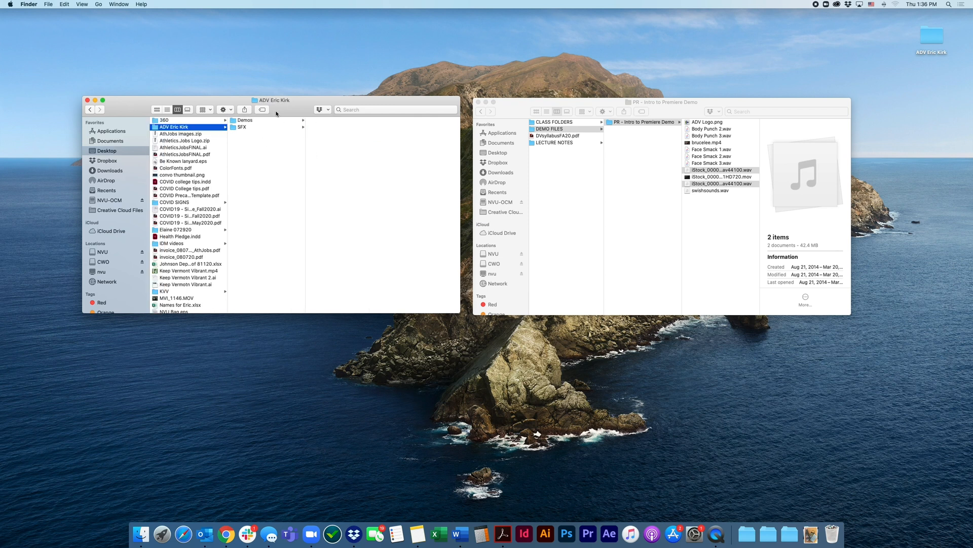
pyautogui.moveTo(277, 113); pyautogui.dragTo(289, 71)
pyautogui.click(500, 114)
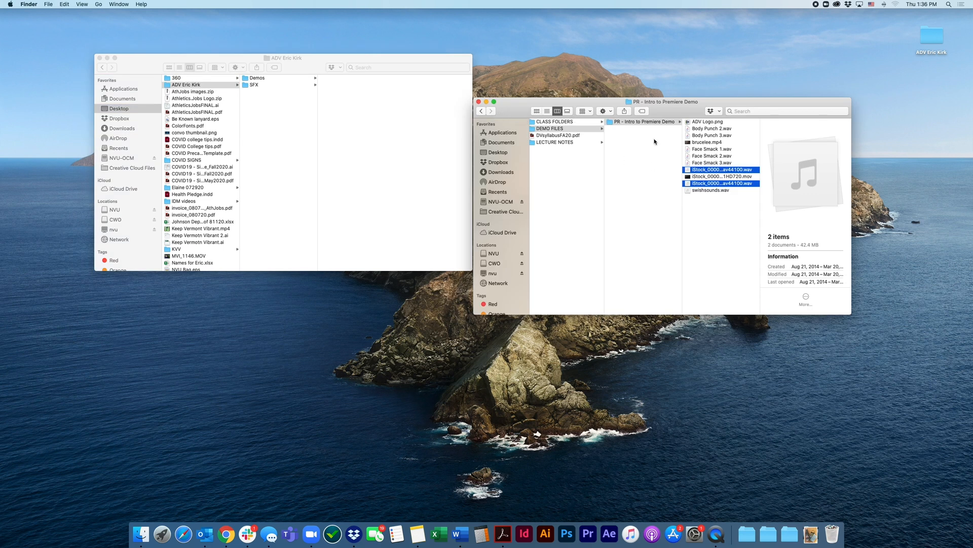
pyautogui.moveTo(478, 105); pyautogui.dragTo(512, 80)
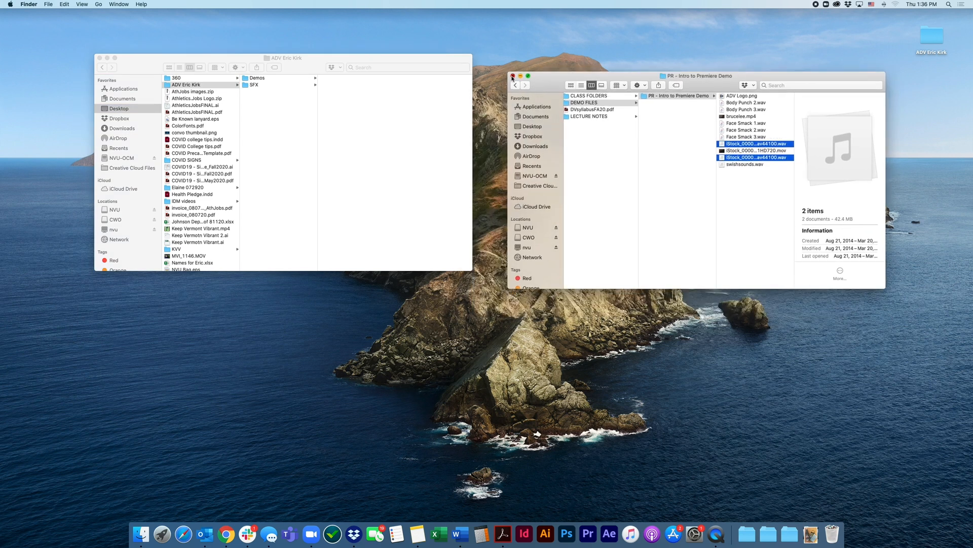
pyautogui.click(513, 76)
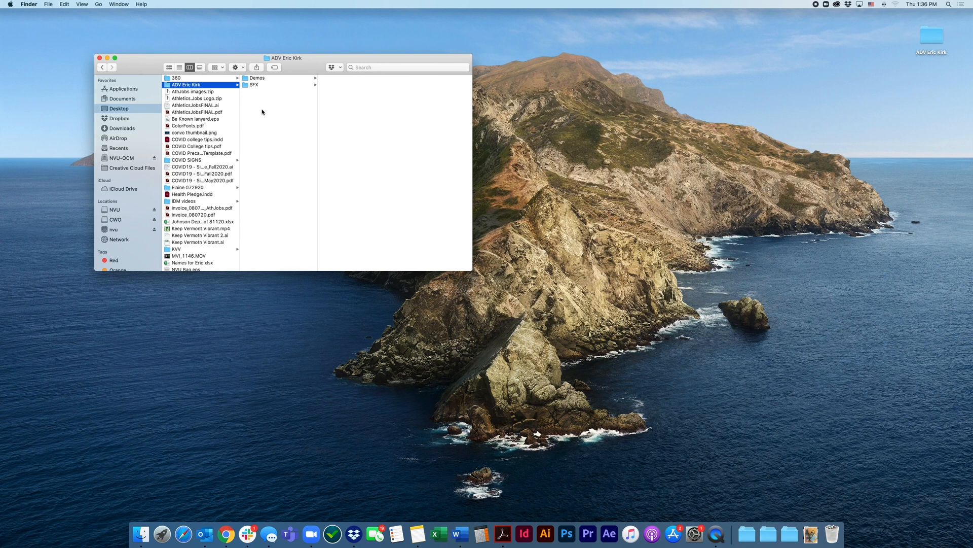
pyautogui.moveTo(297, 66); pyautogui.dragTo(491, 117)
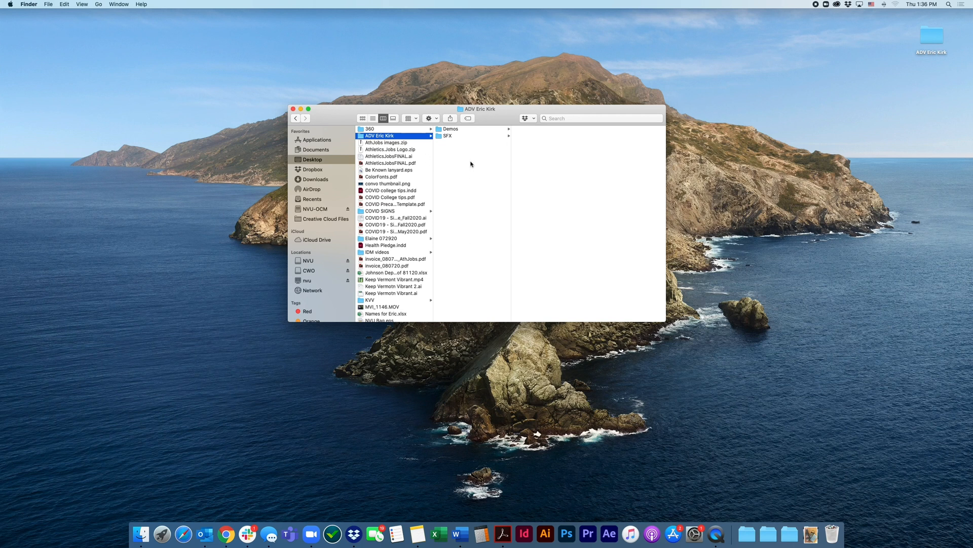
# Create a folder named Film 1 in the local class folder, alongside Demos and SFX
pyautogui.rightClick(471, 161)
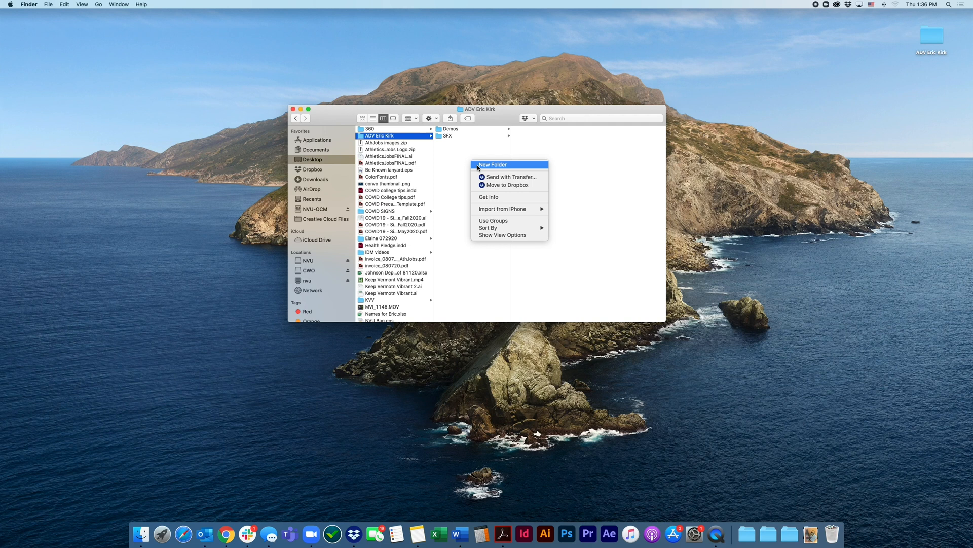
pyautogui.click(482, 165)
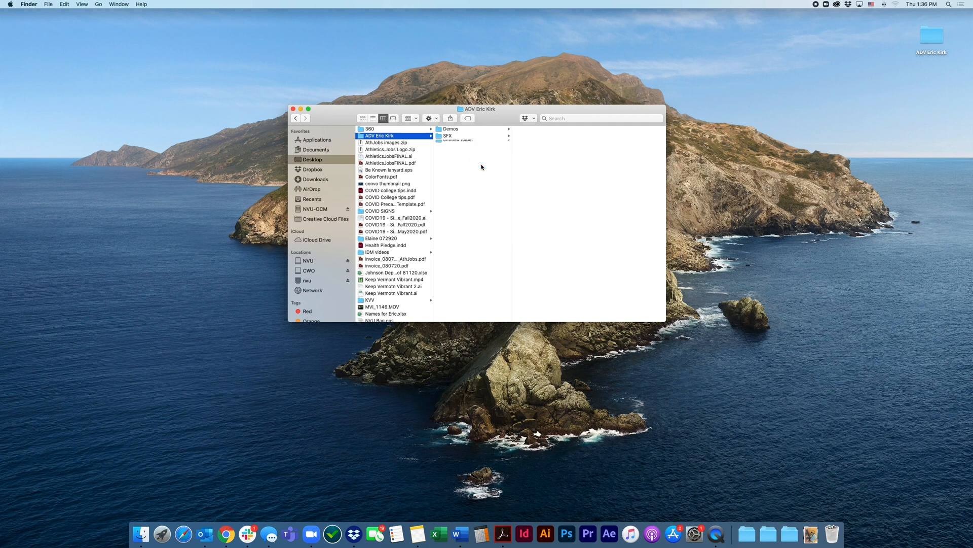
pyautogui.write('Film')
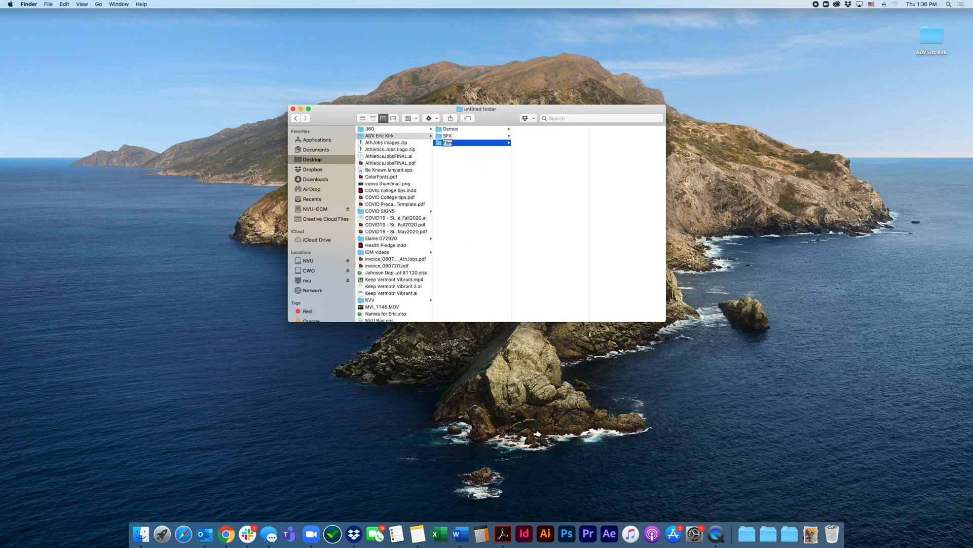
pyautogui.write(' 1')
pyautogui.press('Return')
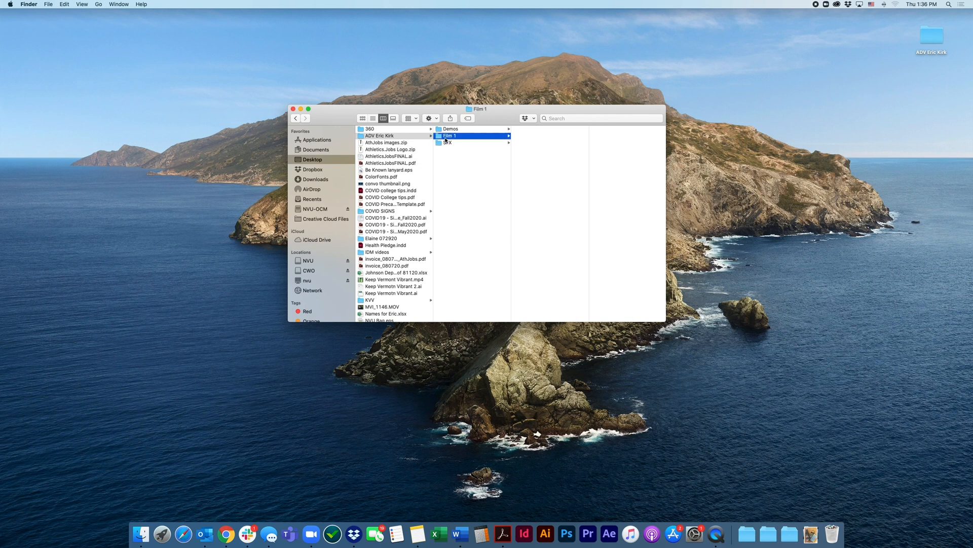
# Create two subfolders named Audio and Footage inside the Film 1 folder
pyautogui.rightClick(553, 143)
pyautogui.click(559, 147)
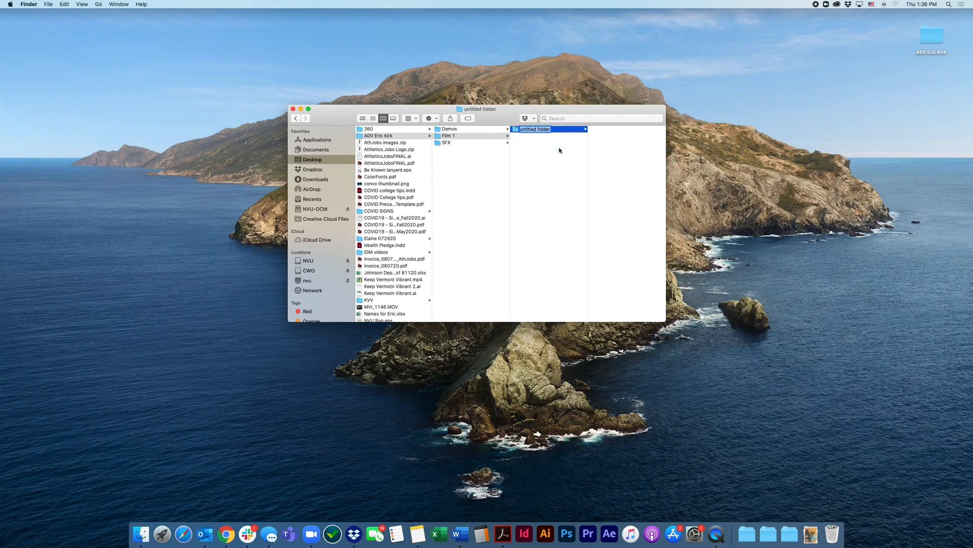
pyautogui.write('Audio')
pyautogui.press('Return')
pyautogui.rightClick(559, 153)
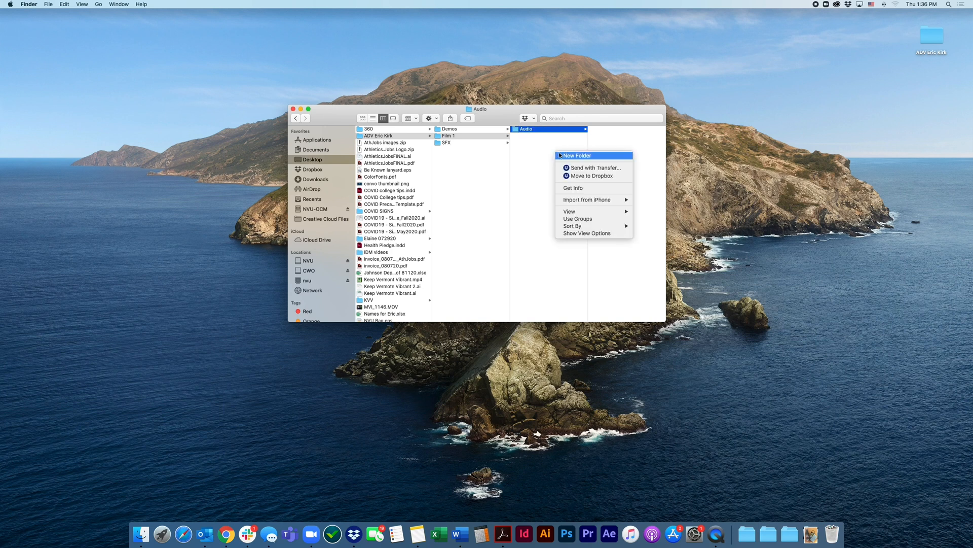
pyautogui.click(563, 156)
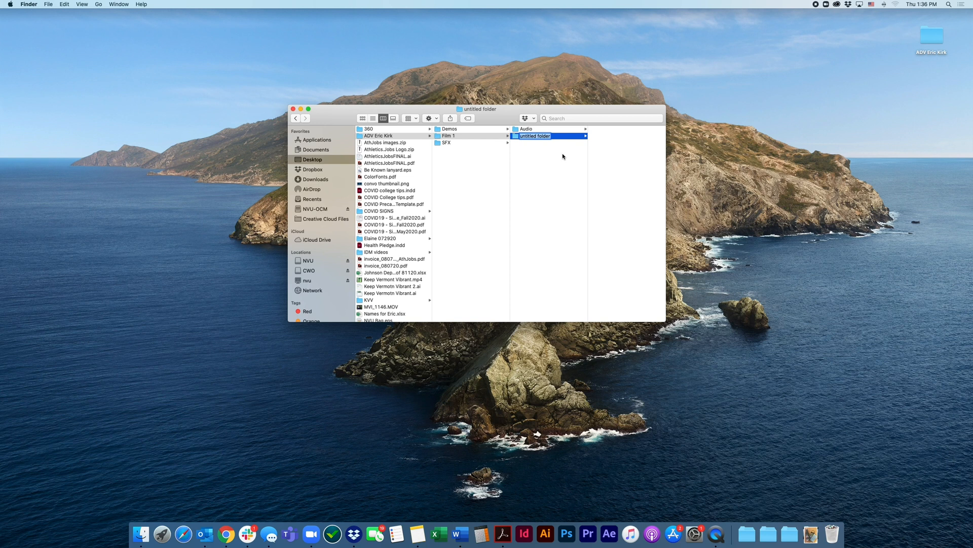
pyautogui.write('Footage')
pyautogui.press('Return')
# Create a third subfolder named Graphics inside the Film 1 folder
pyautogui.rightClick(553, 169)
pyautogui.click(559, 172)
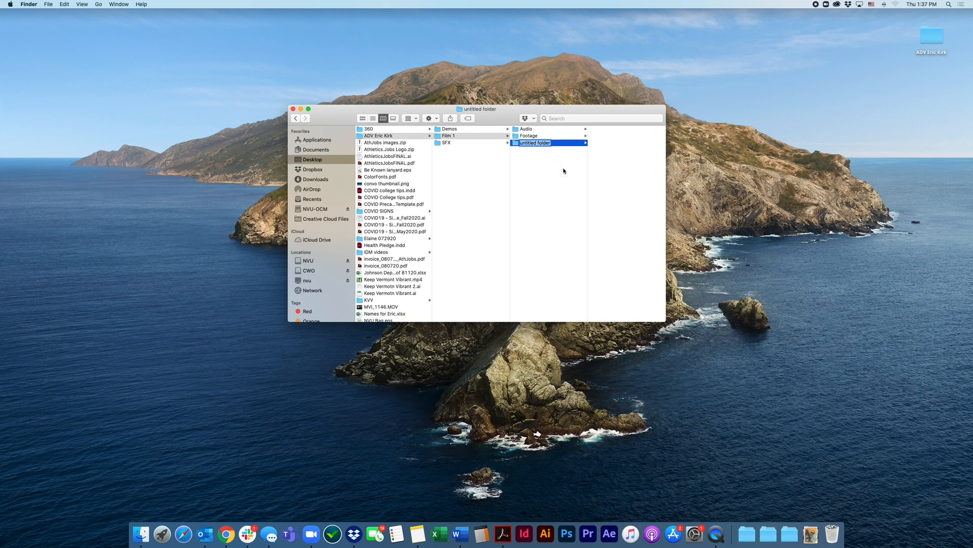
pyautogui.write('Graphics')
pyautogui.press('Return')
# Duplicate the Film 1 folder with its subfolders and rename the copy Film 2
pyautogui.click(449, 137)
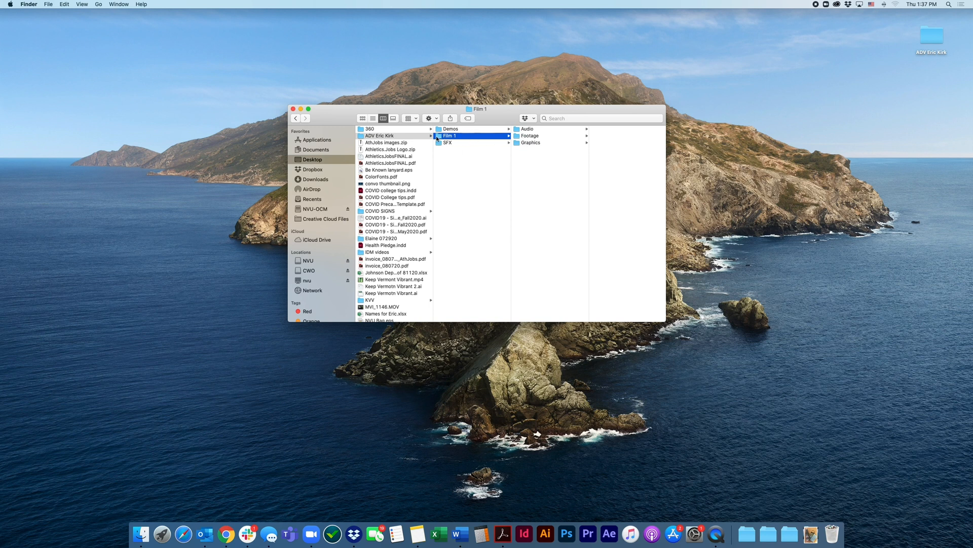
pyautogui.rightClick(437, 135)
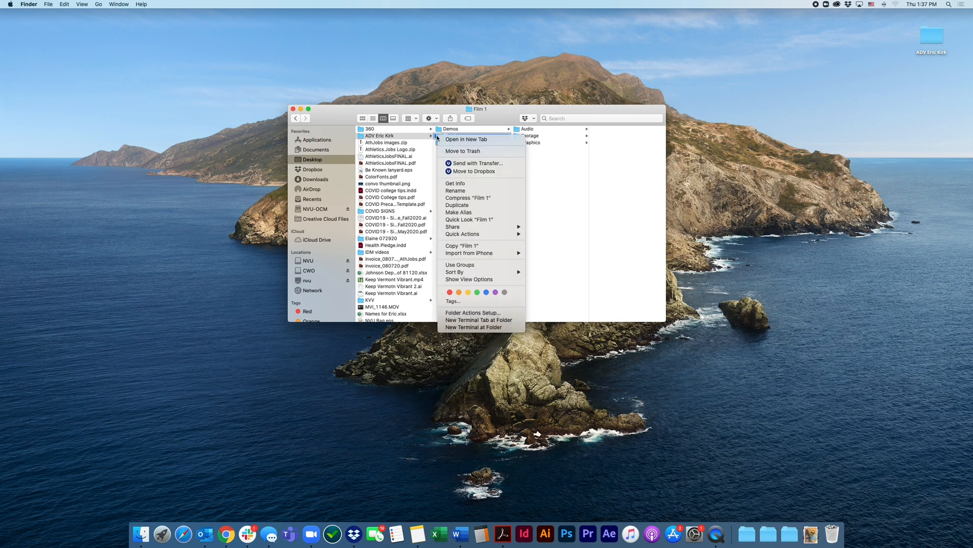
pyautogui.click(419, 107)
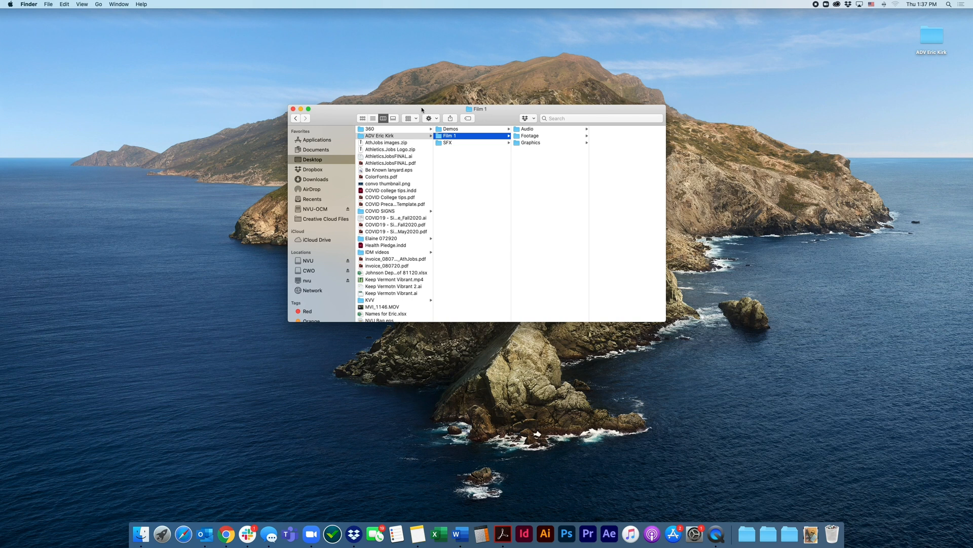
pyautogui.rightClick(439, 137)
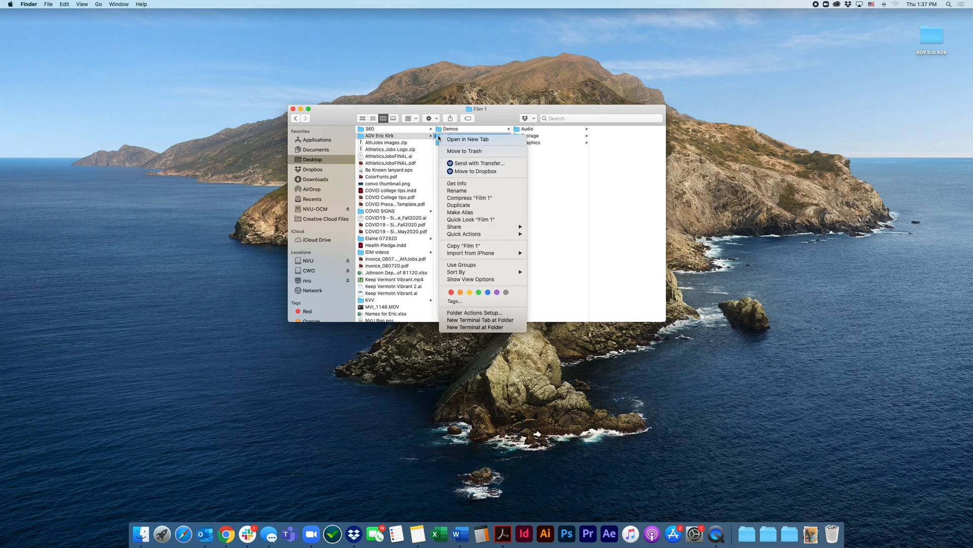
pyautogui.click(466, 204)
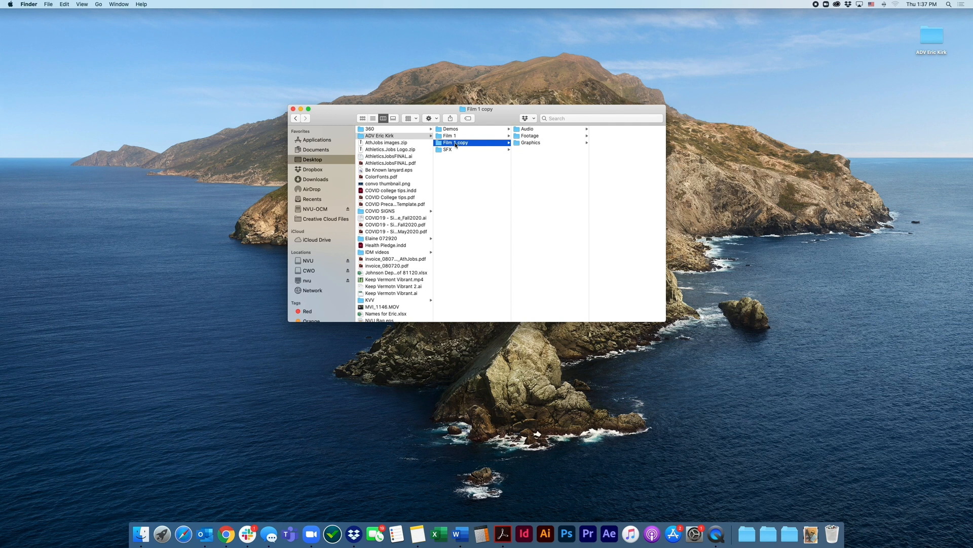
pyautogui.click(458, 144)
pyautogui.write('Film 2')
pyautogui.click(471, 158)
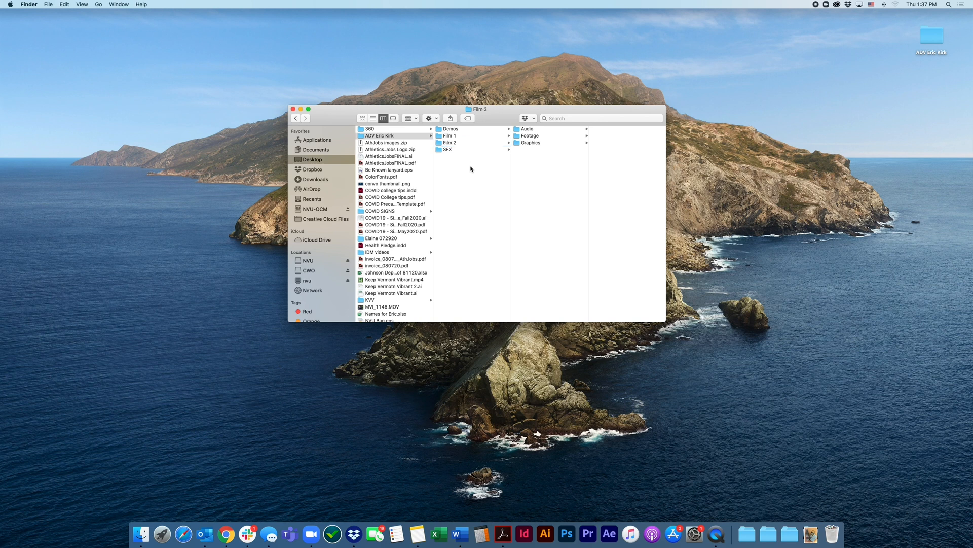
# Duplicate the Film 2 folder and rename the copy Film 3
pyautogui.rightClick(466, 144)
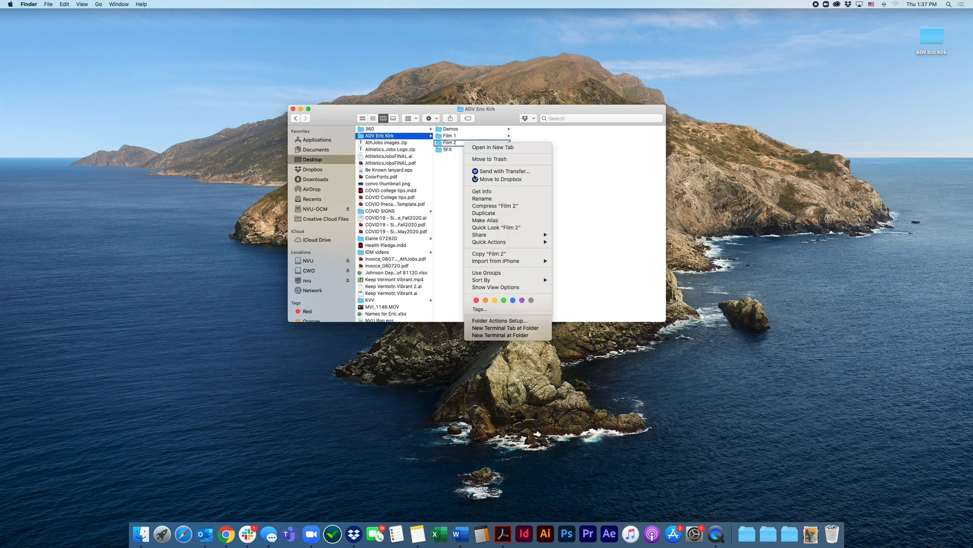
pyautogui.click(485, 213)
pyautogui.click(457, 151)
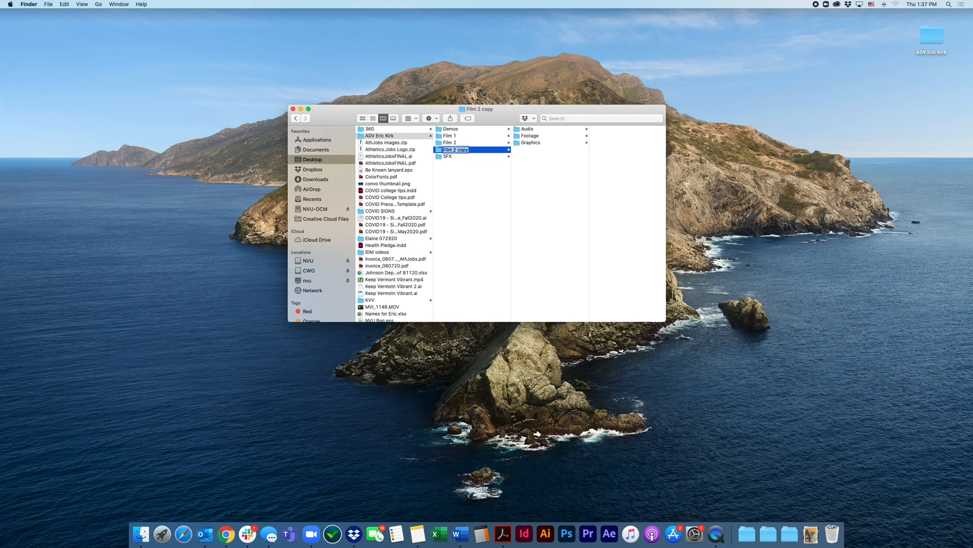
pyautogui.write('Film 3')
pyautogui.click(464, 179)
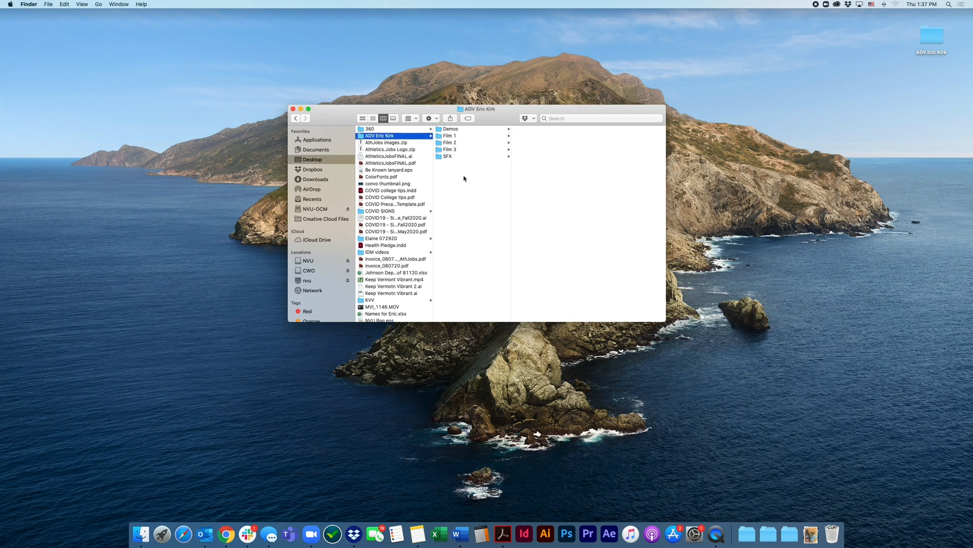
# Duplicate the Film 3 folder and rename the copy Film 4
pyautogui.rightClick(464, 178)
pyautogui.click(441, 153)
pyautogui.click(441, 150)
pyautogui.rightClick(440, 150)
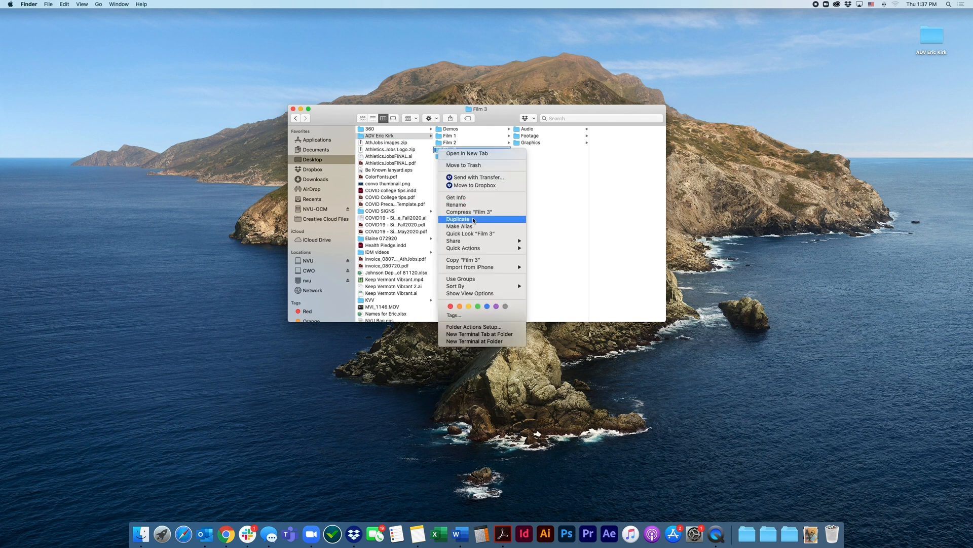
pyautogui.click(473, 220)
pyautogui.click(454, 157)
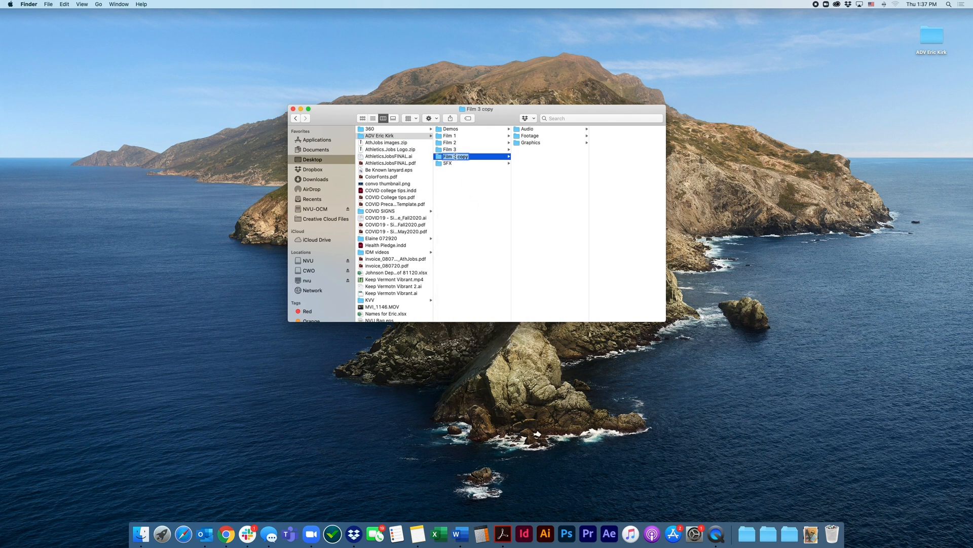
pyautogui.write('Film 4')
pyautogui.press('Return')
pyautogui.click(461, 183)
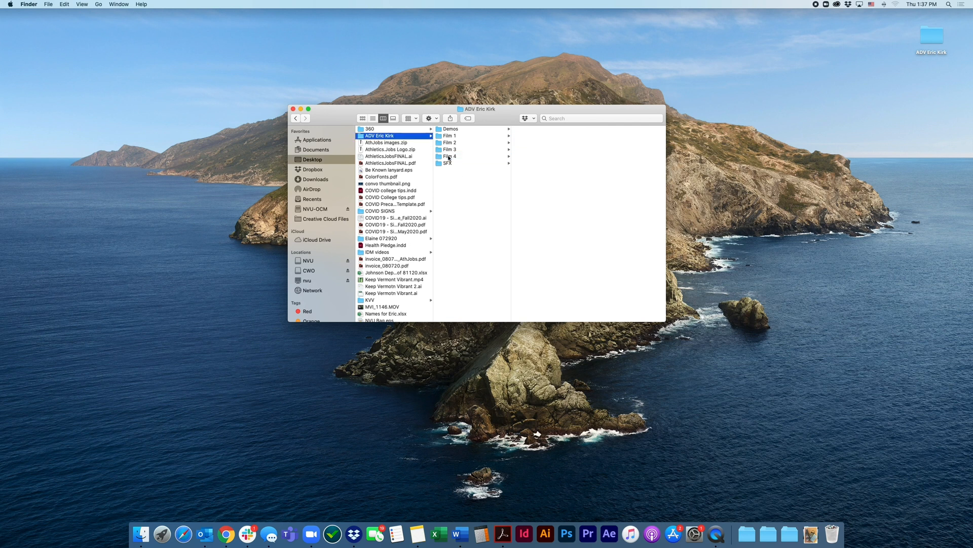
# Duplicate the Film 4 folder and rename the copy Film 5
pyautogui.click(448, 156)
pyautogui.rightClick(449, 156)
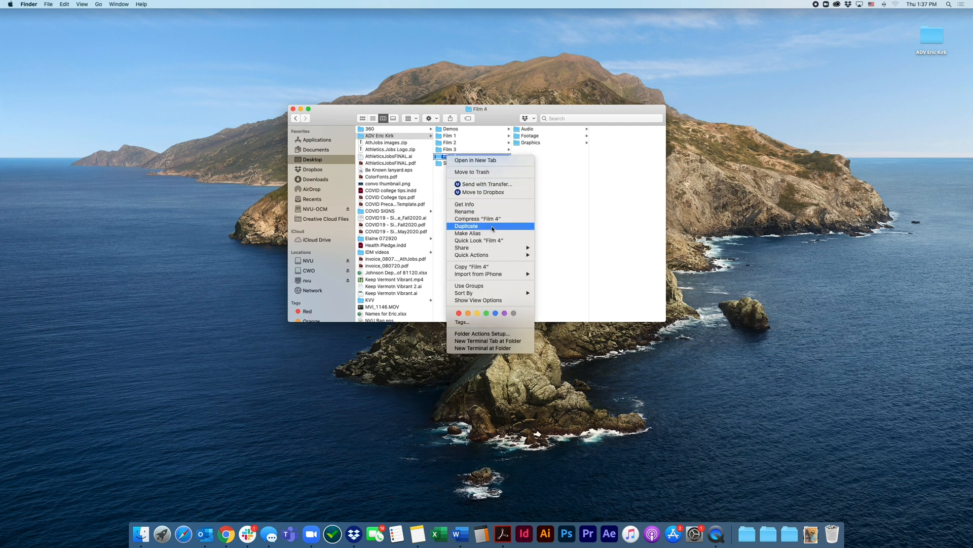
pyautogui.click(472, 225)
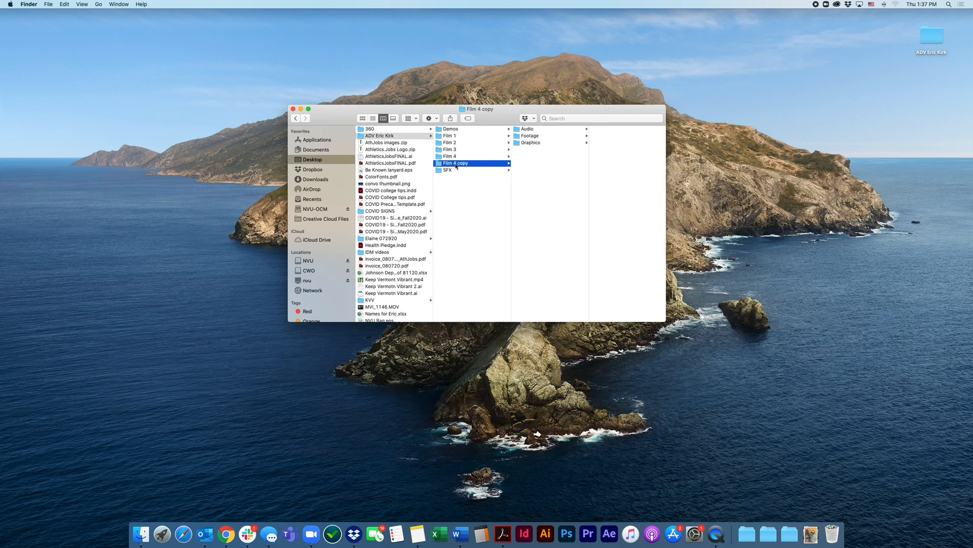
pyautogui.press('Return')
pyautogui.write('Film 5')
pyautogui.press('Return')
pyautogui.click(475, 186)
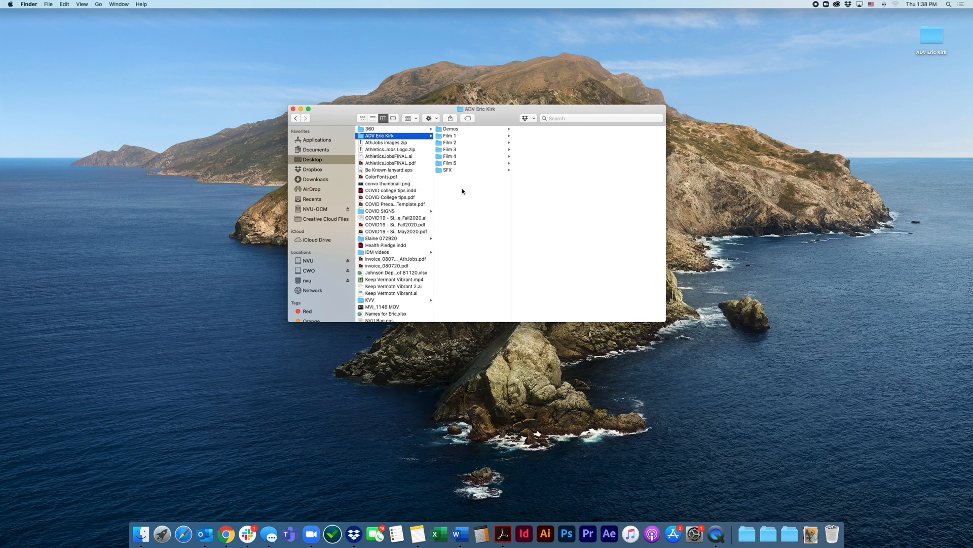
# Duplicate the Film 5 folder and rename the copy Film 6
pyautogui.rightClick(462, 190)
pyautogui.click(449, 166)
pyautogui.click(448, 165)
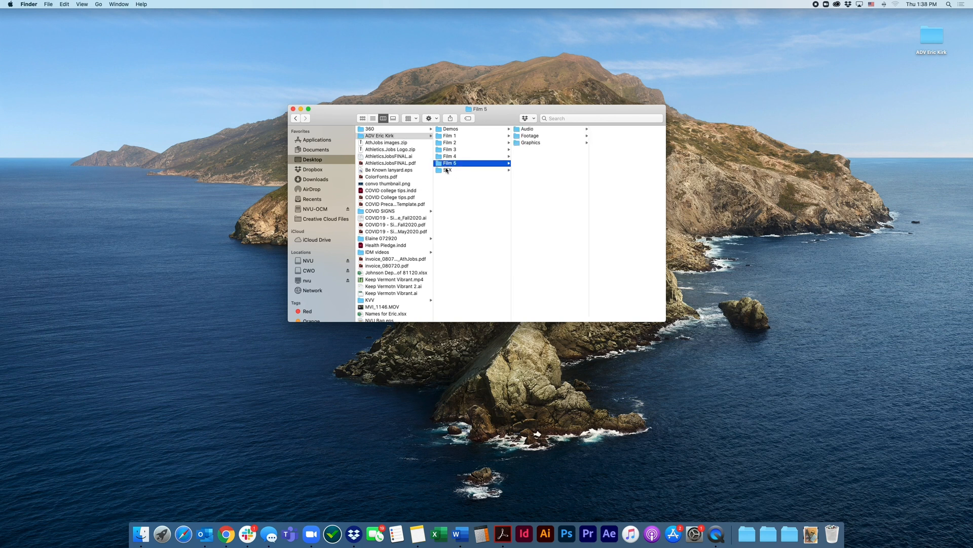
pyautogui.rightClick(448, 165)
pyautogui.click(470, 226)
pyautogui.click(461, 170)
pyautogui.write('Film 6')
pyautogui.press('Return')
# Duplicate the Film 6 folder and rename the copy Film 7
pyautogui.rightClick(445, 169)
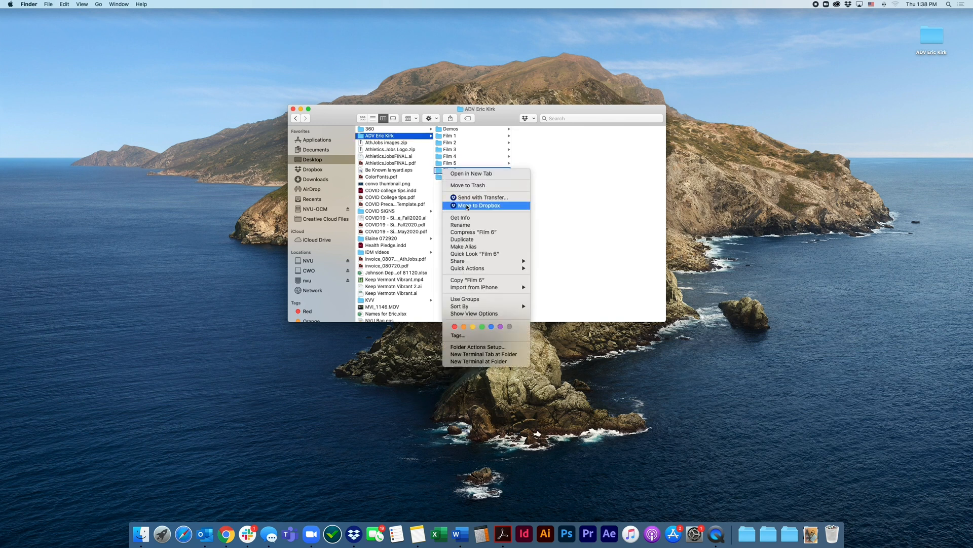
pyautogui.click(466, 239)
pyautogui.click(463, 178)
pyautogui.write('7')
pyautogui.click(467, 197)
# Duplicate the Film 7 folder and rename the copy Film 8
pyautogui.rightClick(447, 177)
pyautogui.click(468, 246)
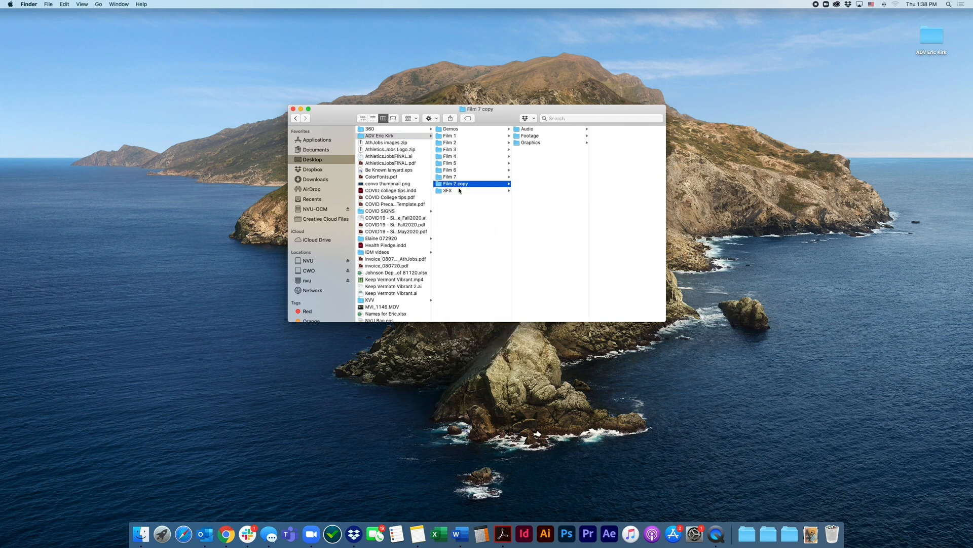
pyautogui.click(458, 184)
pyautogui.moveTo(452, 184); pyautogui.dragTo(474, 191)
pyautogui.write('8')
pyautogui.rightClick(463, 204)
# Duplicate the Film 8 folder and rename the copy Film 9
pyautogui.rightClick(450, 184)
pyautogui.click(470, 253)
pyautogui.click(458, 192)
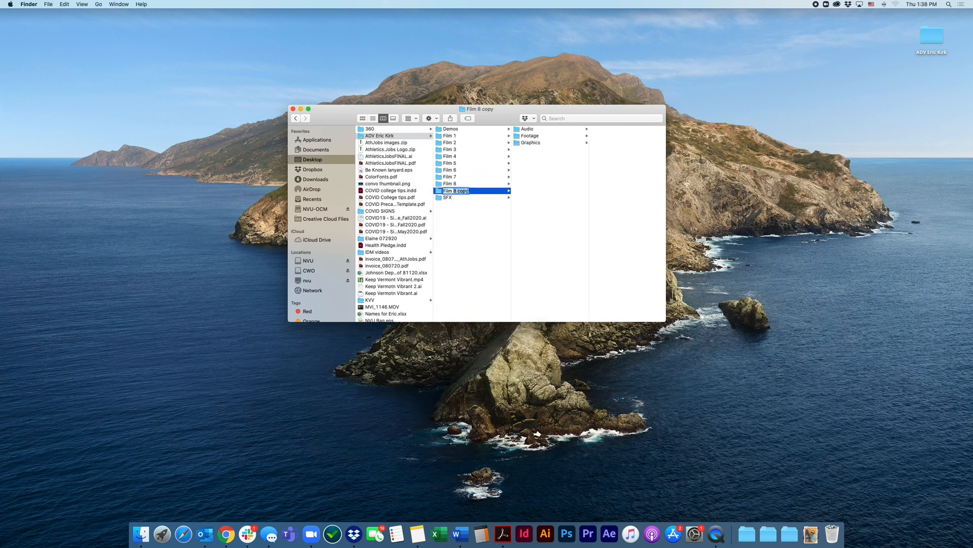
pyautogui.write('9')
pyautogui.rightClick(458, 214)
# Duplicate the Film 9 folder and rename the copy Film 10
pyautogui.rightClick(452, 191)
pyautogui.click(472, 261)
pyautogui.click(458, 198)
pyautogui.write('Film 10')
pyautogui.click(459, 217)
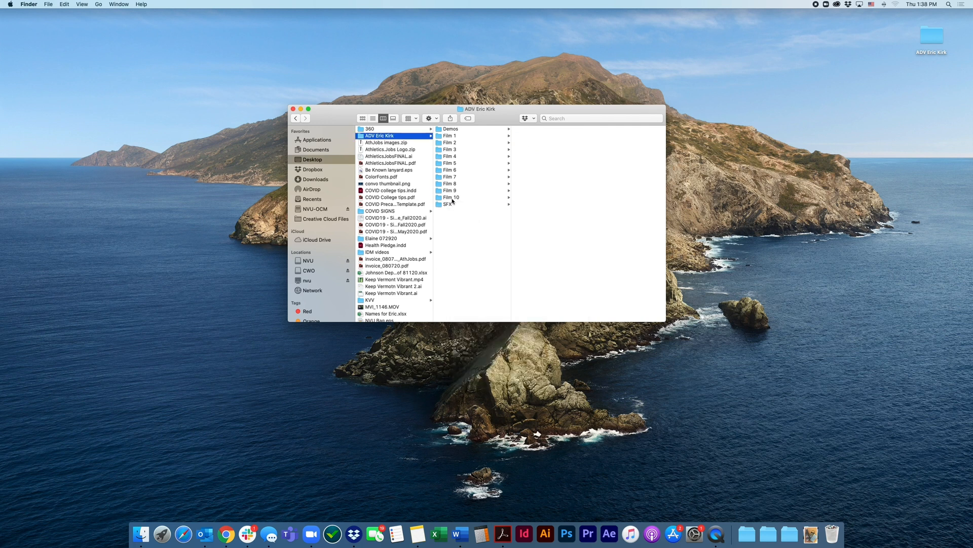
# Duplicate the Film 10 folder and rename the copy Film 11
pyautogui.rightClick(452, 198)
pyautogui.click(472, 267)
pyautogui.click(459, 204)
pyautogui.write('Film 11')
pyautogui.click(482, 229)
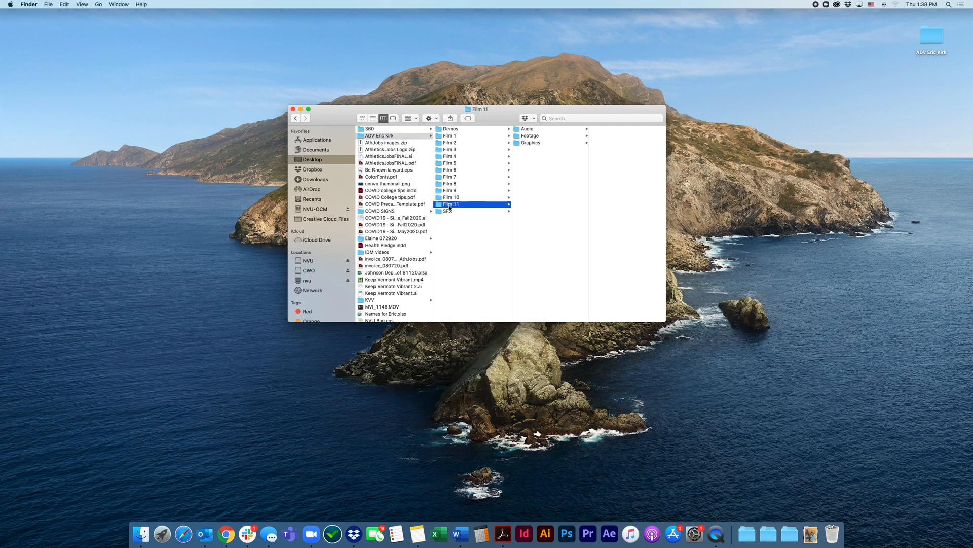
# Duplicate the Film 11 folder and rename the copy Film 12
pyautogui.rightClick(452, 203)
pyautogui.click(472, 274)
pyautogui.click(458, 211)
pyautogui.write('Film 12')
pyautogui.click(482, 229)
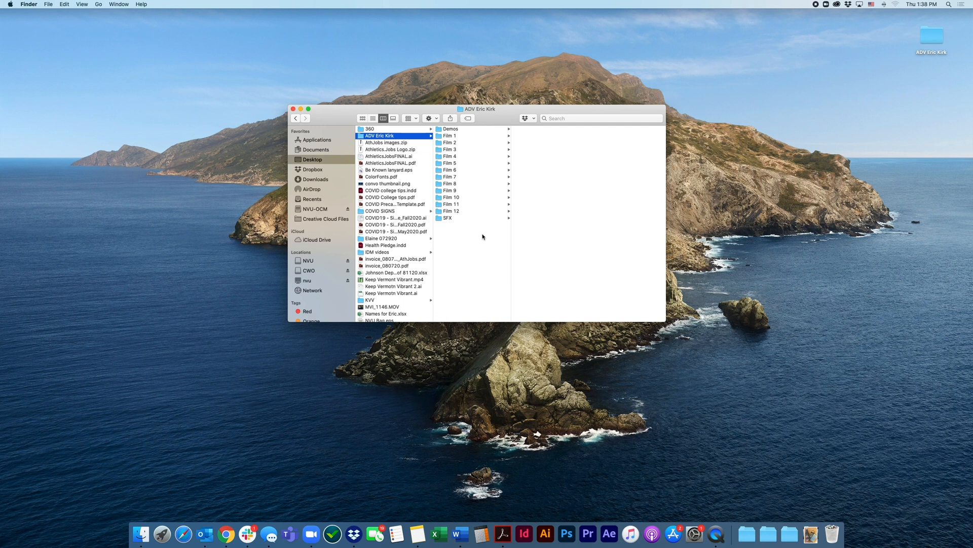
# Check the subfolders inside the duplicated Film folders, going back from Film 12 to Film 5
pyautogui.click(456, 211)
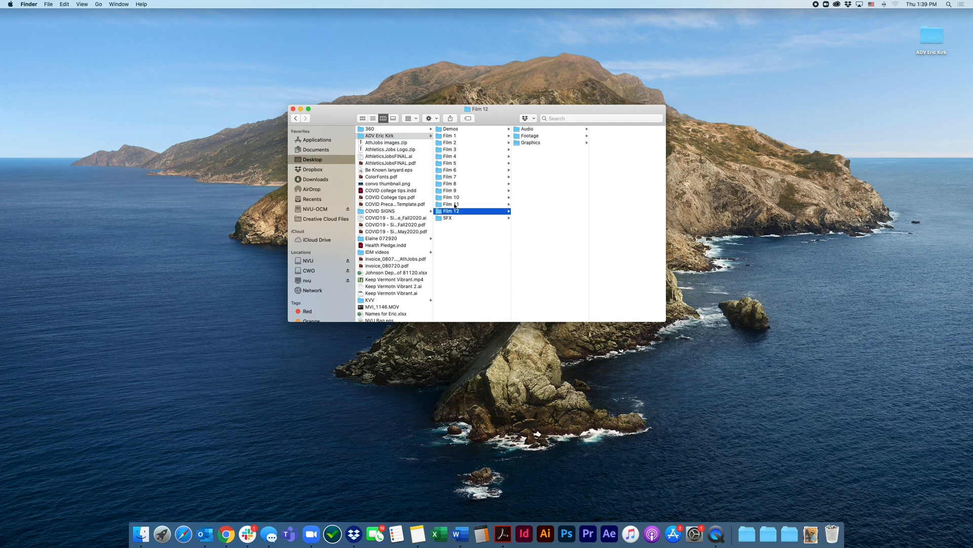
pyautogui.click(456, 198)
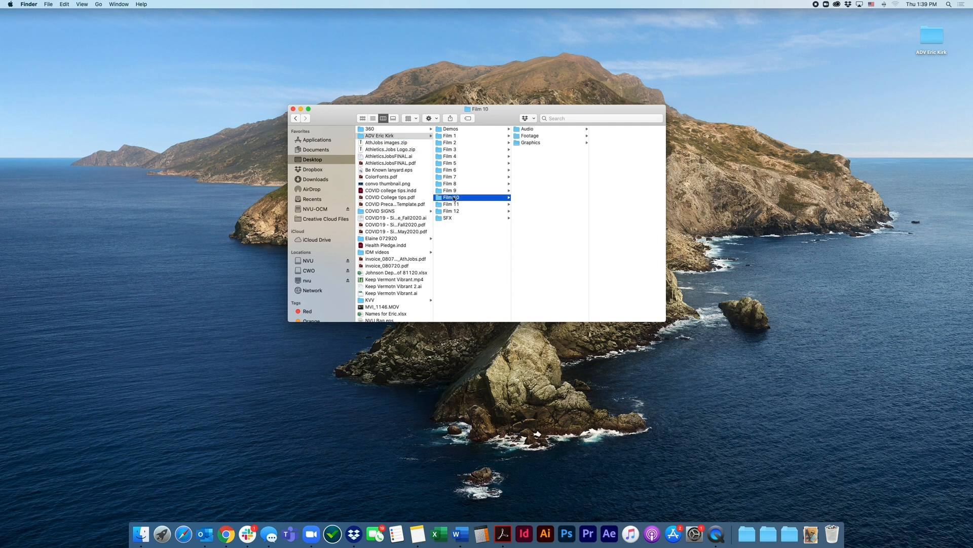
pyautogui.click(454, 191)
pyautogui.click(454, 184)
pyautogui.click(454, 177)
pyautogui.click(454, 170)
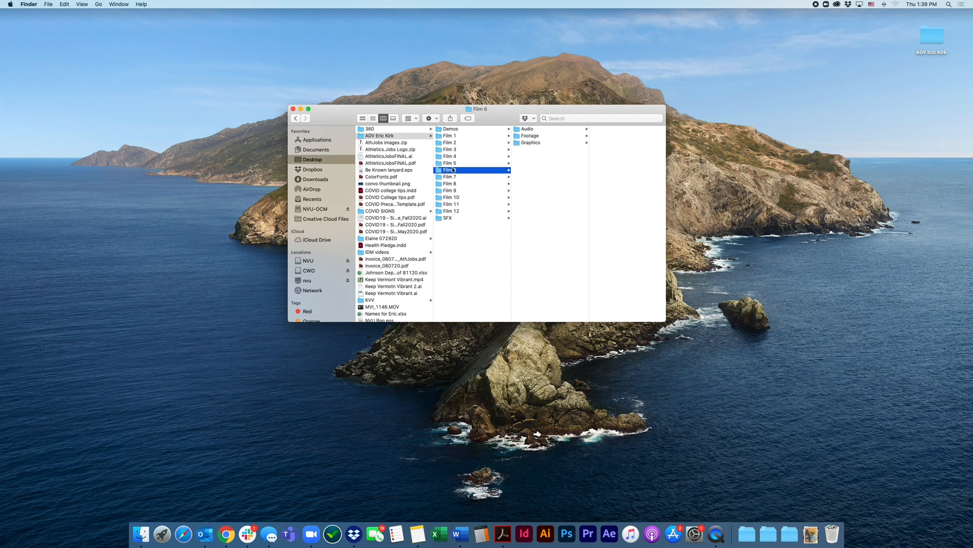
pyautogui.click(454, 163)
# Examine the Audio, Footage and Graphics folders in Film 4 and Film 3, and look over the remaining Film folders
pyautogui.click(523, 135)
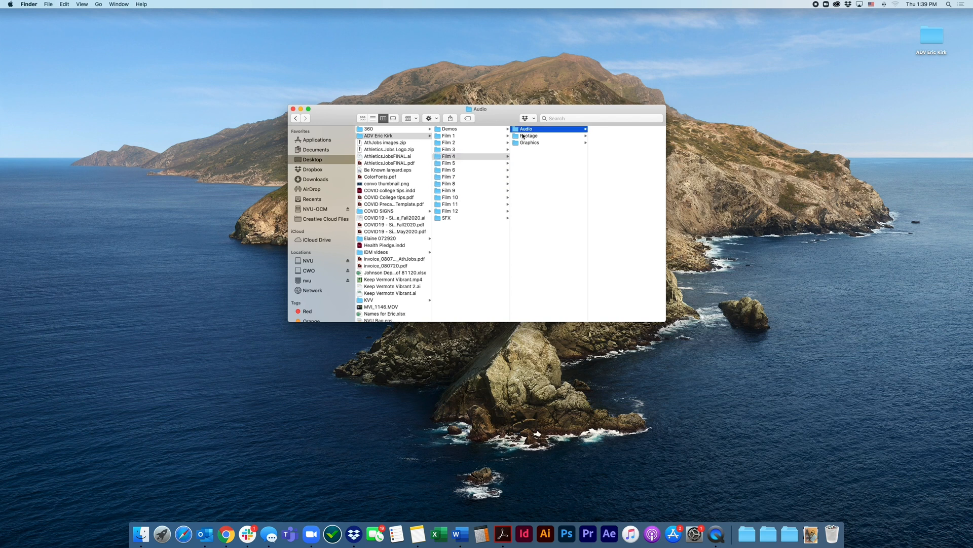
pyautogui.press('Down')
pyautogui.click(478, 149)
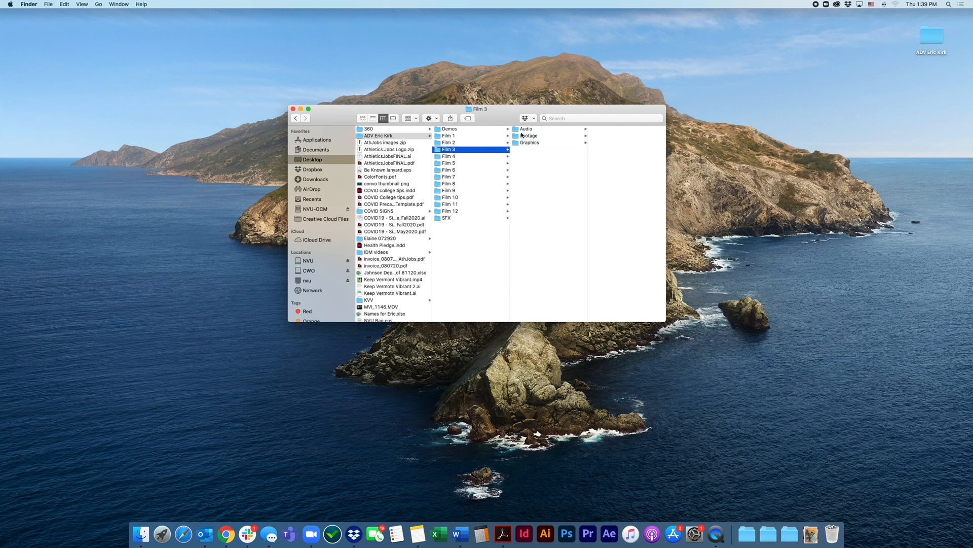
pyautogui.click(525, 130)
pyautogui.press('Down')
pyautogui.press('Down')
pyautogui.click(525, 130)
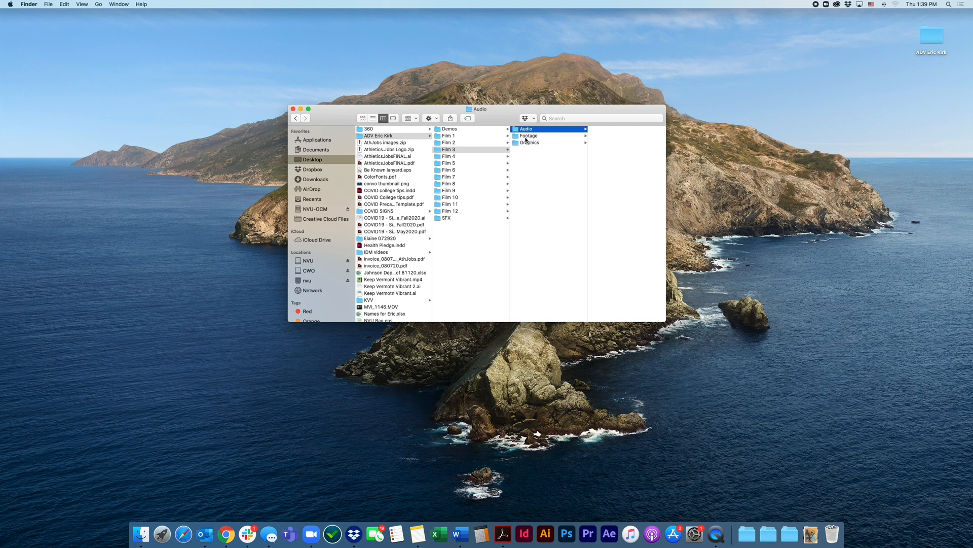
pyautogui.press('Down')
pyautogui.press('Down')
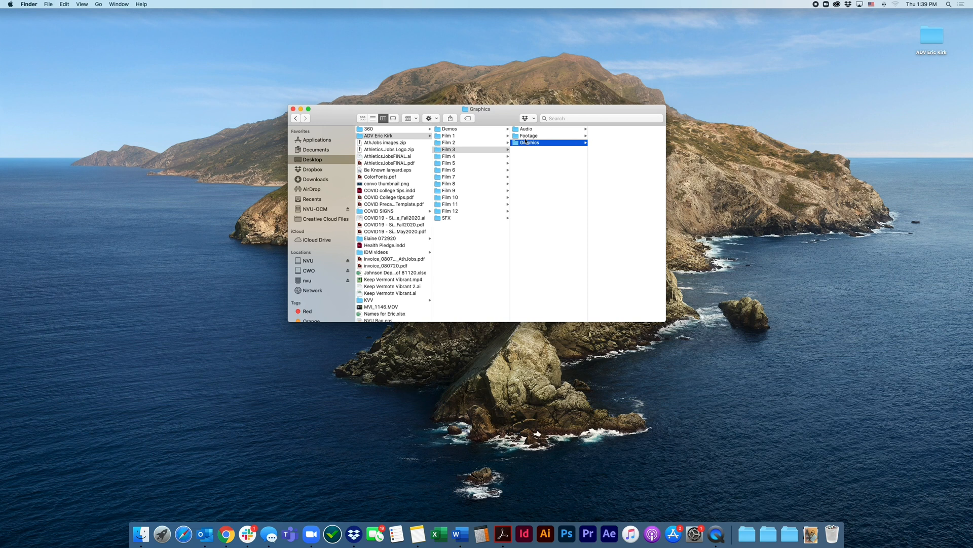
pyautogui.press('Left')
pyautogui.press('Up')
pyautogui.press('Up')
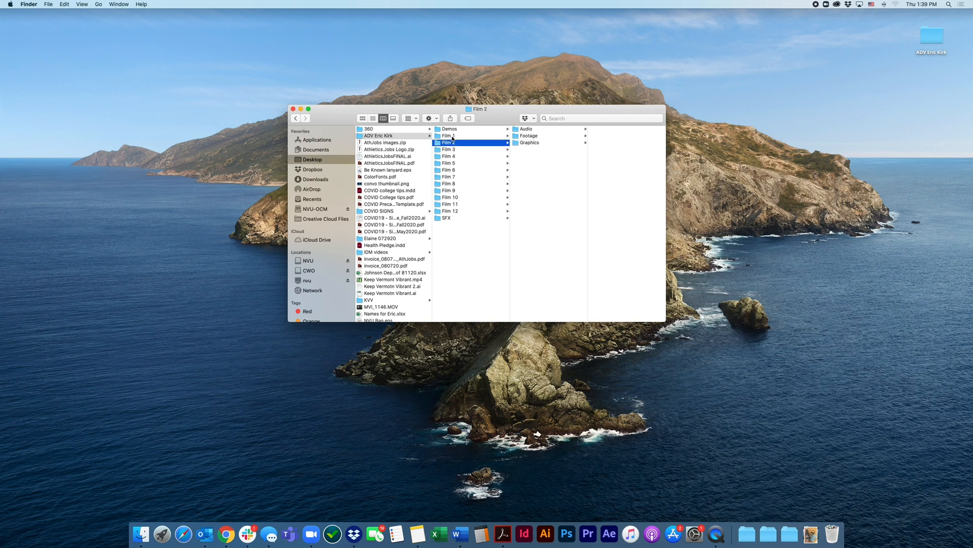
pyautogui.click(459, 162)
pyautogui.click(462, 212)
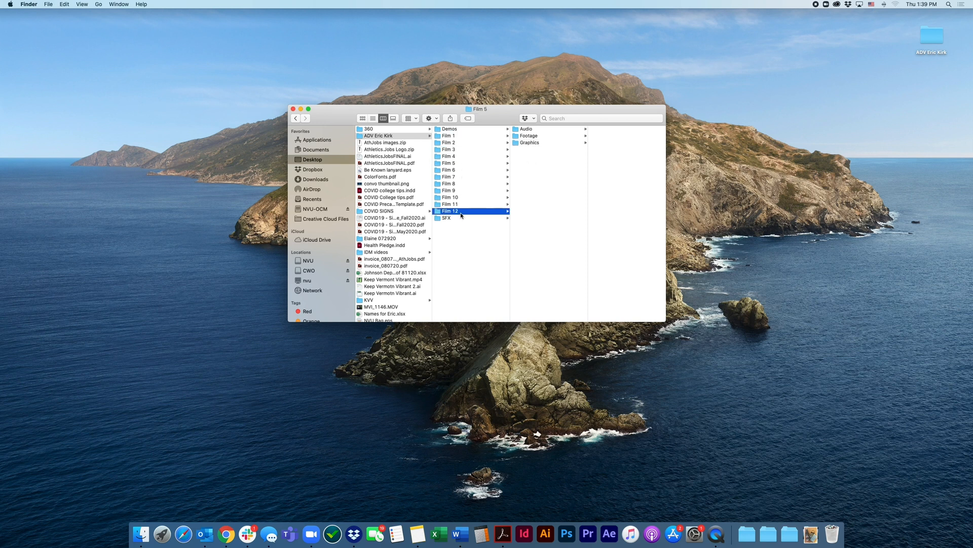
# Create a new folder named FINAL FILM in the class folder, alongside the numbered Film folders
pyautogui.click(459, 231)
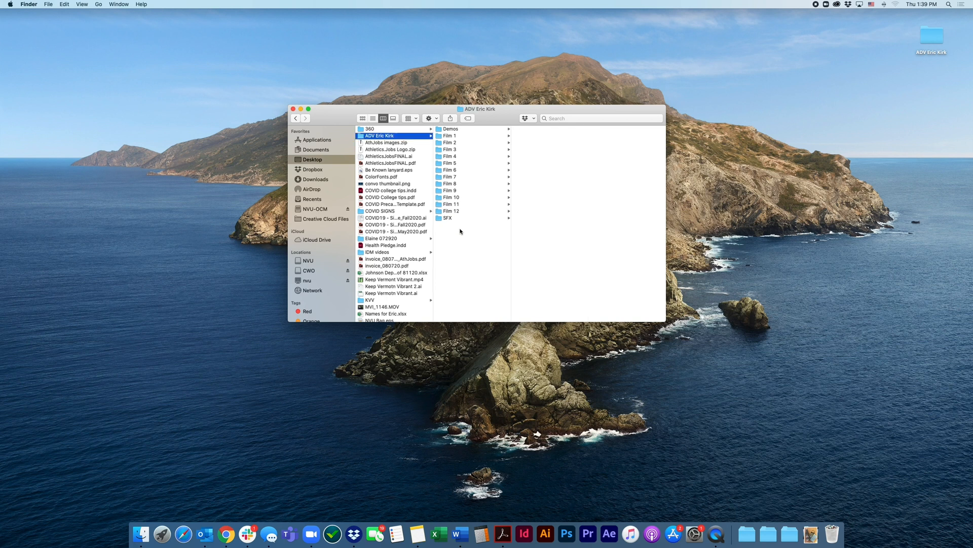
pyautogui.rightClick(461, 227)
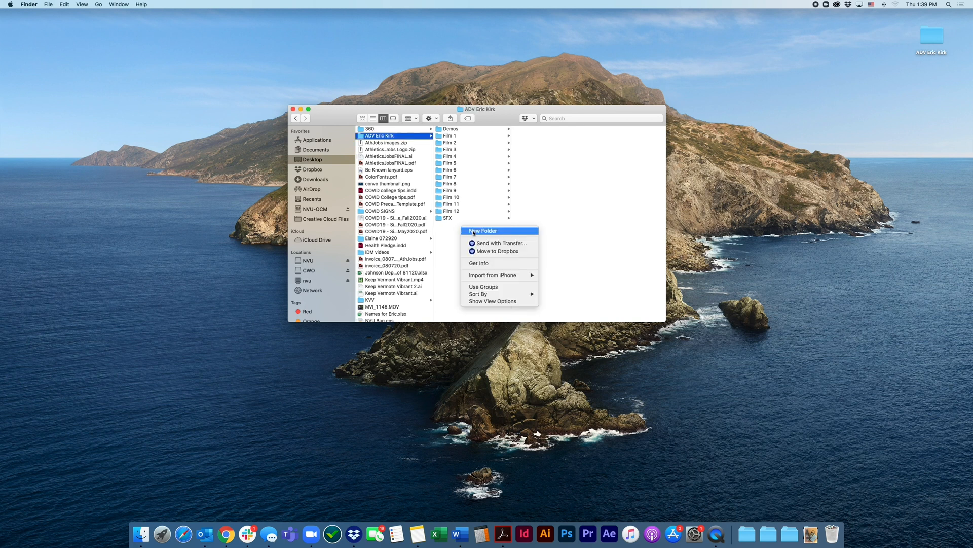
pyautogui.click(473, 231)
pyautogui.write('F')
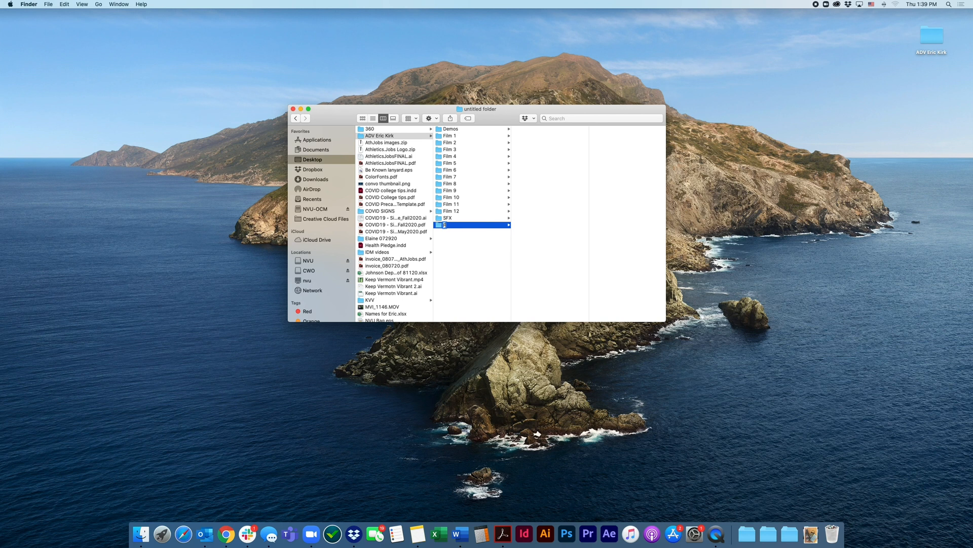
pyautogui.write('INAL FILM')
pyautogui.press('Return')
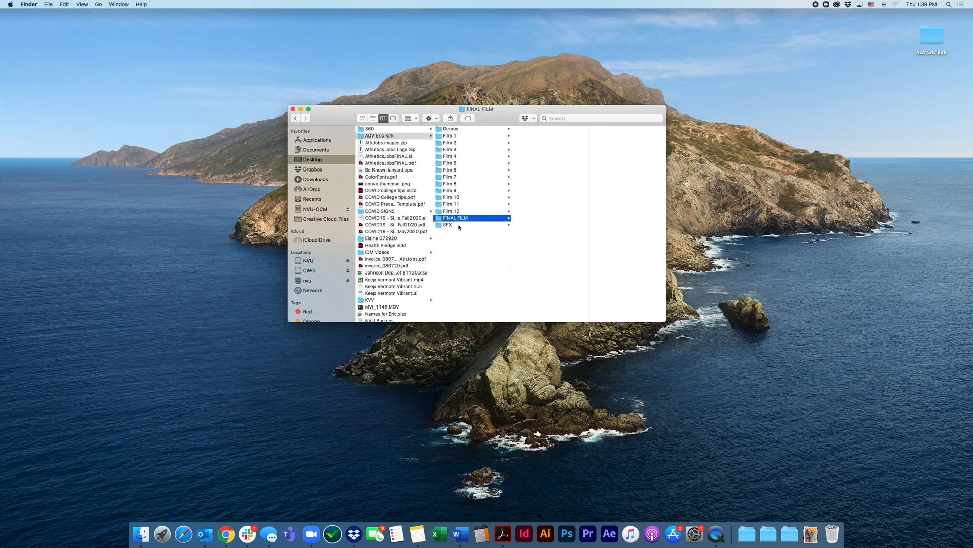
# Create a subfolder named Audio inside the FINAL FILM folder
pyautogui.rightClick(542, 192)
pyautogui.click(547, 195)
pyautogui.write('Audio')
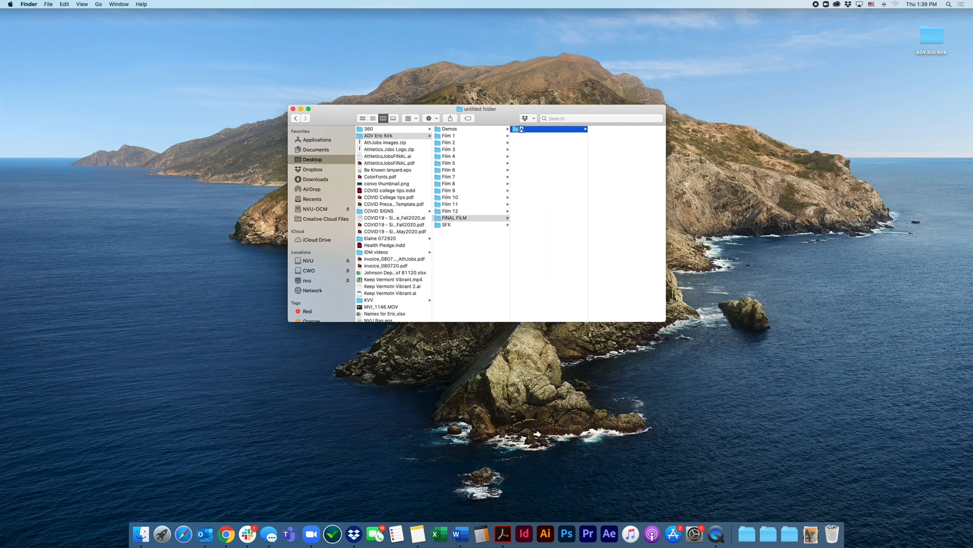
pyautogui.press('Return')
# Create a subfolder named Footage inside FINAL FILM, next to Audio
pyautogui.rightClick(544, 197)
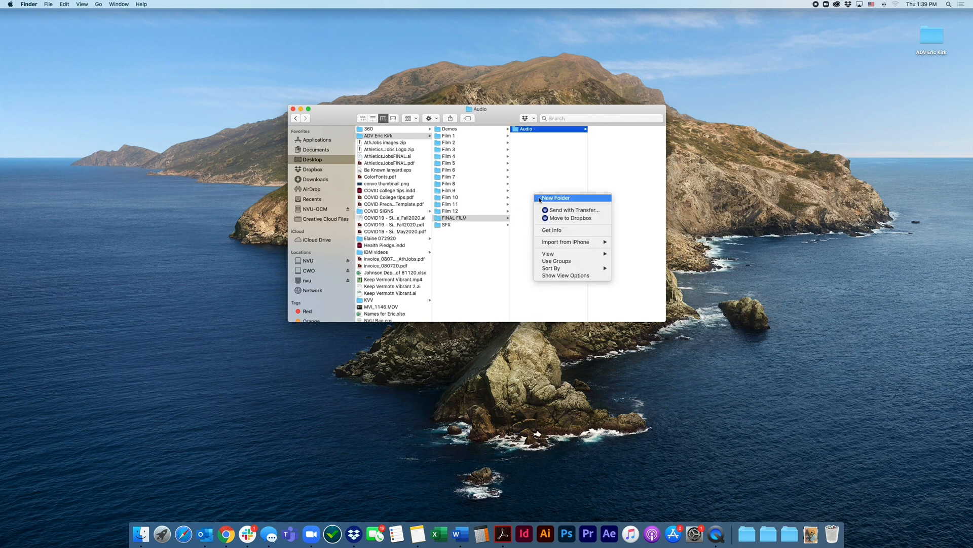
pyautogui.click(545, 200)
pyautogui.write('Fo')
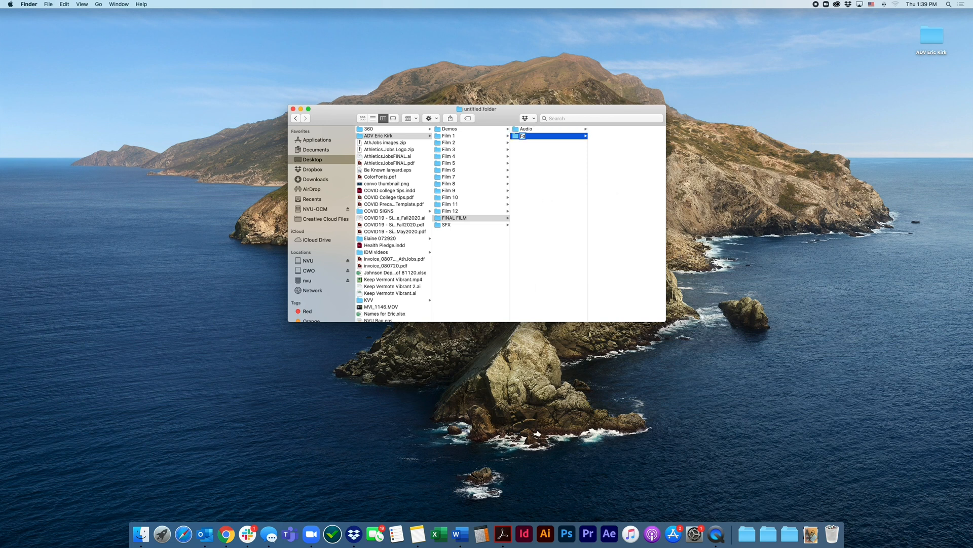
pyautogui.write('otage')
pyautogui.press('Return')
# Create a subfolder named Graphics inside FINAL FILM and return to the class folder level
pyautogui.rightClick(527, 198)
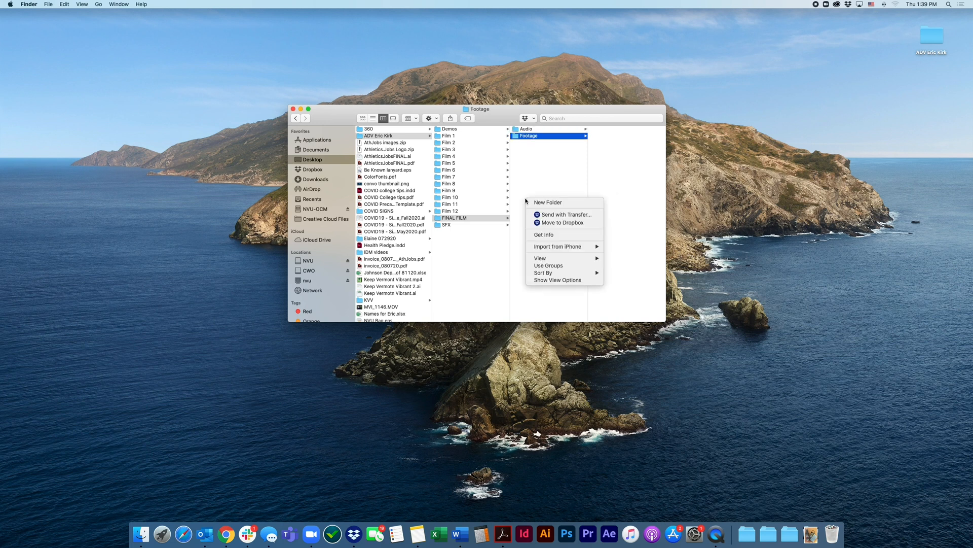
pyautogui.click(541, 203)
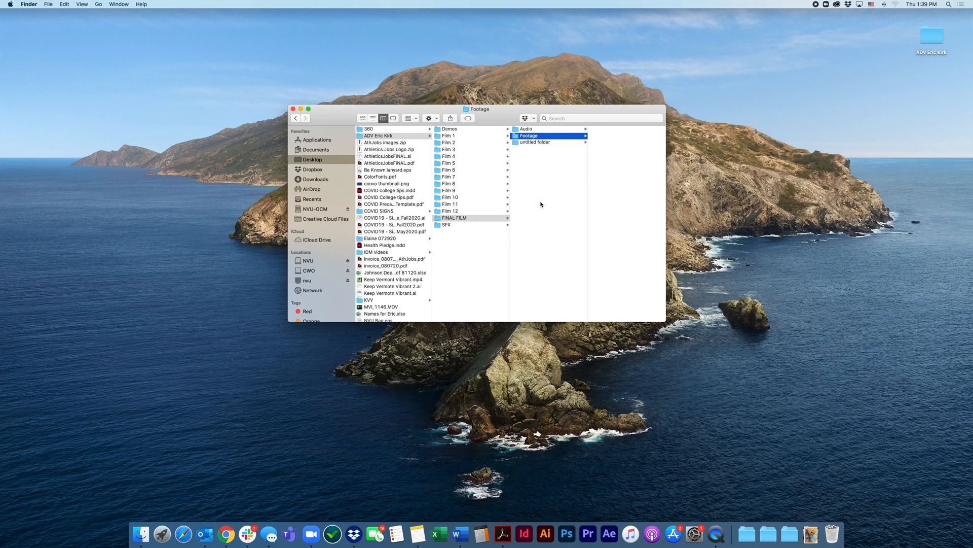
pyautogui.write('Graphics')
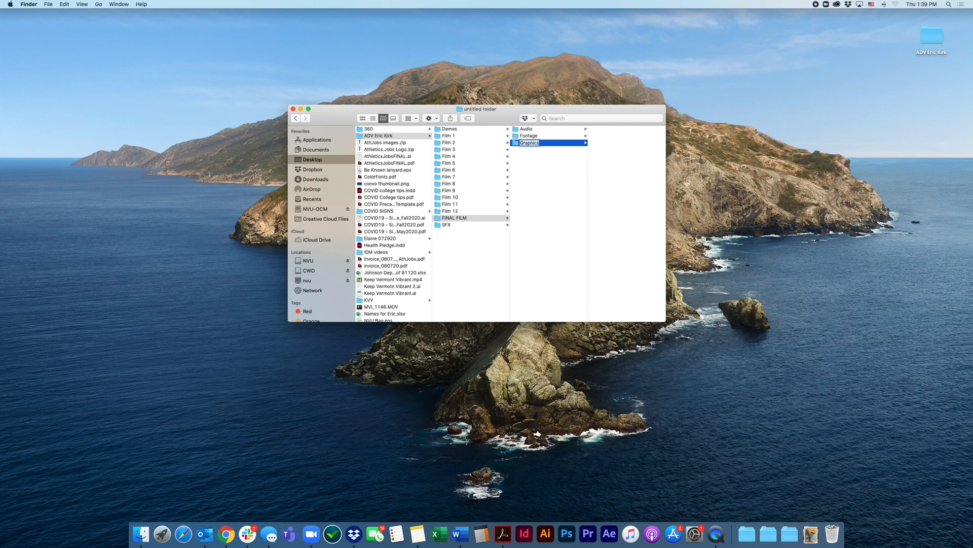
pyautogui.press('Return')
pyautogui.click(459, 269)
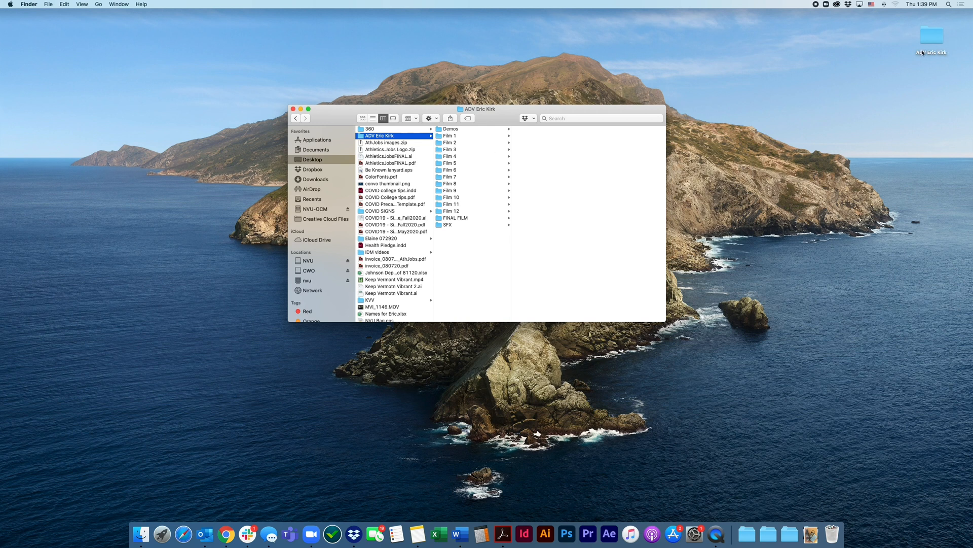
pyautogui.moveTo(926, 37); pyautogui.dragTo(930, 39)
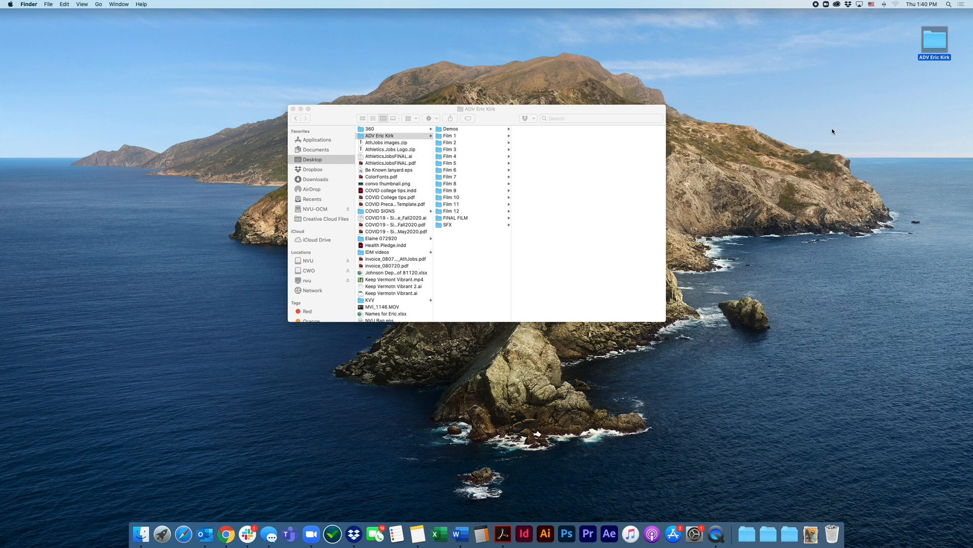
pyautogui.click(859, 98)
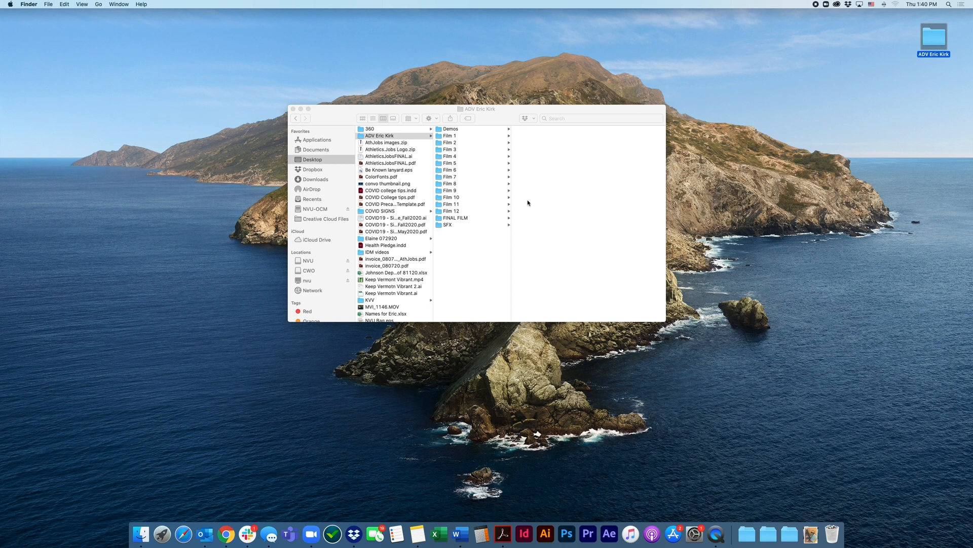
# Review the Intro to Premiere folder inside Demos, including the contents of its Audio subfolder
pyautogui.click(503, 116)
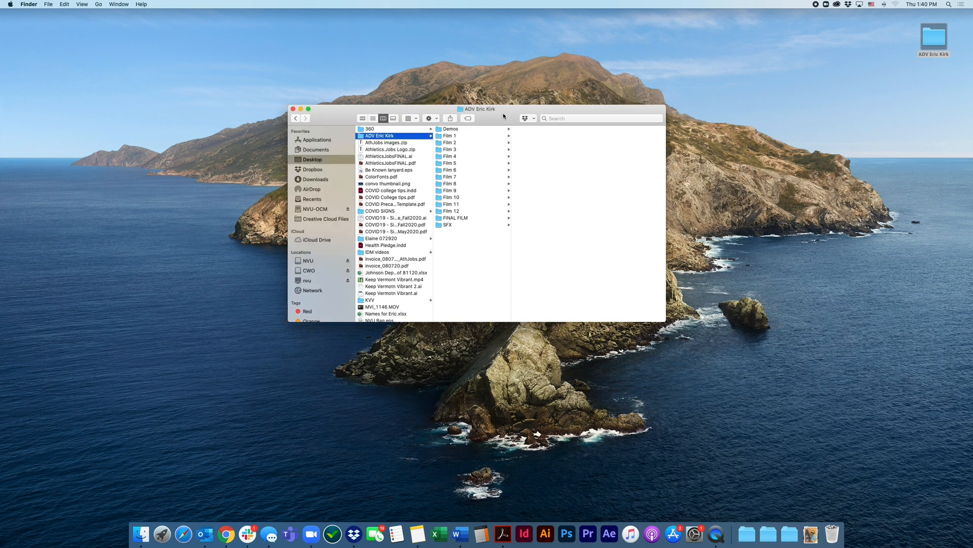
pyautogui.click(457, 130)
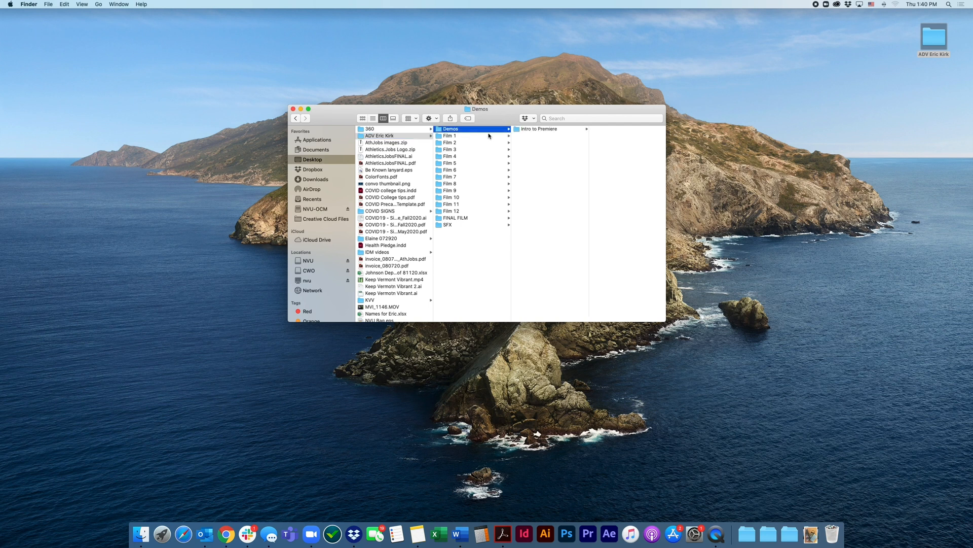
pyautogui.click(545, 130)
pyautogui.click(608, 136)
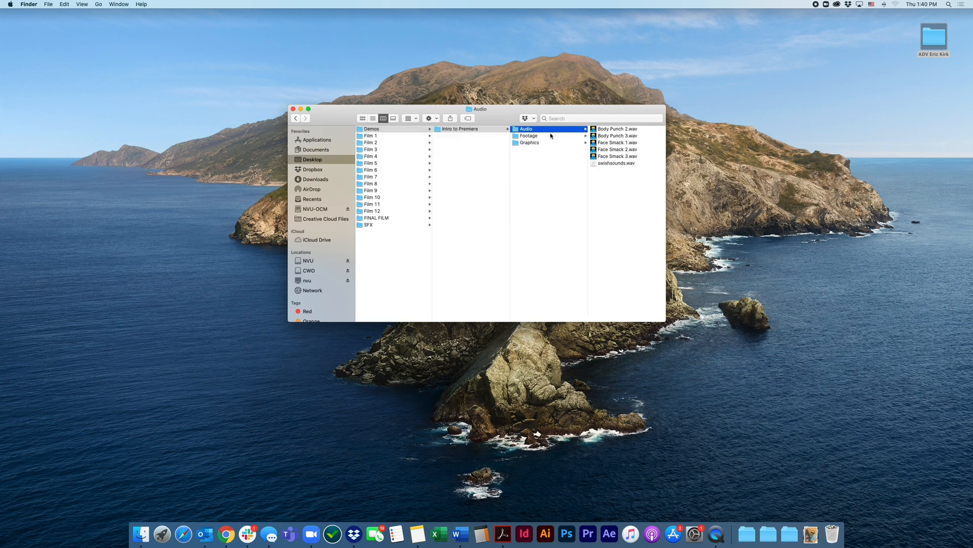
pyautogui.click(550, 144)
pyautogui.click(466, 149)
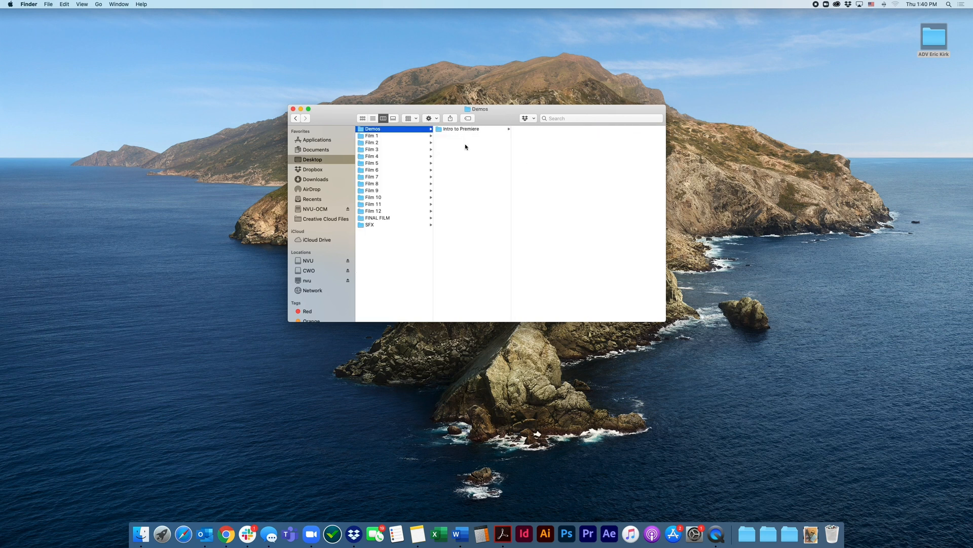
# Switch to Adobe Premiere Pro 2020 and start a new project named Intro To Premiere
pyautogui.click(588, 534)
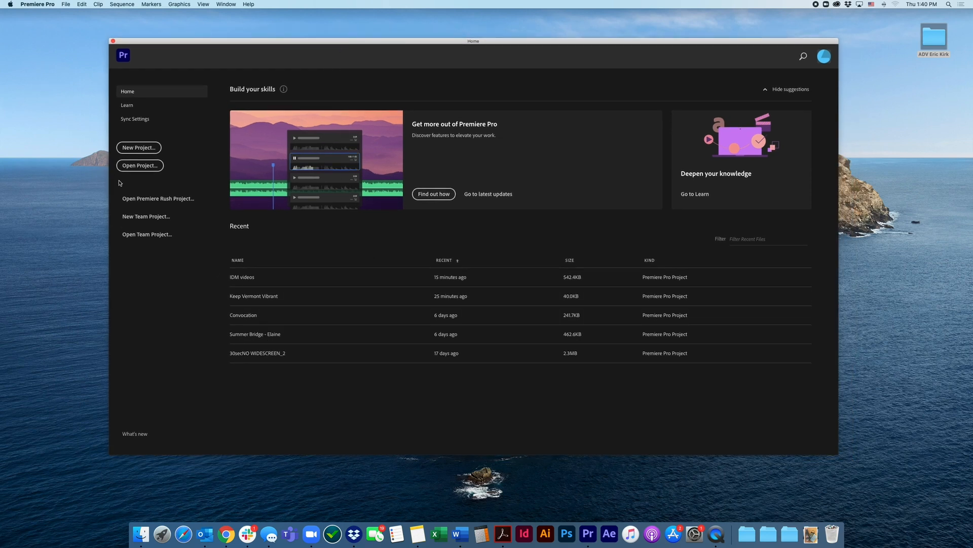
pyautogui.click(136, 149)
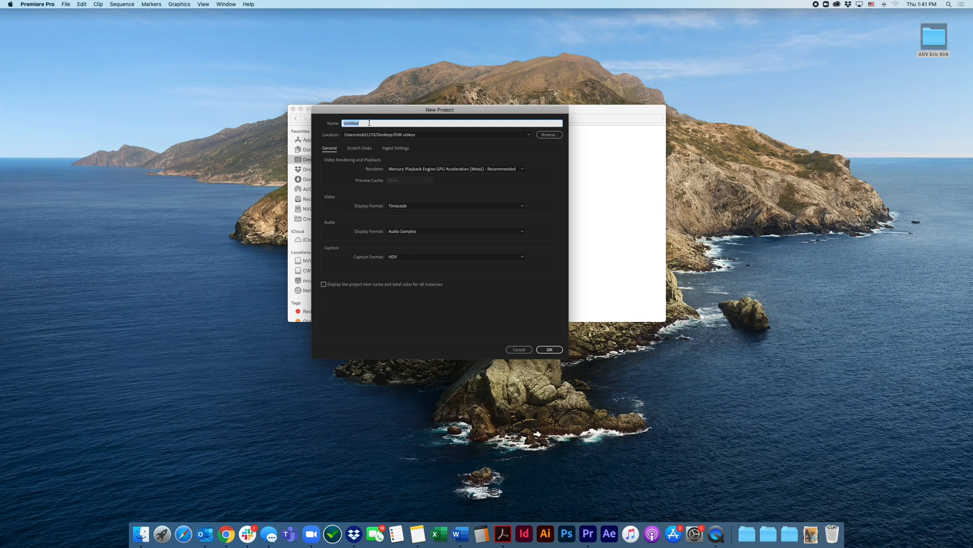
pyautogui.write('Intro To Premiere')
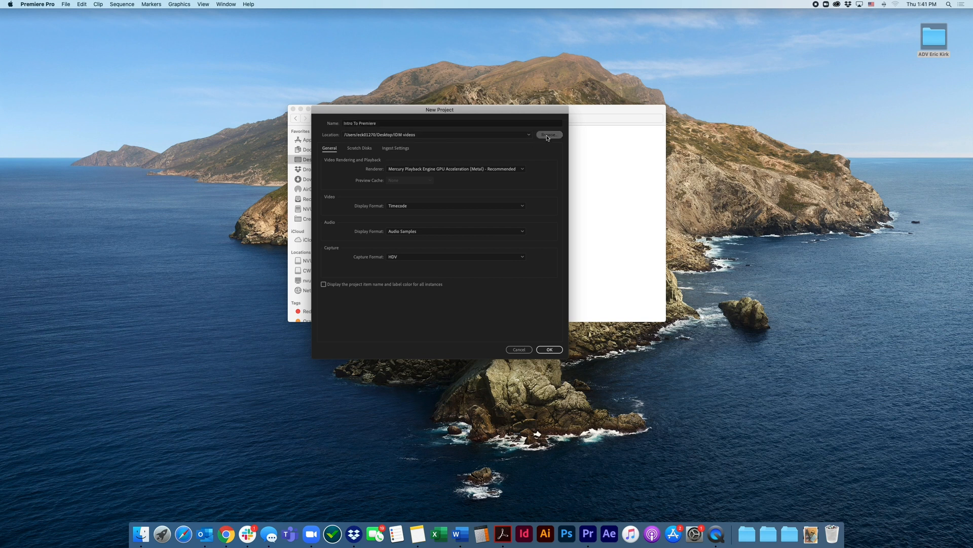
# Set the new project's location to the Intro to Premiere folder within Demos in the desktop class folder
pyautogui.click(548, 135)
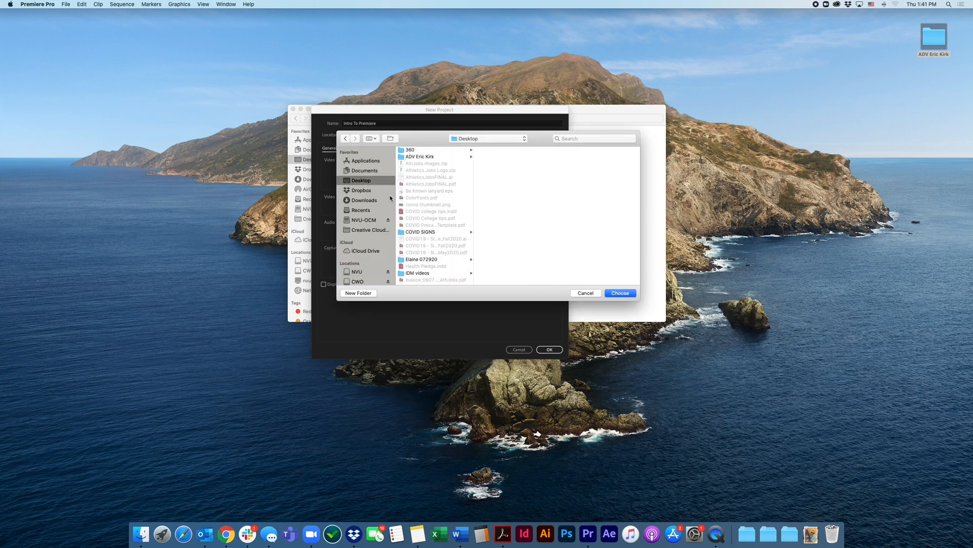
pyautogui.click(416, 158)
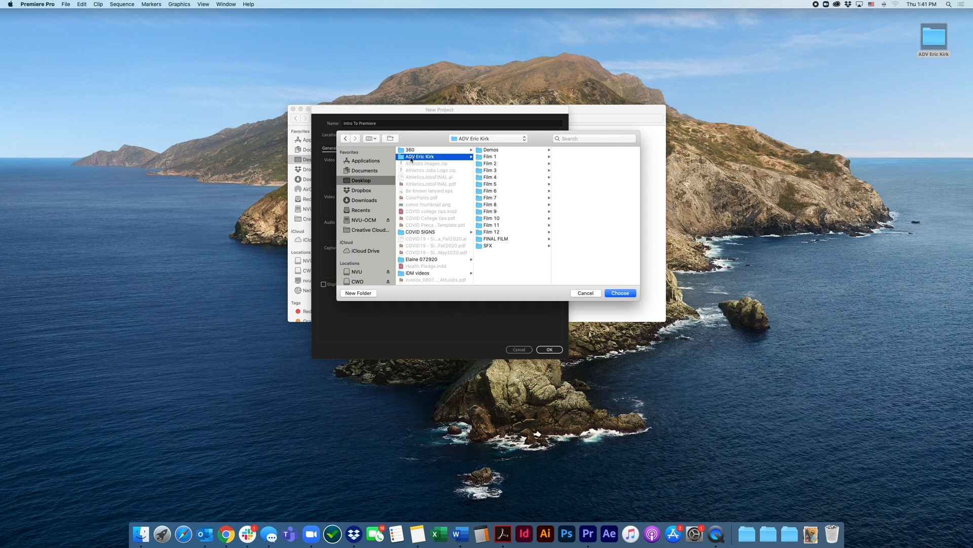
pyautogui.click(493, 151)
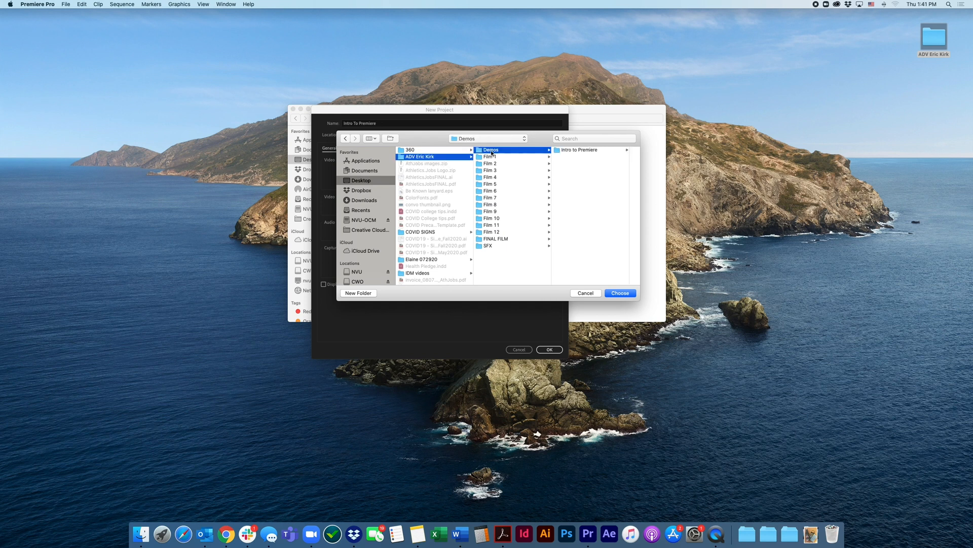
pyautogui.click(574, 151)
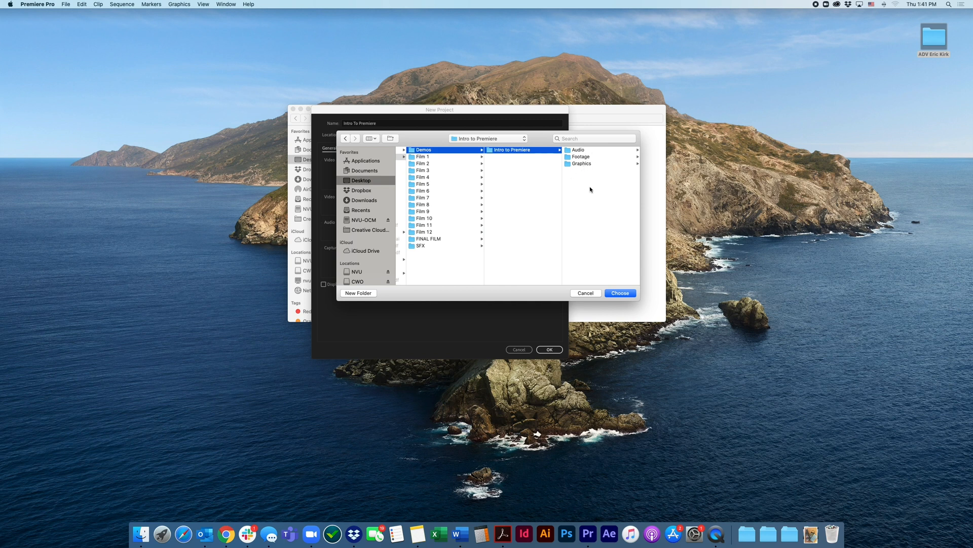
pyautogui.click(620, 293)
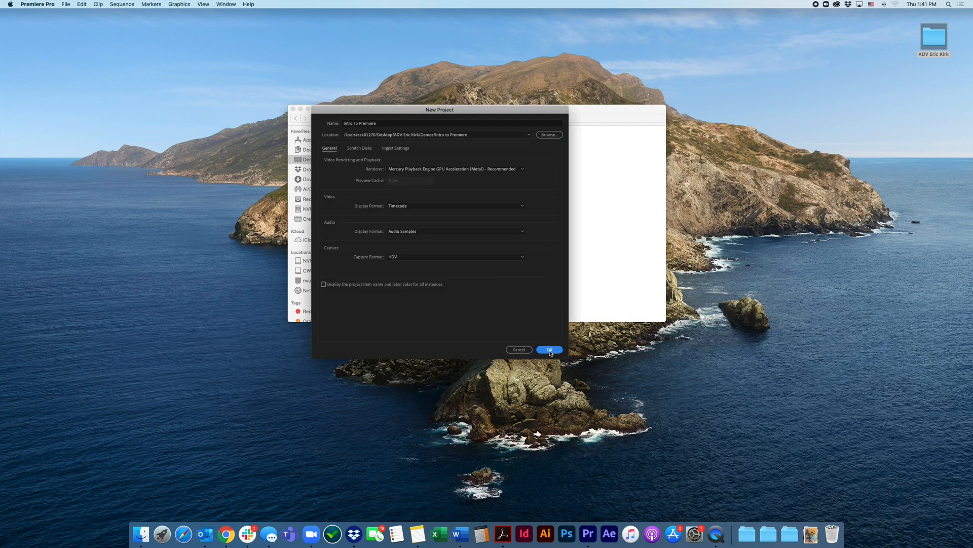
# Create the project, check in Finder that Intro To Premiere.prproj is in the Intro to Premiere folder, and return to Premiere Pro
pyautogui.click(550, 350)
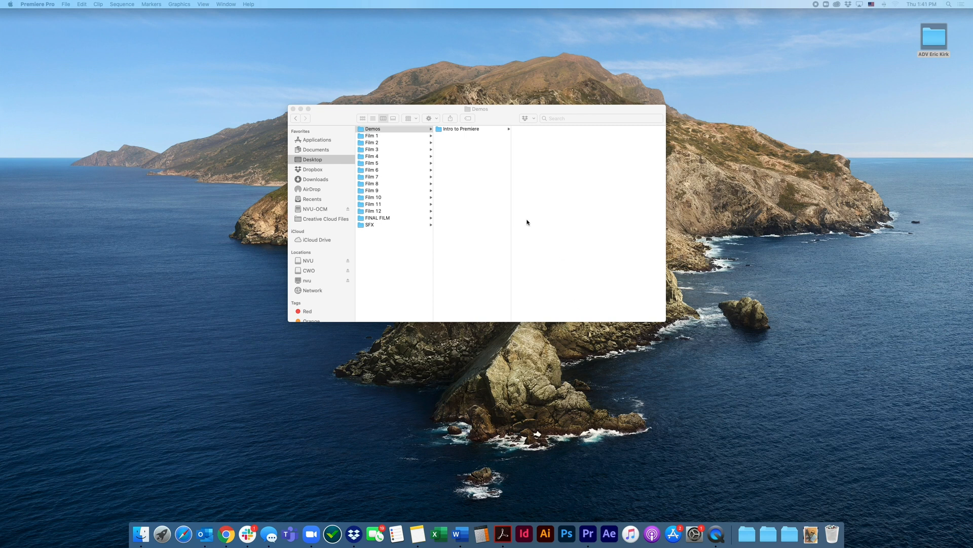
pyautogui.click(457, 143)
pyautogui.click(451, 130)
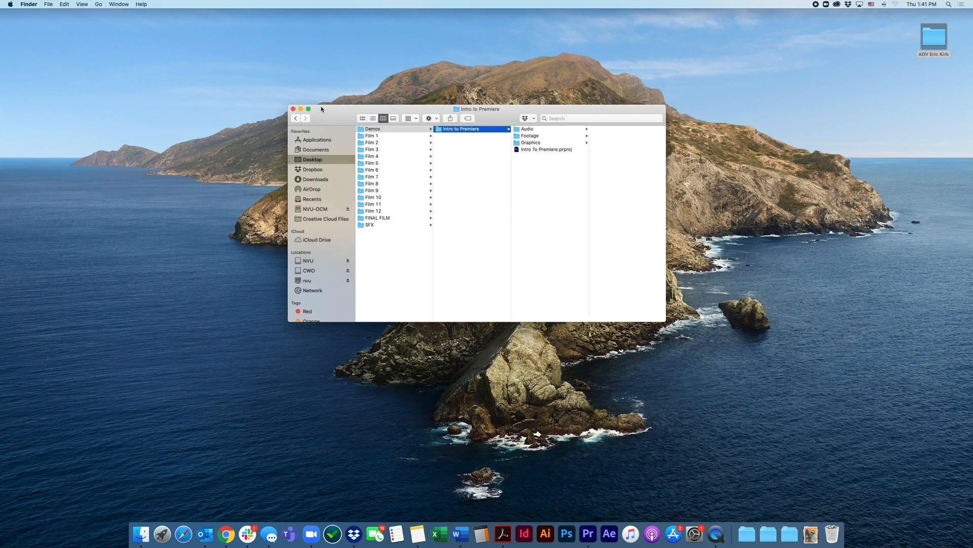
pyautogui.click(293, 109)
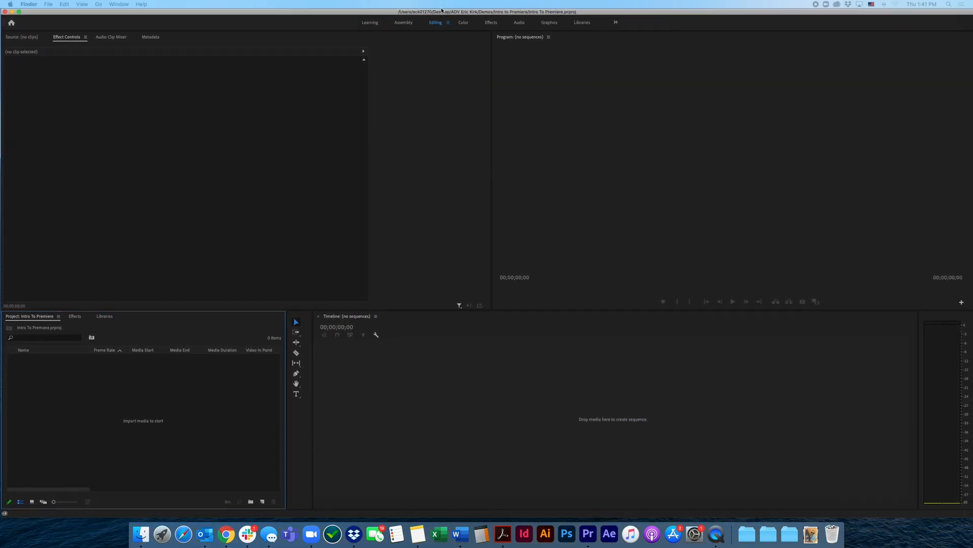
pyautogui.click(440, 10)
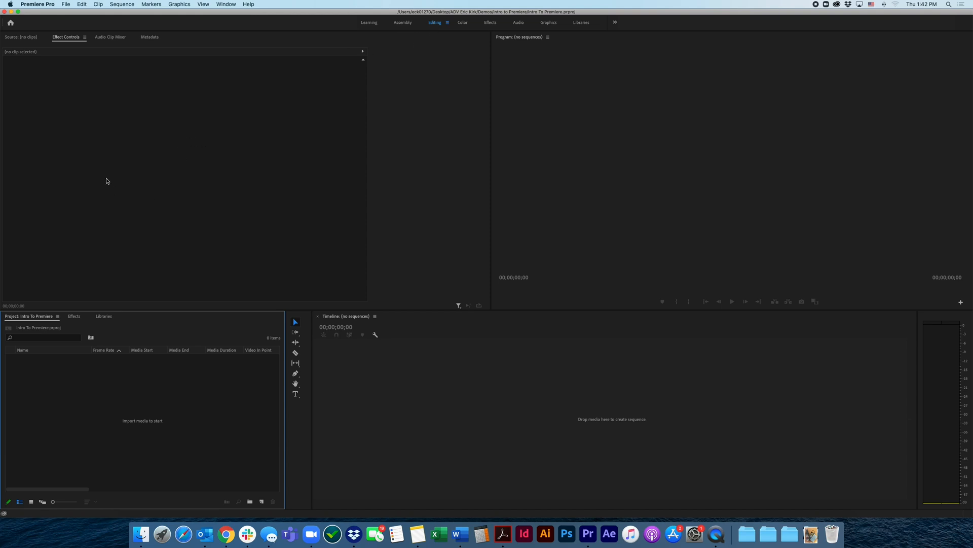
pyautogui.click(156, 168)
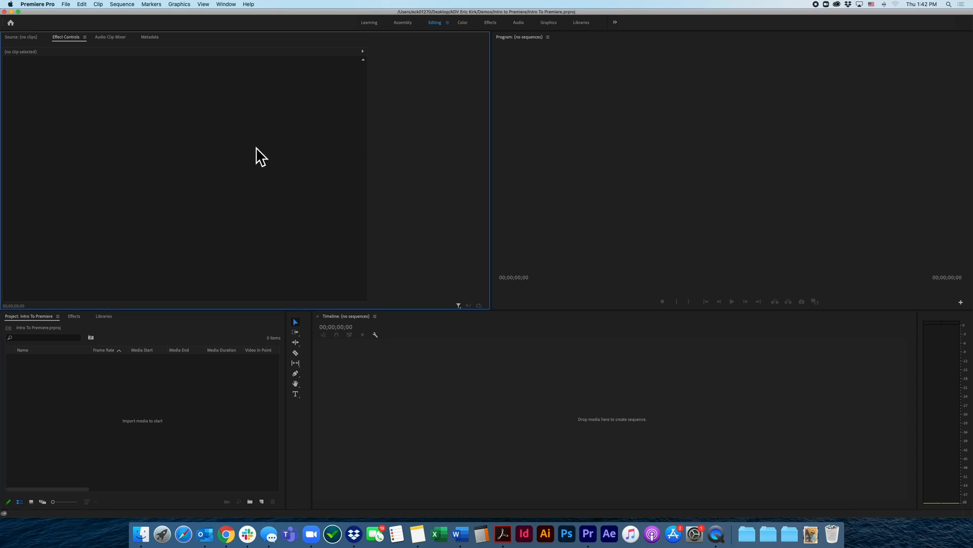
pyautogui.click(729, 144)
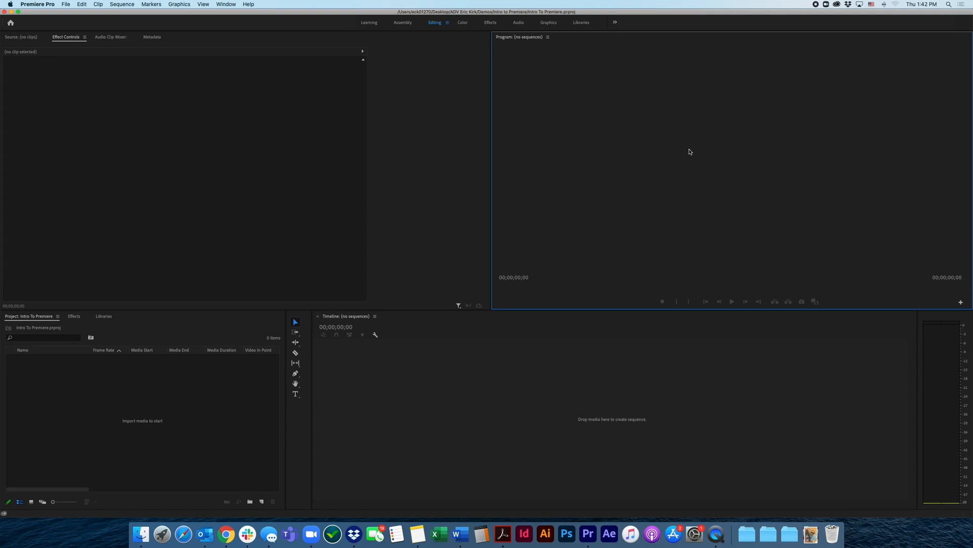
pyautogui.click(221, 140)
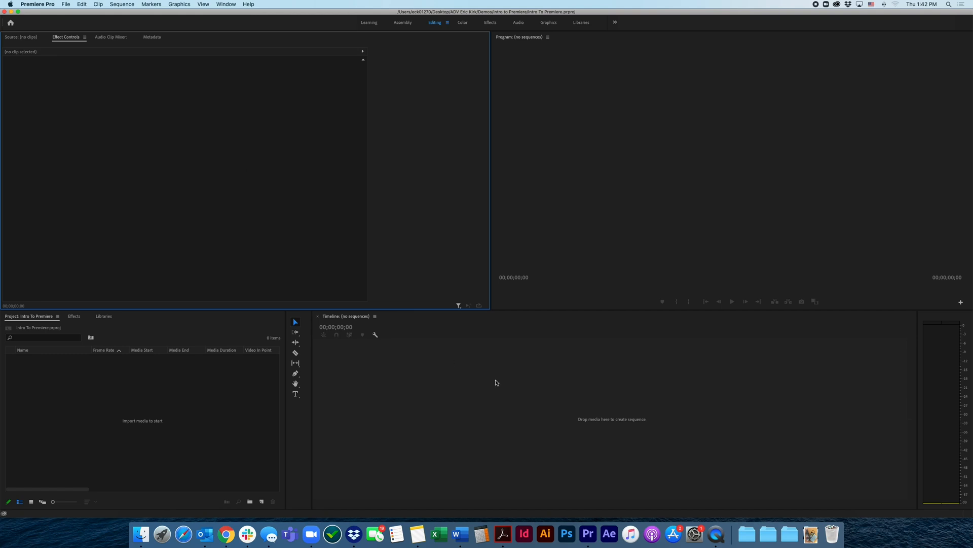
pyautogui.click(496, 381)
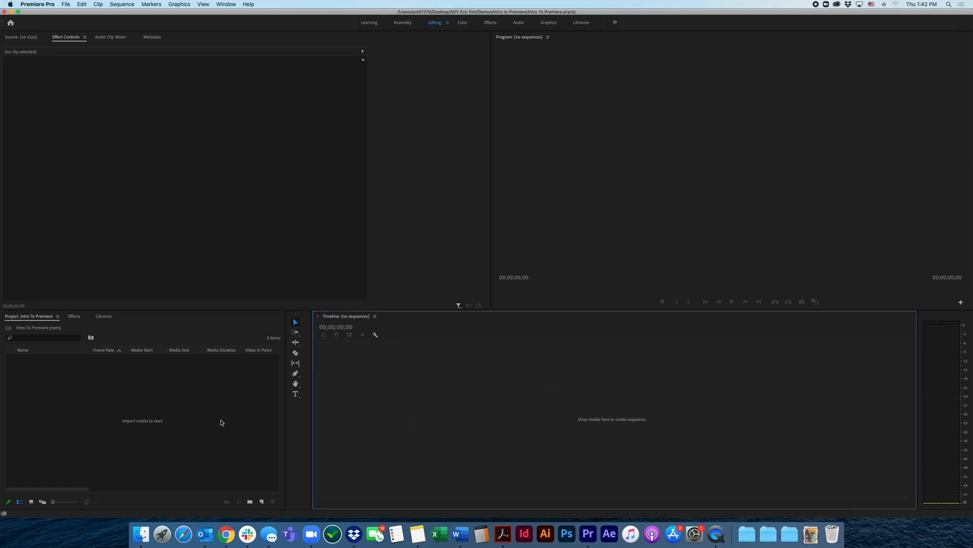
pyautogui.click(145, 419)
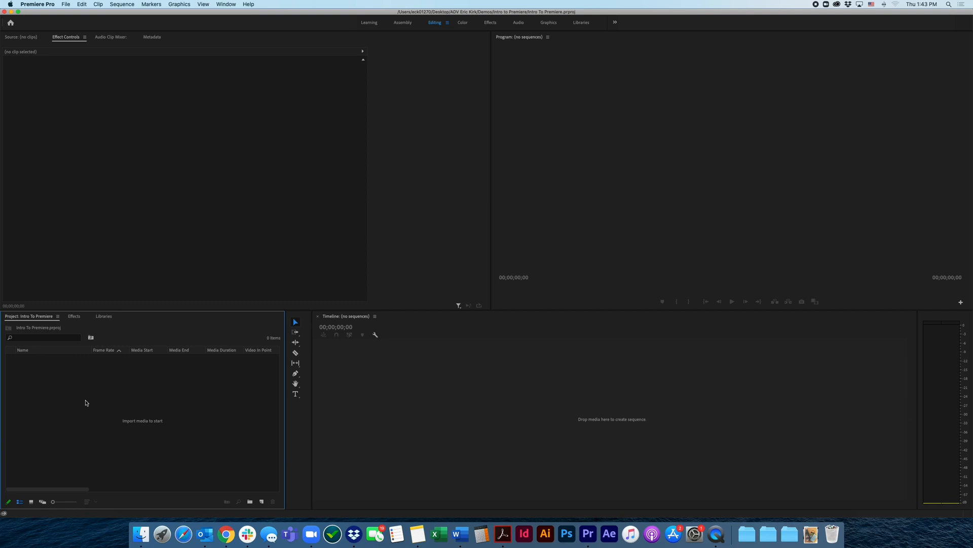
pyautogui.rightClick(84, 376)
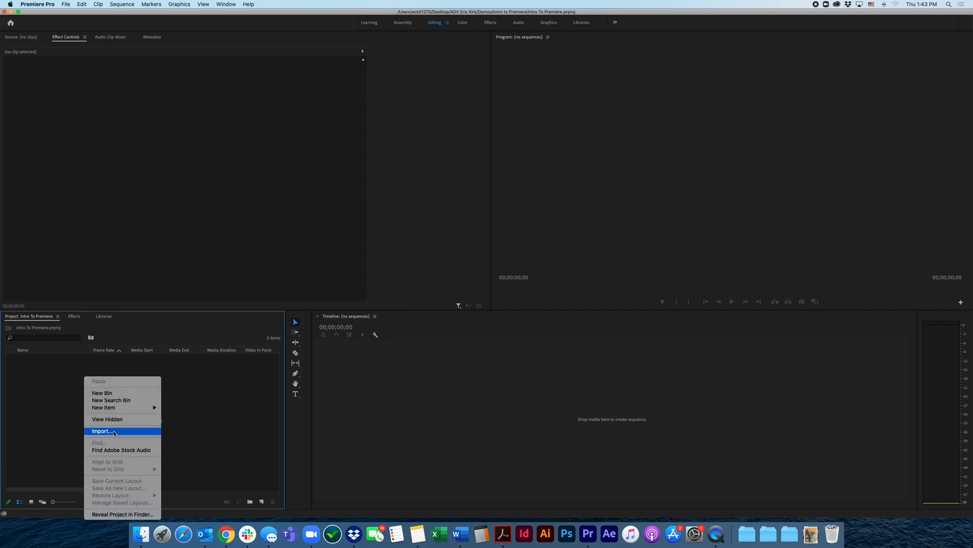
pyautogui.click(73, 432)
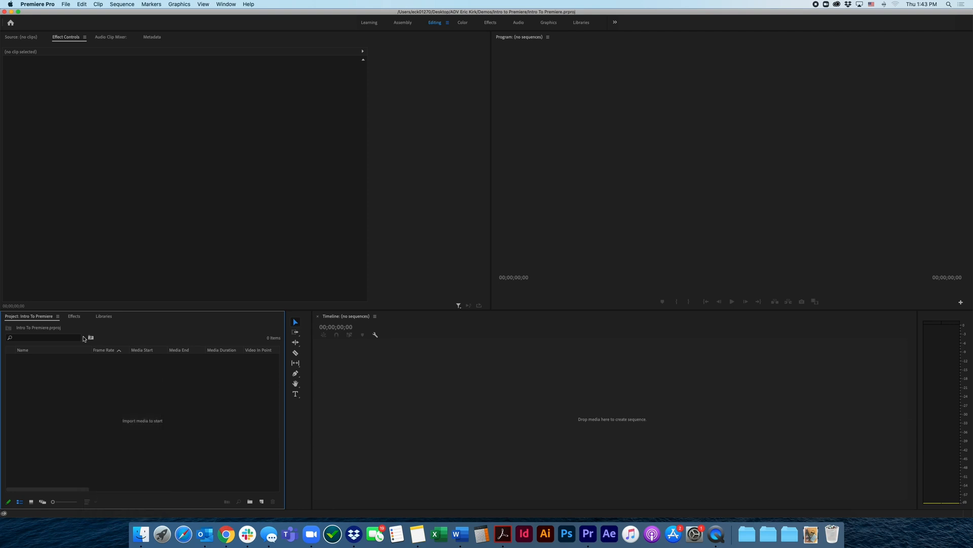
# Import the Audio, Footage and Graphics folders from Demos > Intro to Premiere in the desktop class folder into the project
pyautogui.click(65, 5)
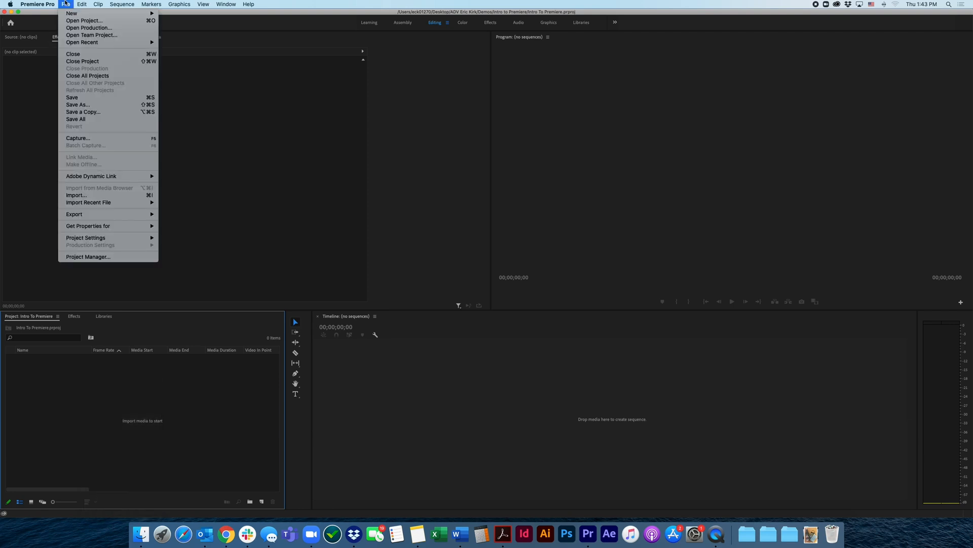
pyautogui.click(104, 196)
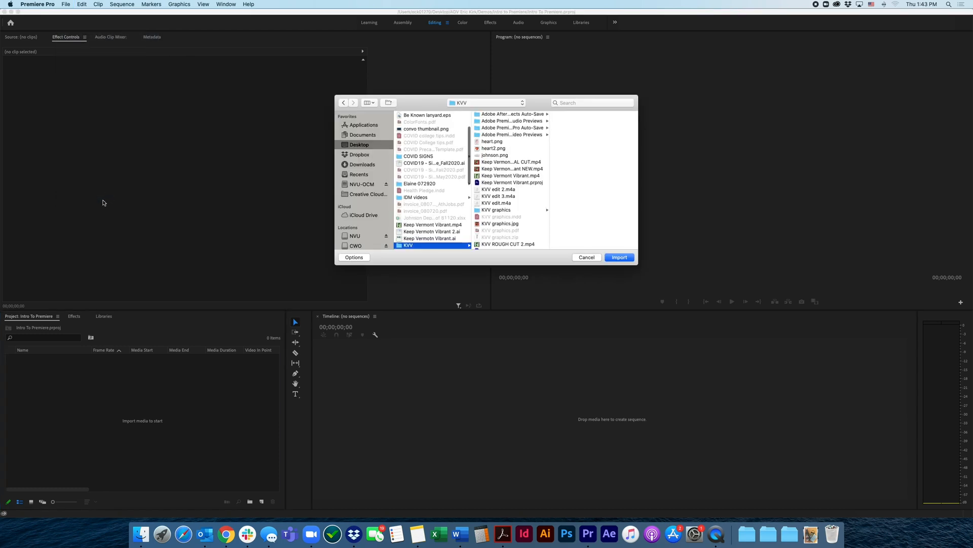
pyautogui.scroll(3, 428, 157)
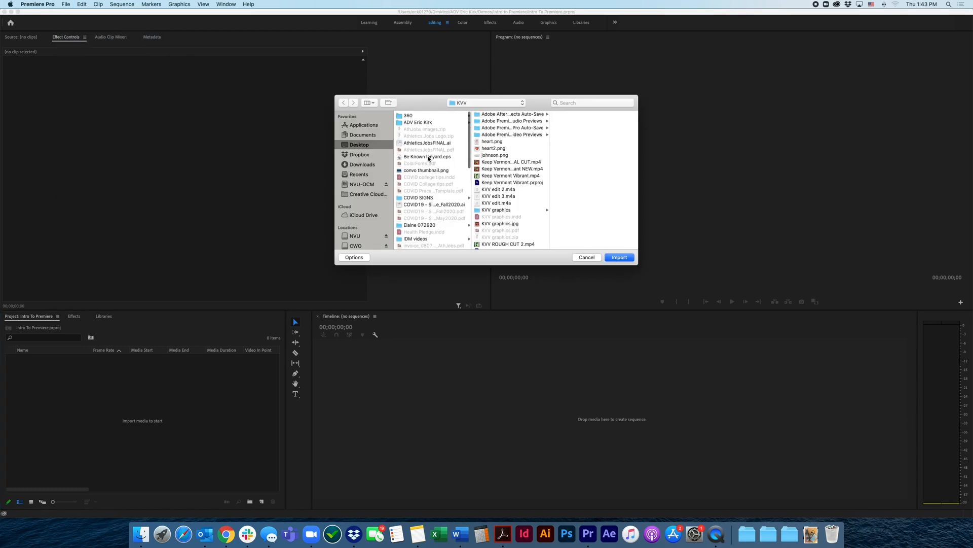
pyautogui.click(418, 121)
pyautogui.click(502, 114)
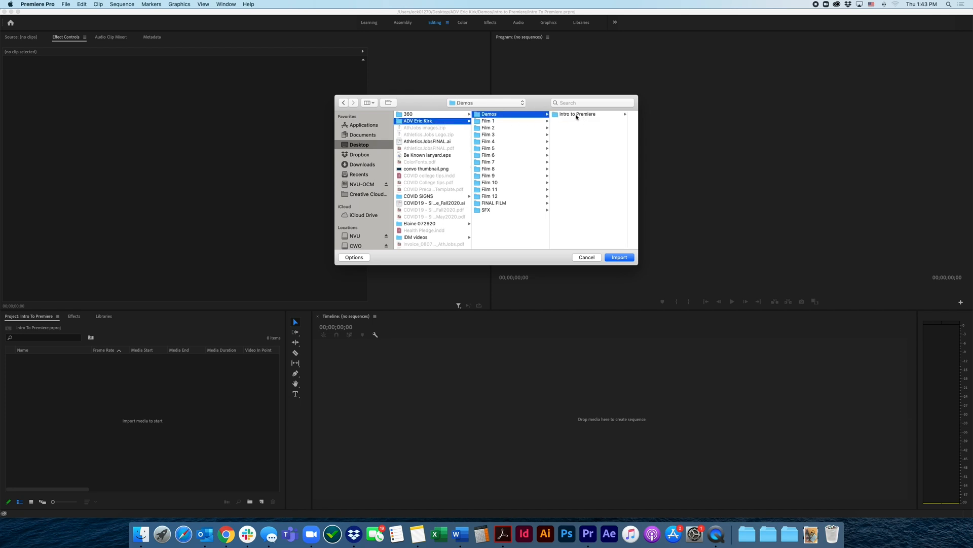
pyautogui.click(577, 115)
pyautogui.click(576, 115)
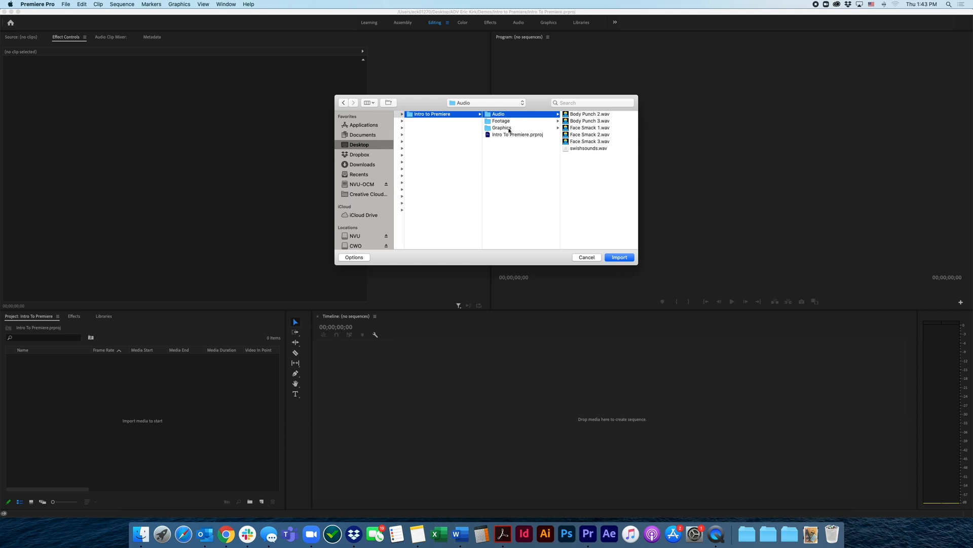
pyautogui.keyDown('shift'); pyautogui.click(509, 130); pyautogui.keyUp('shift')
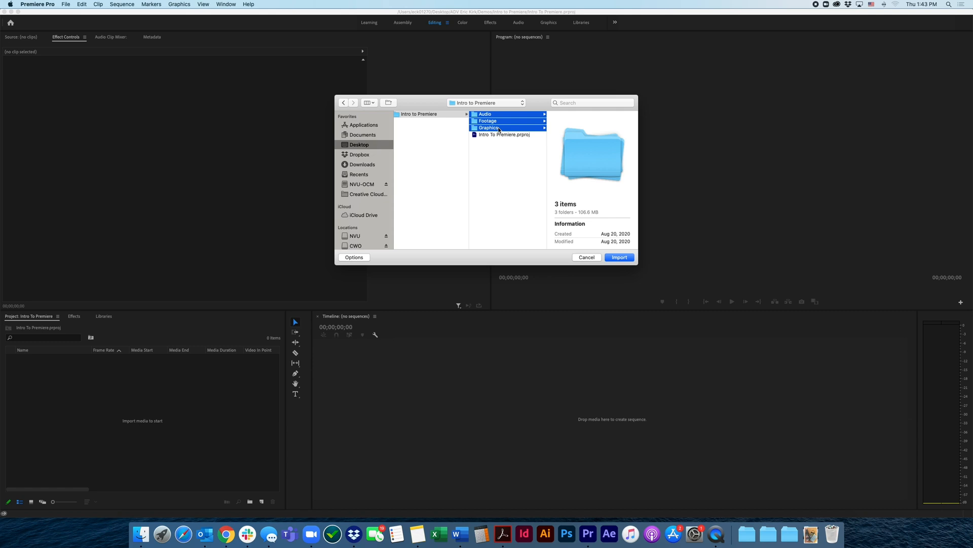
pyautogui.click(620, 257)
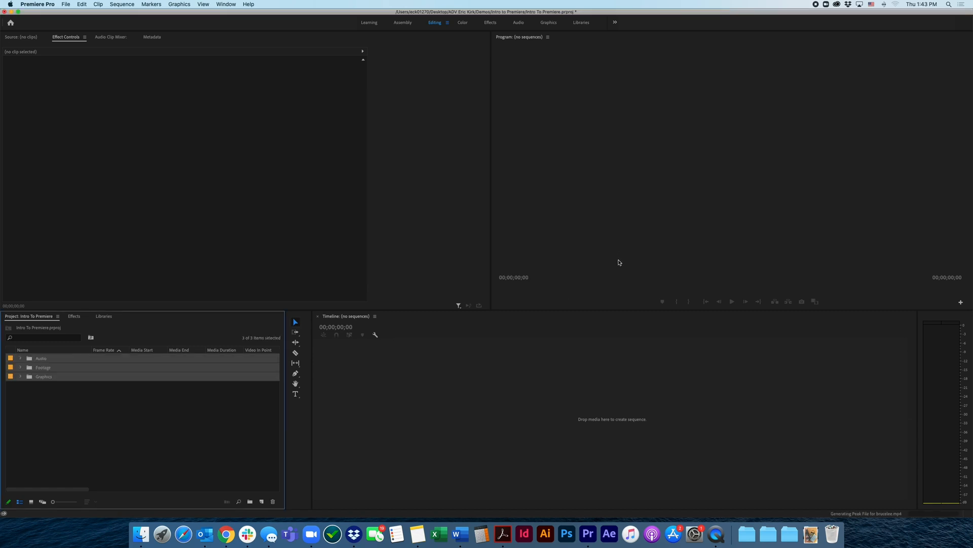
pyautogui.click(67, 389)
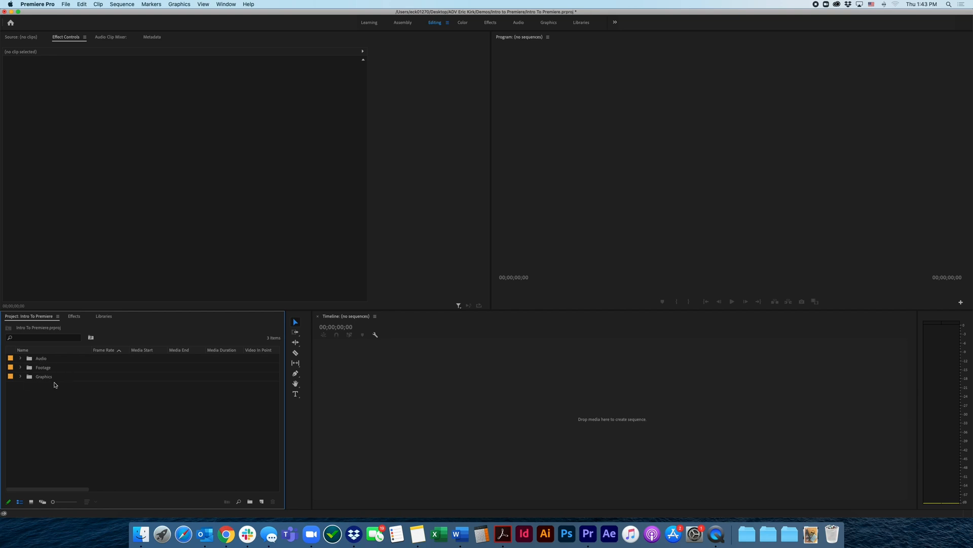
# Expand the Audio, Footage and Graphics bins to list the imported files
pyautogui.click(20, 359)
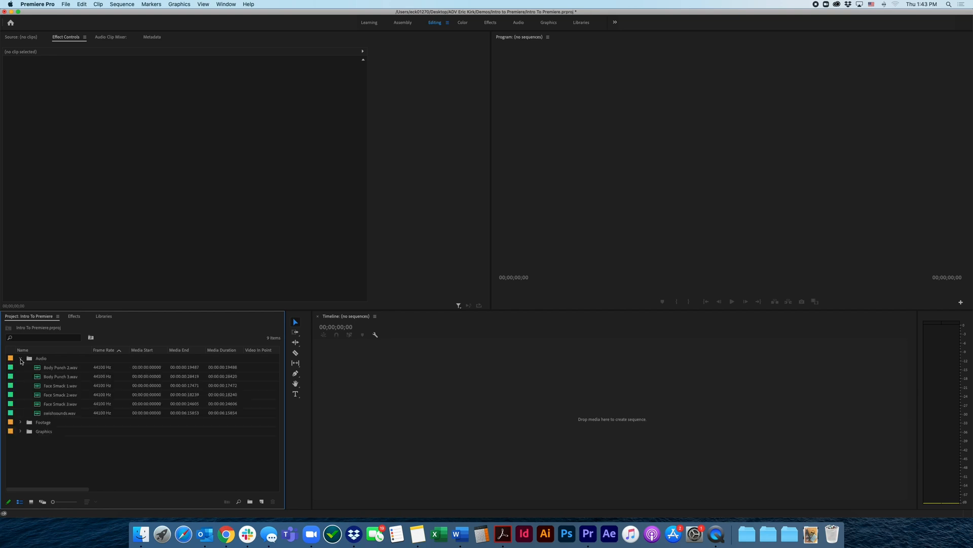
pyautogui.click(20, 422)
pyautogui.click(21, 450)
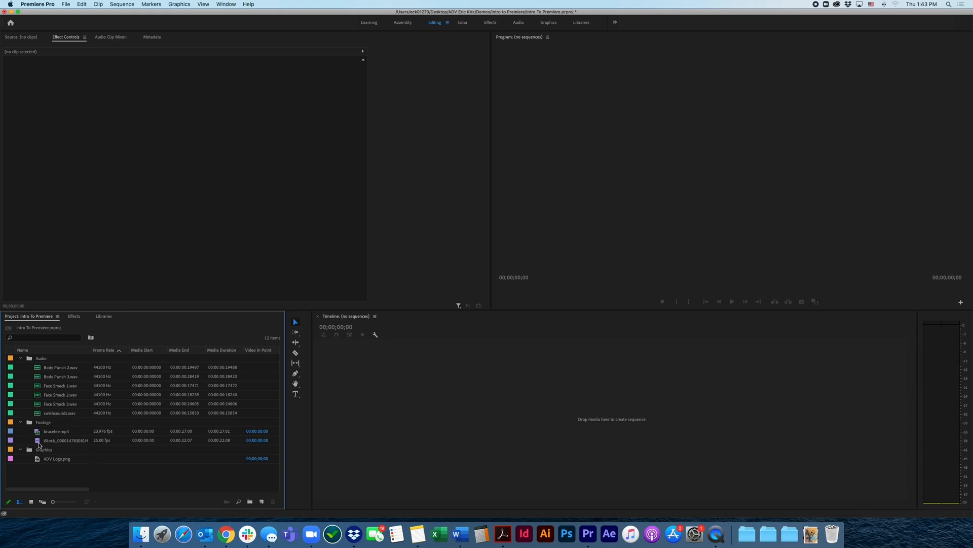
# Open brucelee.mp4 in the Source monitor and scrub the preview to 00:00:01:05
pyautogui.click(38, 432)
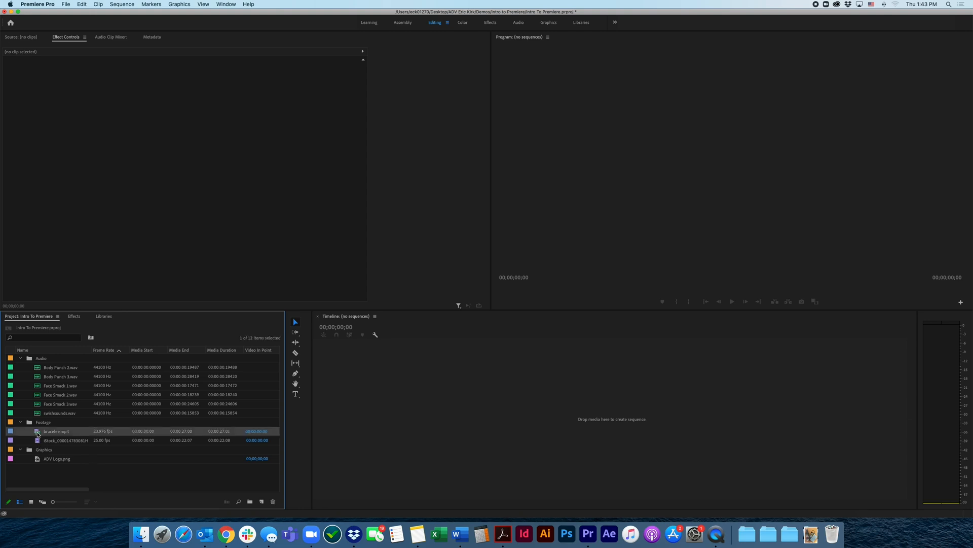
pyautogui.doubleClick(38, 432)
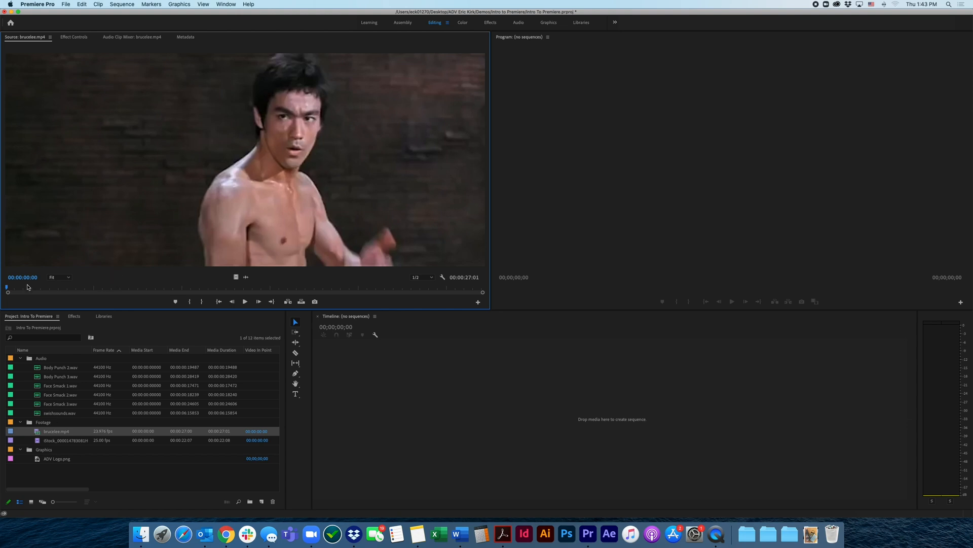
pyautogui.moveTo(26, 290)
pyautogui.mouseDown()
pyautogui.moveTo(434, 286)
pyautogui.moveTo(15, 303)
pyautogui.moveTo(36, 298)
pyautogui.moveTo(28, 298)
pyautogui.mouseUp()
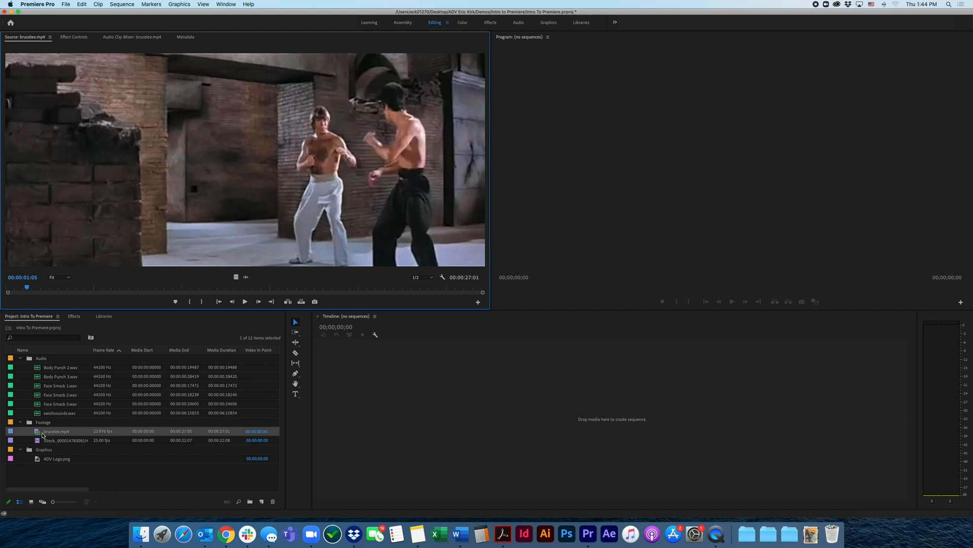
# Create a sequence from brucelee.mp4 on the empty timeline and increase the height of its Audio 1 track to show the waveform
pyautogui.moveTo(40, 435); pyautogui.dragTo(448, 427)
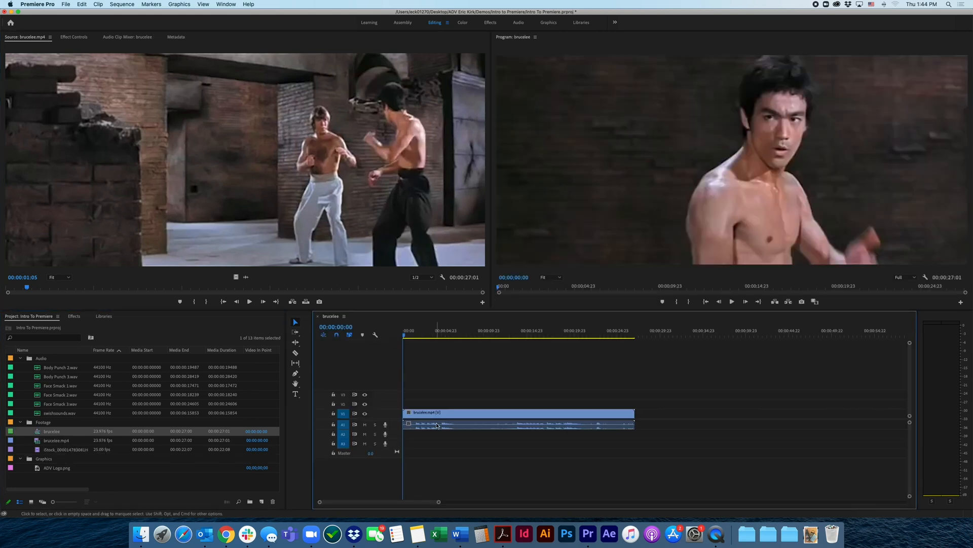
pyautogui.click(409, 337)
pyautogui.moveTo(408, 339); pyautogui.dragTo(402, 338)
pyautogui.click(463, 412)
pyautogui.click(453, 399)
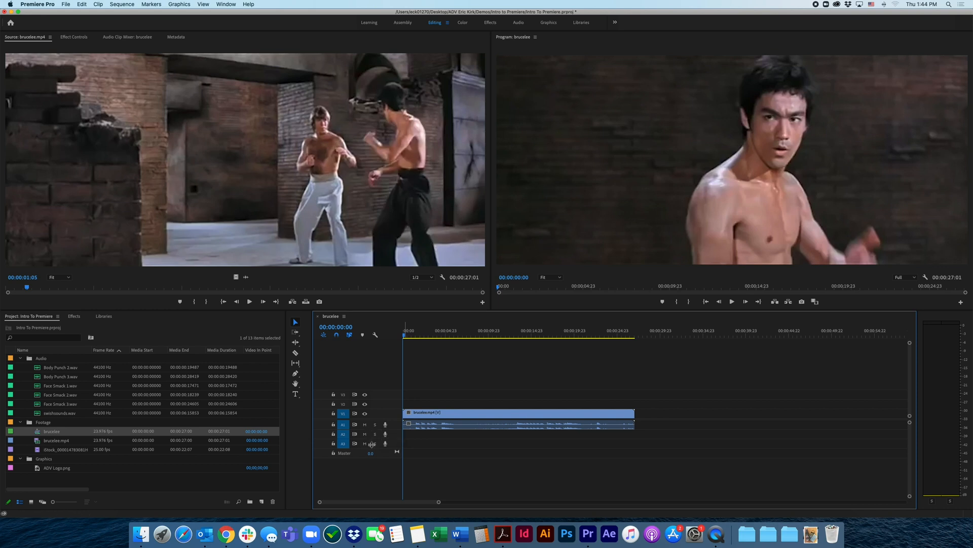
pyautogui.moveTo(371, 429); pyautogui.dragTo(373, 446)
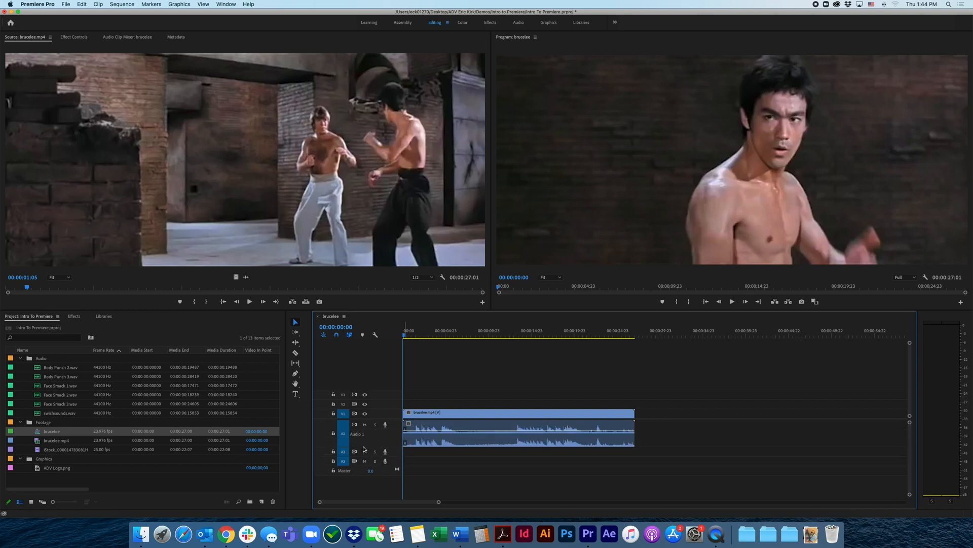
pyautogui.moveTo(366, 447); pyautogui.dragTo(366, 451)
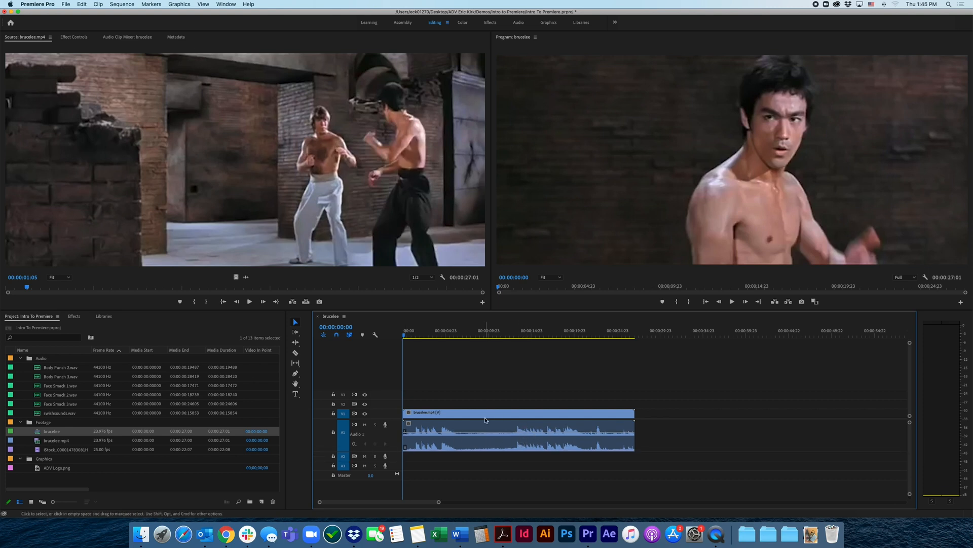
# Play the brucelee sequence from the start, pausing and resuming it, then play again from about 00:00:01:09 and from mid-clip
pyautogui.moveTo(410, 334); pyautogui.dragTo(401, 351)
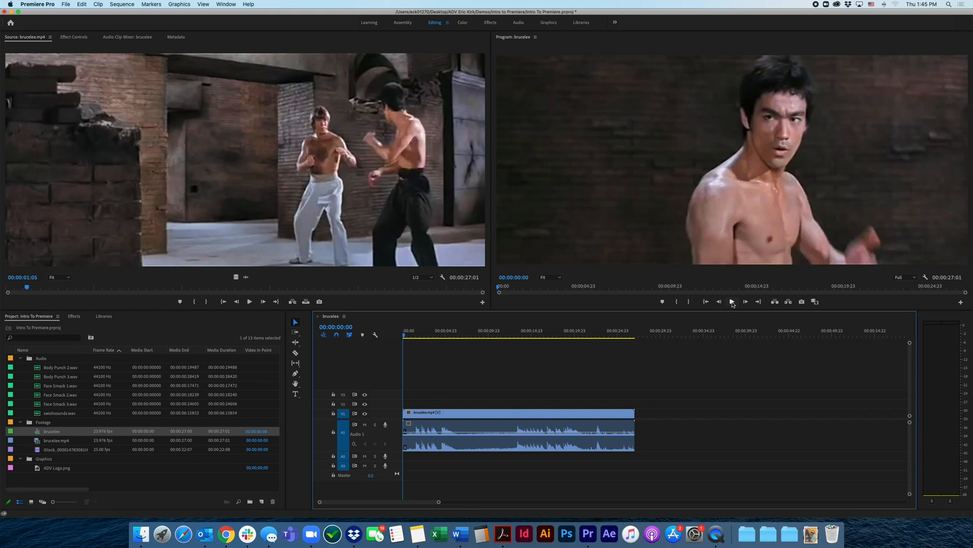
pyautogui.click(732, 302)
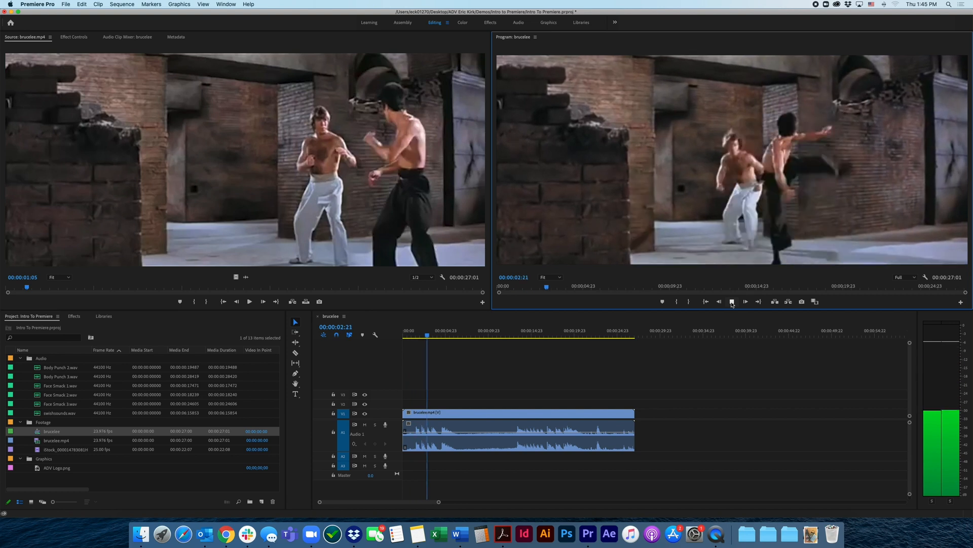
pyautogui.click(732, 302)
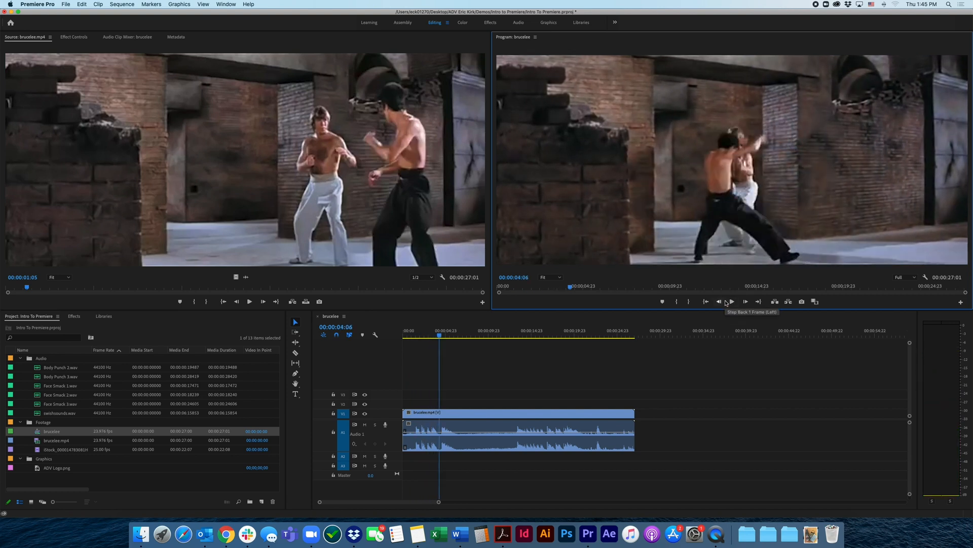
pyautogui.press('space')
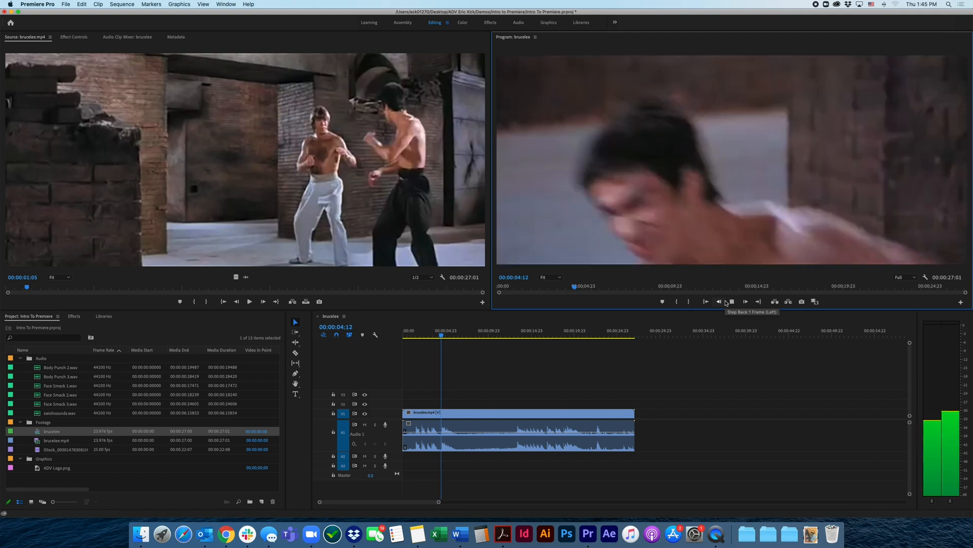
pyautogui.press('space')
pyautogui.click(415, 336)
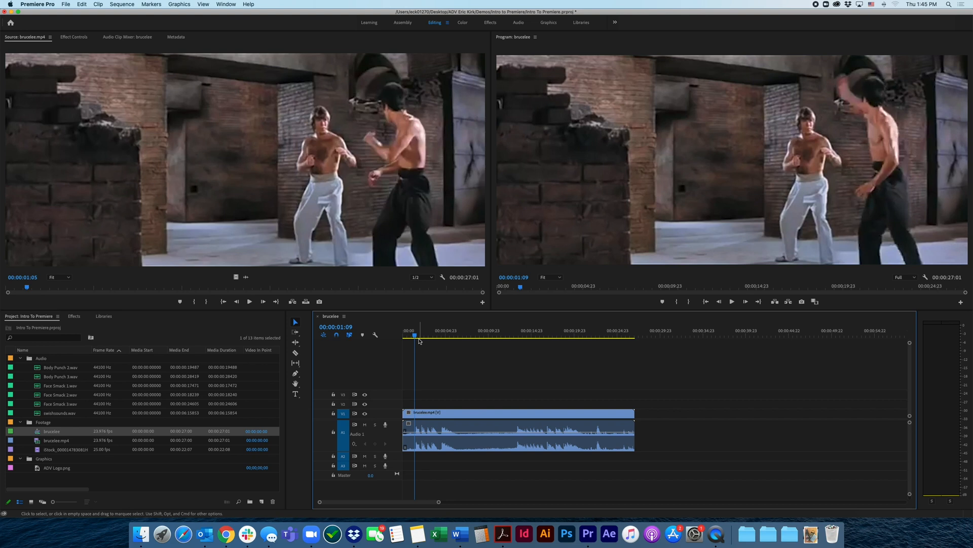
pyautogui.press('space')
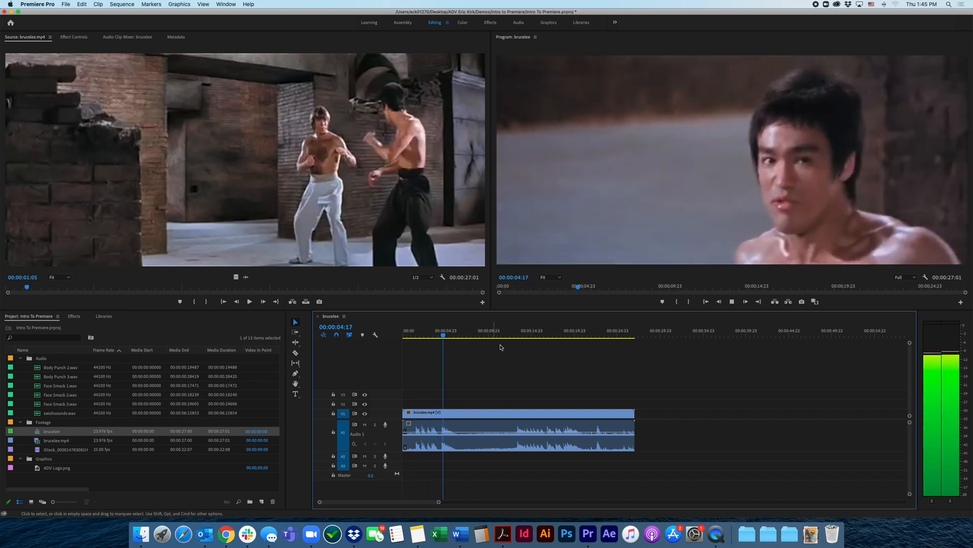
pyautogui.click(515, 336)
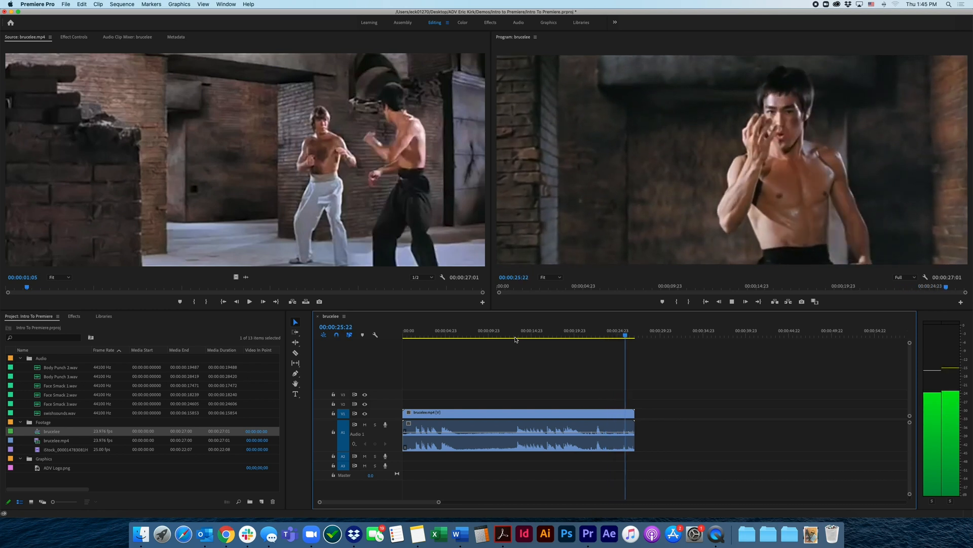
# Stop playback of the brucelee sequence at 00:00:26:09, then select and deselect its clip on the timeline
pyautogui.press('space')
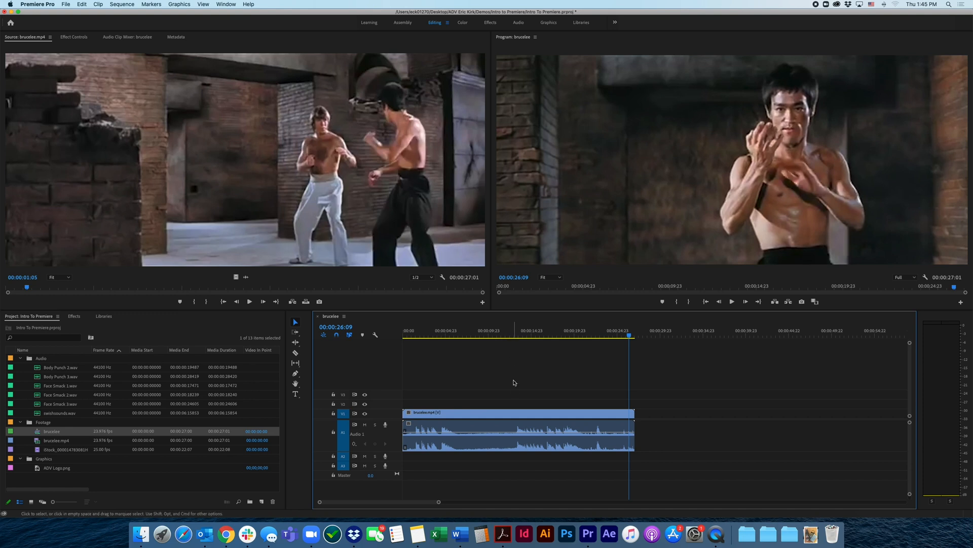
pyautogui.click(520, 413)
pyautogui.click(503, 393)
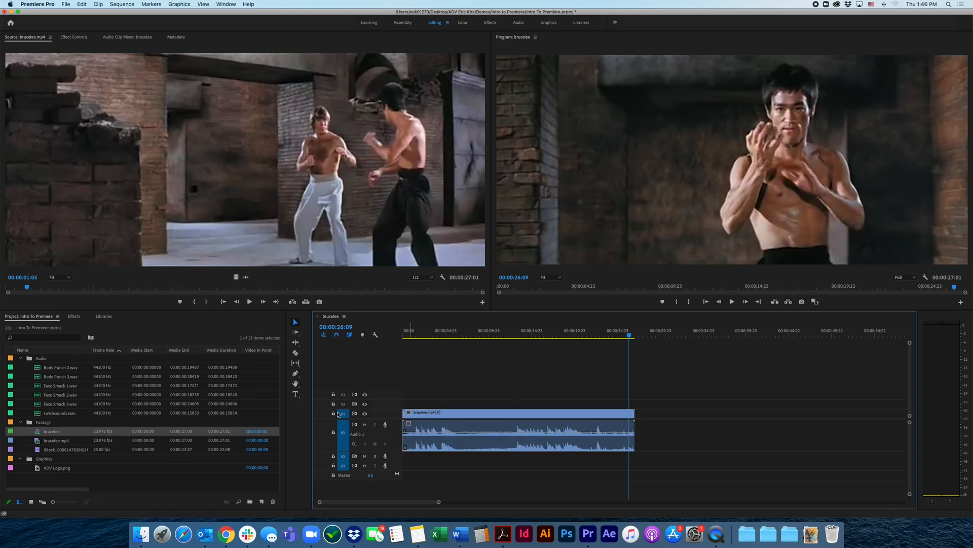
# Highlight the Audio bin, Face Smack 2.wav, the iStock clip and brucelee.mp4 in turn in the project
pyautogui.click(28, 361)
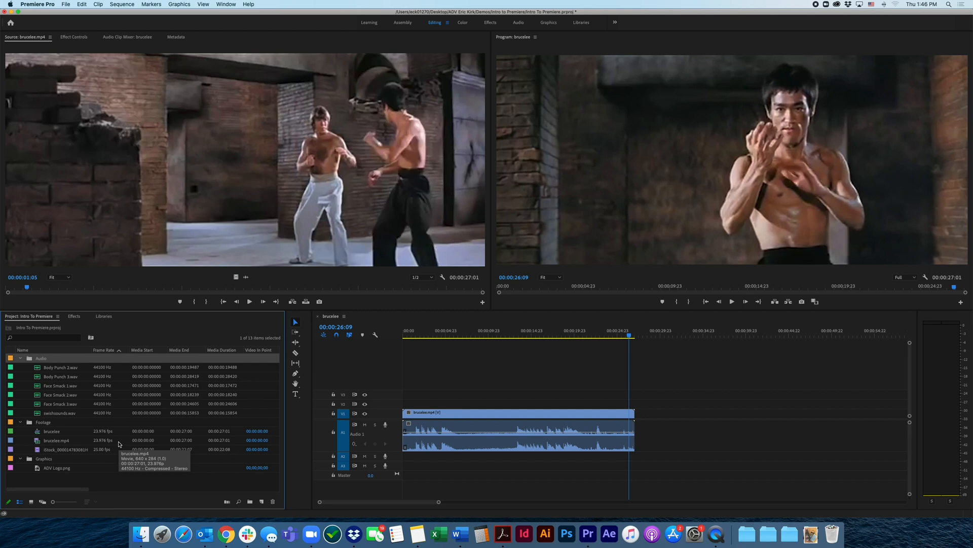
pyautogui.click(37, 398)
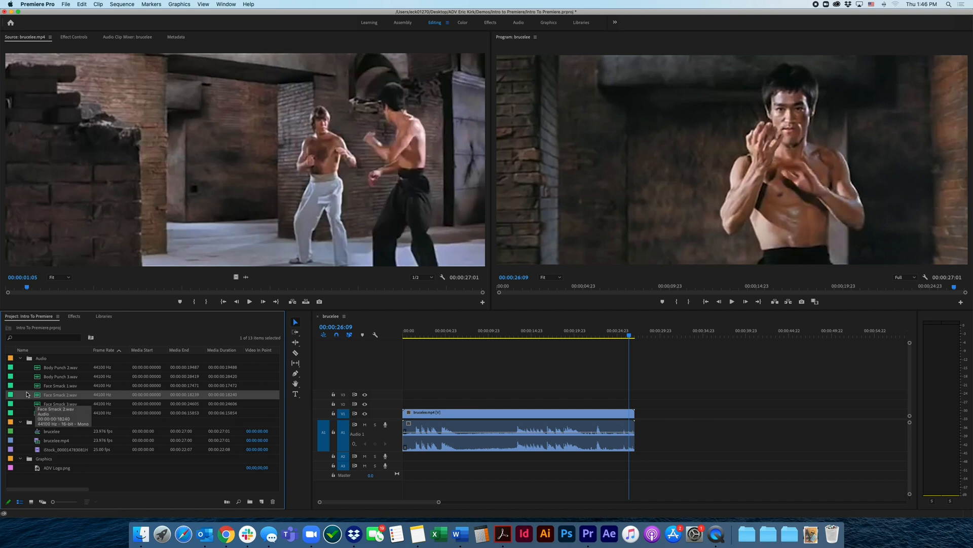
pyautogui.click(38, 449)
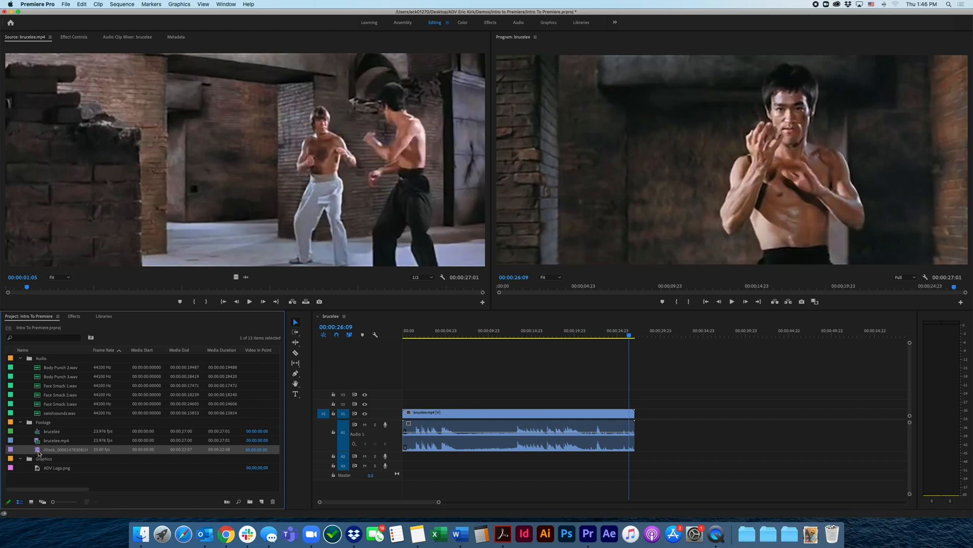
pyautogui.click(50, 442)
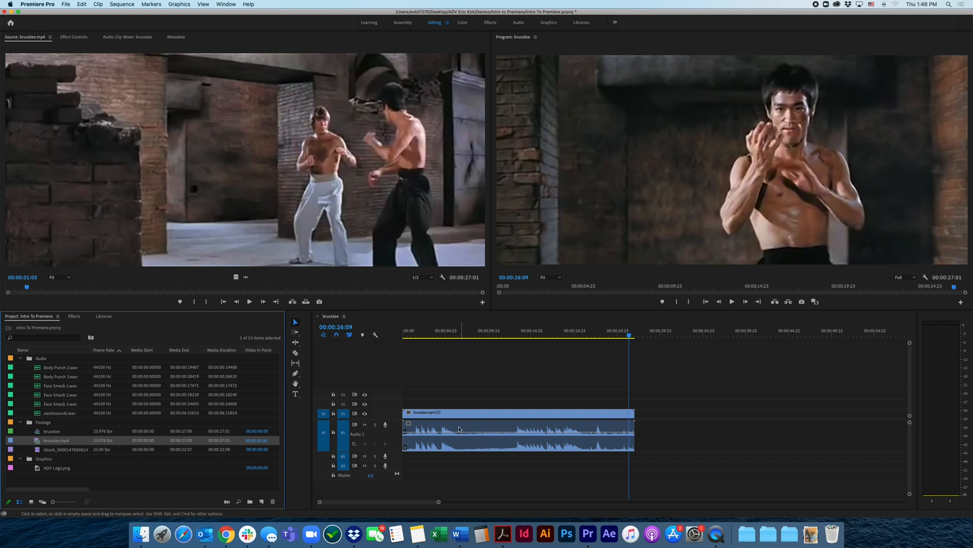
# Place the iStock footage clip on V1 beyond the end of brucelee.mp4 and preview it up to 00:00:37:00
pyautogui.click(44, 450)
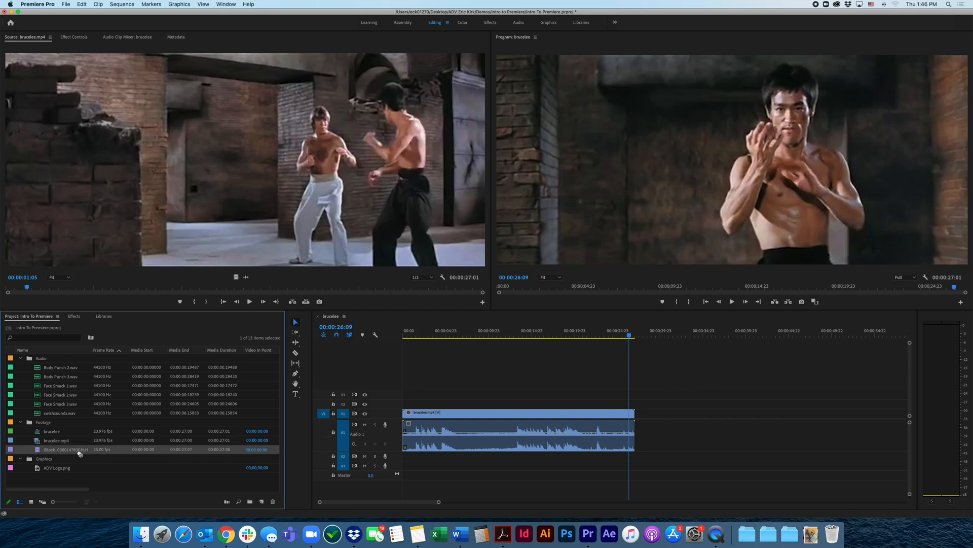
pyautogui.moveTo(80, 453); pyautogui.dragTo(648, 413)
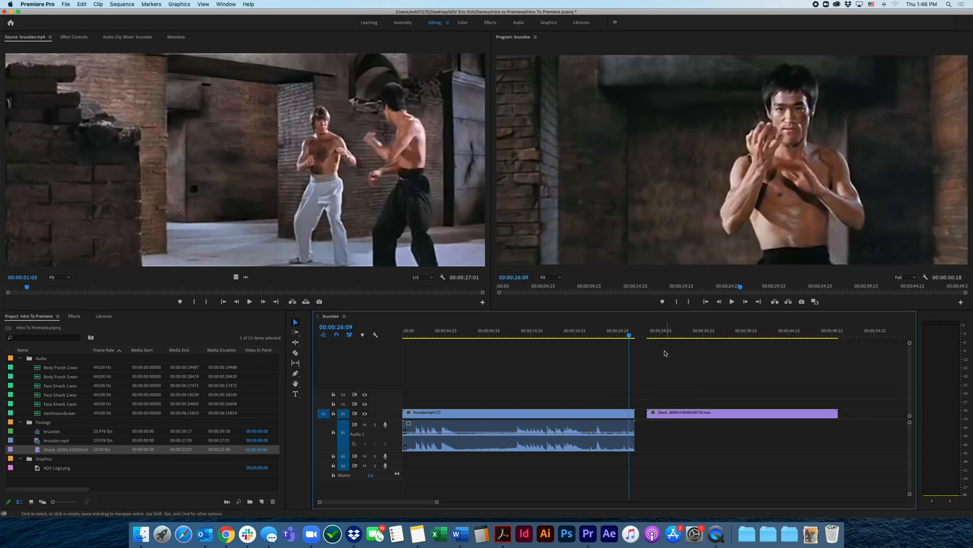
pyautogui.moveTo(667, 331); pyautogui.dragTo(702, 332)
pyautogui.press('space')
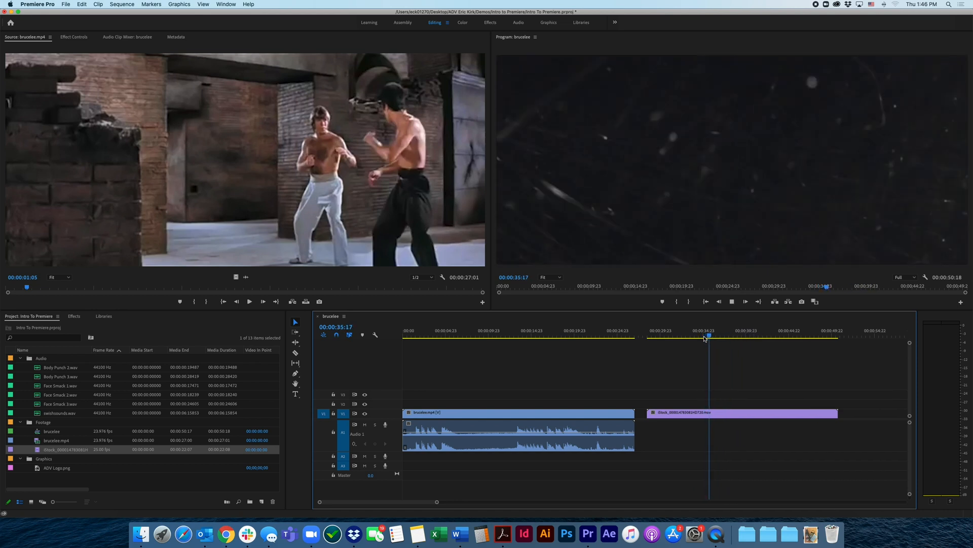
pyautogui.press('space')
# Select the iStock footage clip on V1 and delete it from the timeline
pyautogui.click(670, 416)
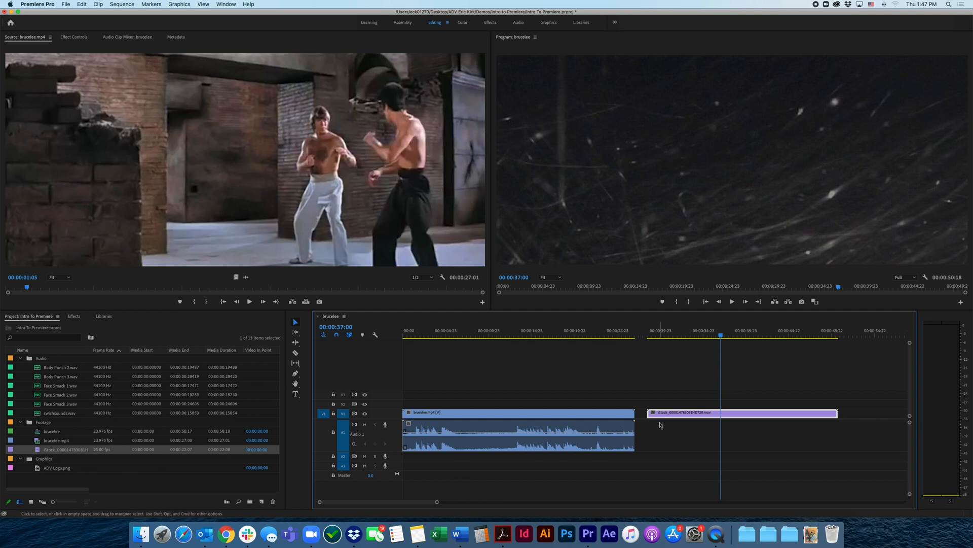
pyautogui.click(674, 400)
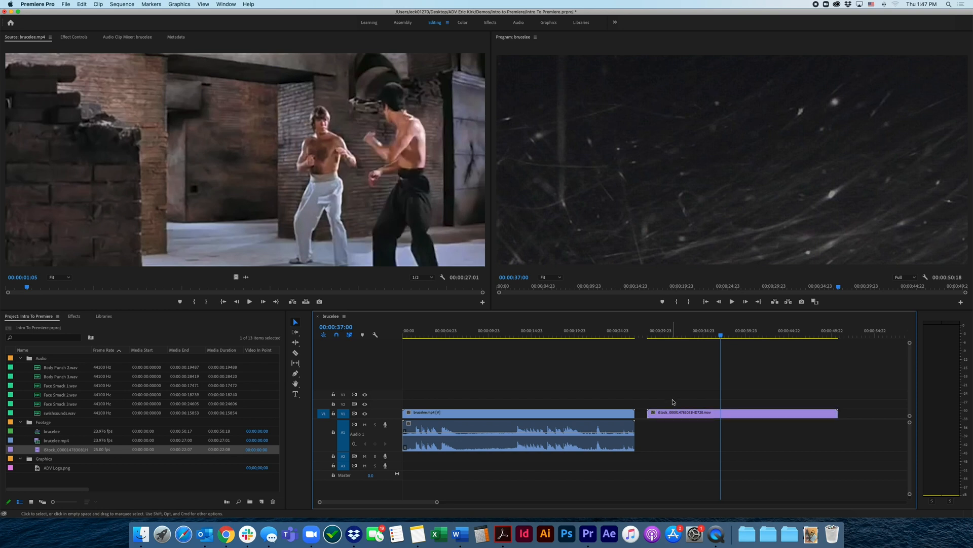
pyautogui.click(672, 413)
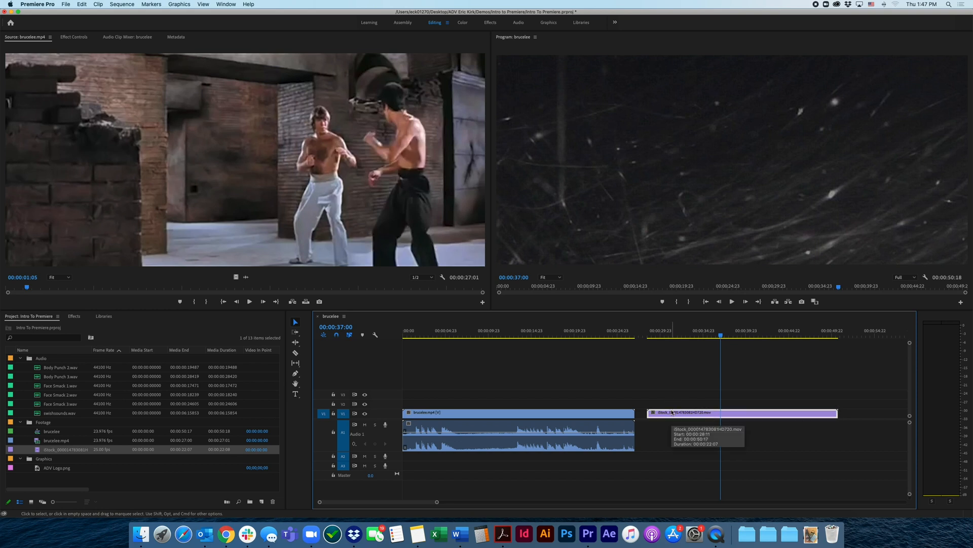
pyautogui.press('Delete')
# Audition Body Punch 3.wav on Audio 1 beyond the brucelee.mp4 clip and delete it from the timeline
pyautogui.moveTo(43, 376); pyautogui.dragTo(668, 435)
pyautogui.click(666, 337)
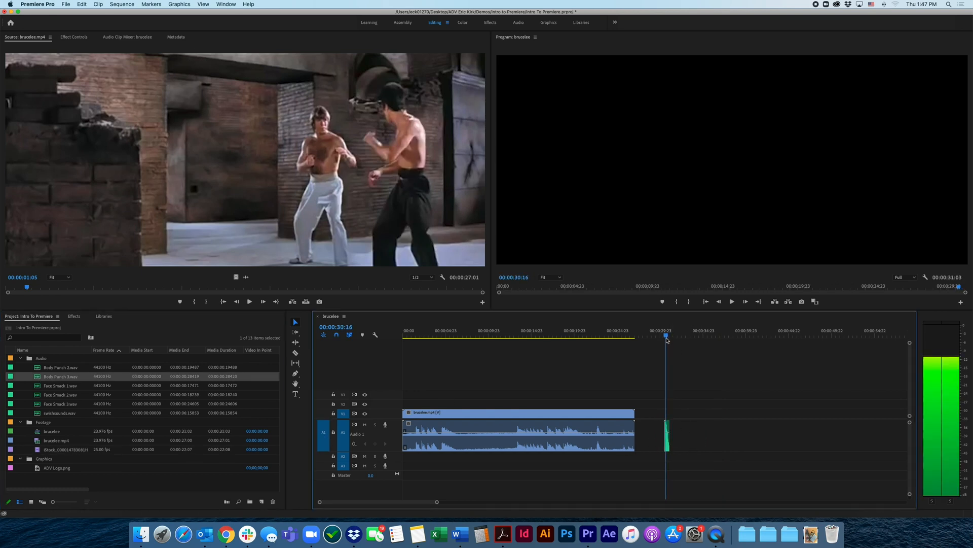
pyautogui.moveTo(666, 340); pyautogui.dragTo(670, 338)
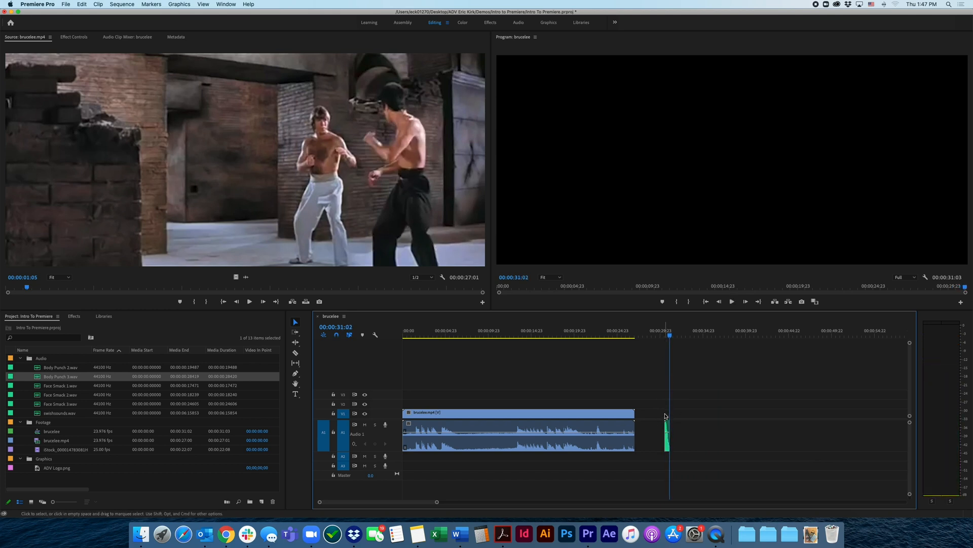
pyautogui.click(669, 445)
pyautogui.press('Delete')
# Delete the brucelee.mp4 clip from the timeline and undo the deletion
pyautogui.click(537, 413)
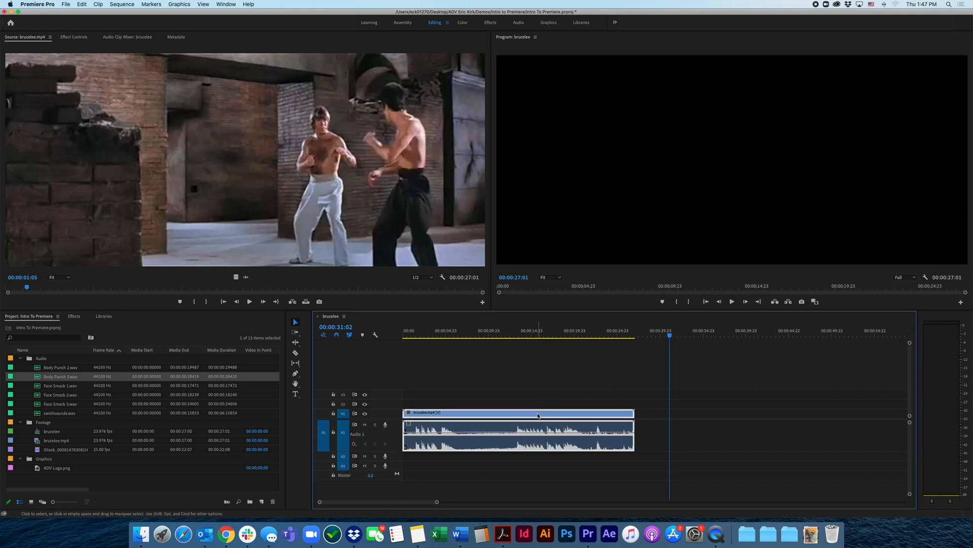
pyautogui.click(436, 381)
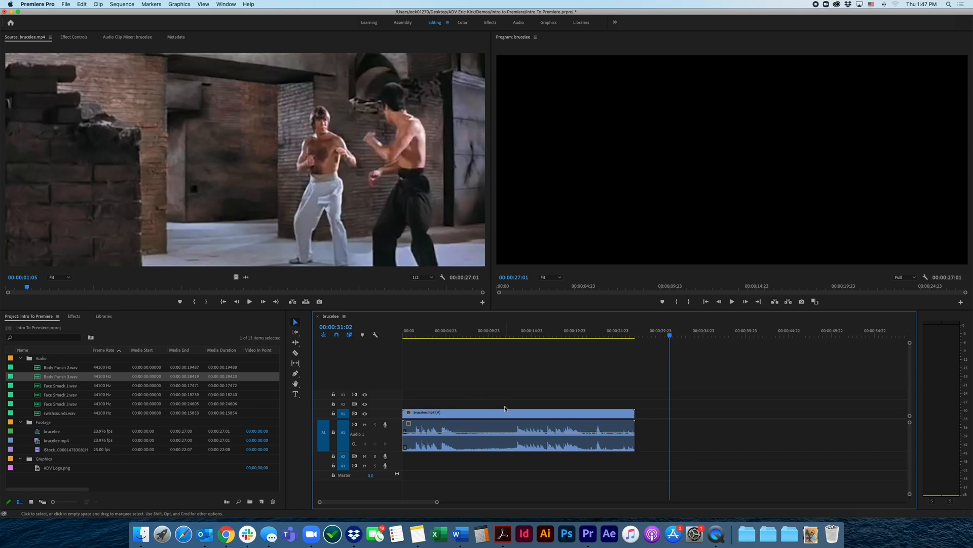
pyautogui.click(505, 412)
pyautogui.press('Delete')
pyautogui.press('super+z')
# Scrub the brucelee sequence back through 00:00:08:08 to 00:00:05:00 and forward to 00:00:06:14
pyautogui.moveTo(498, 335); pyautogui.dragTo(474, 342)
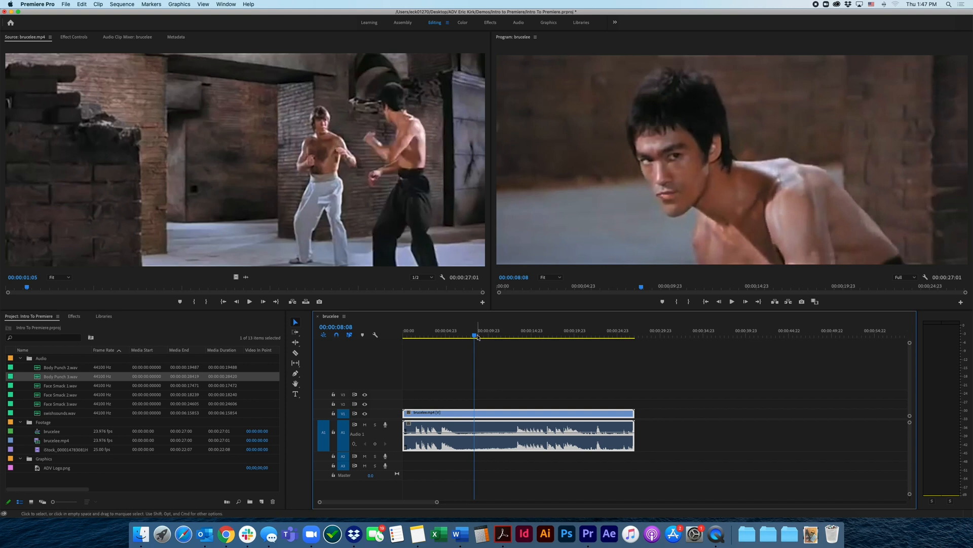
pyautogui.moveTo(474, 342); pyautogui.dragTo(446, 336)
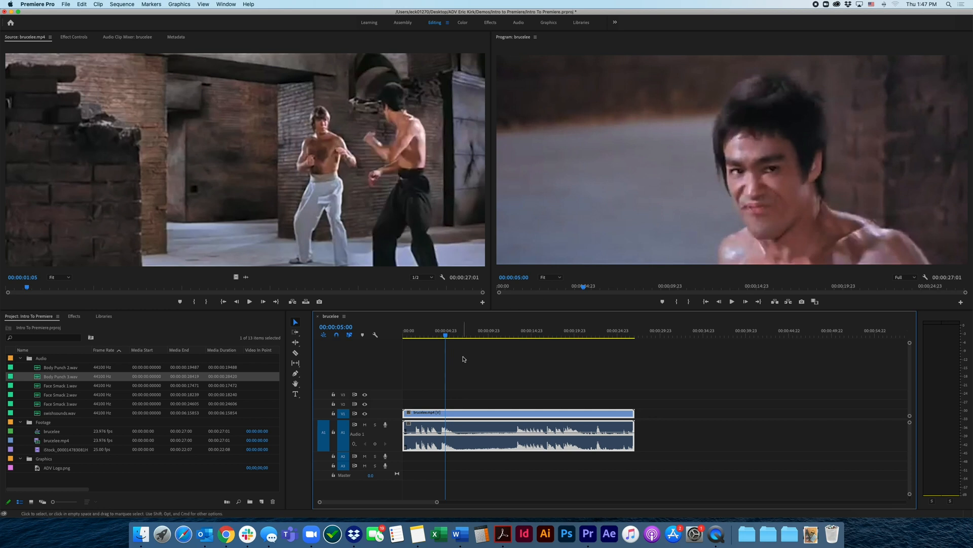
pyautogui.click(447, 337)
pyautogui.moveTo(447, 336)
pyautogui.mouseDown()
pyautogui.moveTo(519, 336)
pyautogui.moveTo(458, 336)
pyautogui.moveTo(458, 351)
pyautogui.mouseUp()
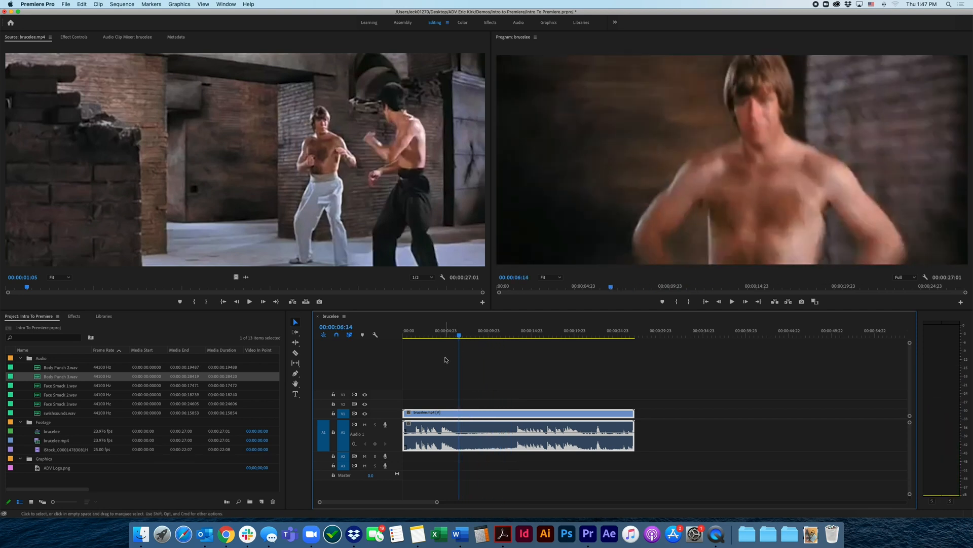
# Select and deselect the brucelee.mp4 clip with the Selection tool and try moving it on the timeline
pyautogui.click(441, 369)
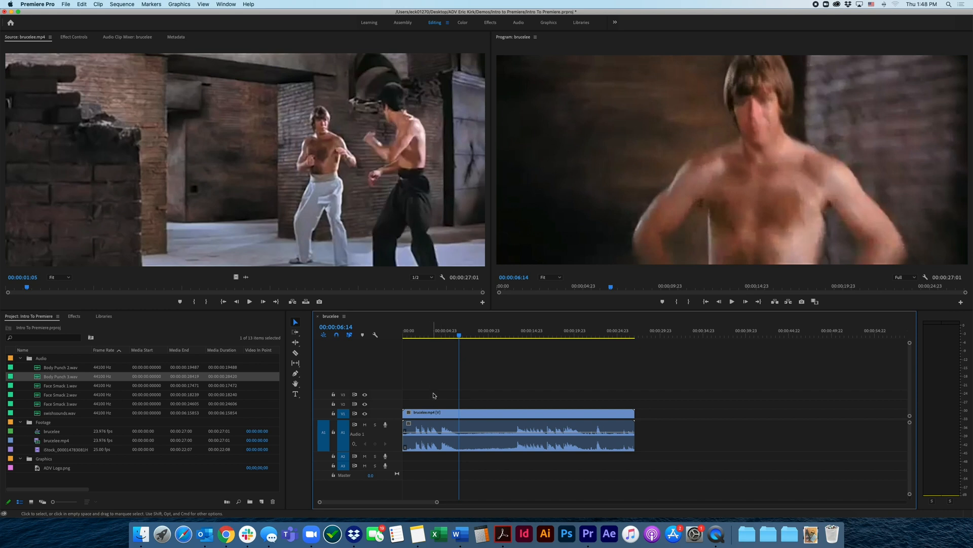
pyautogui.click(434, 413)
pyautogui.click(294, 324)
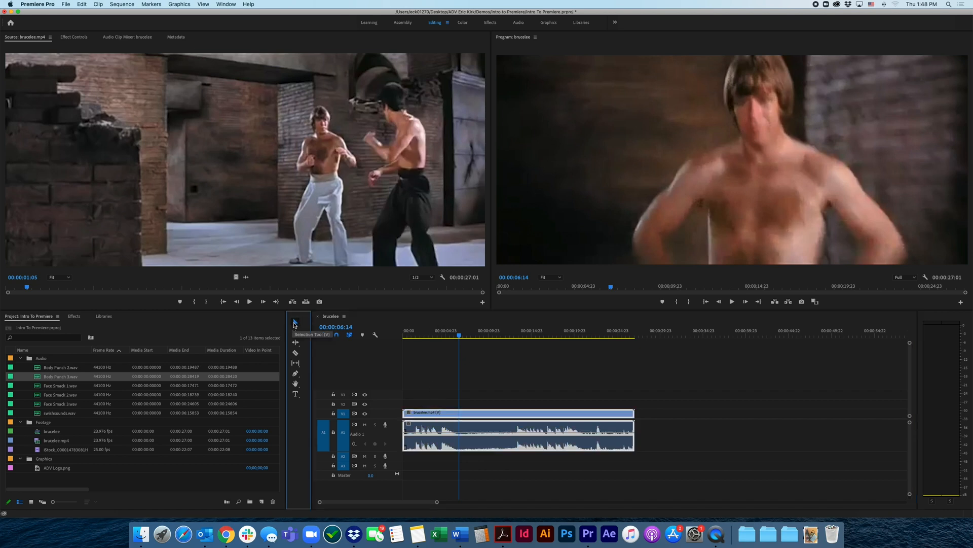
pyautogui.click(430, 413)
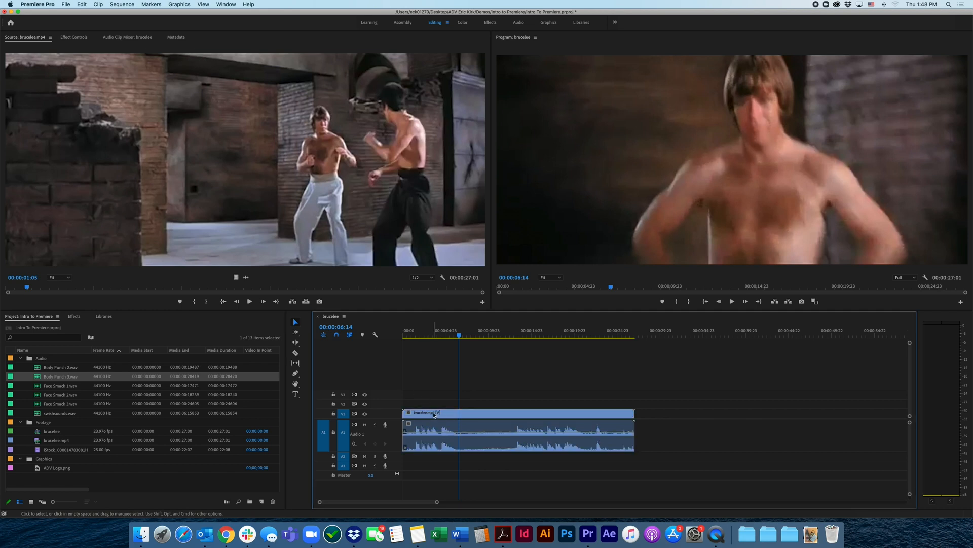
pyautogui.click(435, 415)
pyautogui.click(436, 402)
pyautogui.click(442, 414)
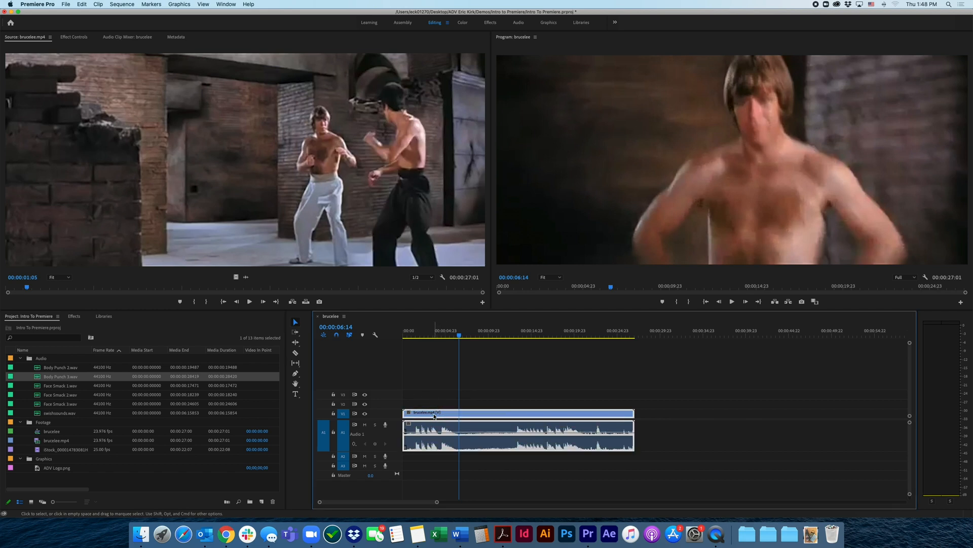
pyautogui.moveTo(435, 416); pyautogui.dragTo(459, 422)
# Scrub the brucelee sequence forward to 00:00:12:21 and back to 00:00:01:10
pyautogui.moveTo(459, 332); pyautogui.dragTo(515, 340)
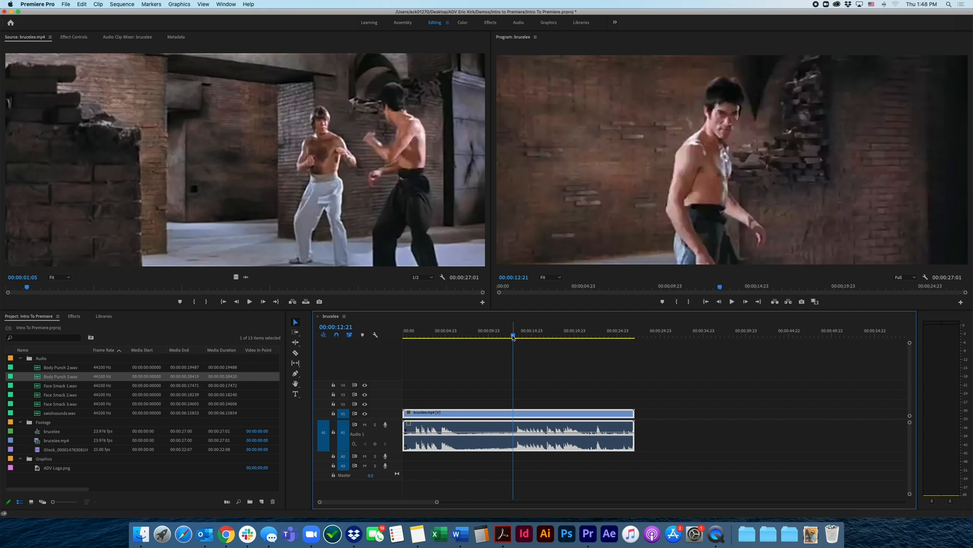
pyautogui.moveTo(513, 337); pyautogui.dragTo(414, 351)
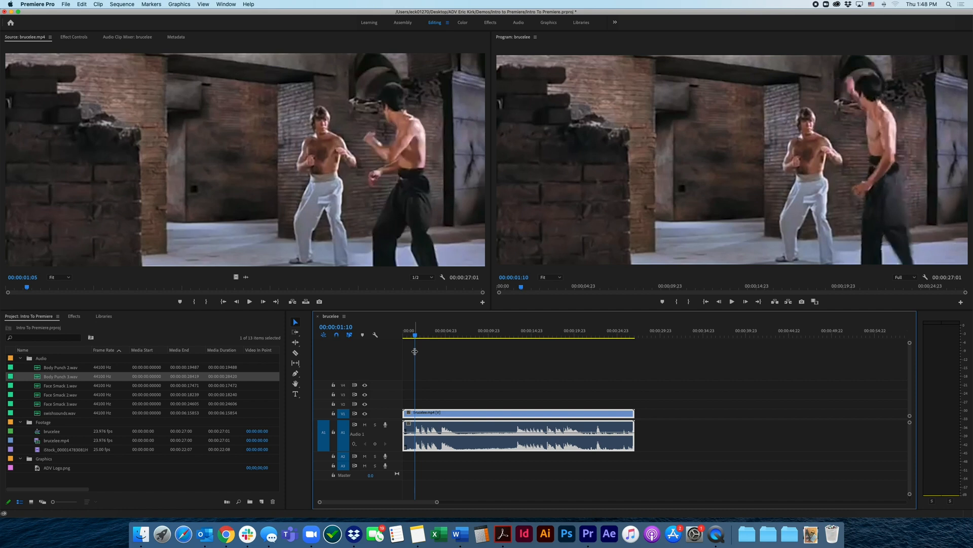
# Cut the brucelee.mp4 clip into three pieces with the Razor tool at about 9 and 15 seconds on the timeline
pyautogui.moveTo(446, 335); pyautogui.dragTo(476, 333)
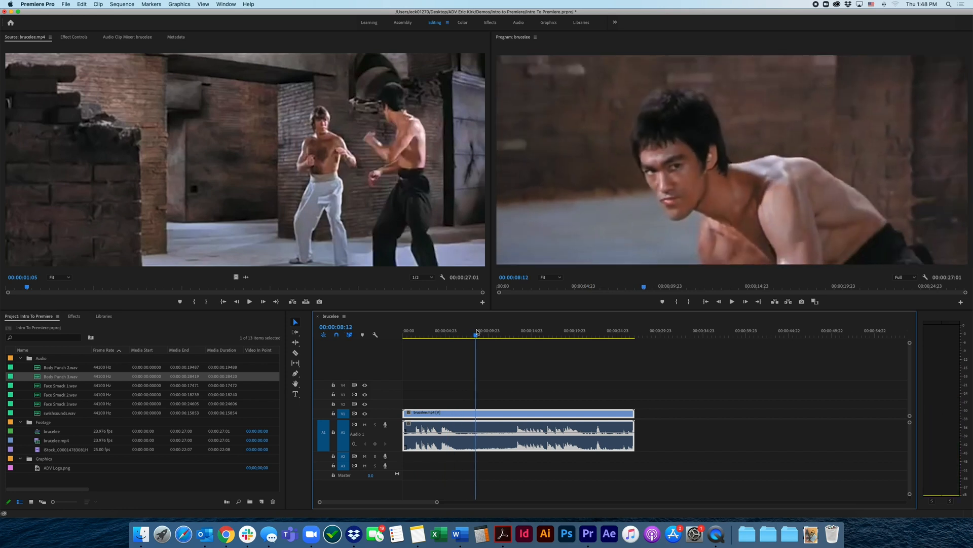
pyautogui.click(295, 354)
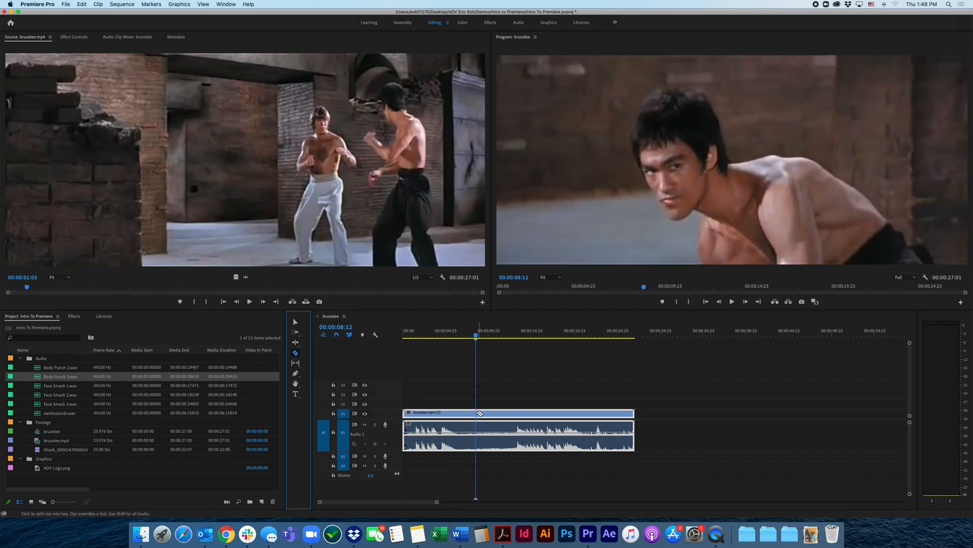
pyautogui.moveTo(476, 334); pyautogui.dragTo(490, 335)
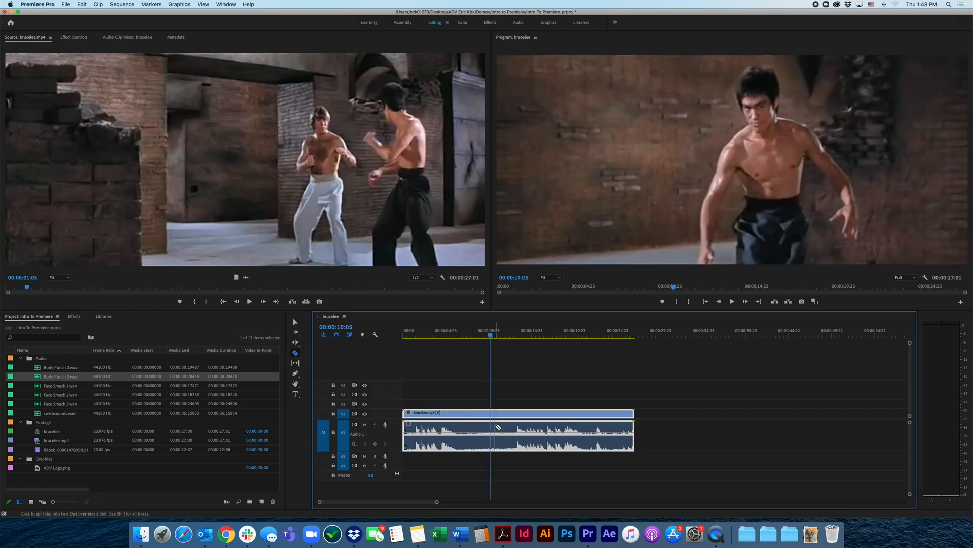
pyautogui.click(462, 336)
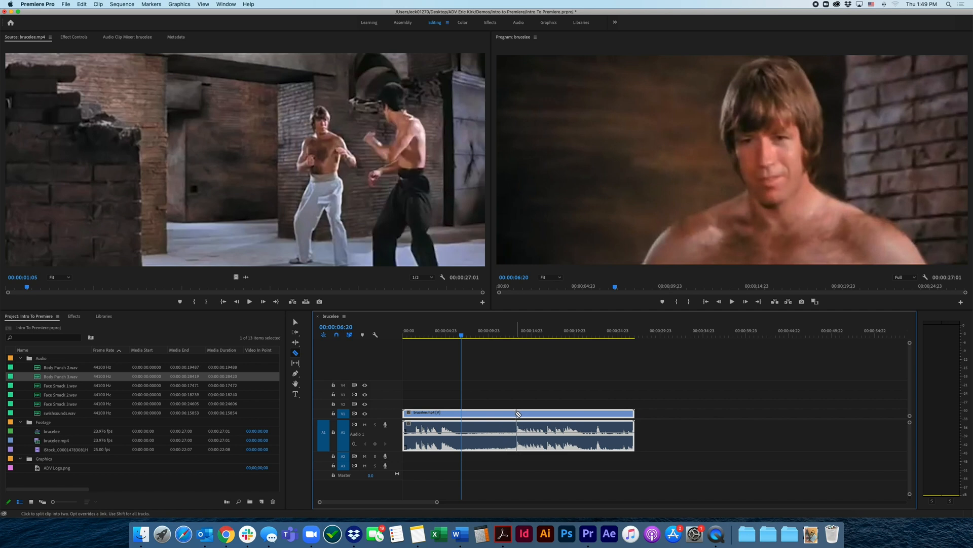
pyautogui.click(478, 413)
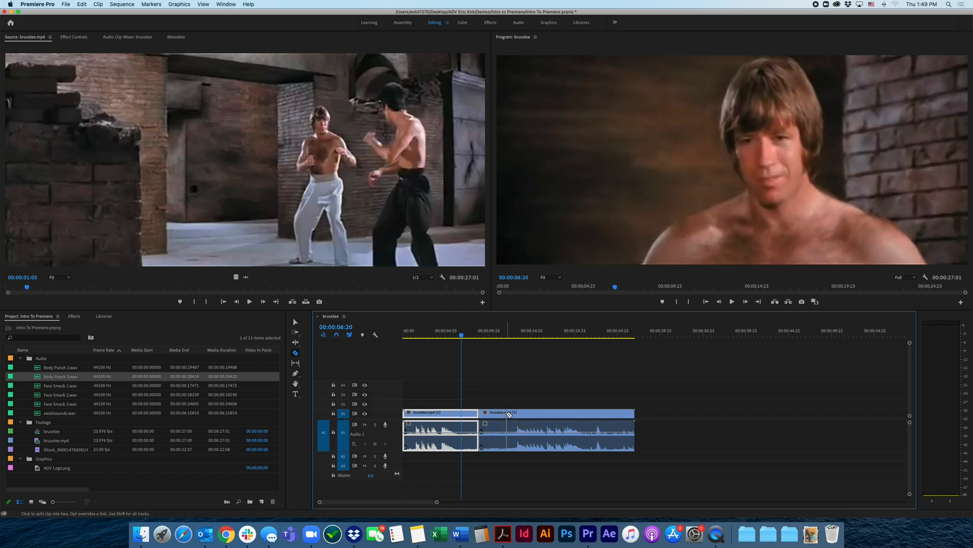
pyautogui.click(533, 414)
# Select the three brucelee.mp4 pieces in turn with the Selection tool and delete the middle piece
pyautogui.click(296, 322)
pyautogui.click(506, 415)
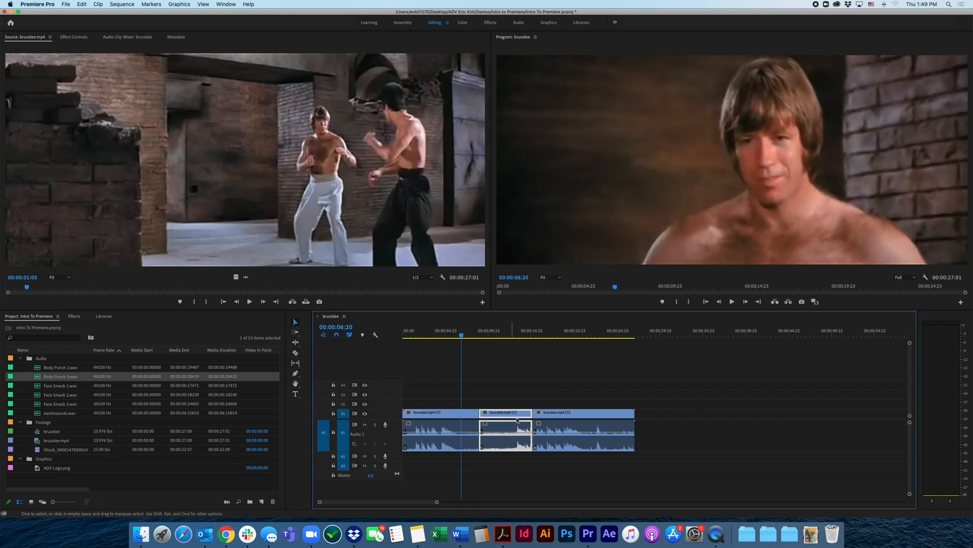
pyautogui.click(566, 415)
pyautogui.click(489, 422)
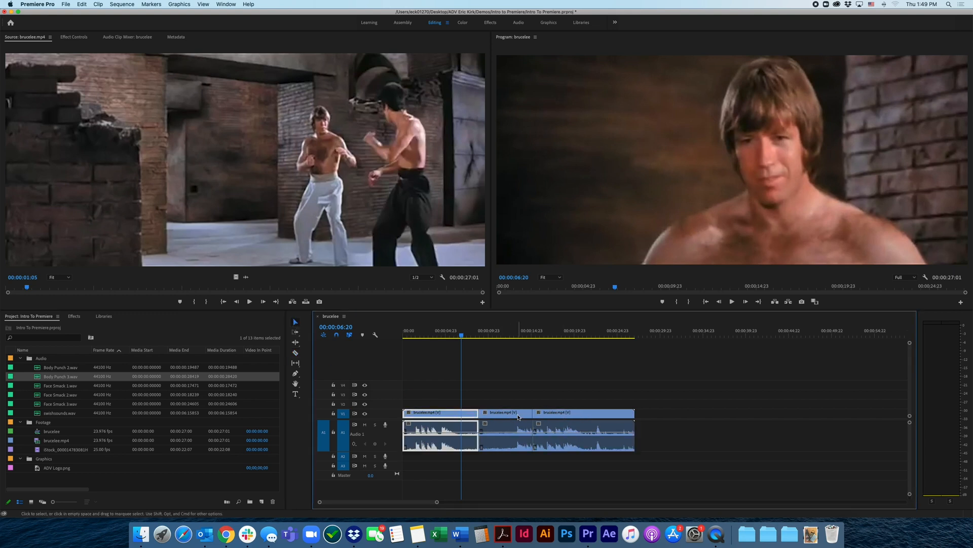
pyautogui.click(561, 416)
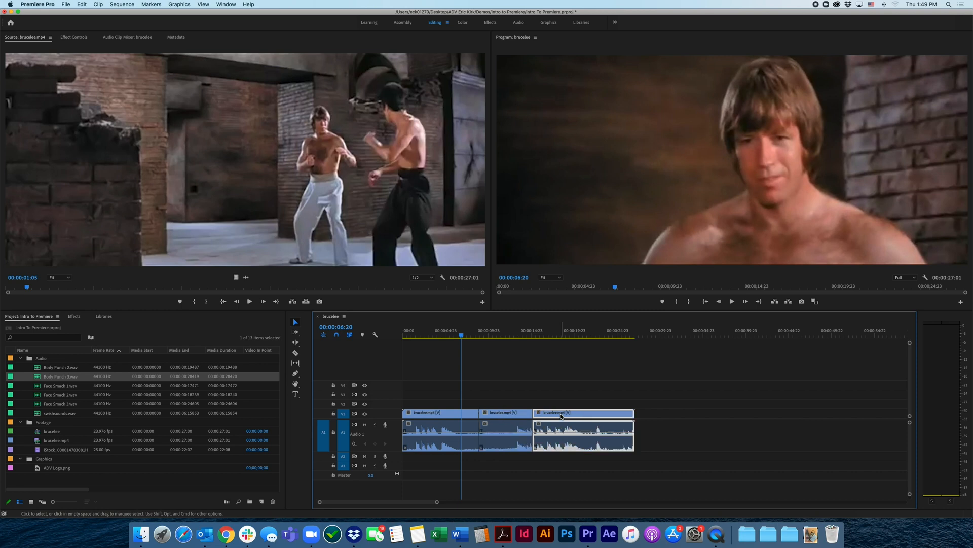
pyautogui.click(508, 416)
pyautogui.click(464, 415)
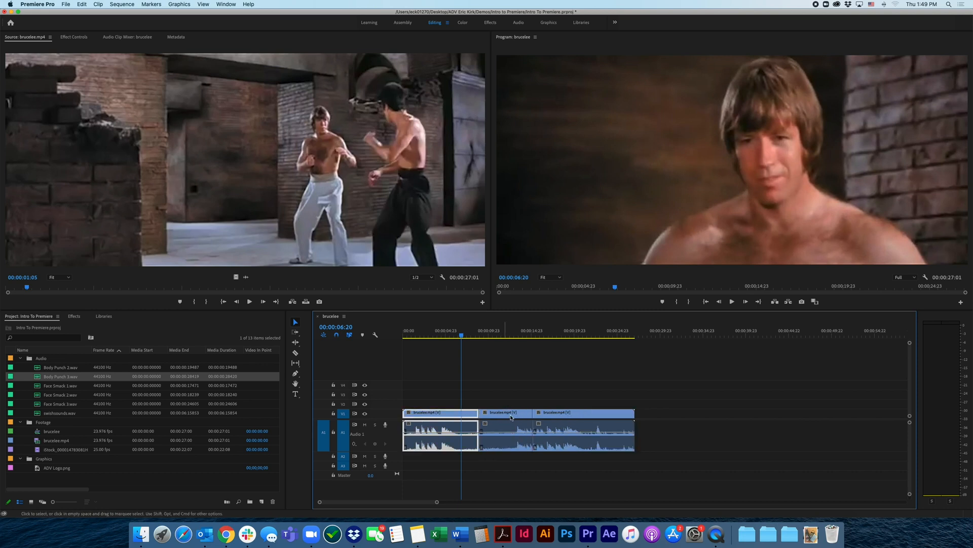
pyautogui.click(513, 416)
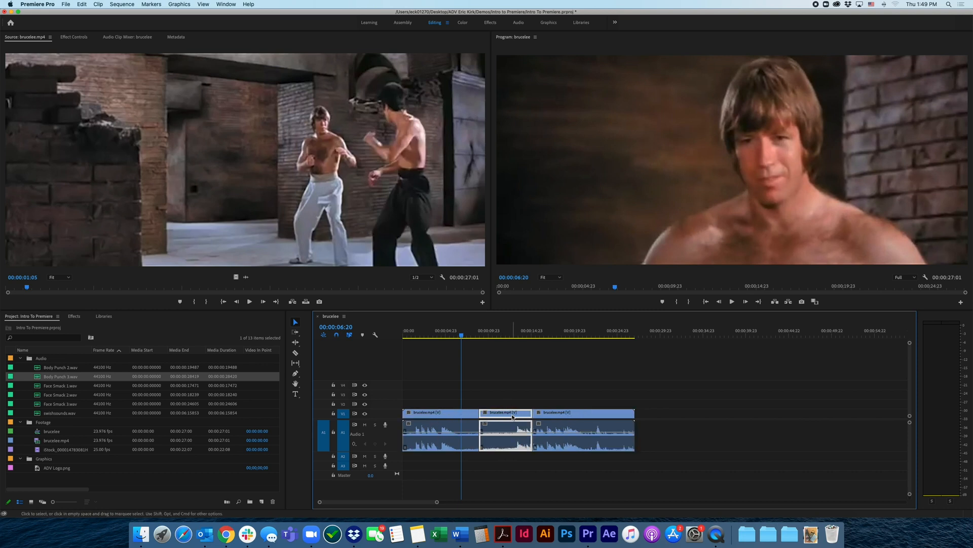
pyautogui.press('Delete')
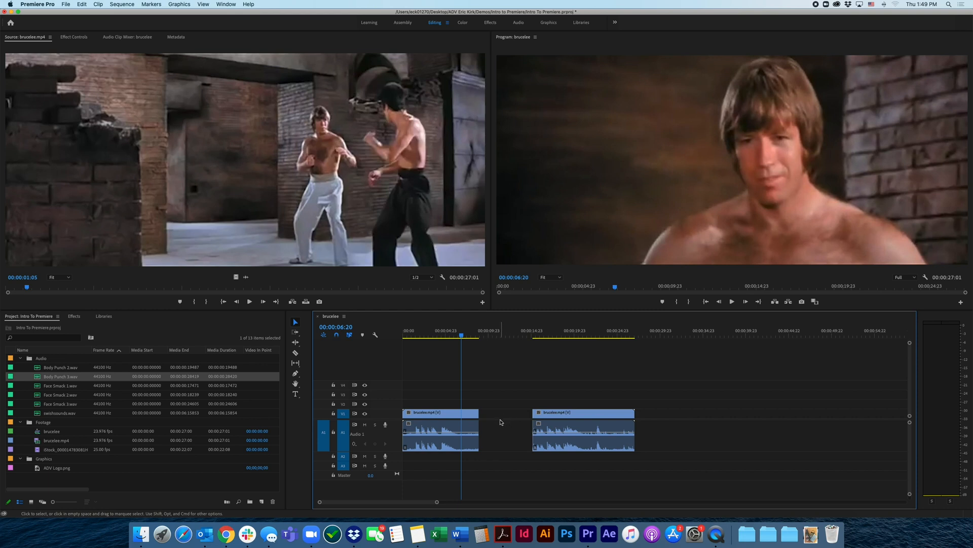
# Play the brucelee sequence from about 00:00:07 across the gap to 00:00:18:17
pyautogui.click(464, 417)
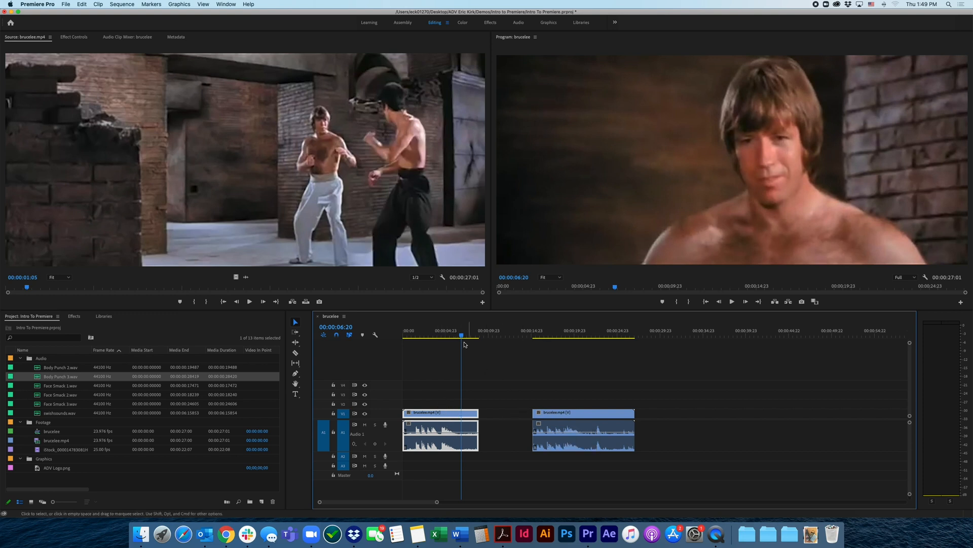
pyautogui.moveTo(462, 336); pyautogui.dragTo(466, 336)
pyautogui.press('space')
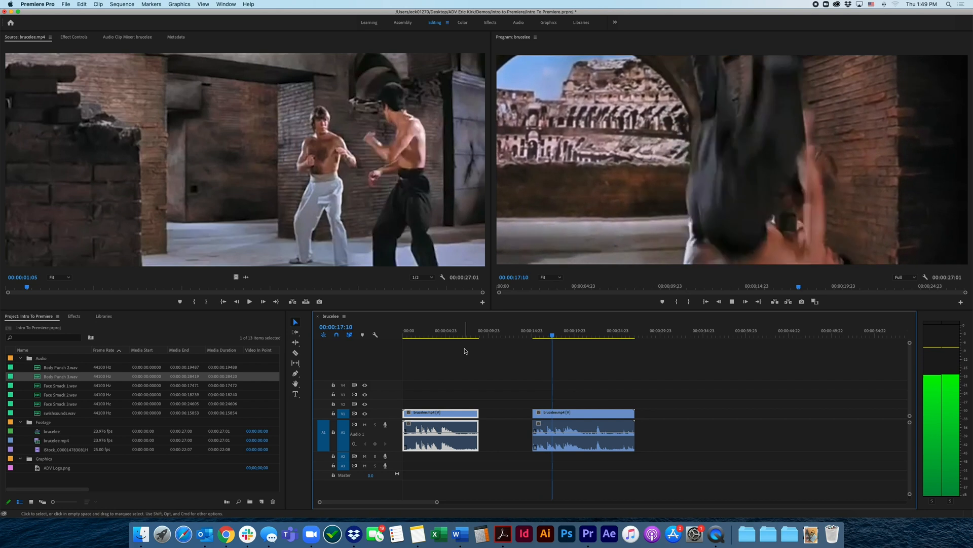
pyautogui.press('space')
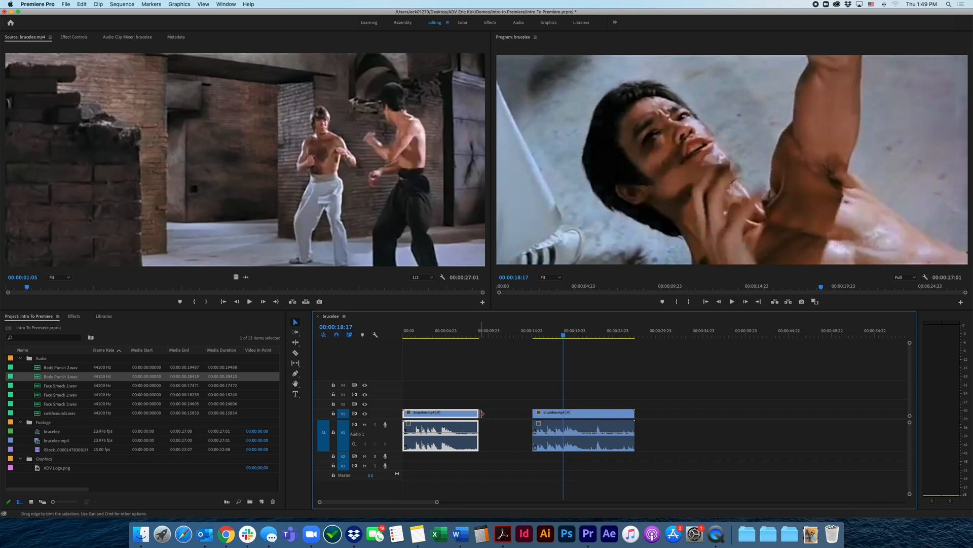
# Extend the end of the first brucelee.mp4 piece to about 13 seconds and play back the restored footage to 00:00:12:02
pyautogui.moveTo(480, 411); pyautogui.dragTo(480, 412)
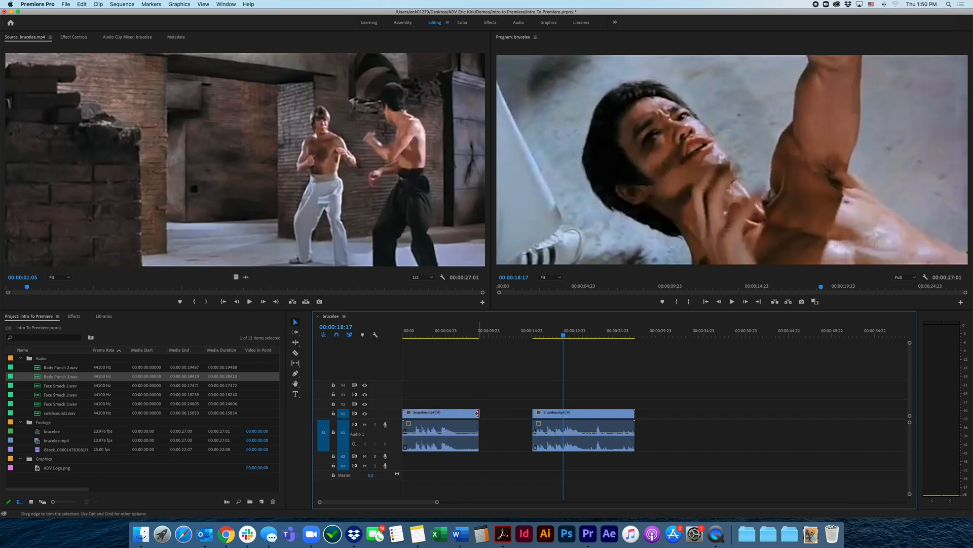
pyautogui.click(477, 413)
pyautogui.moveTo(477, 413); pyautogui.dragTo(514, 413)
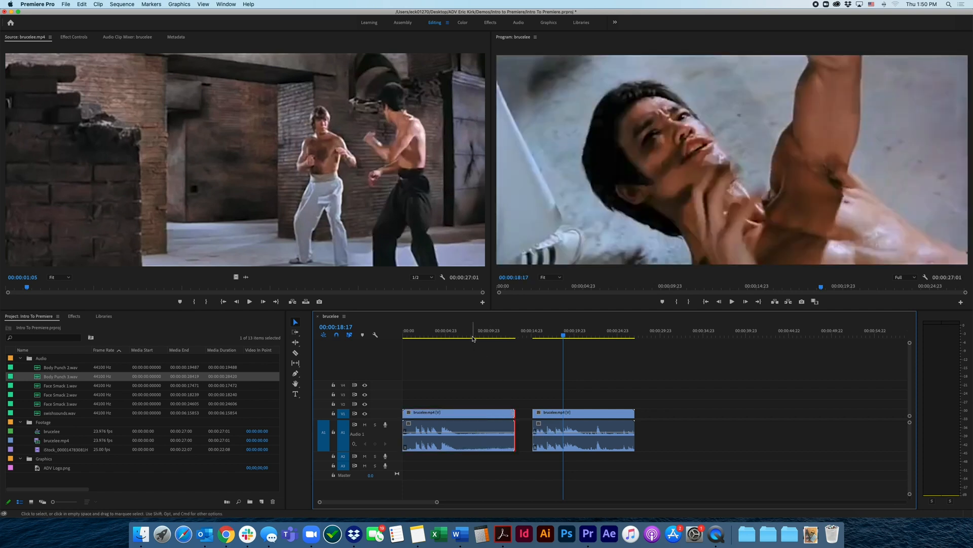
pyautogui.click(474, 335)
pyautogui.press('space')
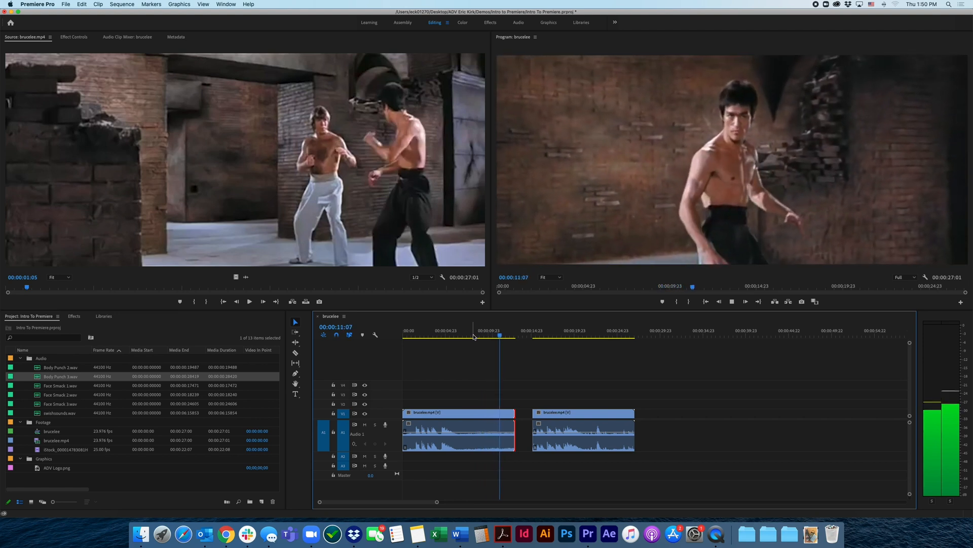
pyautogui.press('space')
# Delete the last brucelee.mp4 piece, extend the remaining clip to its full length, and play the sequence to 00:00:17:01
pyautogui.click(562, 414)
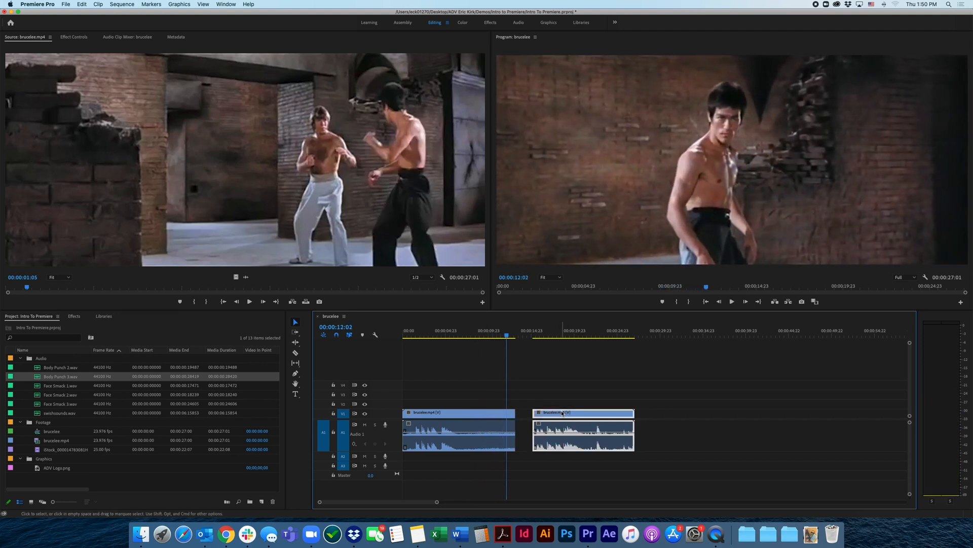
pyautogui.press('Delete')
pyautogui.moveTo(514, 413); pyautogui.dragTo(806, 405)
pyautogui.press('space')
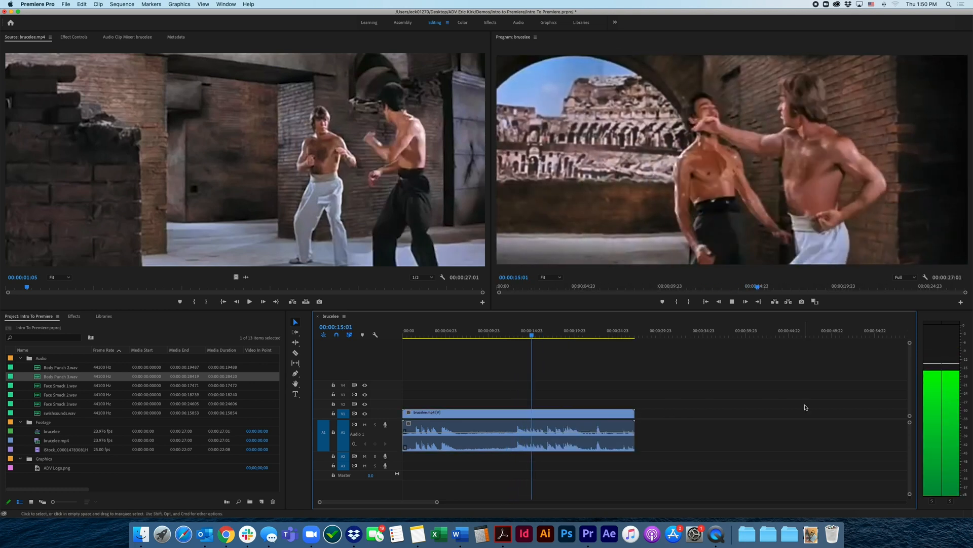
pyautogui.press('space')
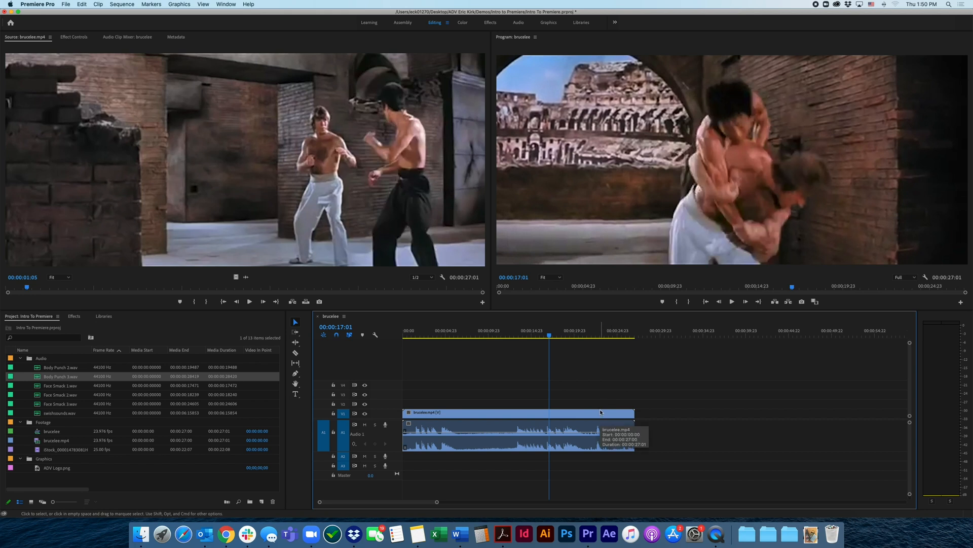
# Place a second copy of brucelee.mp4 at about 28 seconds, after the first clip, and scrub the sequence back to 00:00:02:07
pyautogui.click(39, 441)
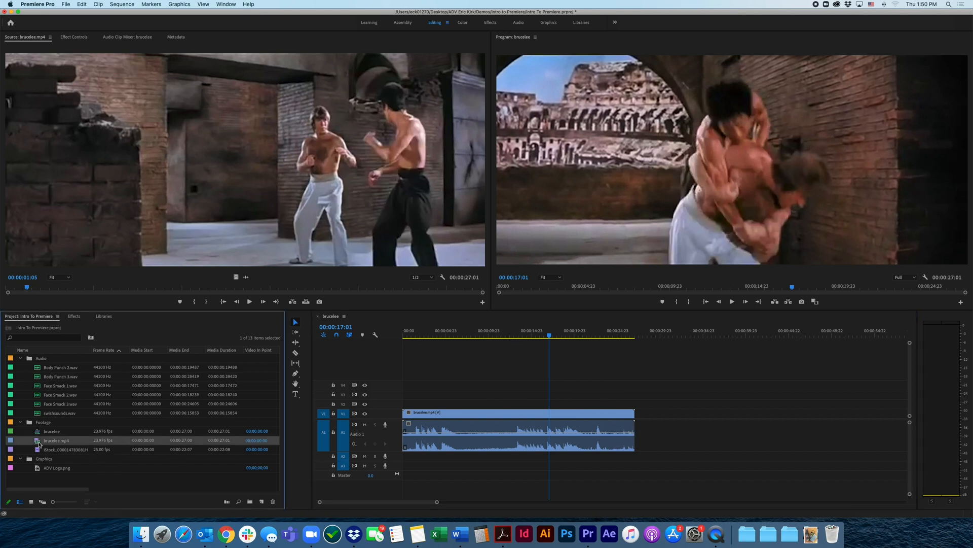
pyautogui.doubleClick(37, 443)
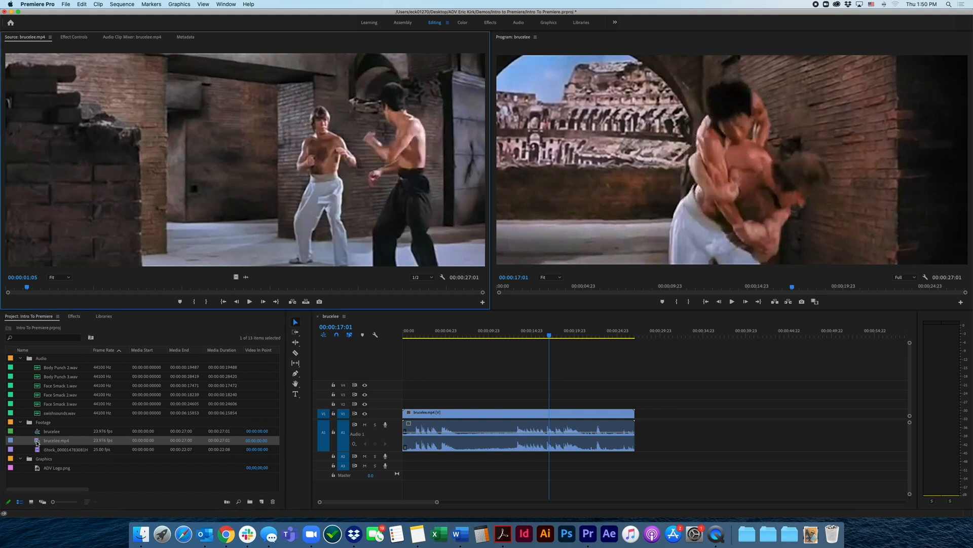
pyautogui.moveTo(37, 443); pyautogui.dragTo(647, 414)
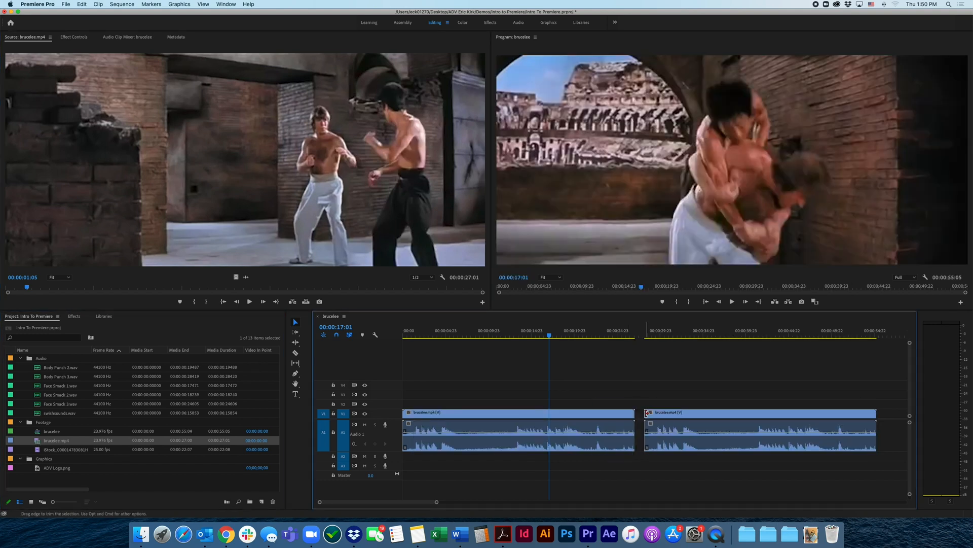
pyautogui.moveTo(580, 336); pyautogui.dragTo(799, 336)
pyautogui.click(549, 336)
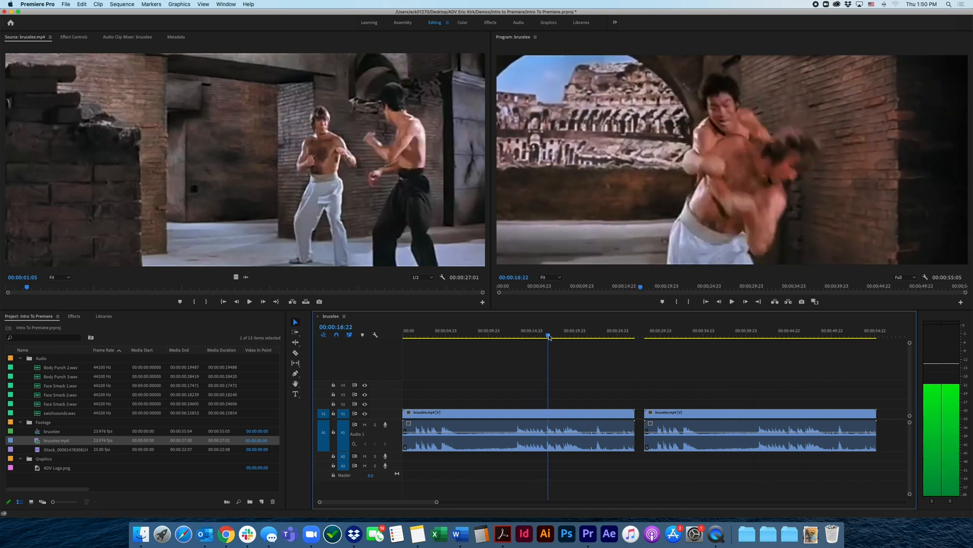
pyautogui.moveTo(549, 337); pyautogui.dragTo(505, 336)
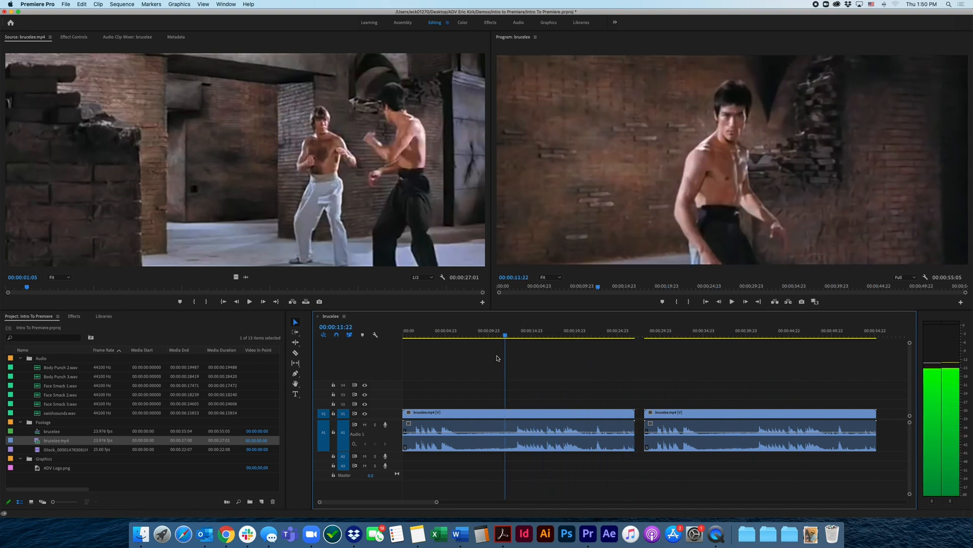
pyautogui.click(422, 336)
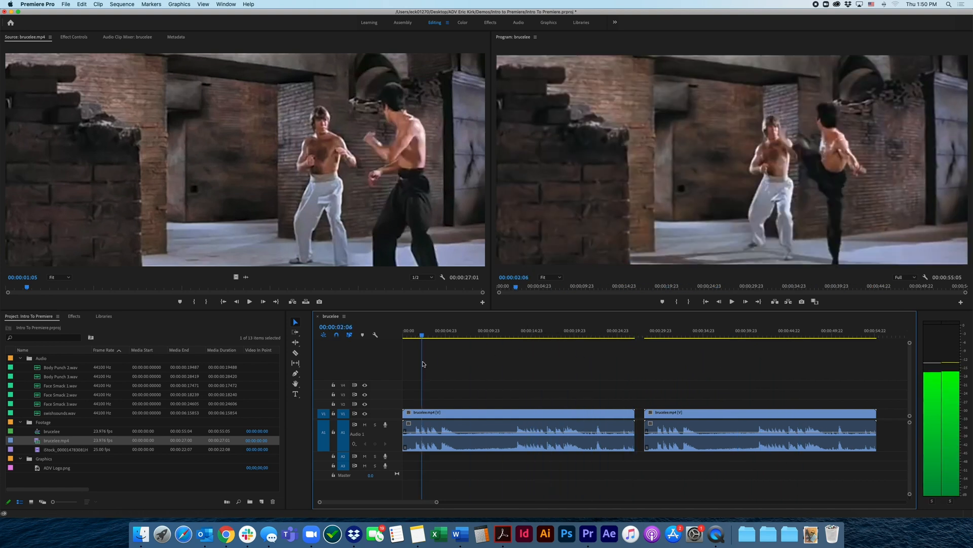
# Delete the second brucelee.mp4 copy from the timeline and scrub the sequence to 00:00:06:07
pyautogui.click(667, 414)
pyautogui.press('Delete')
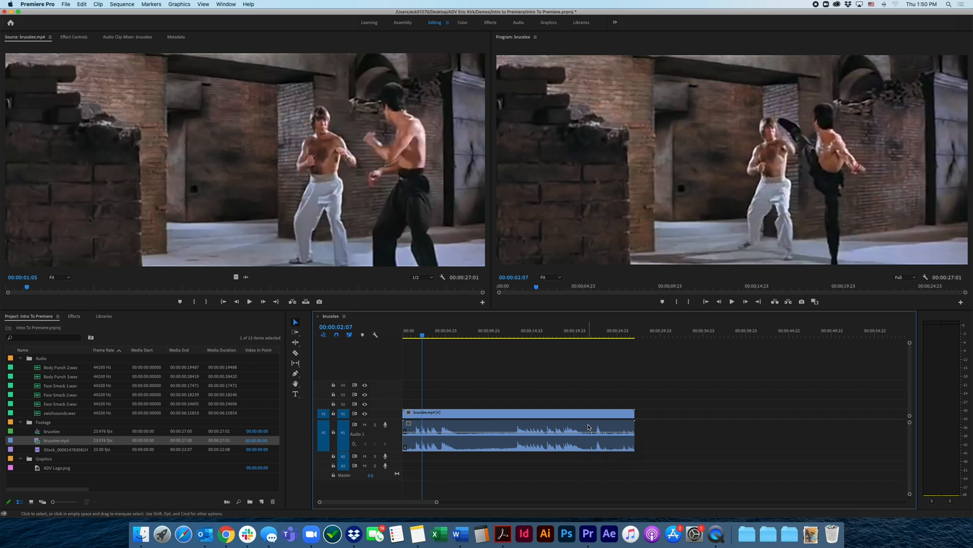
pyautogui.moveTo(421, 339); pyautogui.dragTo(456, 339)
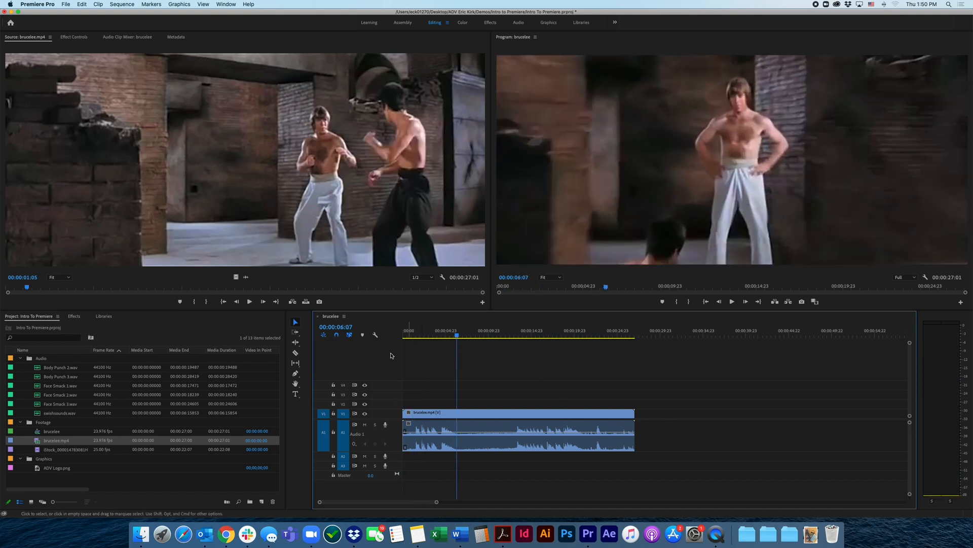
# Cut the brucelee.mp4 clip with the Razor tool at about 9 and 13 seconds, then return to the Selection tool
pyautogui.click(296, 353)
pyautogui.click(480, 414)
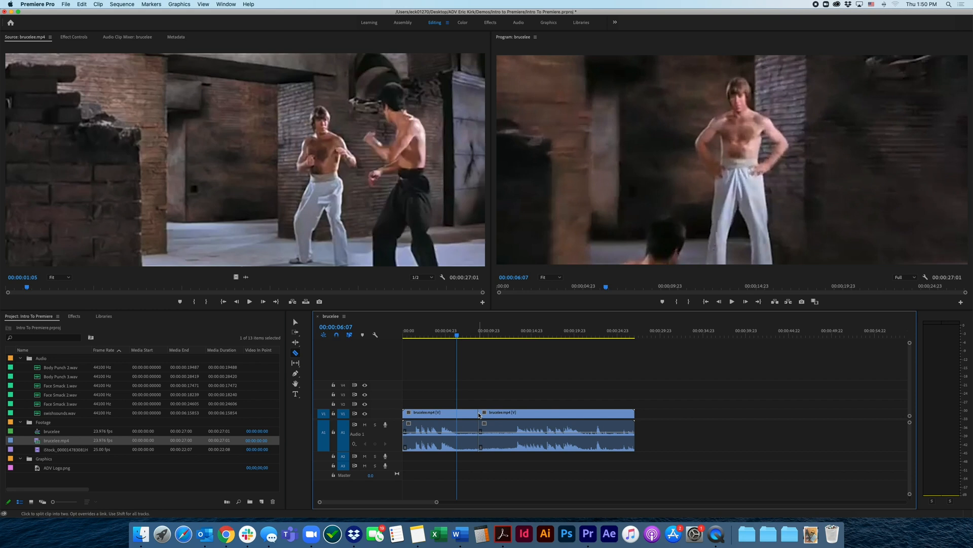
pyautogui.click(514, 412)
pyautogui.click(296, 324)
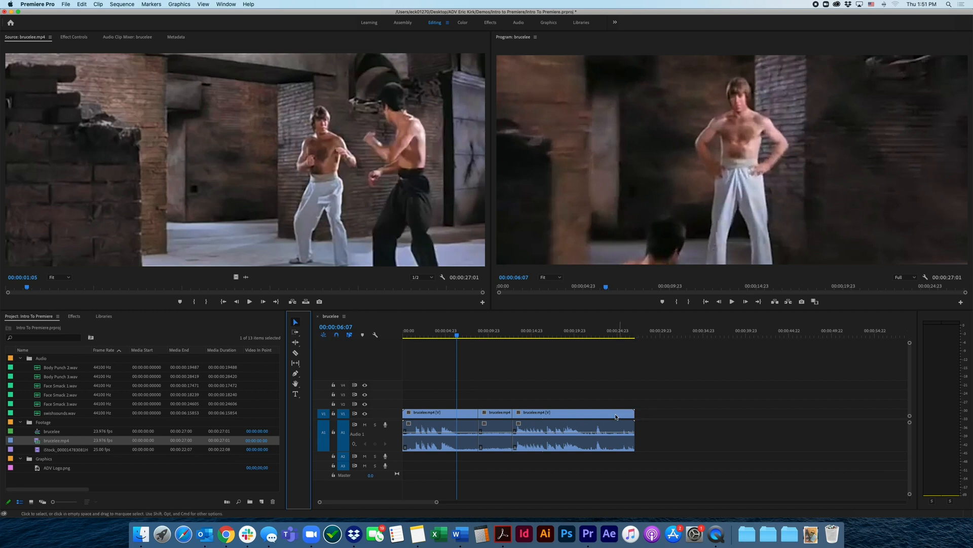
# Adjust the last brucelee.mp4 piece's edges so it starts at about 15 seconds and ends at 00:00:27:16
pyautogui.moveTo(629, 416)
pyautogui.mouseDown()
pyautogui.moveTo(676, 416)
pyautogui.moveTo(628, 421)
pyautogui.mouseUp()
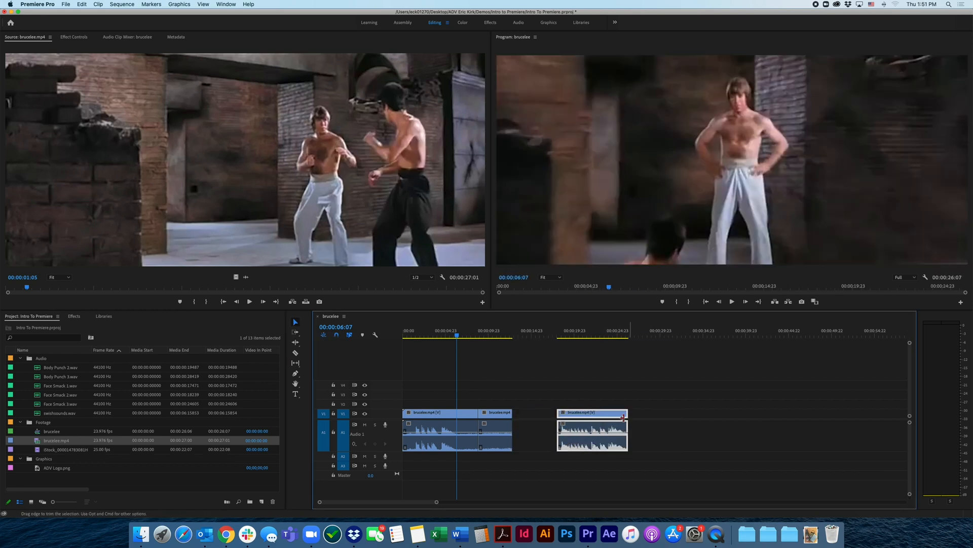
pyautogui.moveTo(558, 413); pyautogui.dragTo(533, 415)
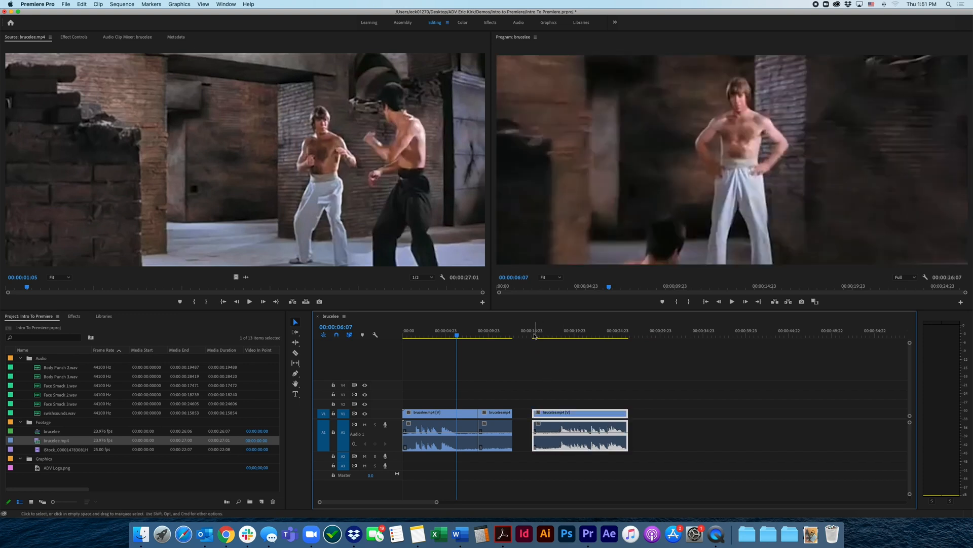
pyautogui.moveTo(535, 335); pyautogui.dragTo(560, 340)
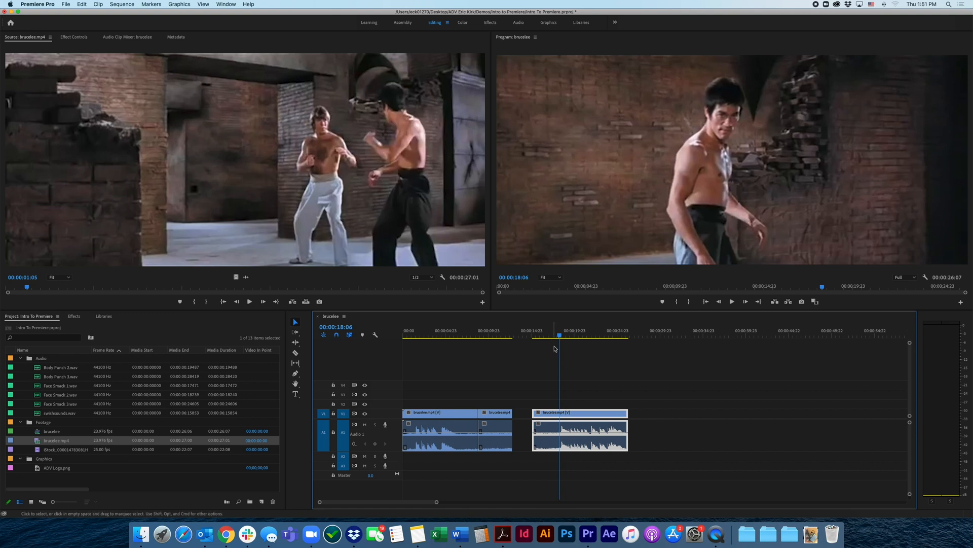
pyautogui.moveTo(628, 413); pyautogui.dragTo(639, 413)
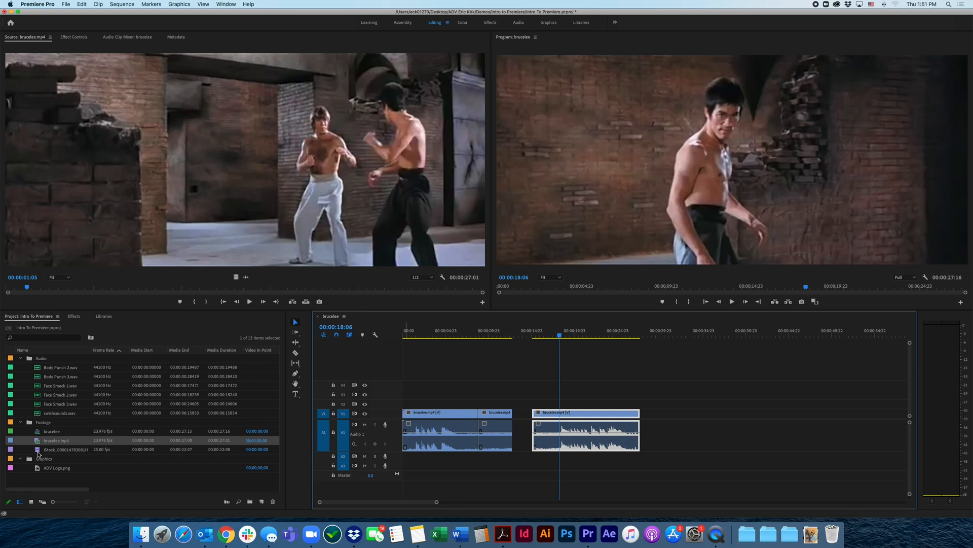
# Add another copy of brucelee.mp4 from the project to the timeline at about 29 seconds, after the trimmed piece
pyautogui.moveTo(40, 443); pyautogui.dragTo(714, 428)
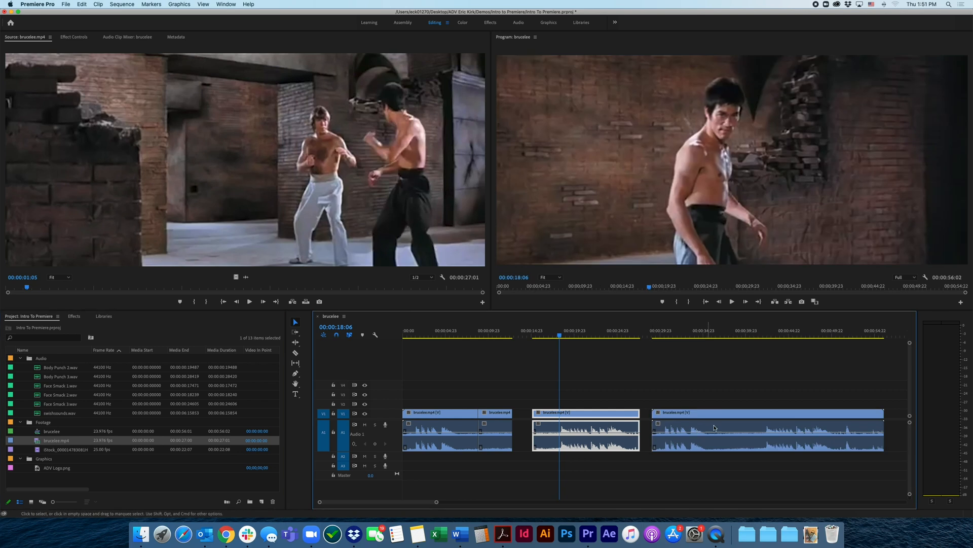
# Delete the last brucelee.mp4 copy, then shift and extend the remaining last piece to span from about 18 seconds to 00:00:37:20
pyautogui.click(800, 421)
pyautogui.press('Delete')
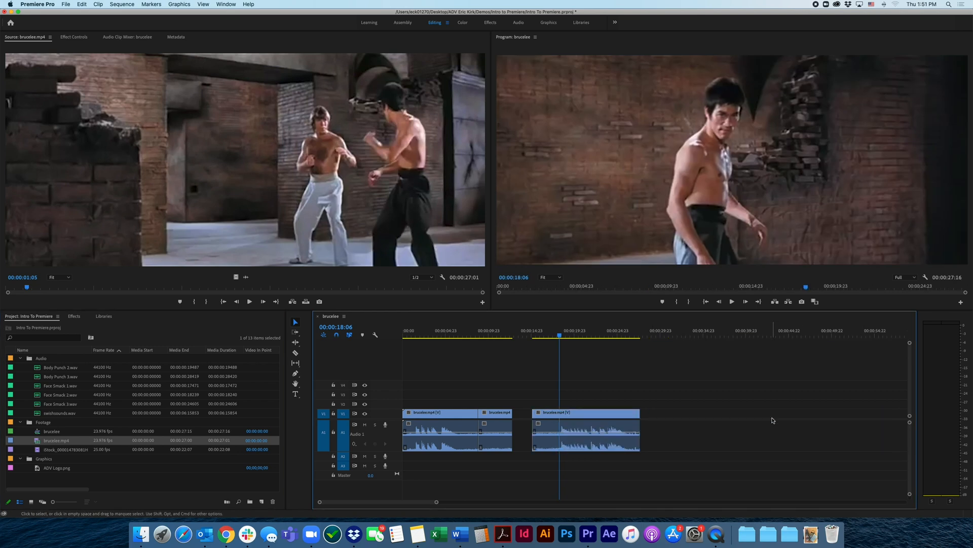
pyautogui.click(500, 415)
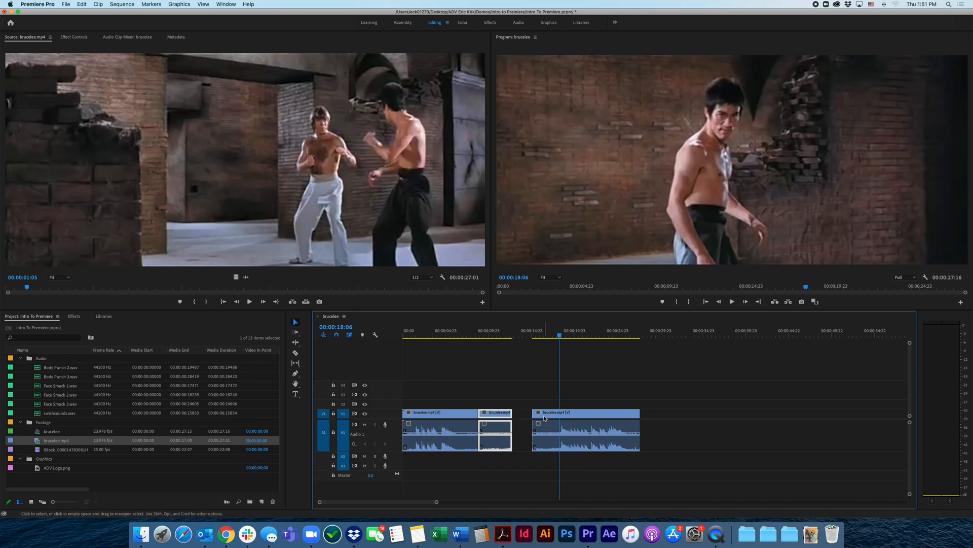
pyautogui.moveTo(535, 415); pyautogui.dragTo(562, 412)
pyautogui.moveTo(693, 412); pyautogui.dragTo(726, 412)
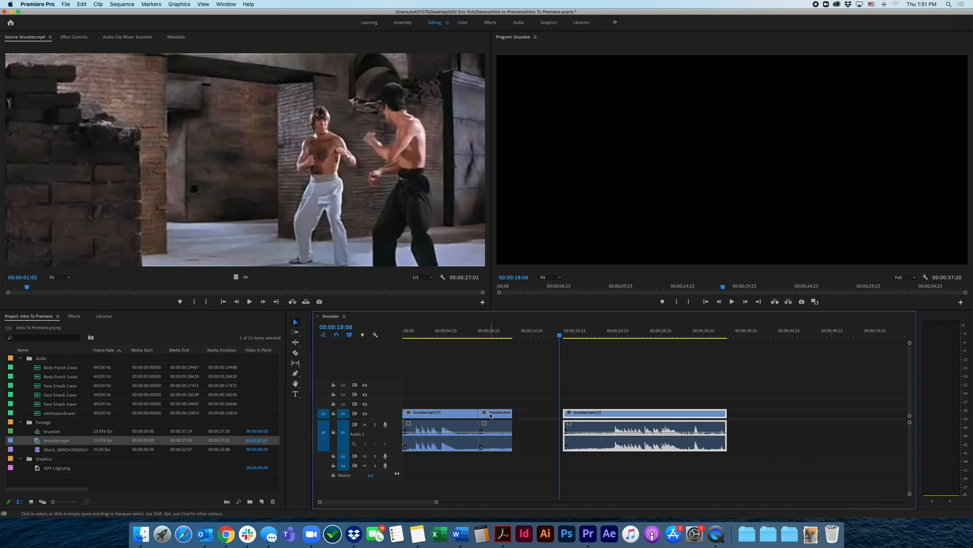
# Cut the first brucelee.mp4 piece with the Razor tool at about 3 and 6 seconds, then return to the Selection tool
pyautogui.click(296, 353)
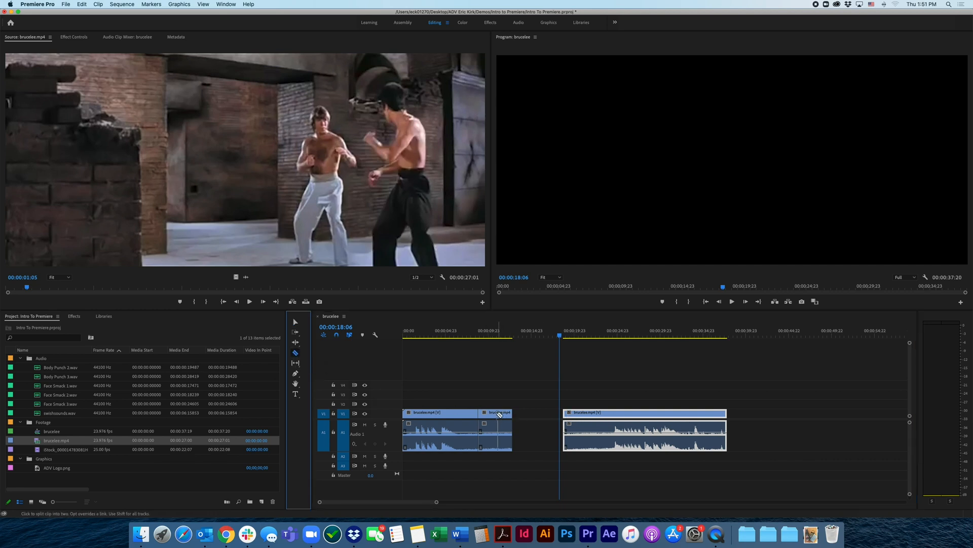
pyautogui.click(451, 412)
pyautogui.click(429, 415)
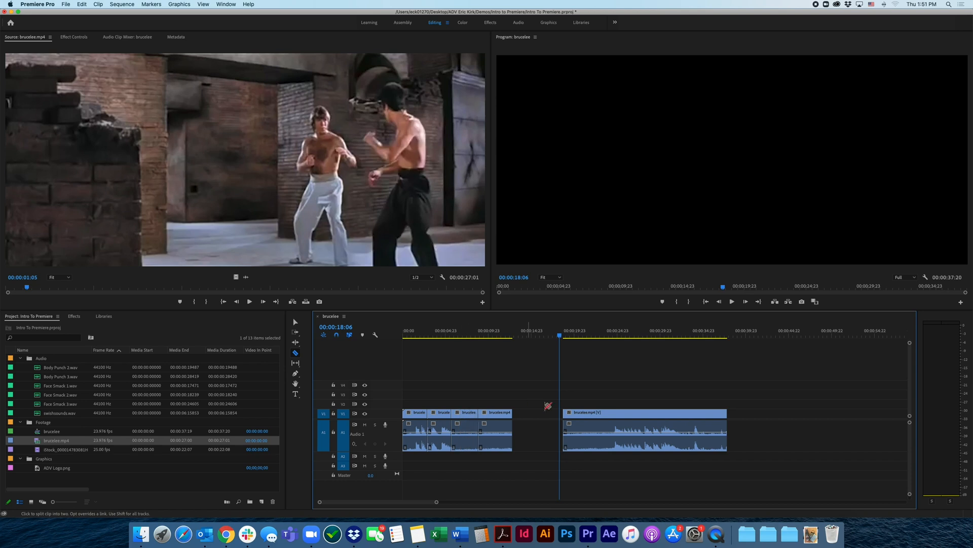
pyautogui.click(296, 322)
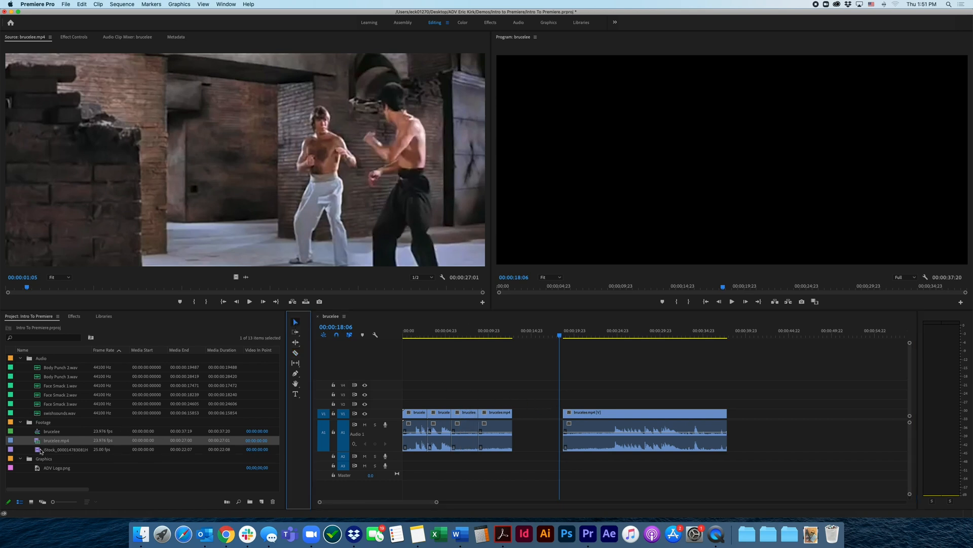
# Open brucelee.mp4 in the Source monitor and mark an In point at 00:00:07:23 and an Out point at 00:00:13:14
pyautogui.doubleClick(37, 444)
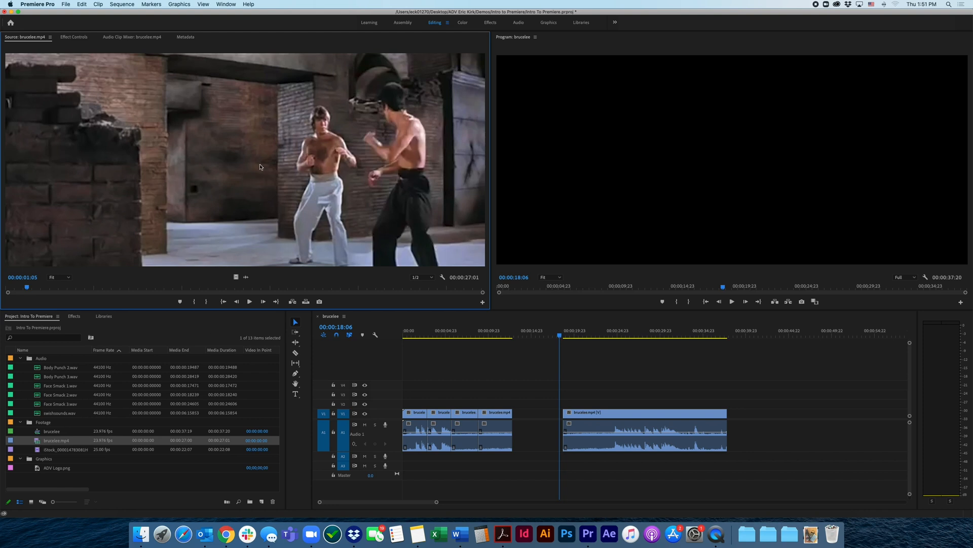
pyautogui.moveTo(28, 288); pyautogui.dragTo(146, 303)
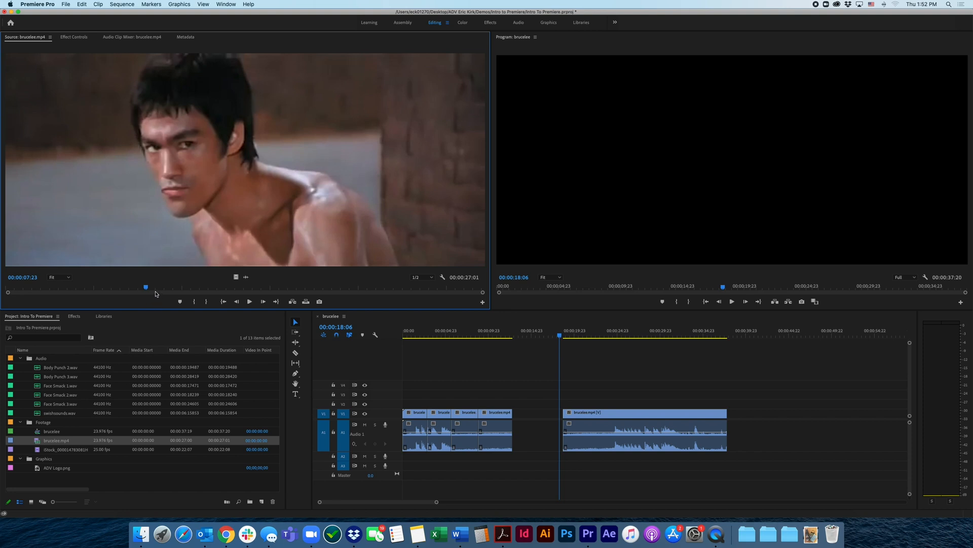
pyautogui.press('i')
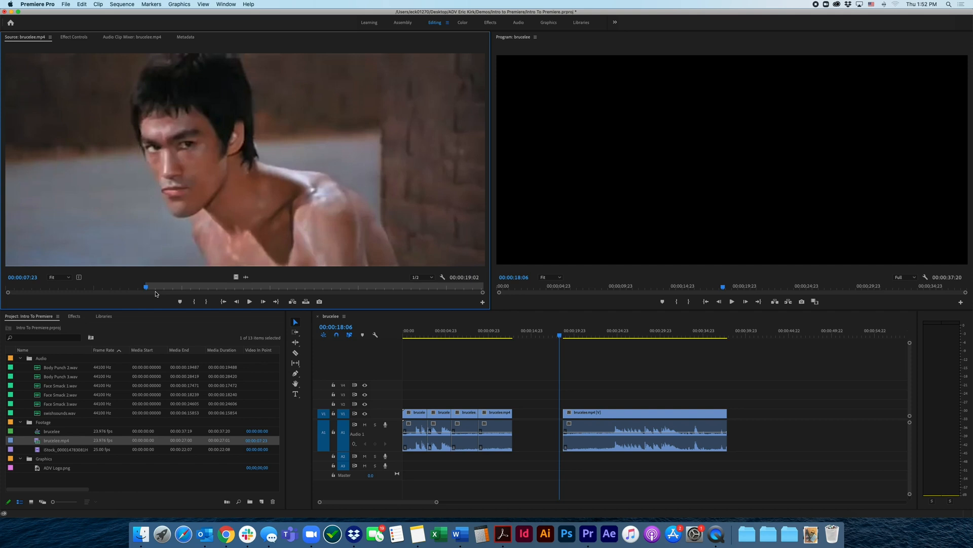
pyautogui.press('space')
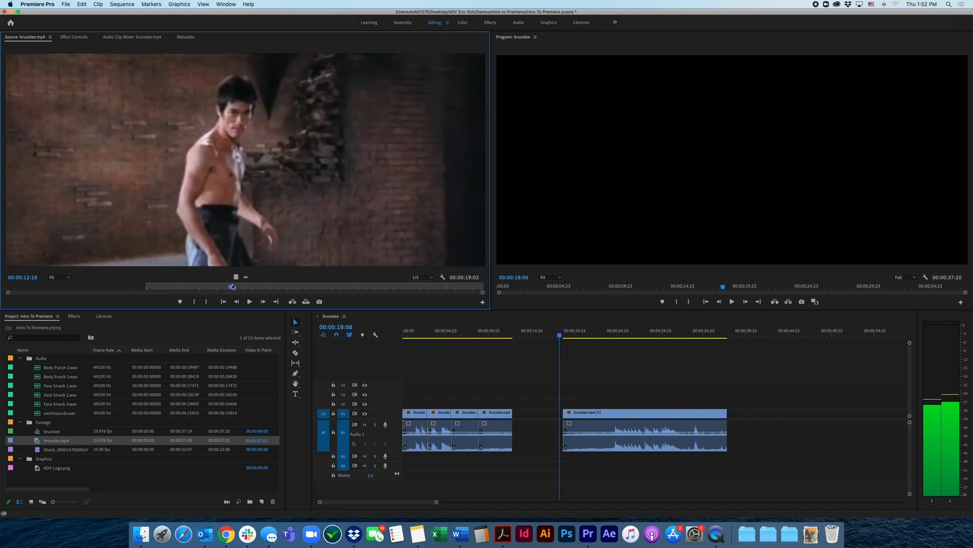
pyautogui.moveTo(249, 285)
pyautogui.mouseDown()
pyautogui.moveTo(259, 287)
pyautogui.moveTo(244, 288)
pyautogui.mouseUp()
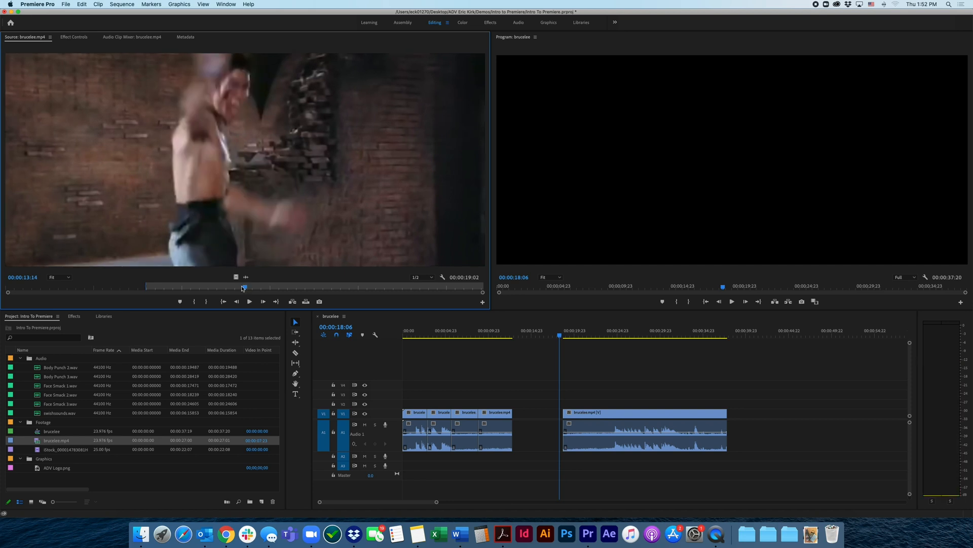
pyautogui.press('o')
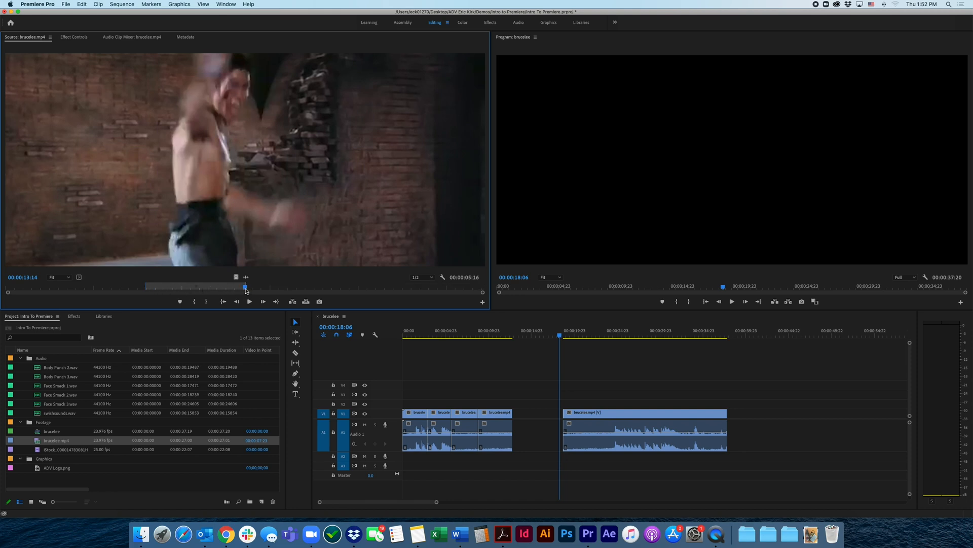
# Add the marked brucelee.mp4 range with video and audio to the timeline at about 40 seconds and play it back
pyautogui.moveTo(167, 289); pyautogui.dragTo(192, 289)
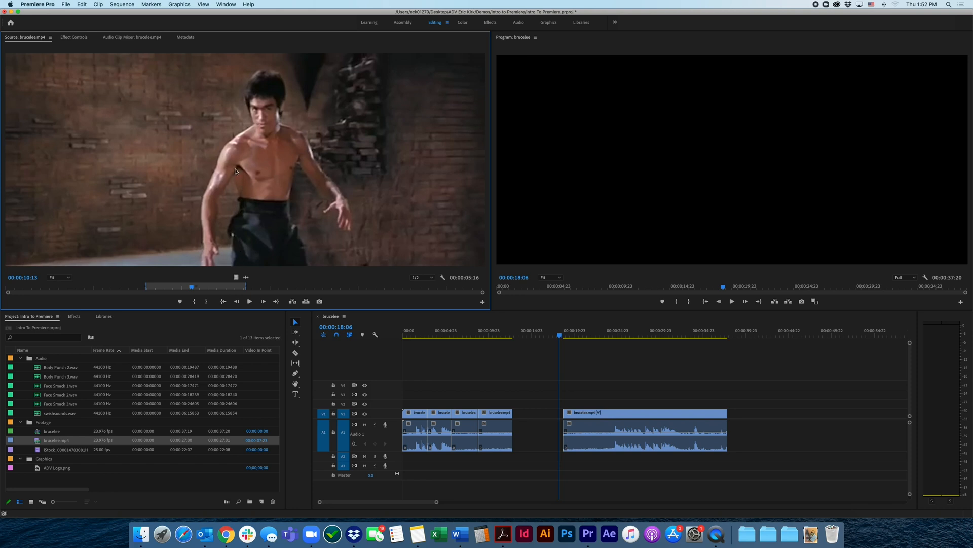
pyautogui.moveTo(415, 291); pyautogui.dragTo(754, 412)
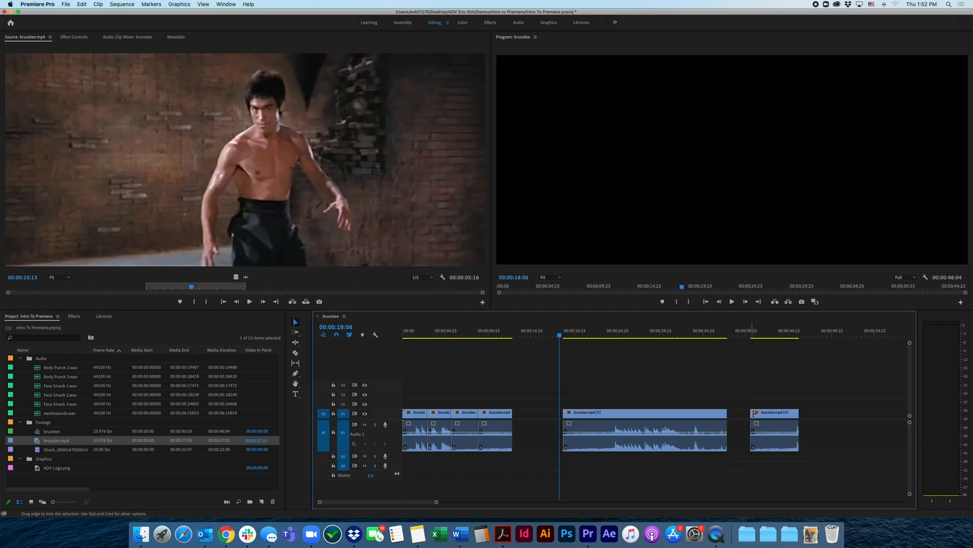
pyautogui.click(755, 336)
pyautogui.press('space')
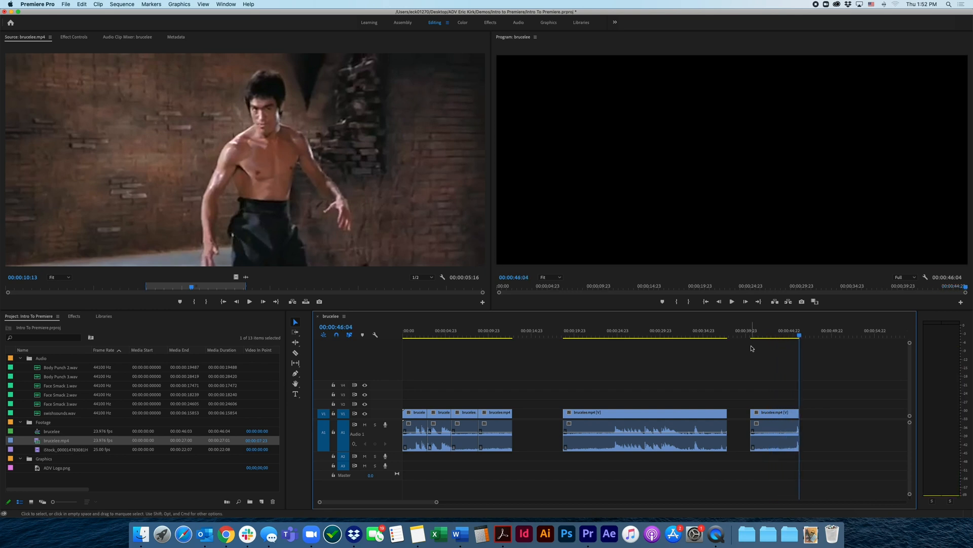
pyautogui.moveTo(766, 336)
pyautogui.mouseDown()
pyautogui.moveTo(749, 336)
pyautogui.moveTo(764, 345)
pyautogui.mouseUp()
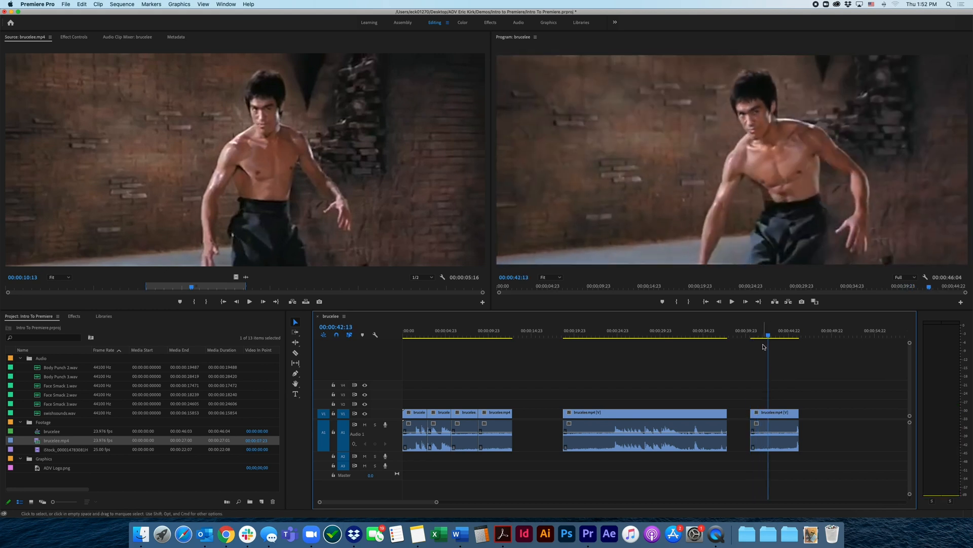
pyautogui.click(766, 339)
pyautogui.click(790, 414)
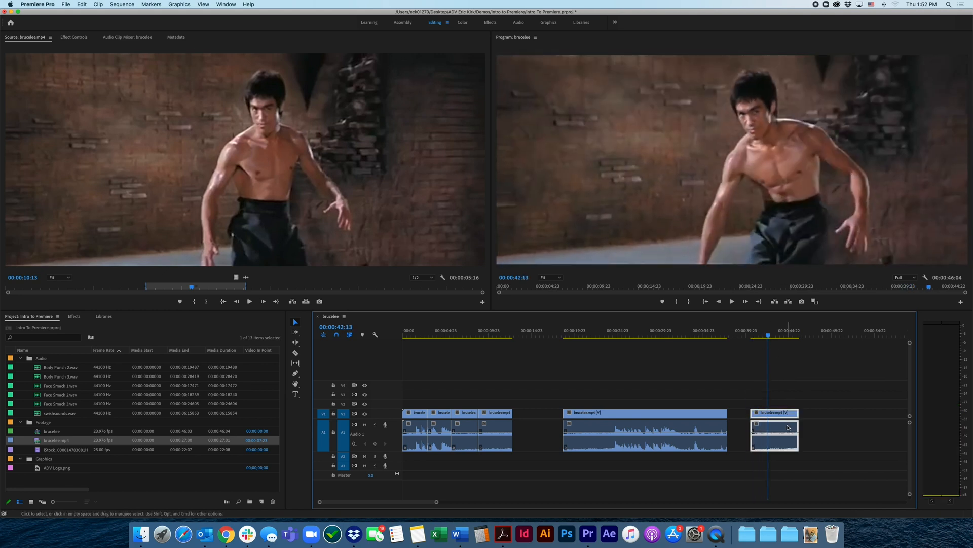
pyautogui.click(780, 391)
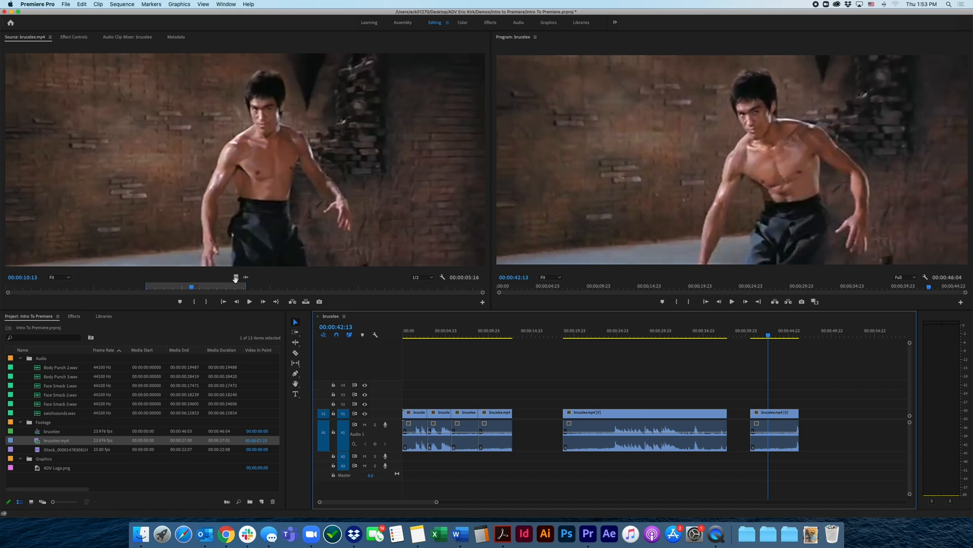
# Add only the video of the marked brucelee.mp4 range to the timeline at about 48 seconds and play it back
pyautogui.moveTo(236, 277); pyautogui.dragTo(819, 413)
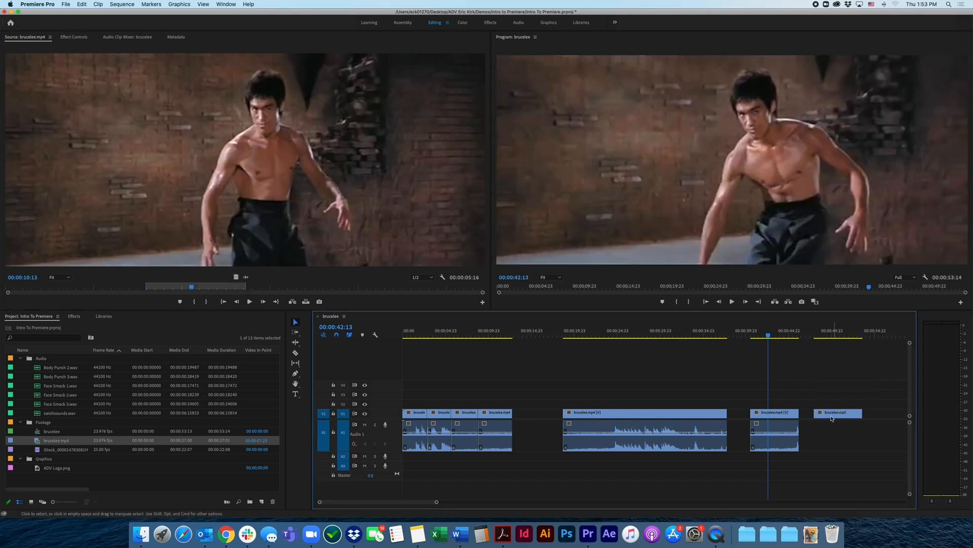
pyautogui.click(813, 337)
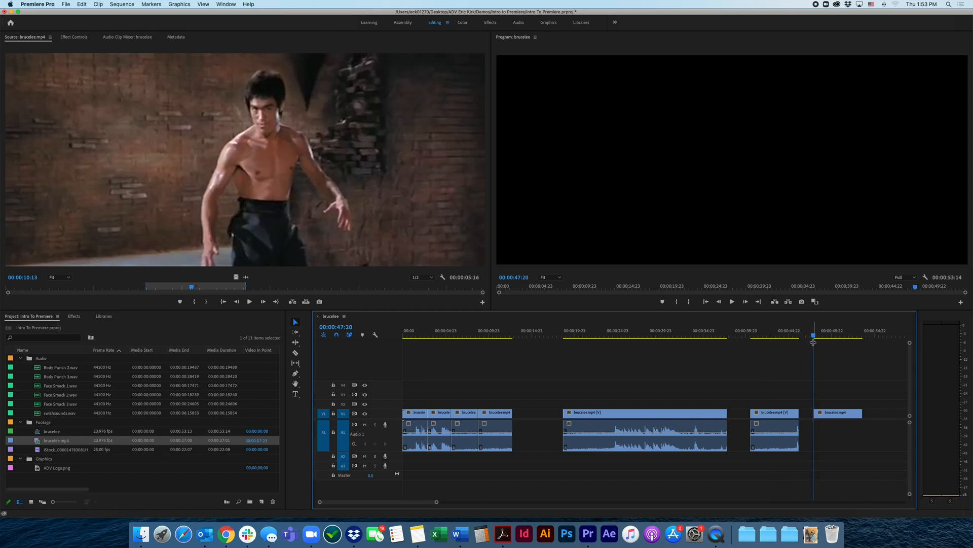
pyautogui.press('space')
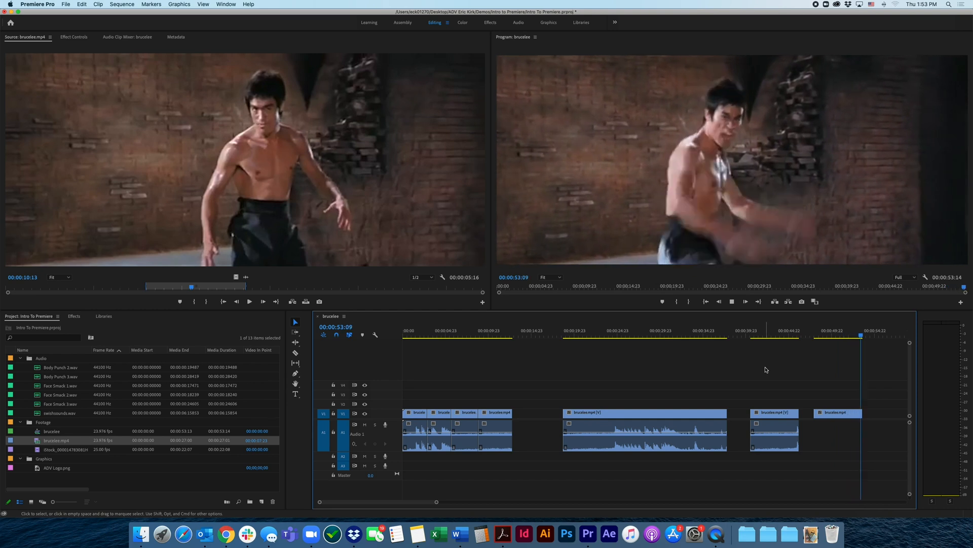
pyautogui.press('space')
pyautogui.press('space')
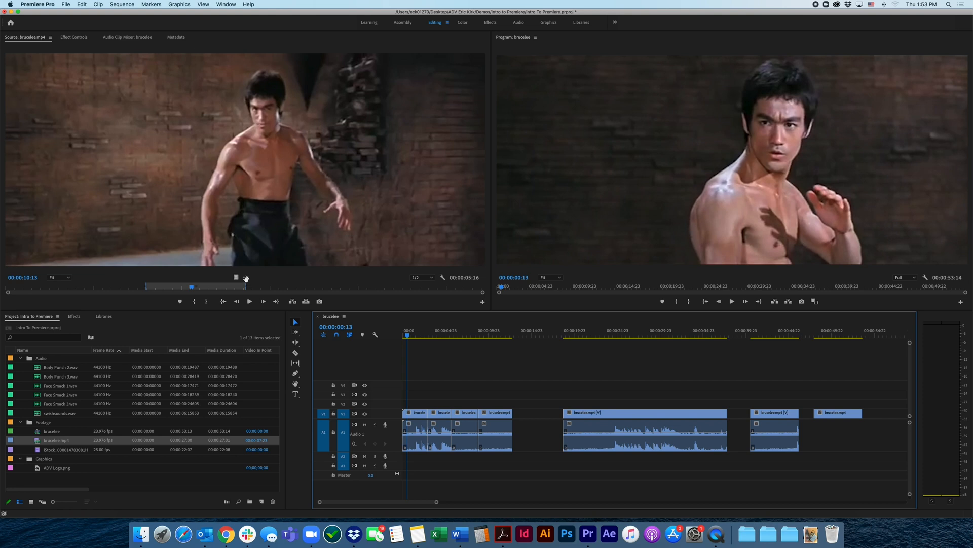
# Add only the audio of the marked brucelee.mp4 range after the video-only clip, at about 54 seconds, and play it back
pyautogui.moveTo(246, 278); pyautogui.dragTo(747, 428)
pyautogui.moveTo(733, 335); pyautogui.dragTo(724, 342)
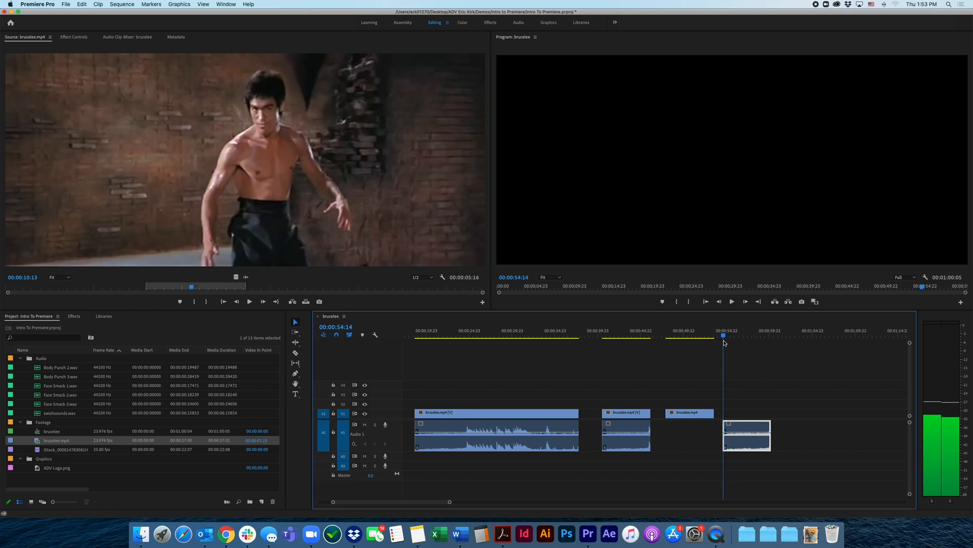
pyautogui.press('space')
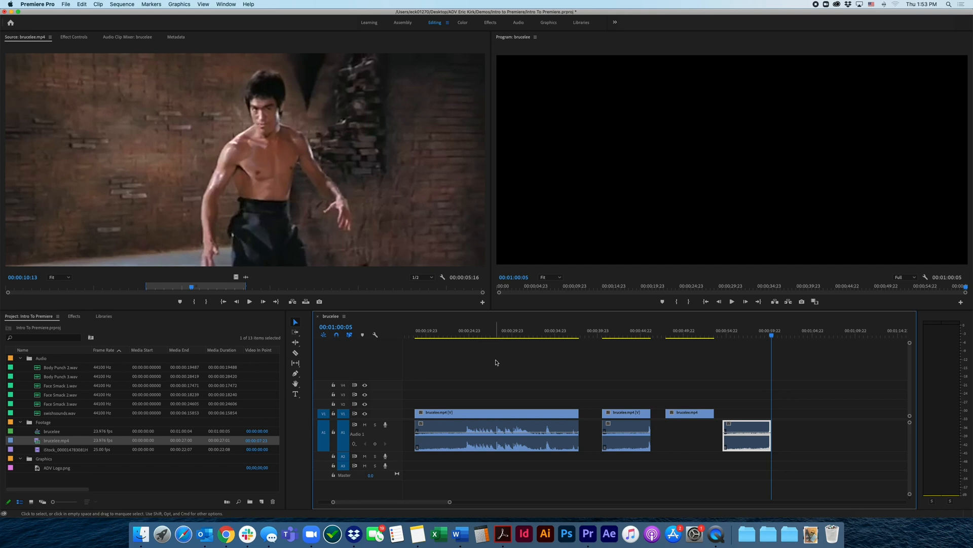
# Cut the long middle brucelee.mp4 clip with the Razor tool at about 22, 27, 30 and 34 seconds, then return to the Selection tool
pyautogui.hscroll(-3, 500, 363)
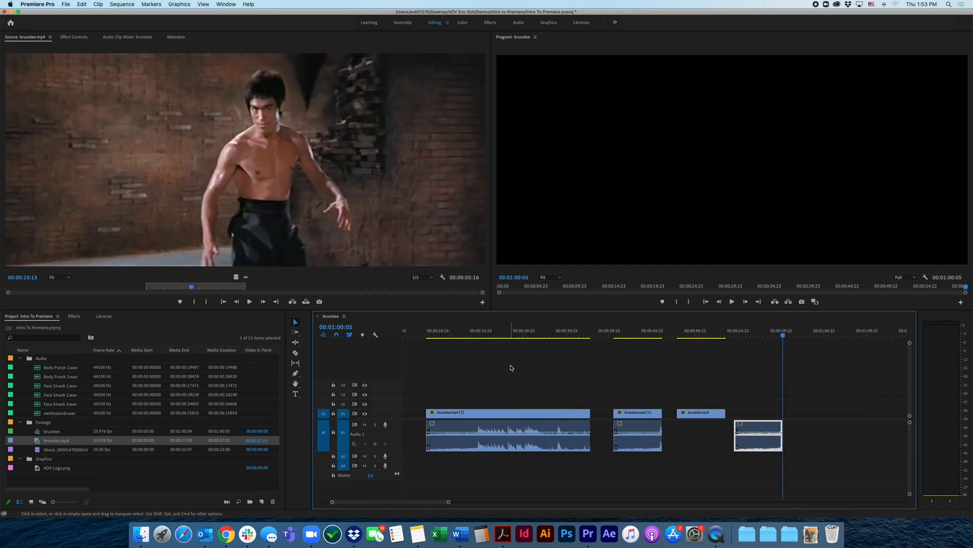
pyautogui.hscroll(-5, 510, 367)
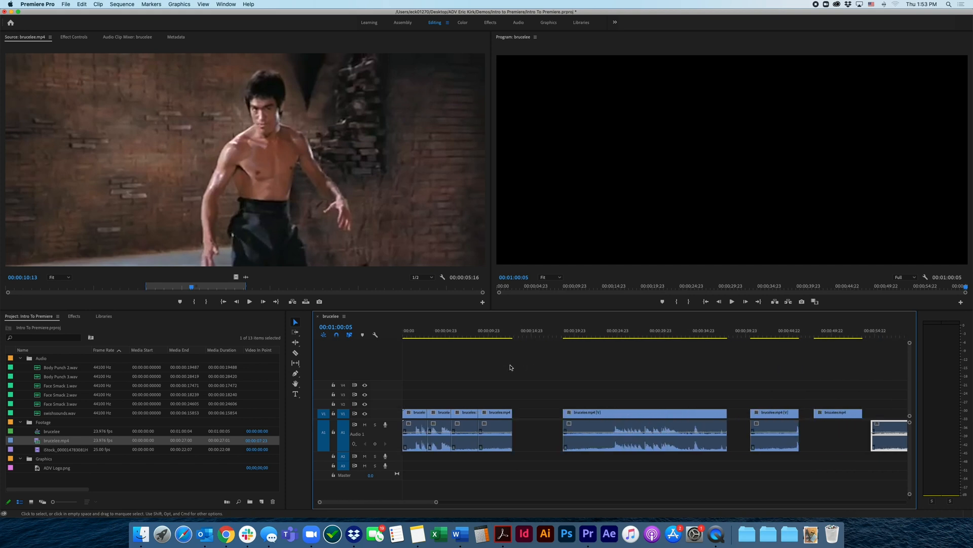
pyautogui.click(296, 352)
pyautogui.click(590, 412)
pyautogui.click(634, 416)
pyautogui.click(663, 420)
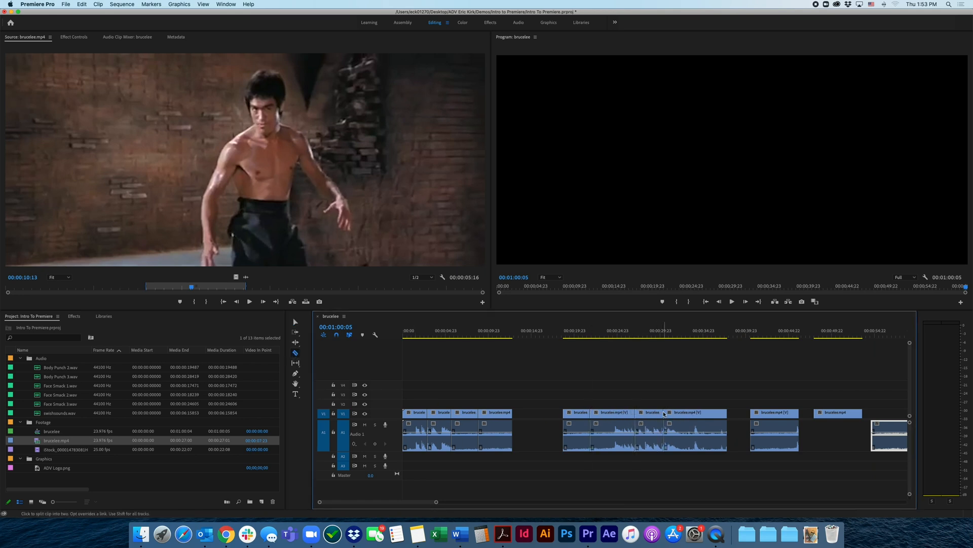
pyautogui.click(698, 424)
pyautogui.click(296, 321)
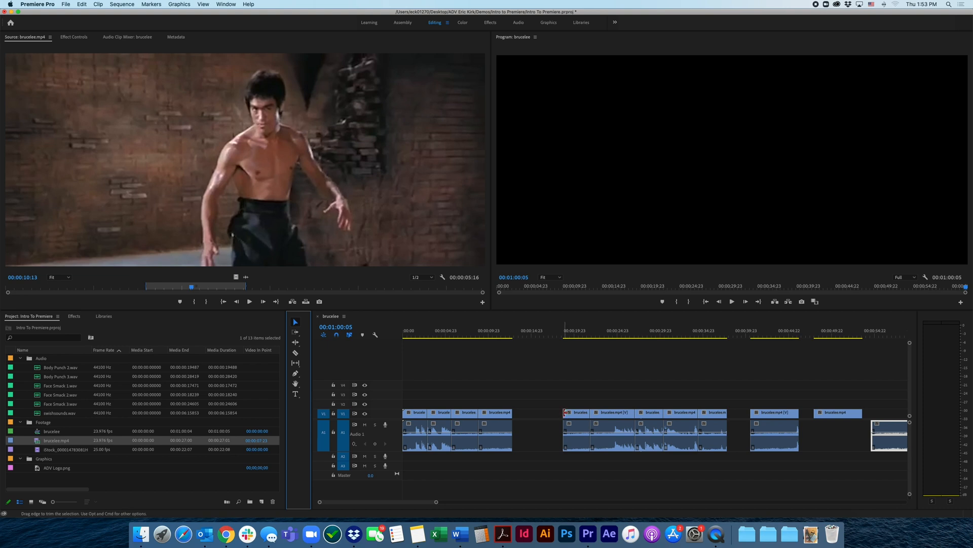
# Extend the outer edges of the middle group of brucelee.mp4 pieces so it runs from about 14 to about 38 seconds
pyautogui.moveTo(564, 413); pyautogui.dragTo(541, 413)
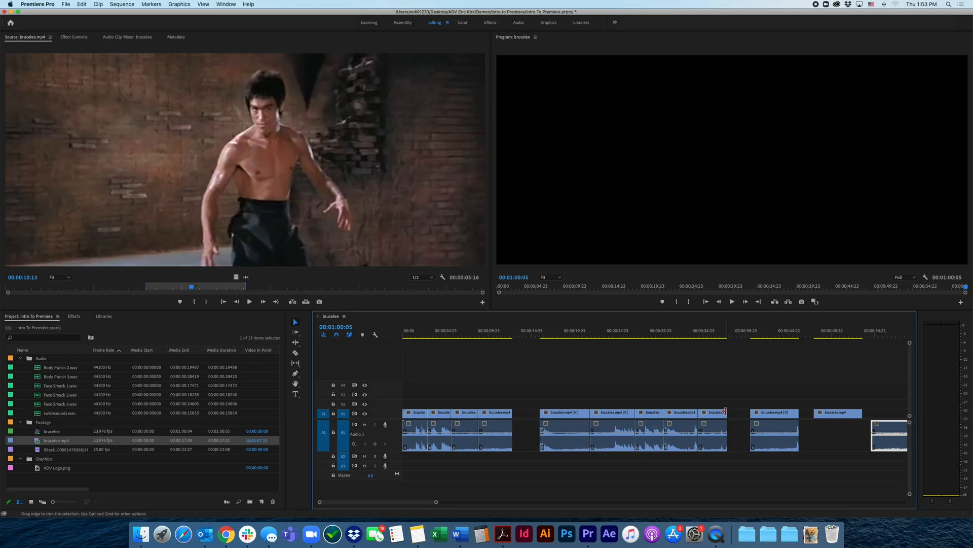
pyautogui.moveTo(727, 413); pyautogui.dragTo(733, 414)
pyautogui.moveTo(540, 413); pyautogui.dragTo(521, 414)
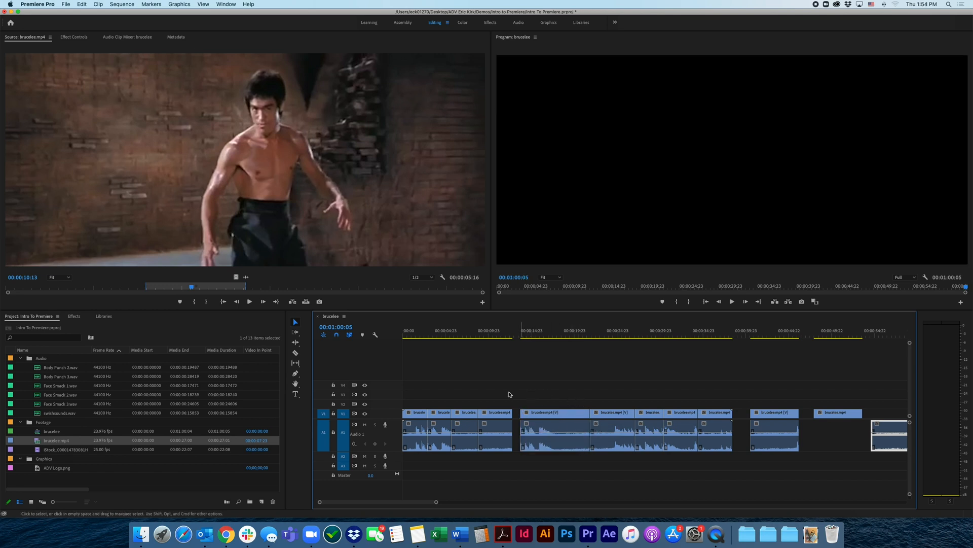
# Reopen brucelee.mp4 in the Source monitor and scrub it to 00:00:08:06
pyautogui.doubleClick(39, 440)
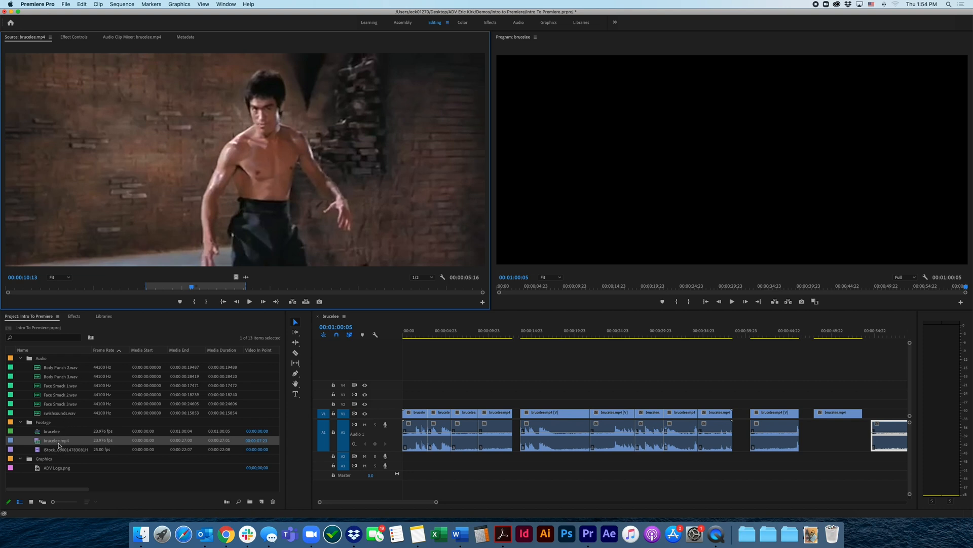
pyautogui.moveTo(192, 288); pyautogui.dragTo(150, 288)
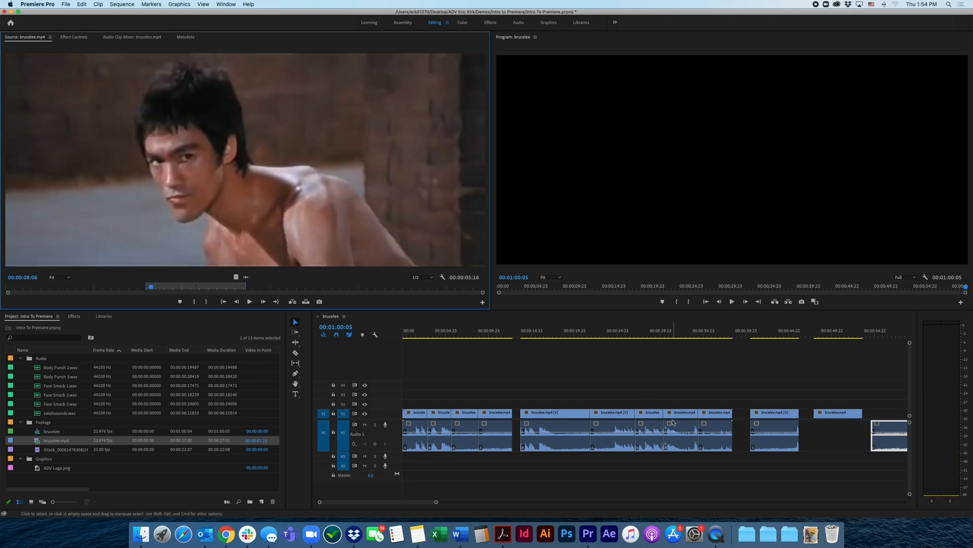
# Delete all clips from the brucelee sequence and return the timeline playhead to 00:00:00:00
pyautogui.click(627, 390)
pyautogui.moveTo(886, 388); pyautogui.dragTo(403, 476)
pyautogui.press('Delete')
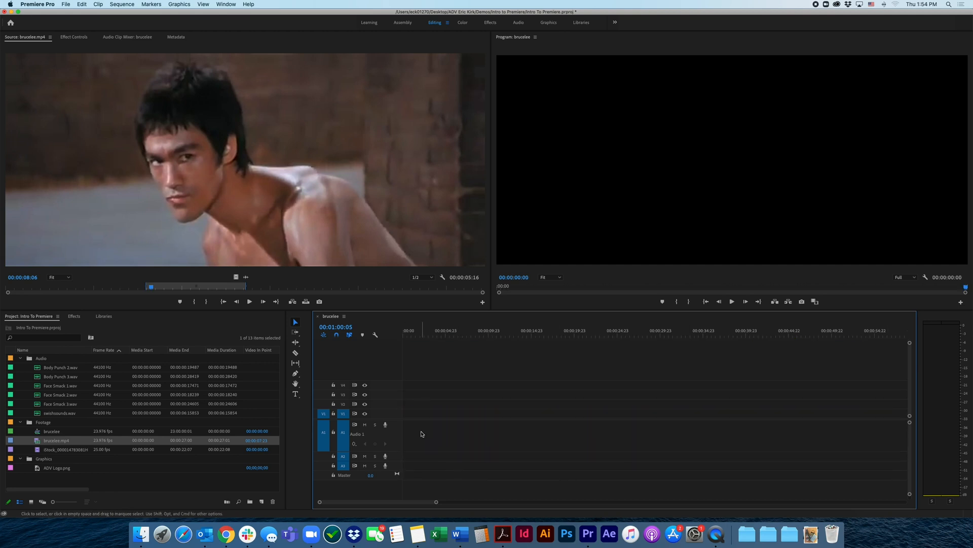
pyautogui.moveTo(430, 334); pyautogui.dragTo(386, 338)
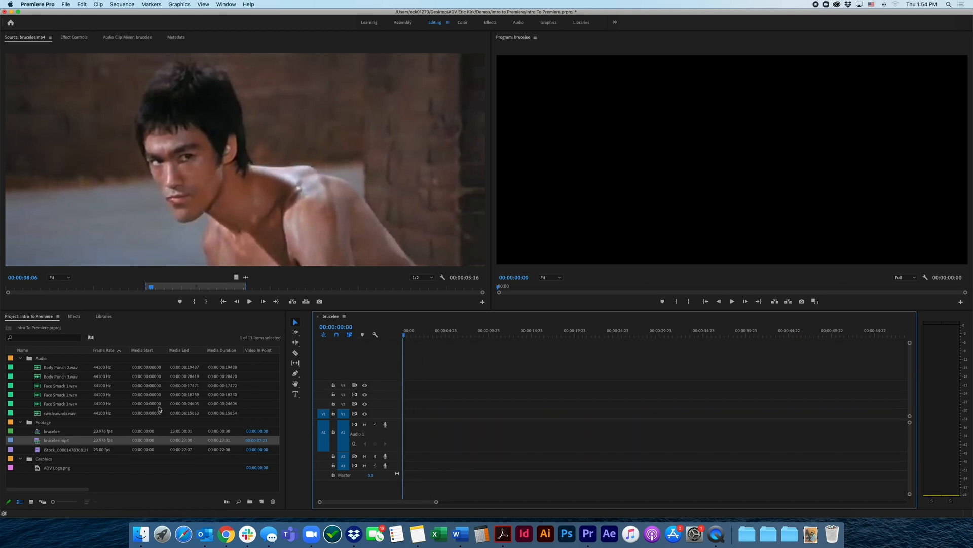
# Mark the brucelee.mp4 source range with an In point at 00:00:13:17 and an Out point at 00:00:18:03
pyautogui.moveTo(150, 287); pyautogui.dragTo(249, 291)
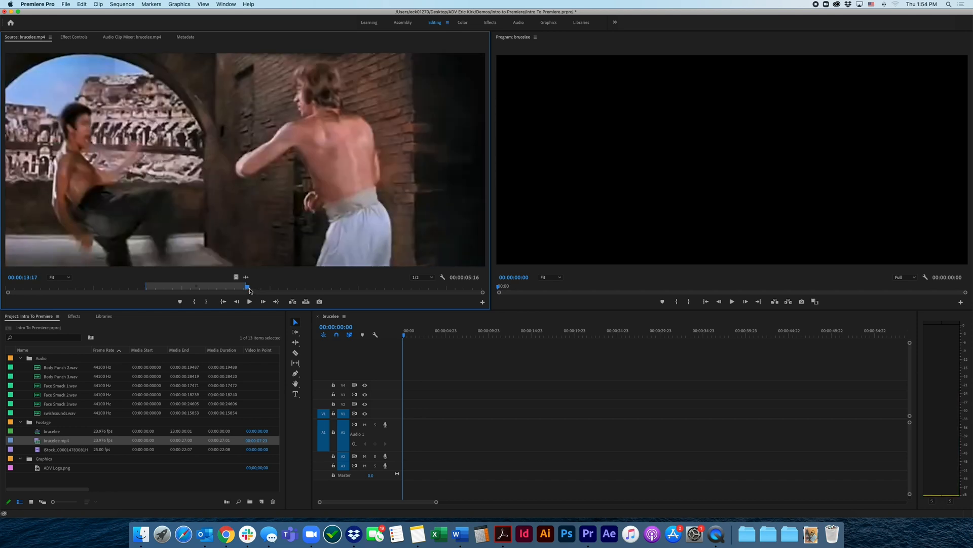
pyautogui.press('i')
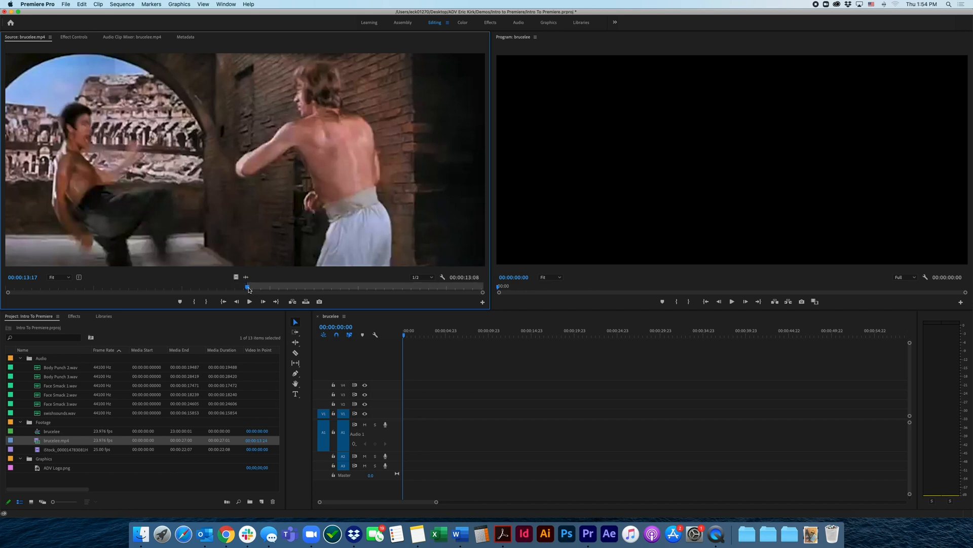
pyautogui.moveTo(248, 287); pyautogui.dragTo(326, 284)
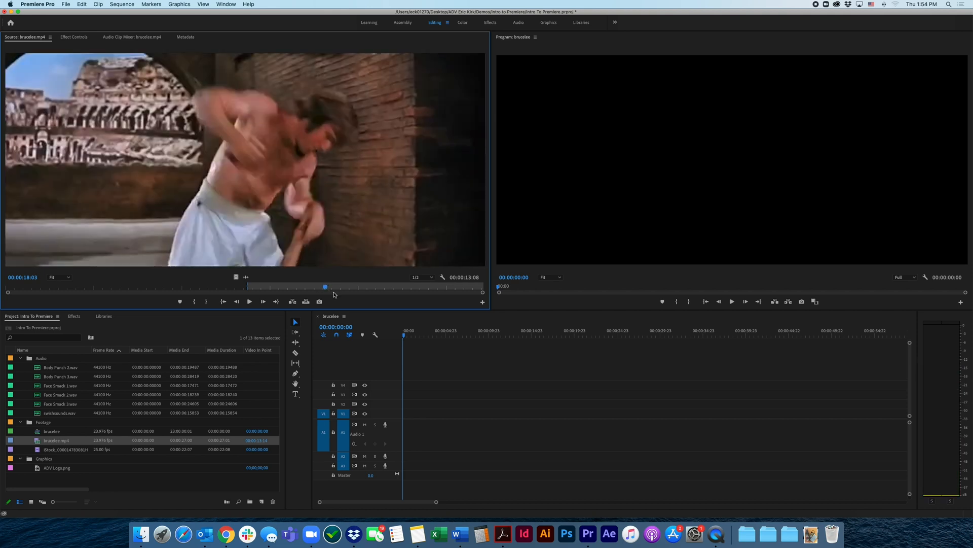
pyautogui.press('o')
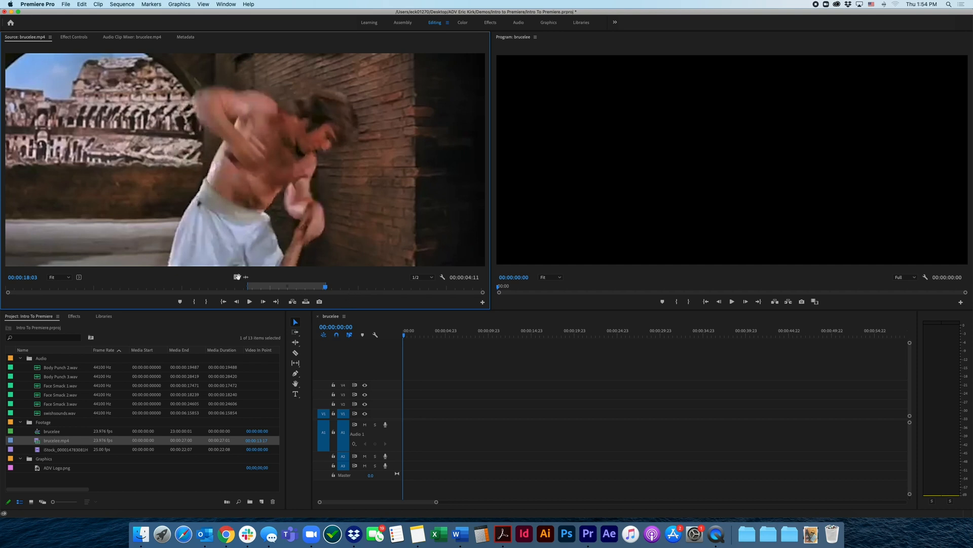
# Place only the video of the marked brucelee.mp4 range at the start of track V1, play it back and return to 00:00:00:00
pyautogui.moveTo(237, 277); pyautogui.dragTo(404, 419)
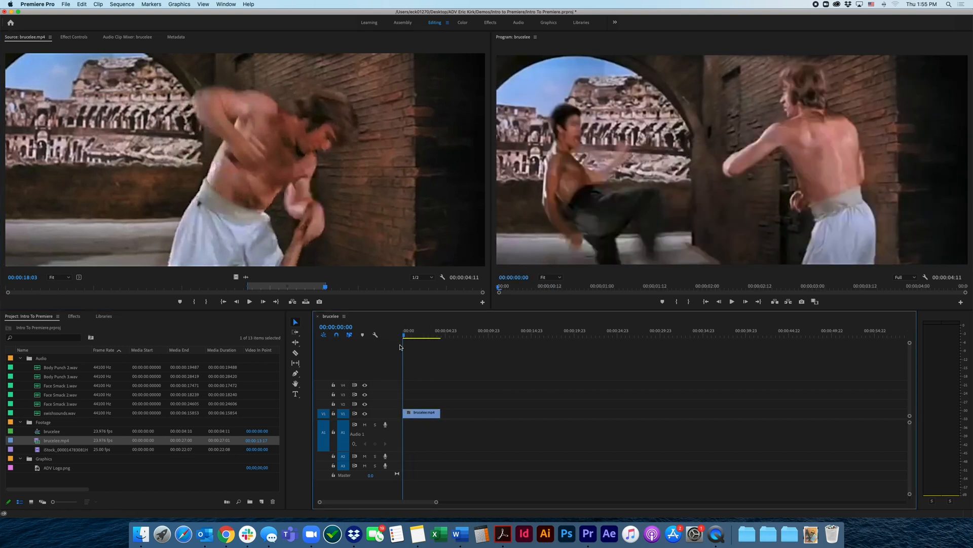
pyautogui.press('space')
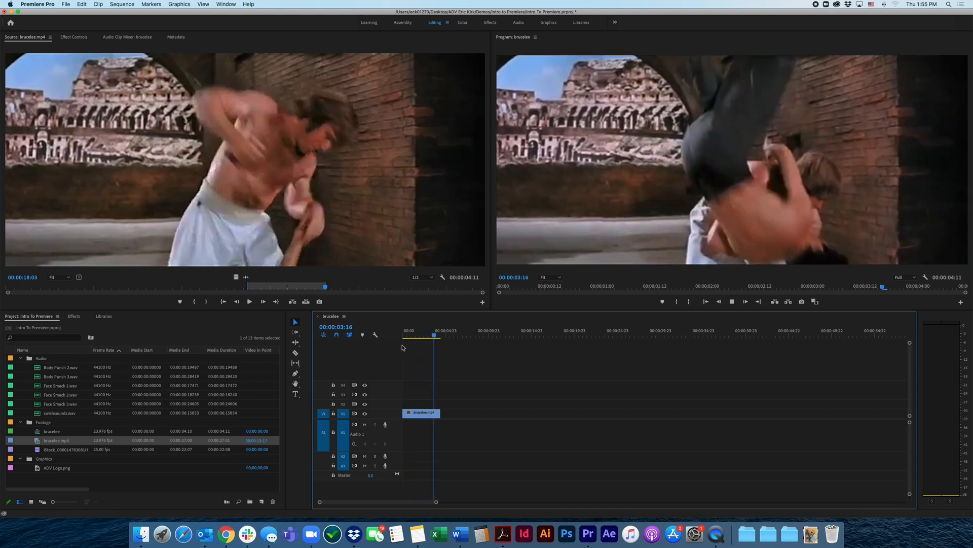
pyautogui.click(412, 336)
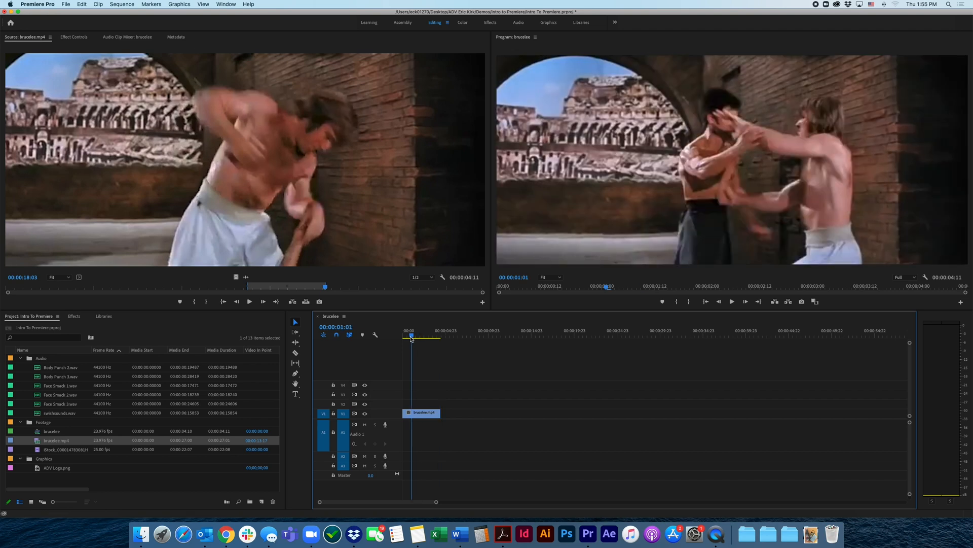
pyautogui.moveTo(412, 339); pyautogui.dragTo(403, 344)
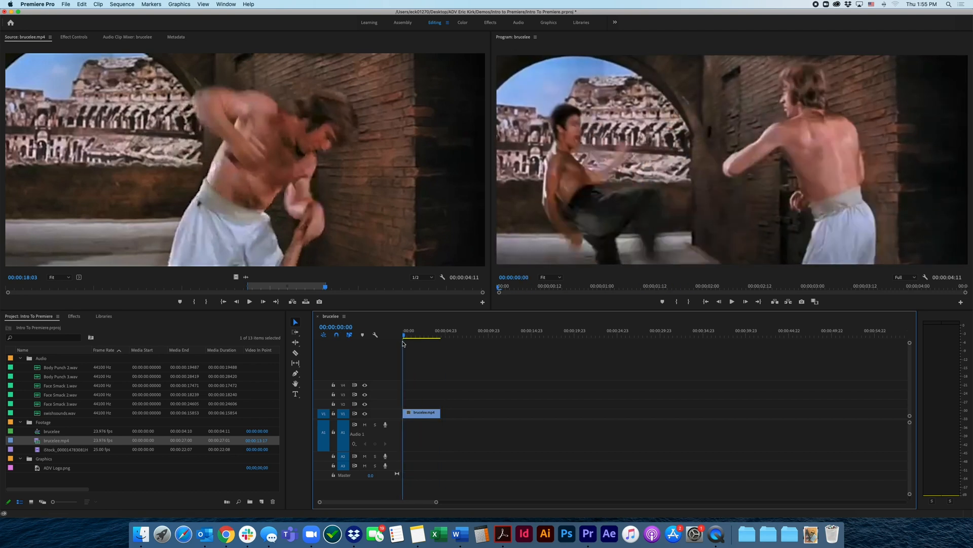
pyautogui.click(423, 413)
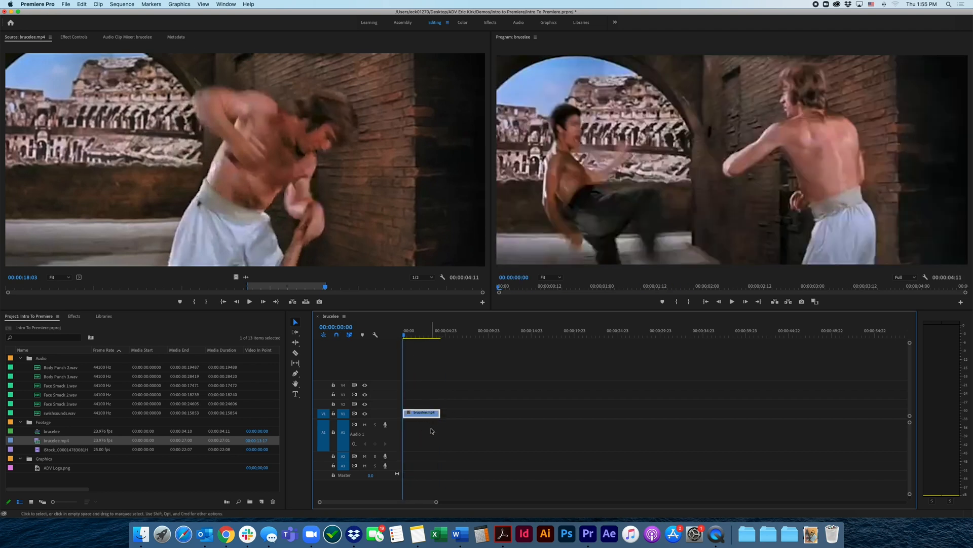
pyautogui.scroll(3, 432, 430)
pyautogui.moveTo(418, 338); pyautogui.dragTo(395, 338)
# Audition the Body Punch 2.wav and Body Punch 3.wav sound effects in the Source monitor
pyautogui.click(50, 370)
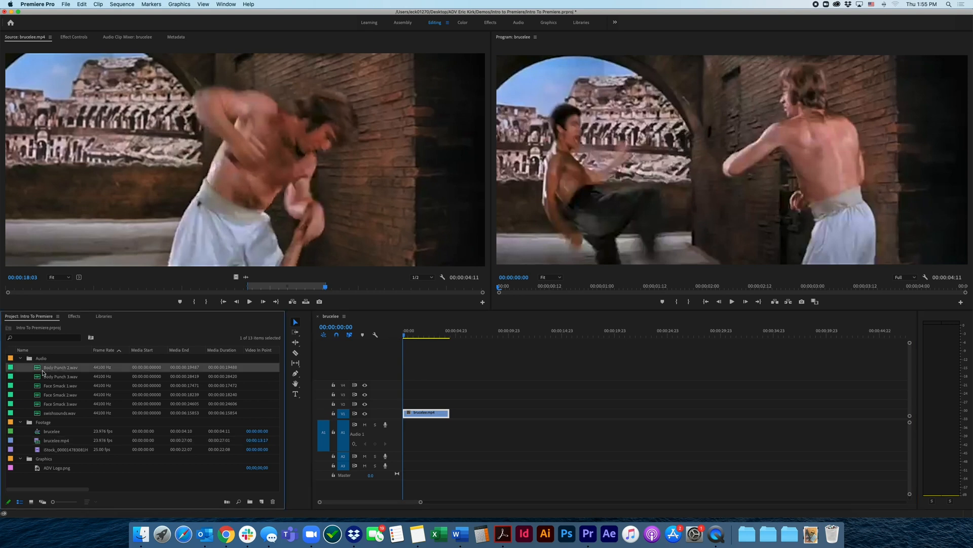
pyautogui.doubleClick(40, 371)
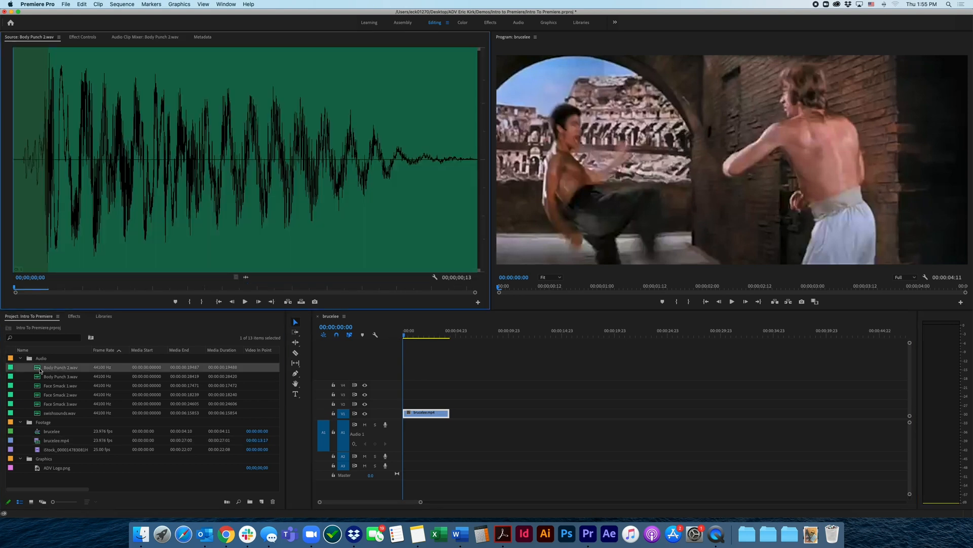
pyautogui.click(245, 302)
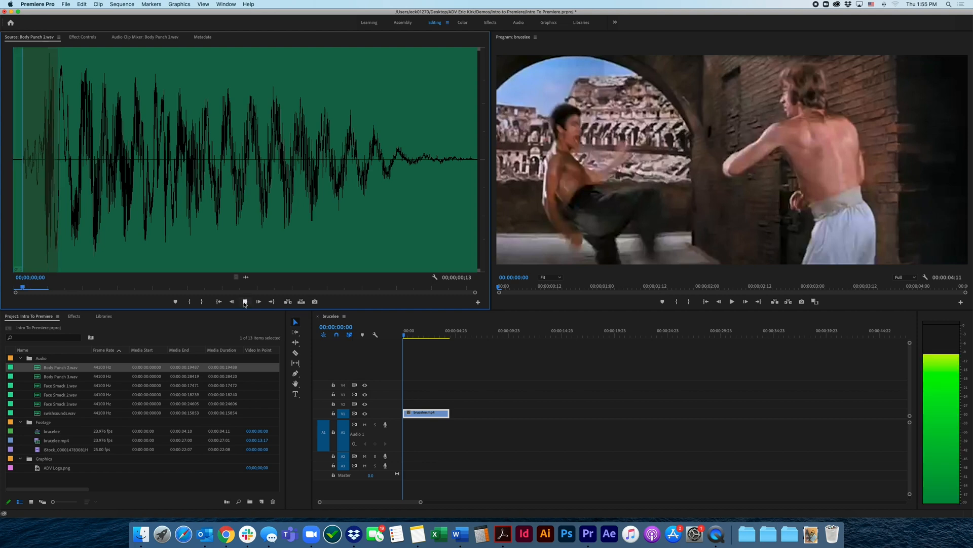
pyautogui.doubleClick(37, 378)
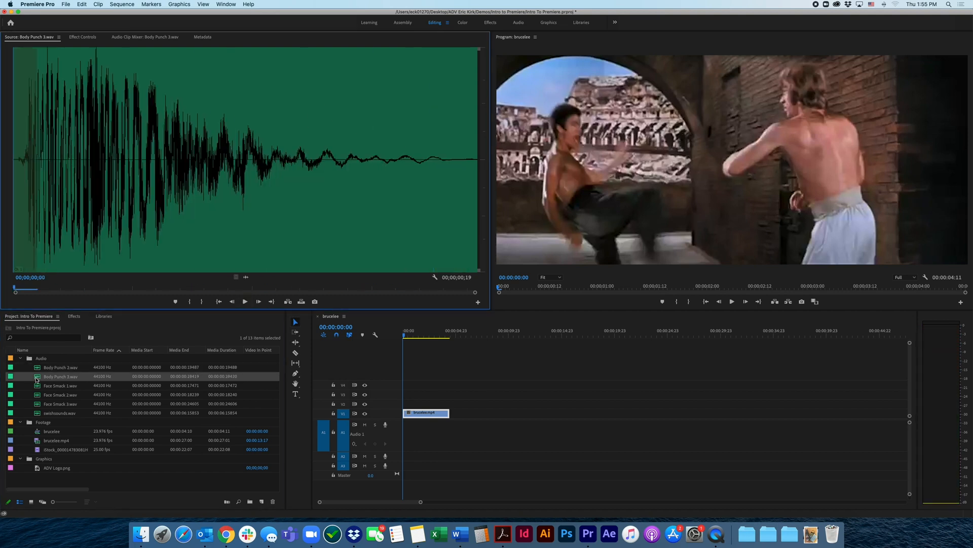
pyautogui.click(245, 301)
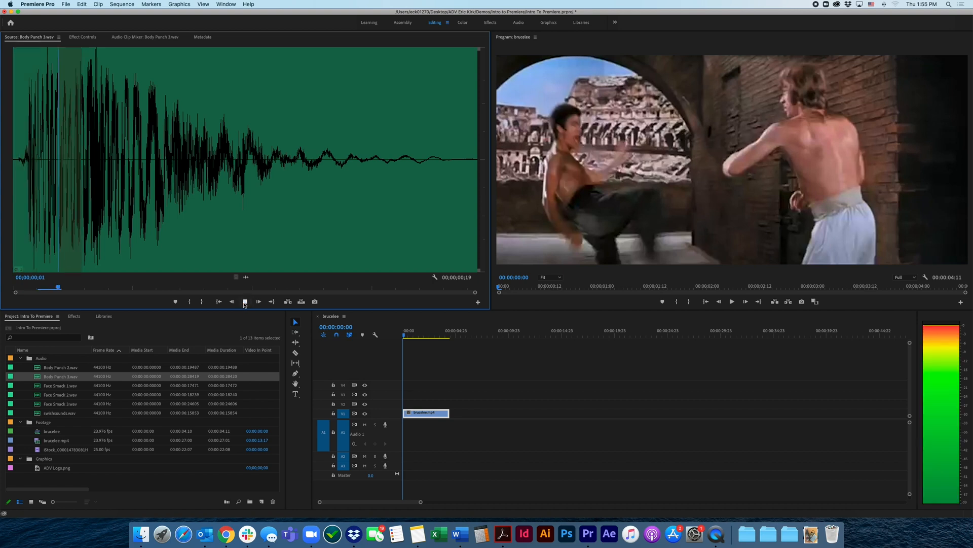
# Audition Face Smack 1.wav, Face Smack 2.wav, Face Smack 3.wav and swishsounds.wav in the Source monitor
pyautogui.doubleClick(37, 386)
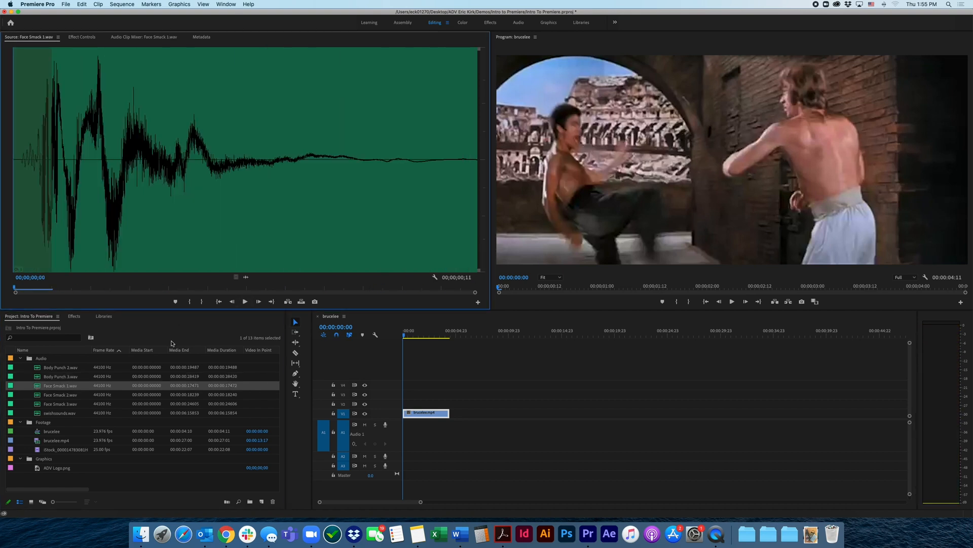
pyautogui.press('space')
pyautogui.doubleClick(37, 395)
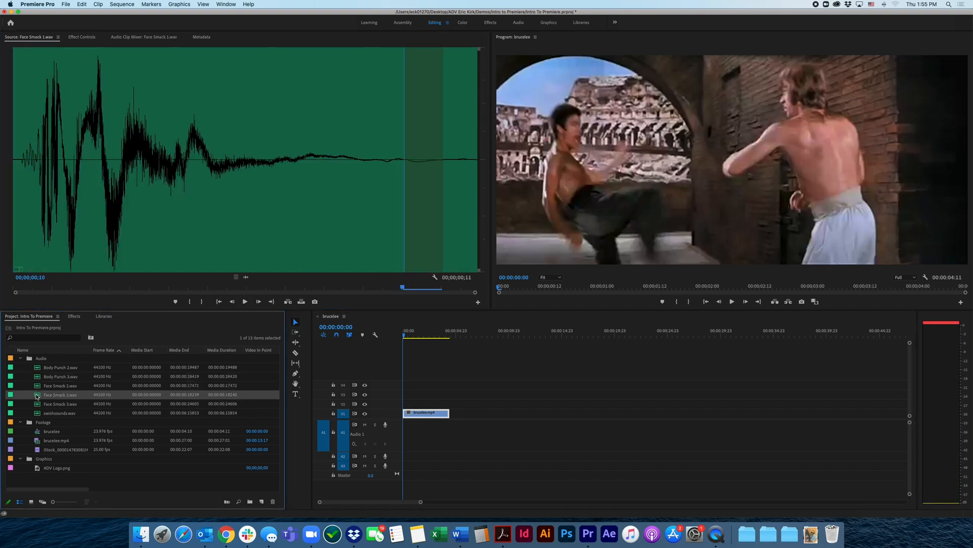
pyautogui.click(245, 302)
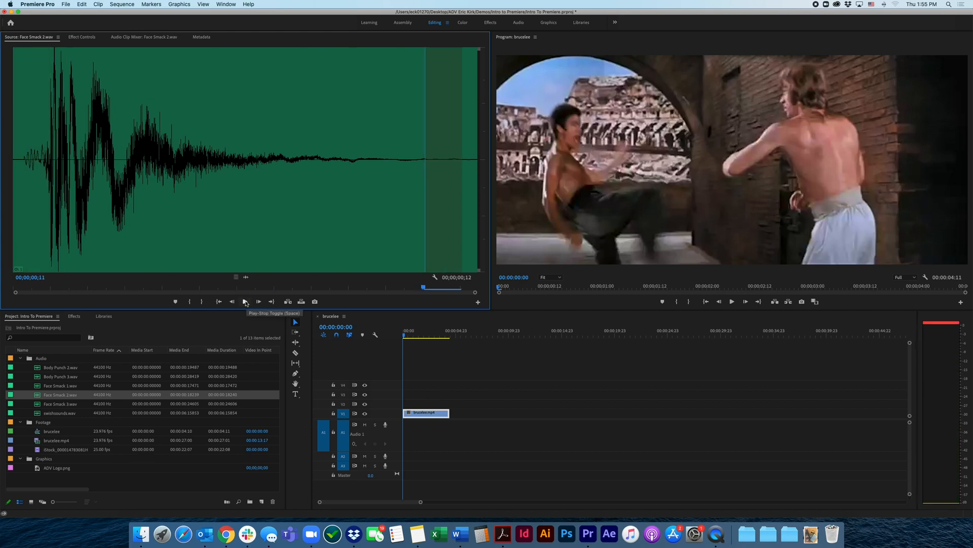
pyautogui.doubleClick(38, 404)
pyautogui.click(245, 301)
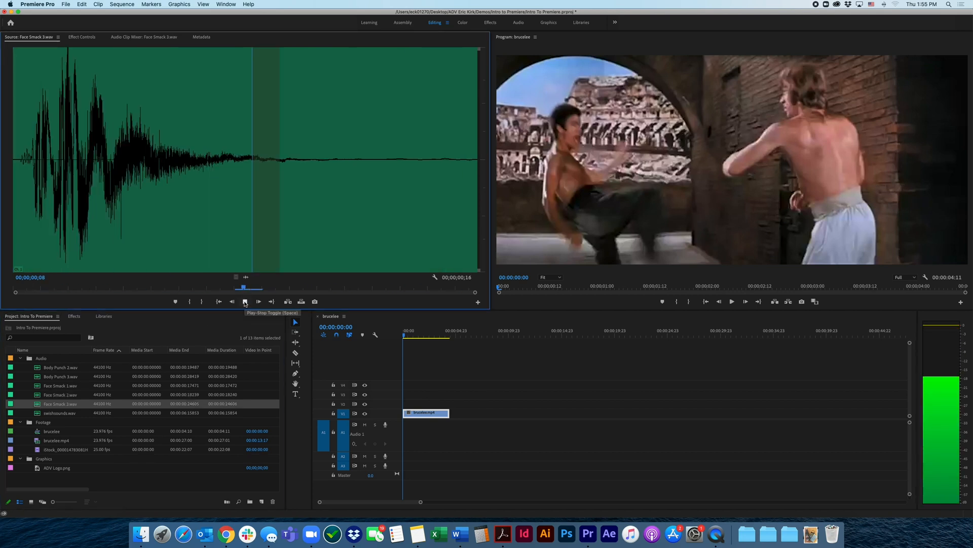
pyautogui.doubleClick(36, 415)
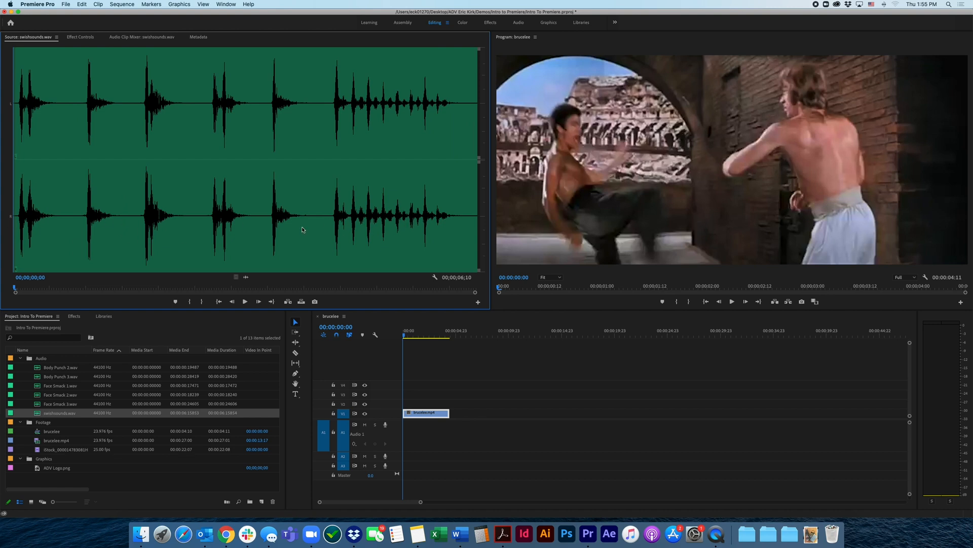
pyautogui.click(245, 302)
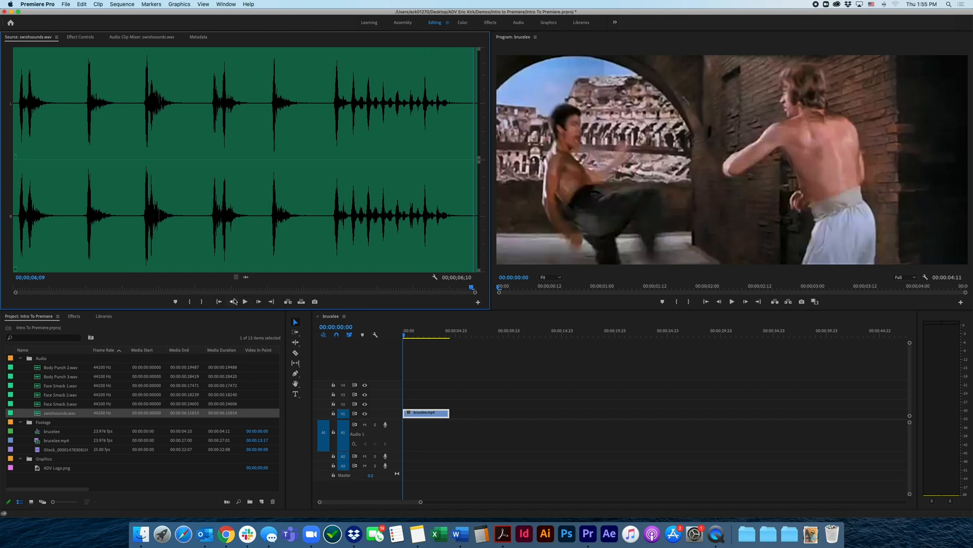
# Reopen Body Punch 2.wav in the Source monitor, and examine the opening kick in the sequence frame by frame between 00:00:00:00 and 00:00:00:04
pyautogui.doubleClick(37, 370)
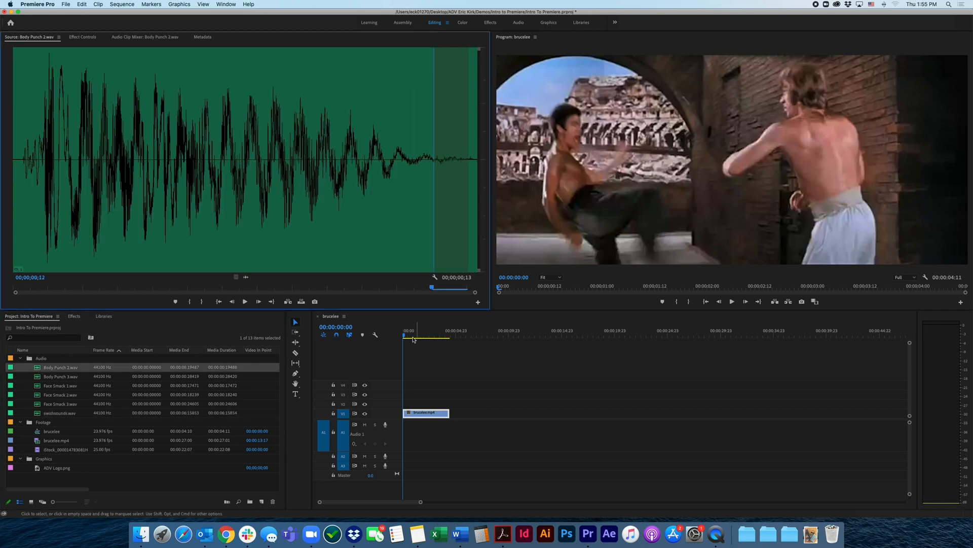
pyautogui.moveTo(404, 337); pyautogui.dragTo(405, 338)
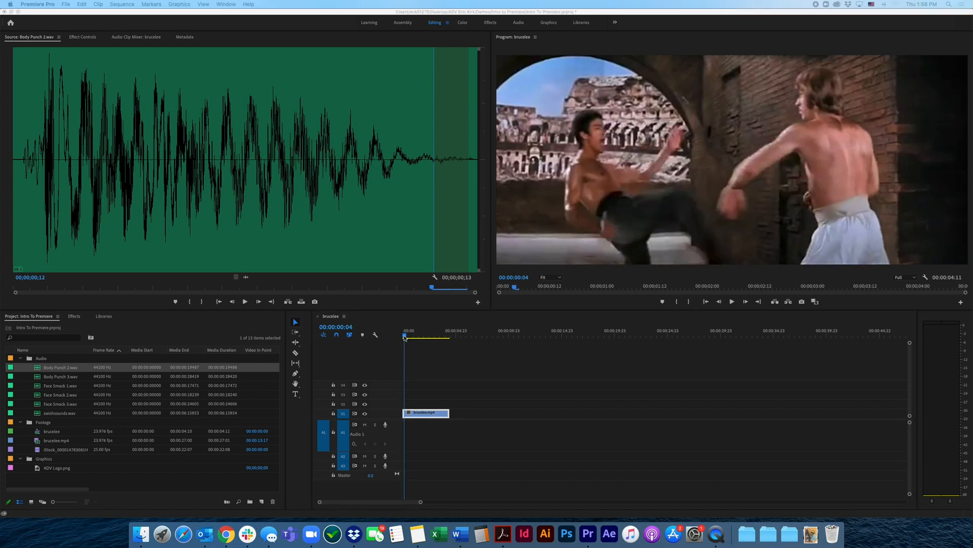
pyautogui.click(416, 350)
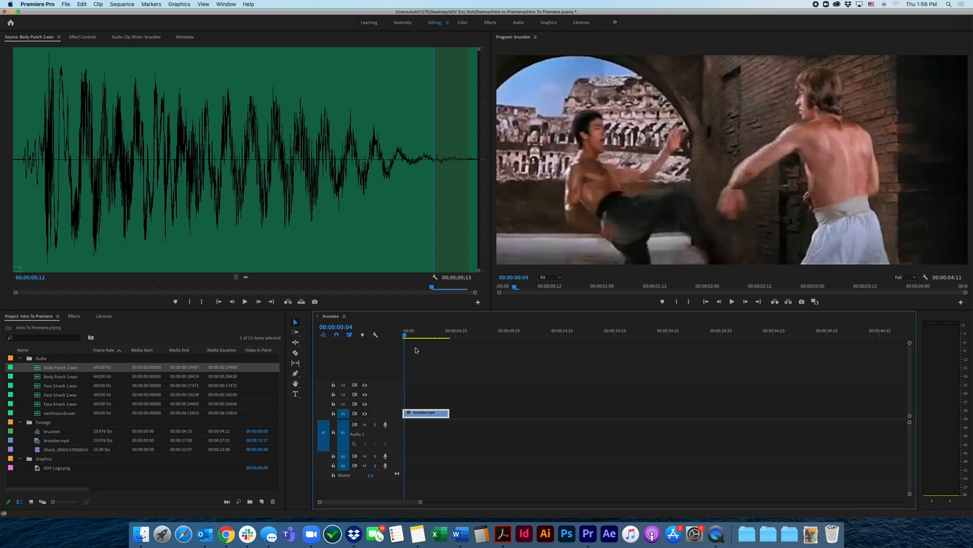
pyautogui.press('Right')
pyautogui.press('Right')
pyautogui.press('Left')
pyautogui.press('Left')
pyautogui.press('Left')
pyautogui.press('Left')
pyautogui.press('Left')
pyautogui.press('Left')
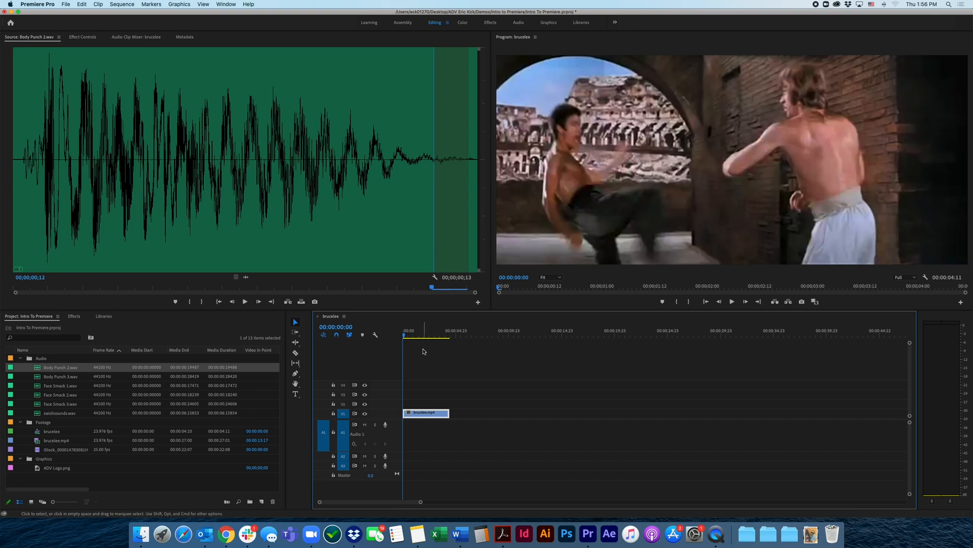
pyautogui.press('Right')
pyautogui.press('Right')
pyautogui.press('Right')
pyautogui.press('Right')
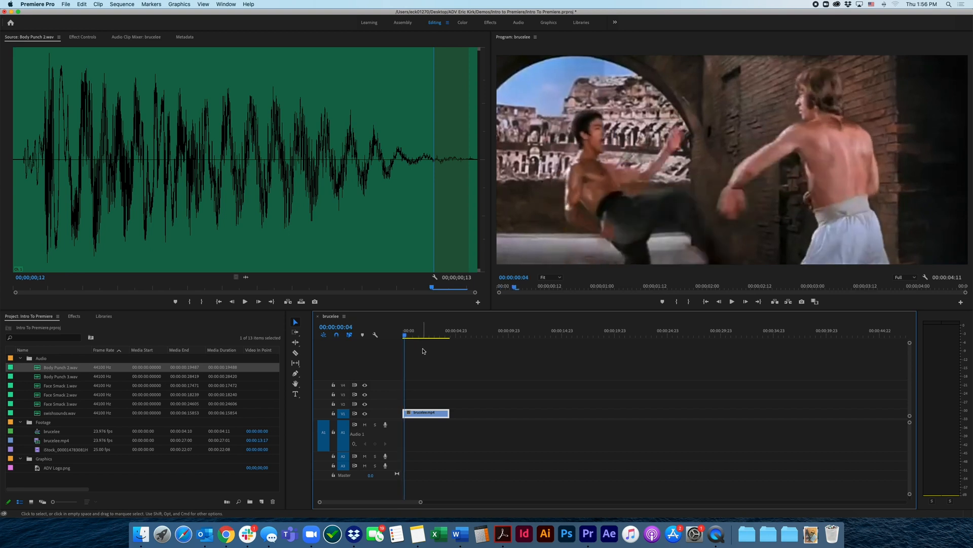
pyautogui.press('Left')
pyautogui.press('Left')
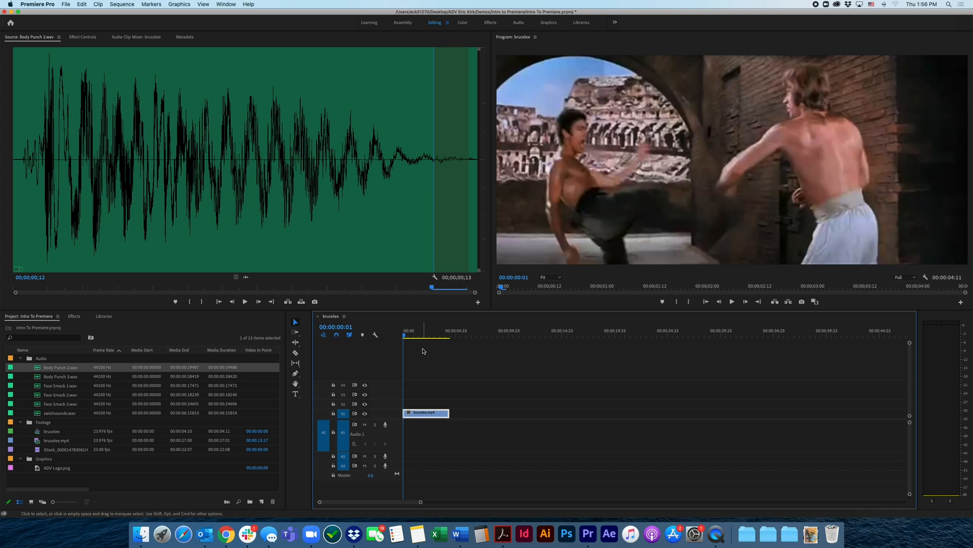
pyautogui.press('Left')
pyautogui.press('Right')
pyautogui.press('Right')
pyautogui.press('Right')
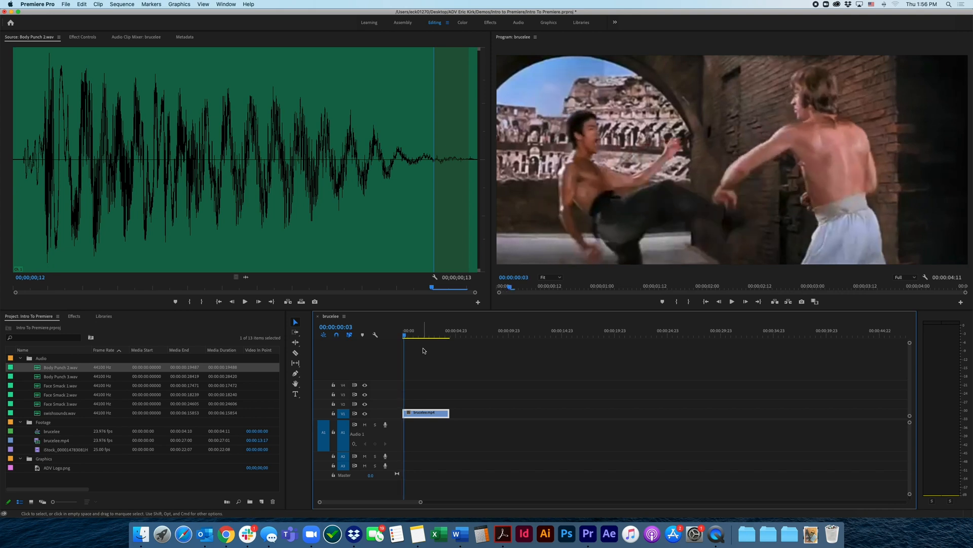
pyautogui.press('Left')
pyautogui.press('Left')
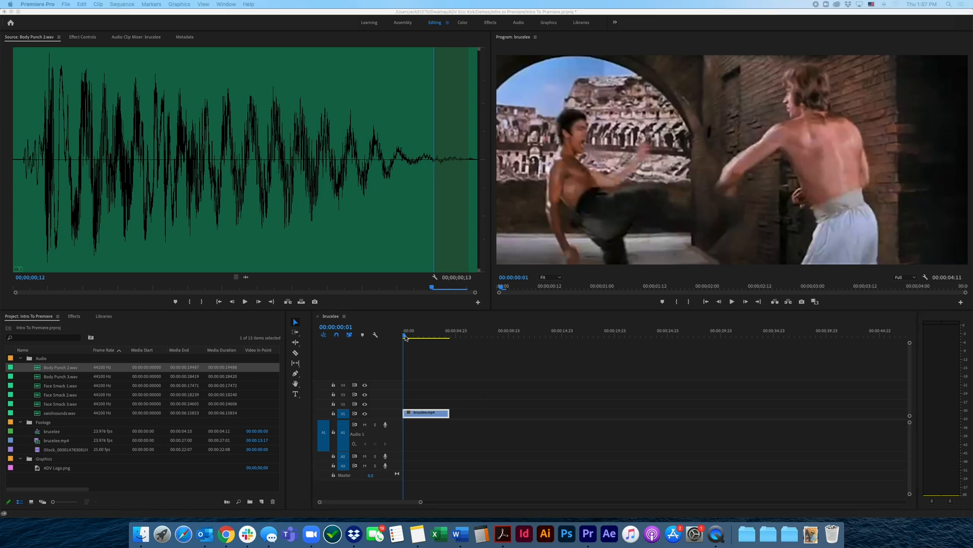
# Advance the sequence playhead to the arm strike at 00:00:00:14 and place Body Punch 2.wav there on track A1
pyautogui.click(405, 338)
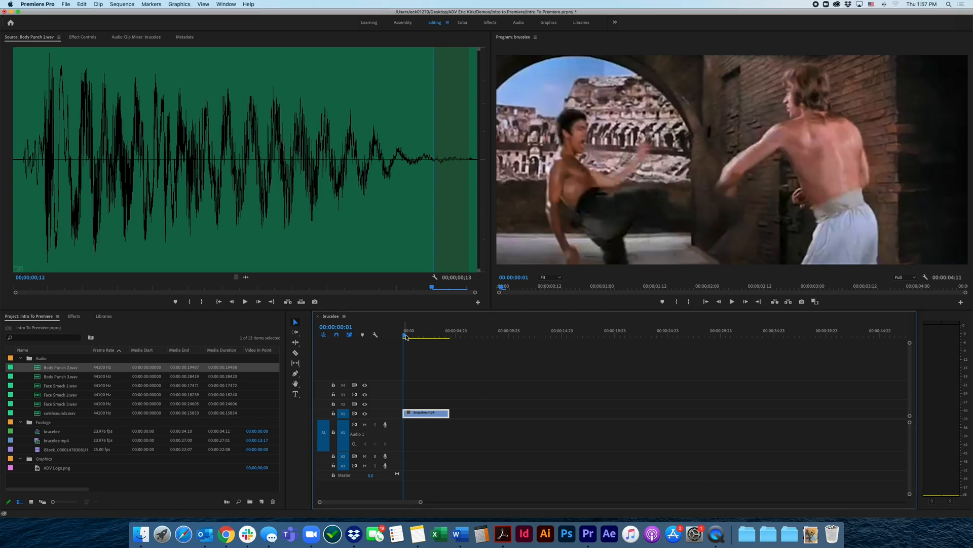
pyautogui.moveTo(405, 336); pyautogui.dragTo(405, 338)
pyautogui.press('Right')
pyautogui.press('Right')
pyautogui.press('Right')
pyautogui.press('Right')
pyautogui.press('Right')
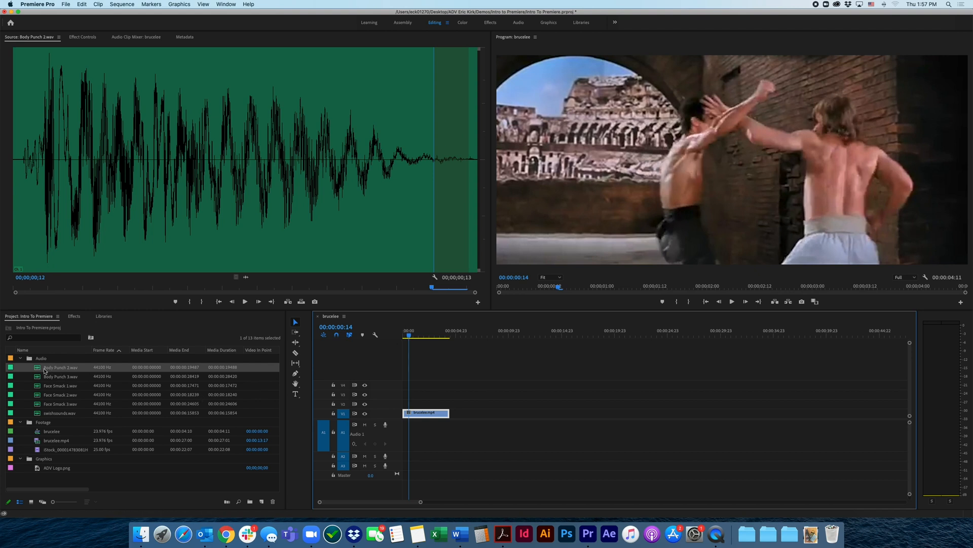
pyautogui.moveTo(39, 370); pyautogui.dragTo(411, 434)
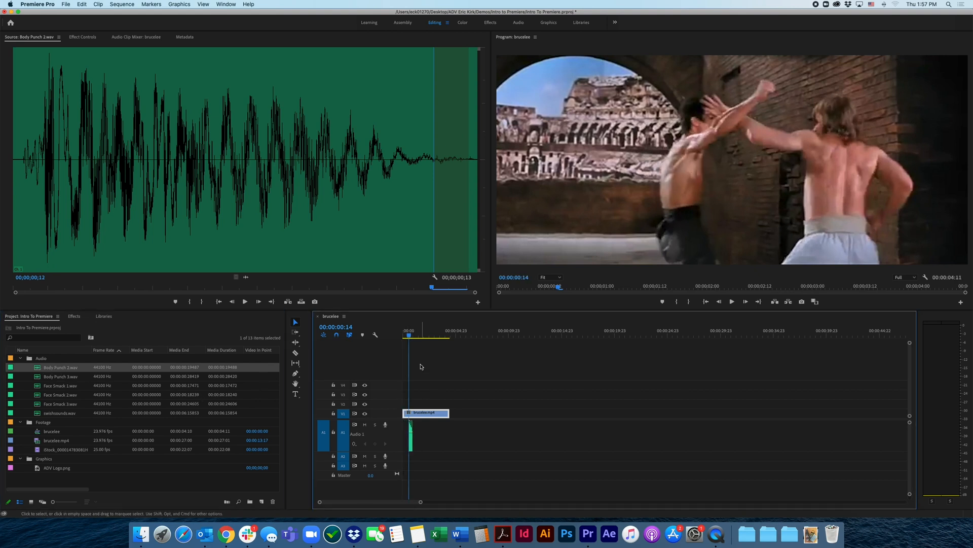
# Play the sequence from the start to check the punch sound's timing, and inspect the frames around 00:00:00:17 one by one
pyautogui.click(403, 337)
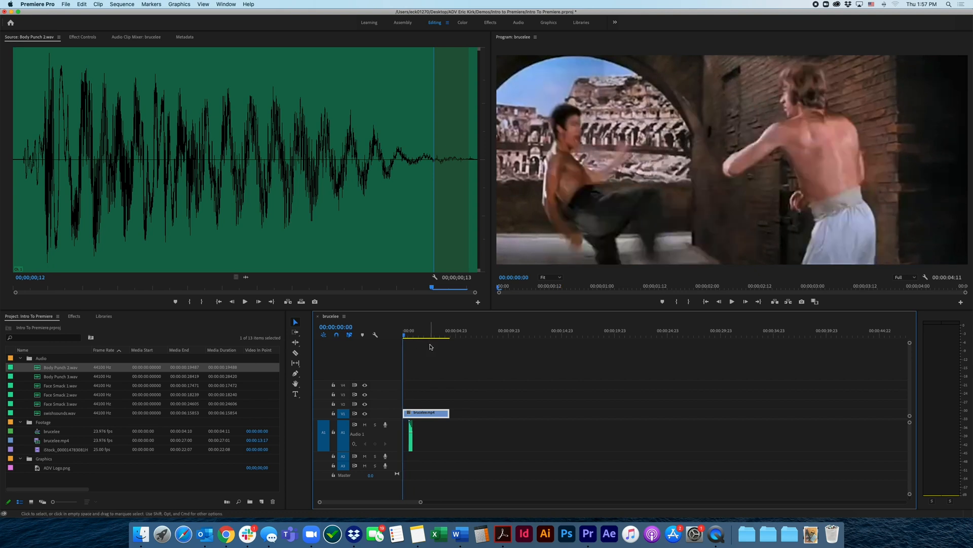
pyautogui.press('space')
pyautogui.press('space')
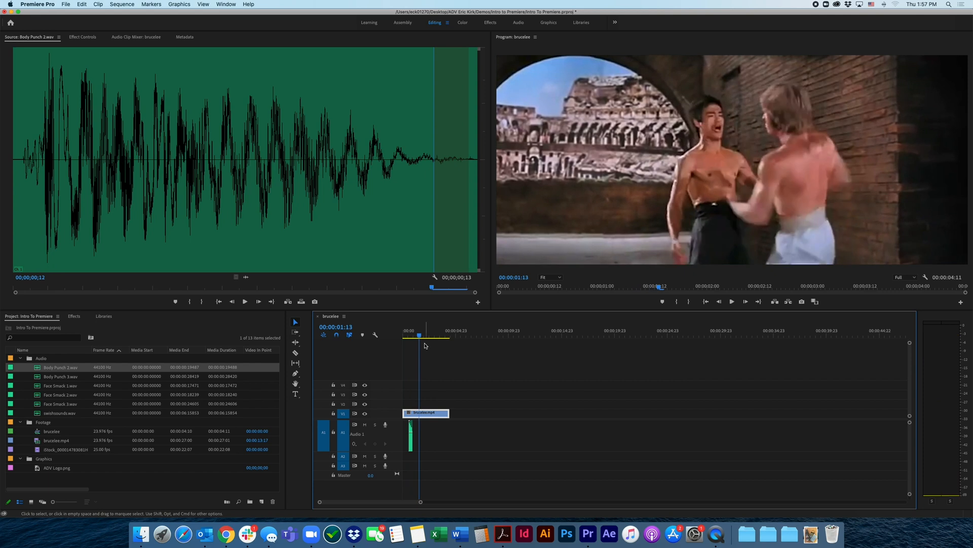
pyautogui.moveTo(421, 335); pyautogui.dragTo(410, 339)
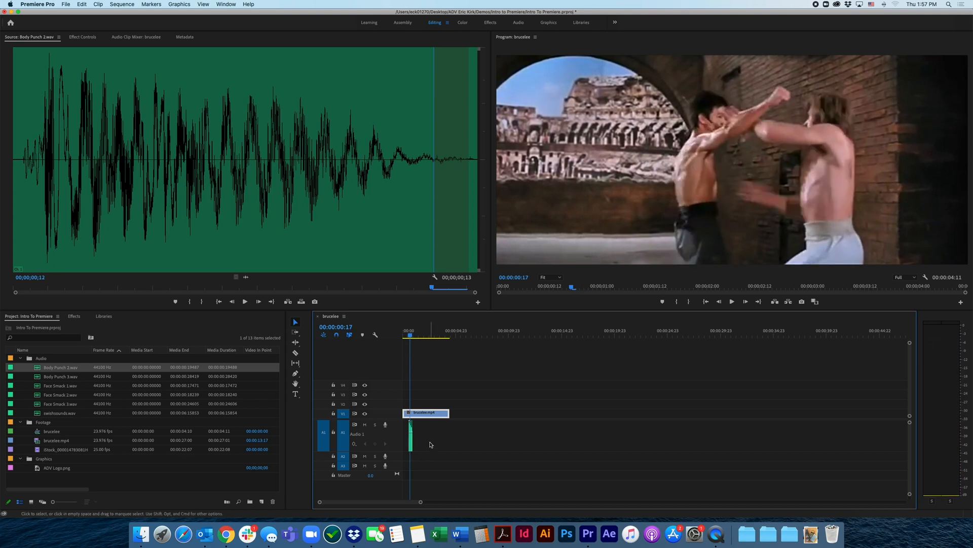
pyautogui.press('Left')
pyautogui.press('Right')
pyautogui.press('Right')
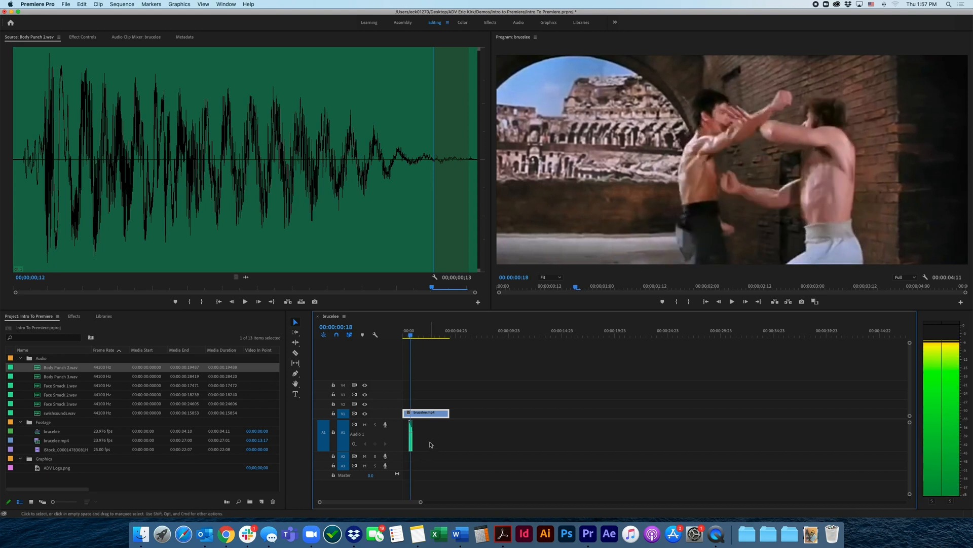
# Step the sequence playhead to the hit at 00:00:00:19 and place Body Punch 3.wav there on track A2
pyautogui.press('Right')
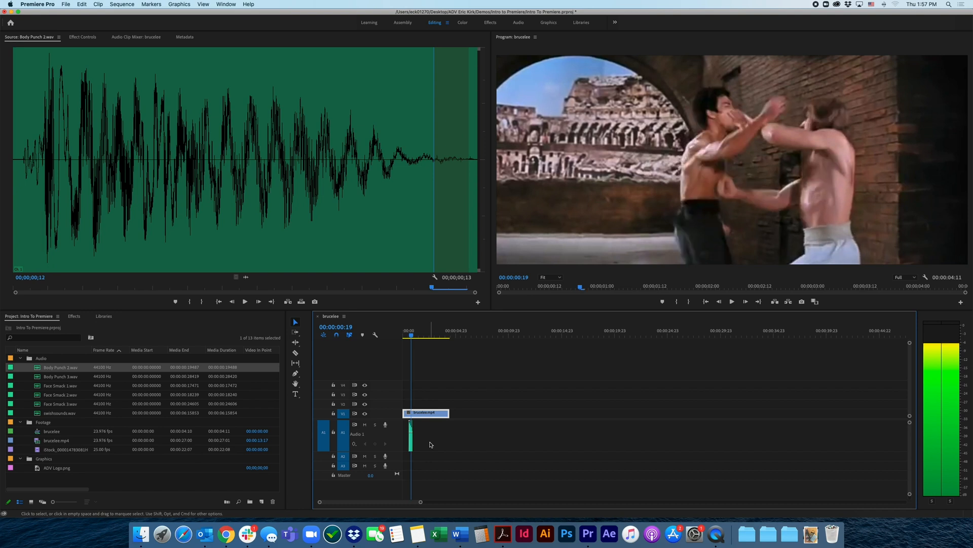
pyautogui.press('Left')
pyautogui.press('Right')
pyautogui.click(38, 379)
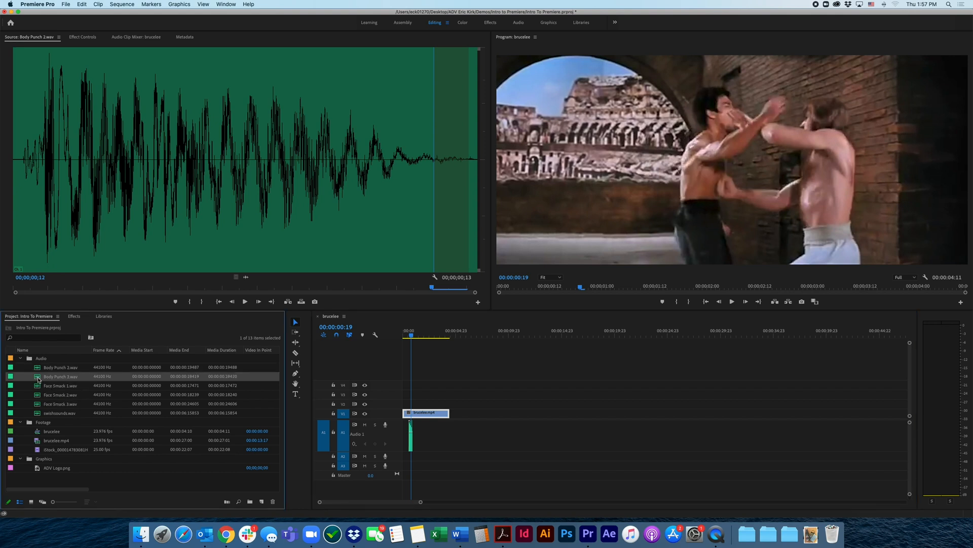
pyautogui.moveTo(62, 383); pyautogui.dragTo(415, 463)
# Play the sequence from the start to check the sounds, and place Face Smack 1.wav on track A1 at the face hit at 00:00:01:06
pyautogui.moveTo(411, 335); pyautogui.dragTo(405, 339)
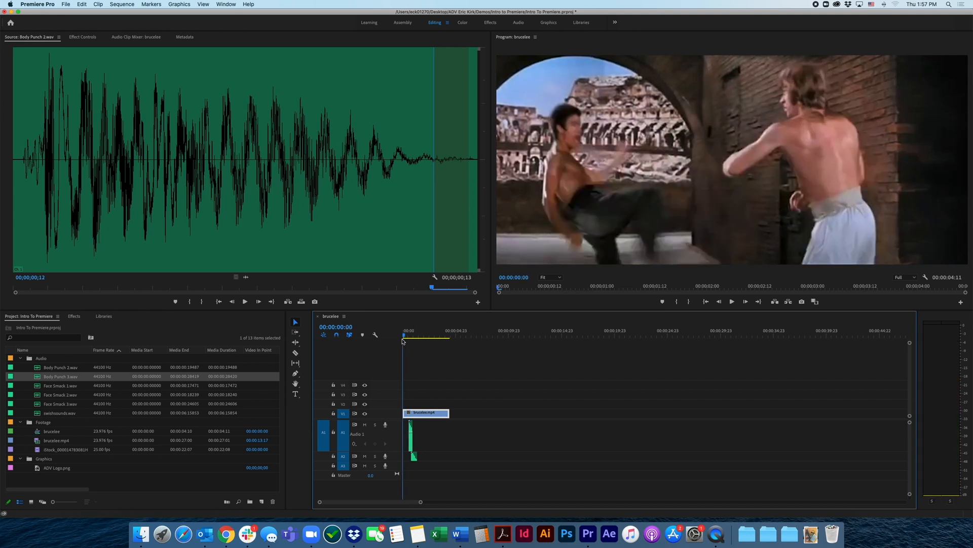
pyautogui.press('space')
pyautogui.press('space')
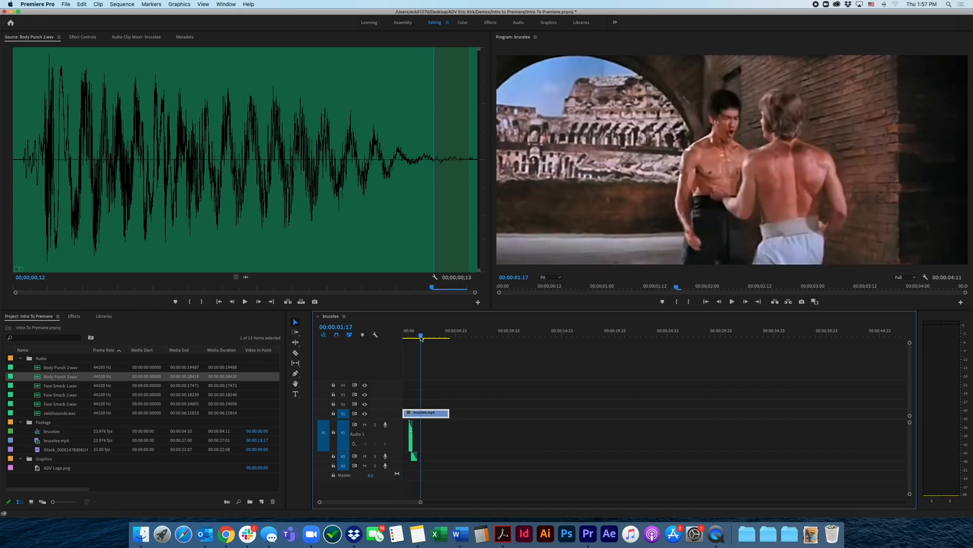
pyautogui.moveTo(420, 336)
pyautogui.mouseDown()
pyautogui.moveTo(405, 339)
pyautogui.moveTo(417, 338)
pyautogui.mouseUp()
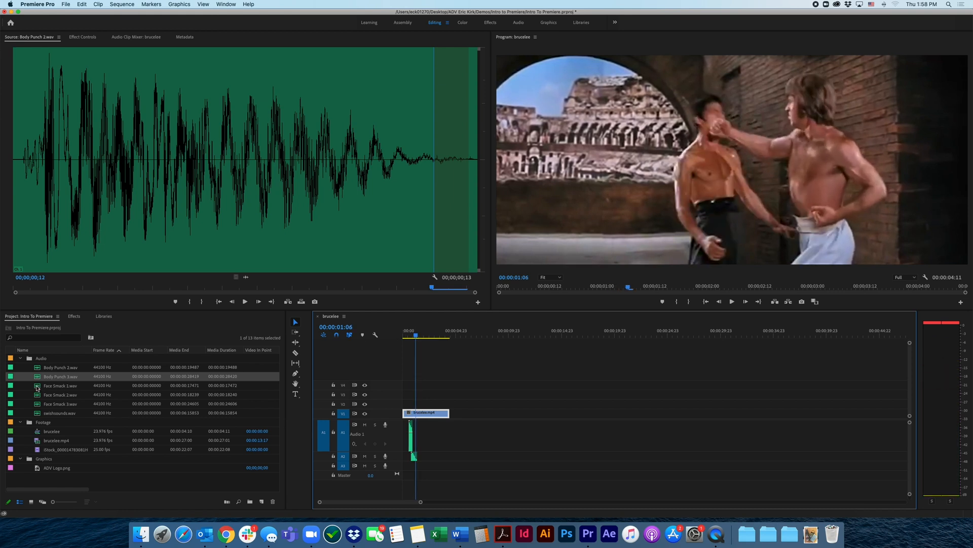
pyautogui.moveTo(36, 388); pyautogui.dragTo(421, 440)
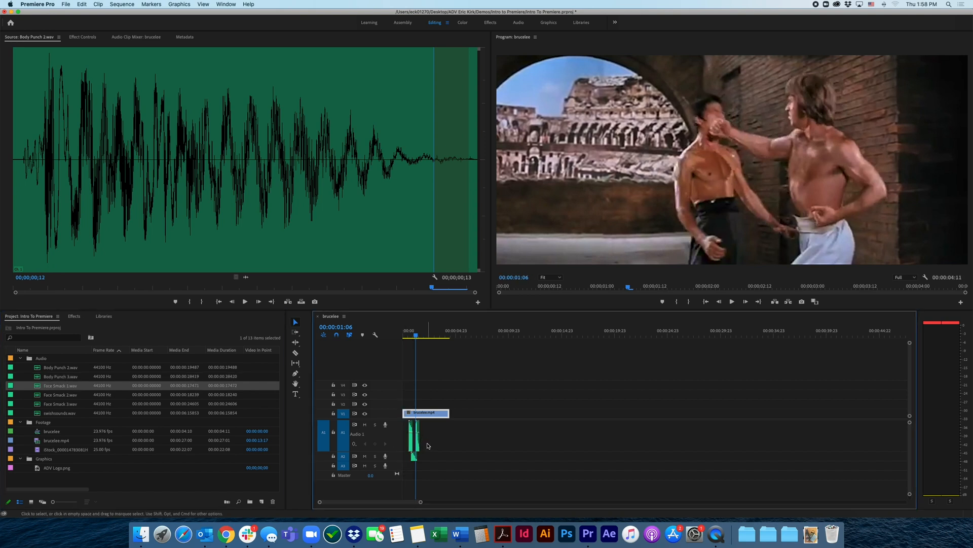
# Increase the height of audio track A2 and place Face Smack 2.wav on track A1 at the hit at 00:00:01:23
pyautogui.scroll(2, 432, 440)
pyautogui.scroll(5, 432, 441)
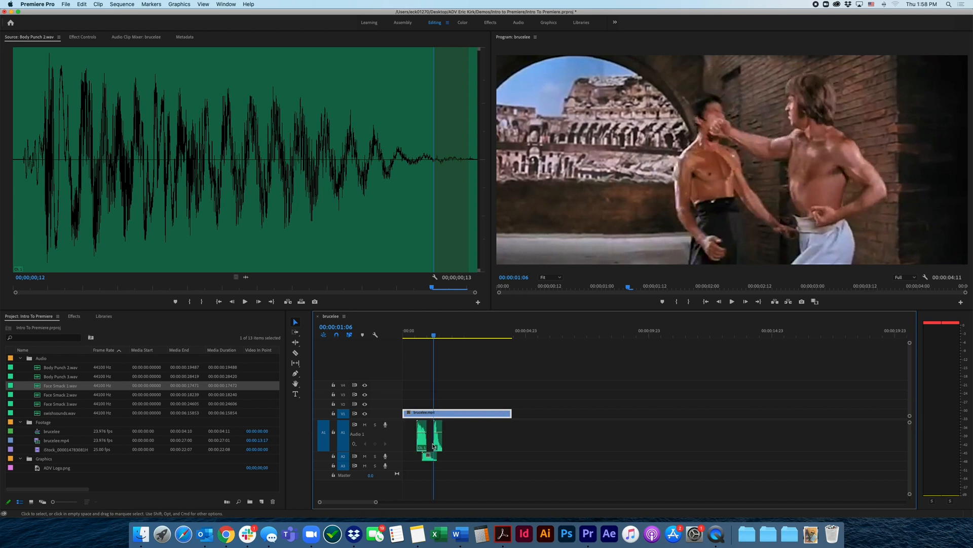
pyautogui.scroll(1, 437, 445)
pyautogui.hscroll(-5, 436, 445)
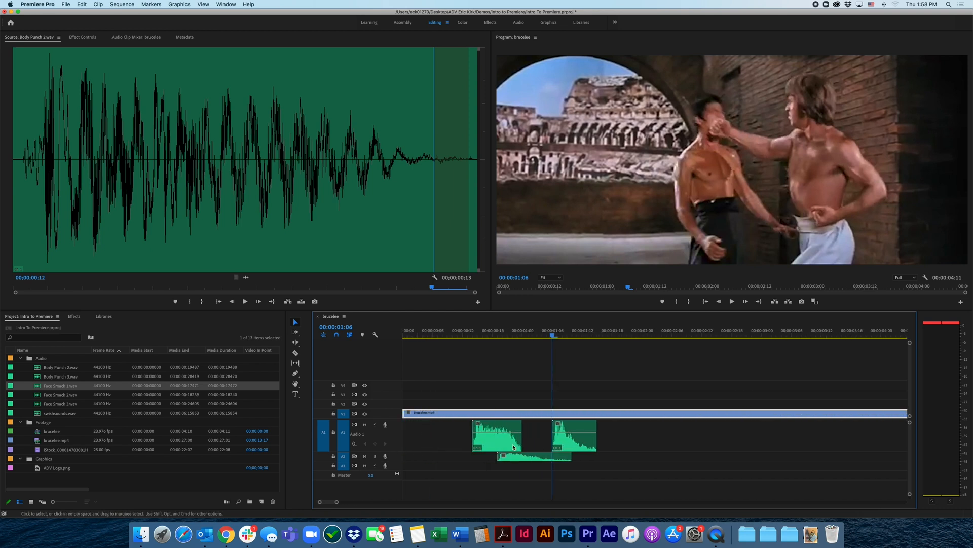
pyautogui.scroll(2, 543, 446)
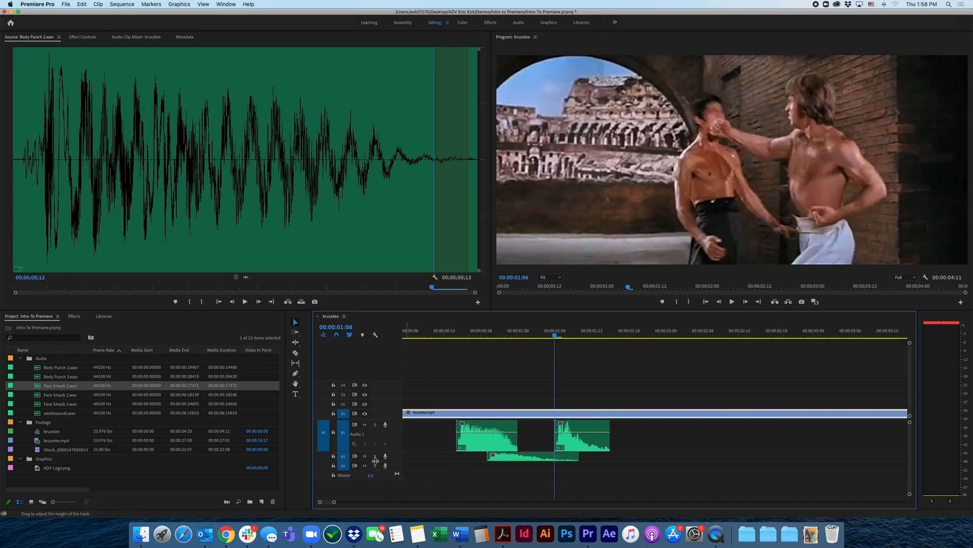
pyautogui.moveTo(378, 461); pyautogui.dragTo(378, 477)
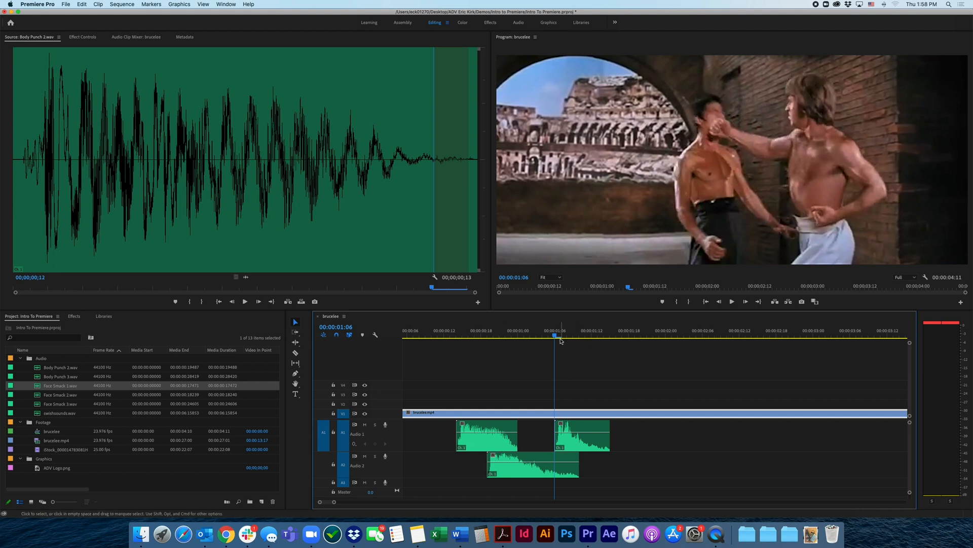
pyautogui.moveTo(555, 335); pyautogui.dragTo(659, 330)
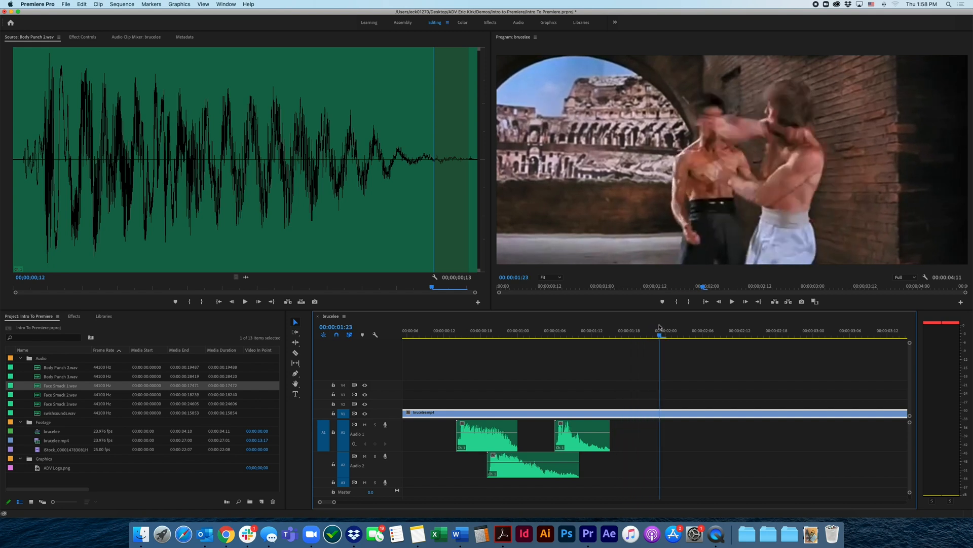
pyautogui.moveTo(37, 399); pyautogui.dragTo(668, 434)
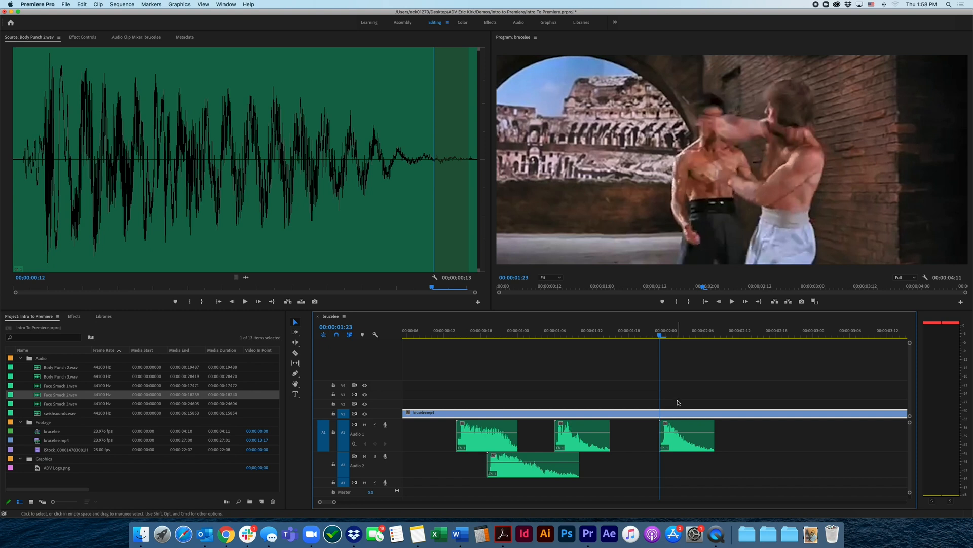
# Play the sequence from the start to find the next hit, and place Body Punch 3.wav on track A2 at 00:00:02:11
pyautogui.moveTo(442, 335); pyautogui.dragTo(396, 336)
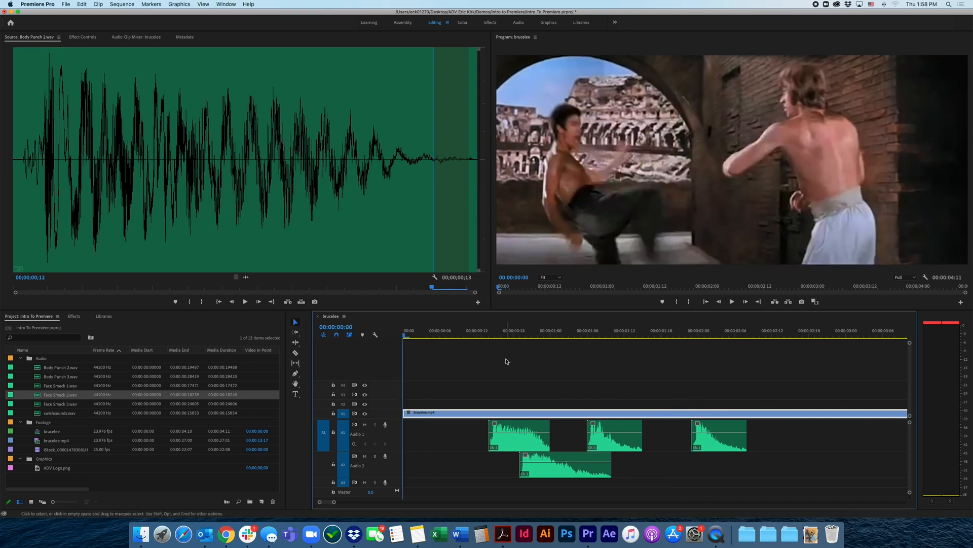
pyautogui.press('space')
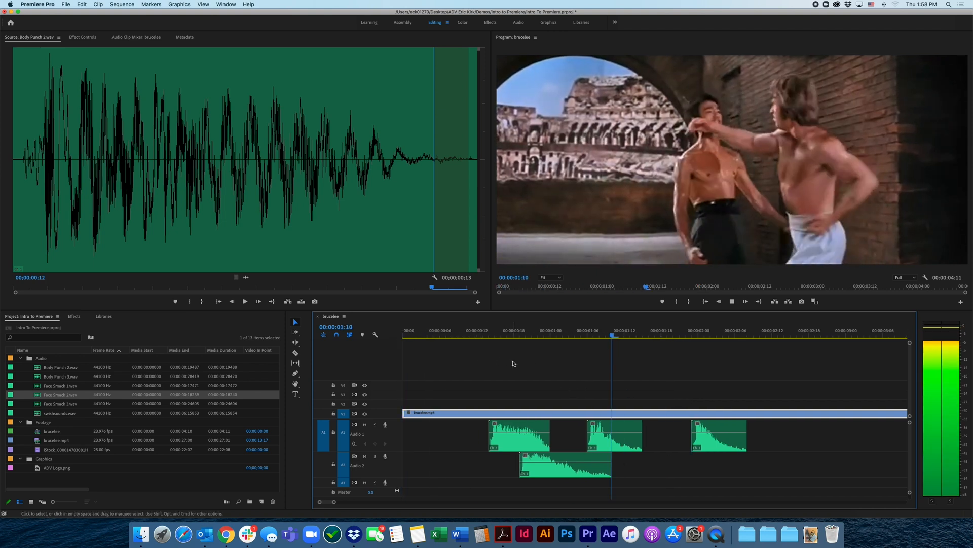
pyautogui.press('space')
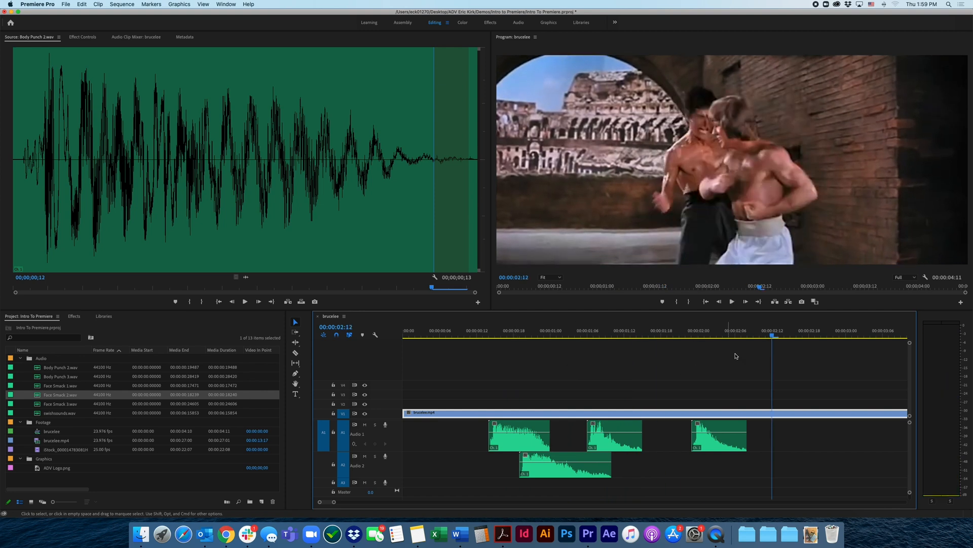
pyautogui.moveTo(770, 341)
pyautogui.mouseDown()
pyautogui.moveTo(661, 363)
pyautogui.moveTo(766, 339)
pyautogui.mouseUp()
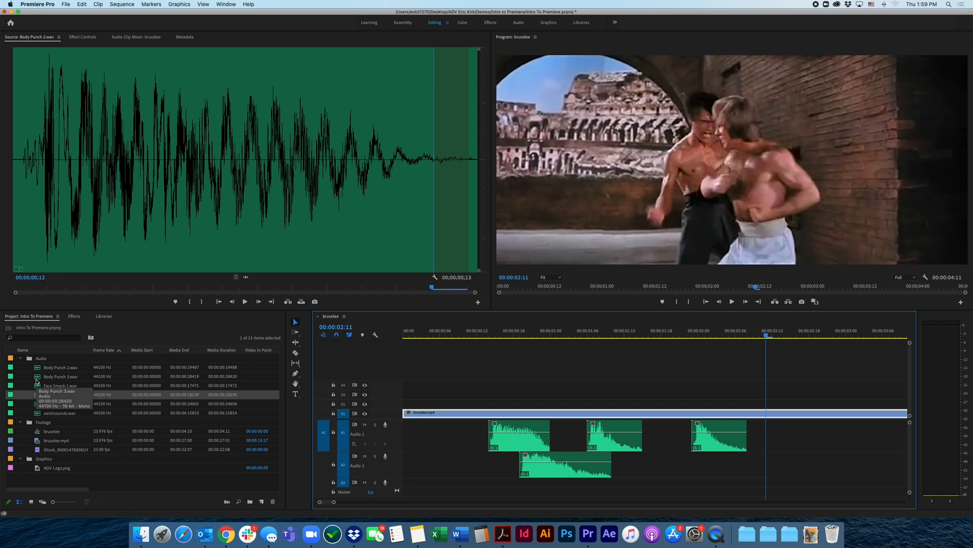
pyautogui.moveTo(37, 378); pyautogui.dragTo(775, 472)
# Advance the sequence playhead to the throw at 00:00:03:06 and audition swishsounds.wav from its start in the Source monitor
pyautogui.moveTo(767, 337); pyautogui.dragTo(883, 333)
pyautogui.hscroll(5, 831, 388)
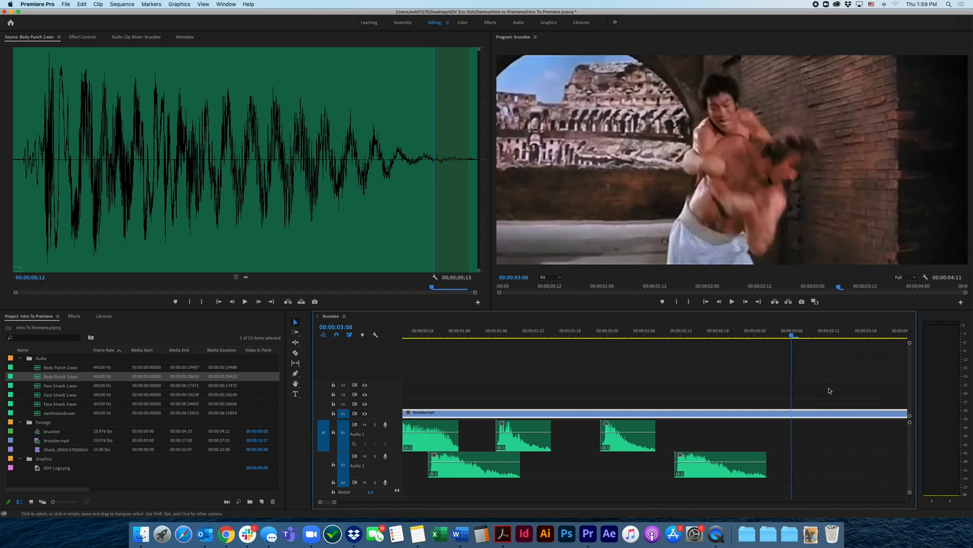
pyautogui.moveTo(747, 336)
pyautogui.mouseDown()
pyautogui.moveTo(774, 336)
pyautogui.moveTo(699, 338)
pyautogui.moveTo(770, 338)
pyautogui.moveTo(731, 338)
pyautogui.moveTo(746, 339)
pyautogui.mouseUp()
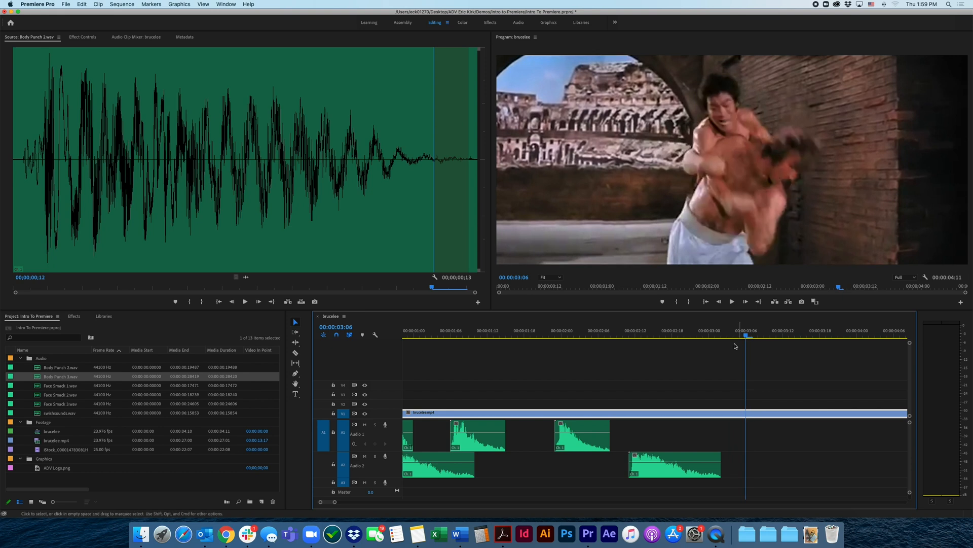
pyautogui.doubleClick(39, 413)
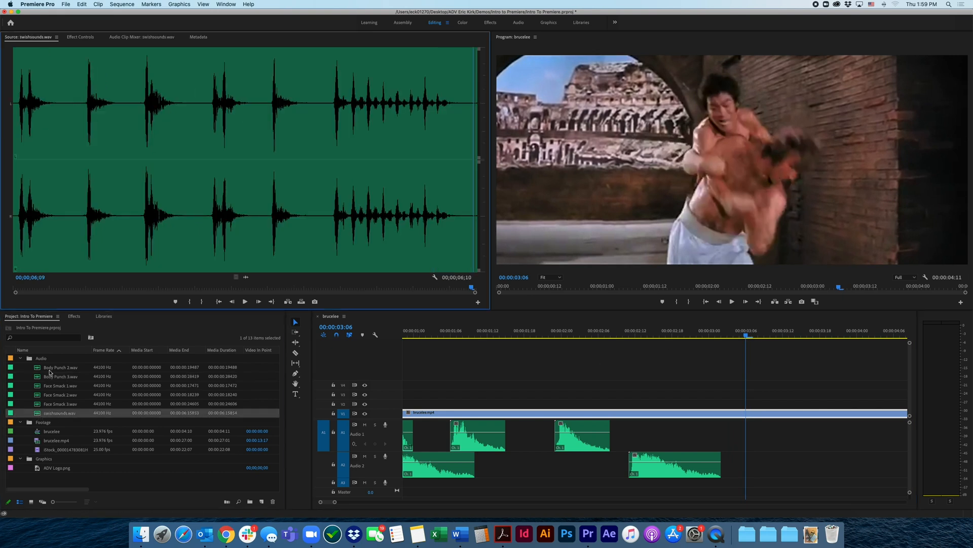
pyautogui.moveTo(42, 288); pyautogui.dragTo(12, 291)
pyautogui.press('space')
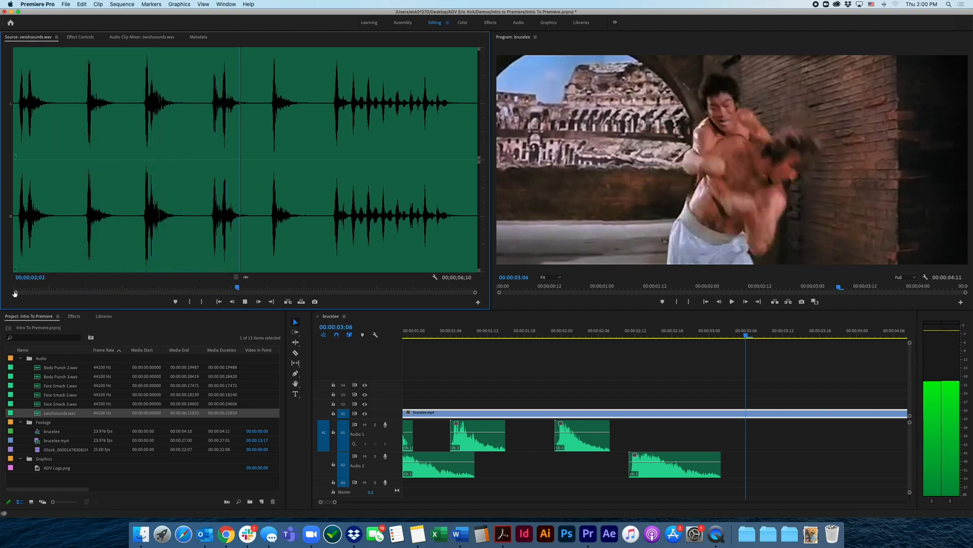
pyautogui.press('space')
# Mark the single swish in swishsounds.wav from 00;00;03;15 to 00;00;04;02 and place it on track A2 at 00:00:03:06
pyautogui.click(269, 288)
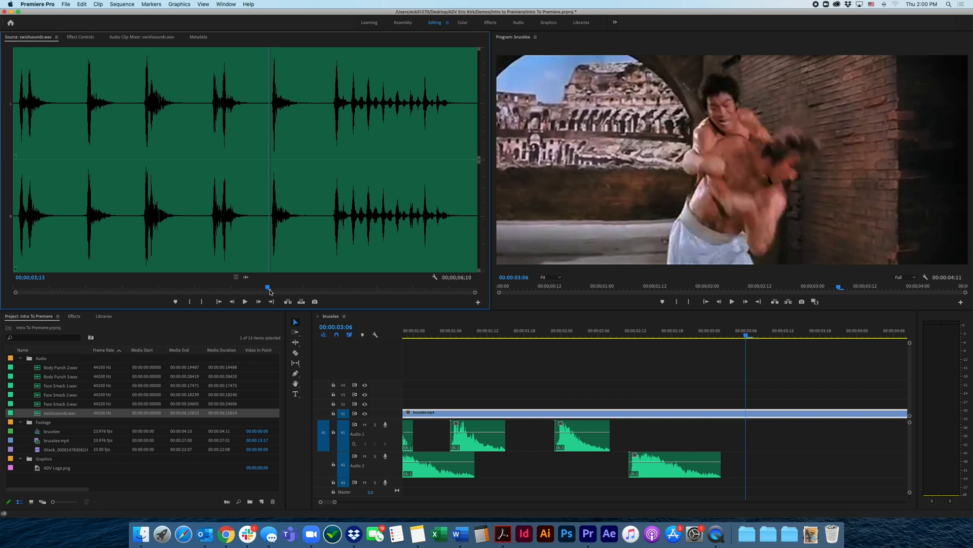
pyautogui.press('i')
pyautogui.moveTo(268, 288); pyautogui.dragTo(310, 283)
pyautogui.press('o')
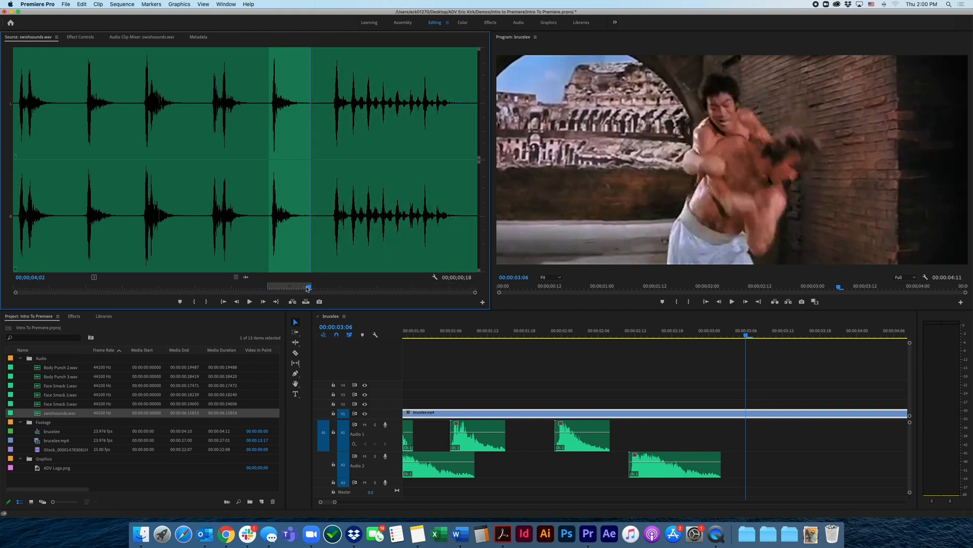
pyautogui.moveTo(245, 279); pyautogui.dragTo(750, 464)
# Play the sequence to find the hit without a sound, and place Body Punch 3.wav on track A2 at 00:00:01:15
pyautogui.click(741, 336)
pyautogui.press('space')
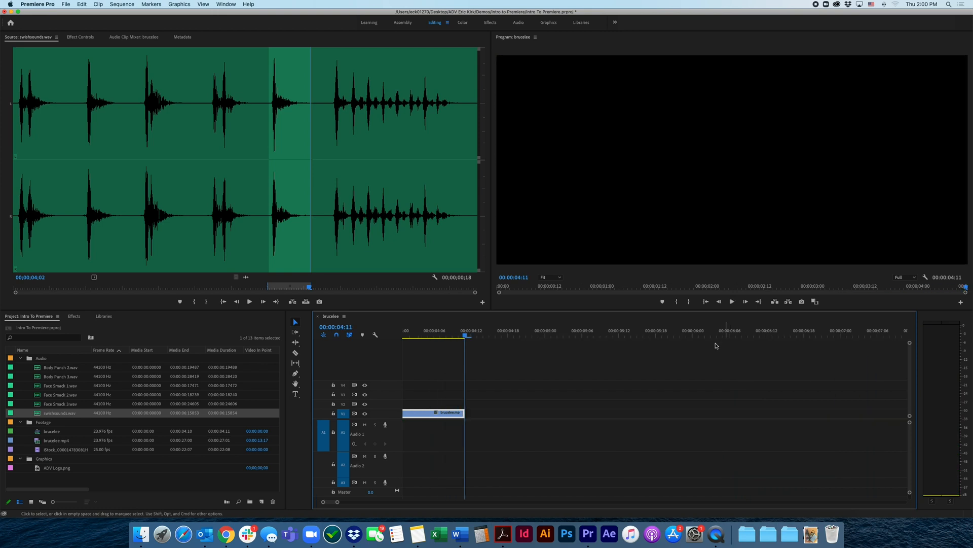
pyautogui.press('space')
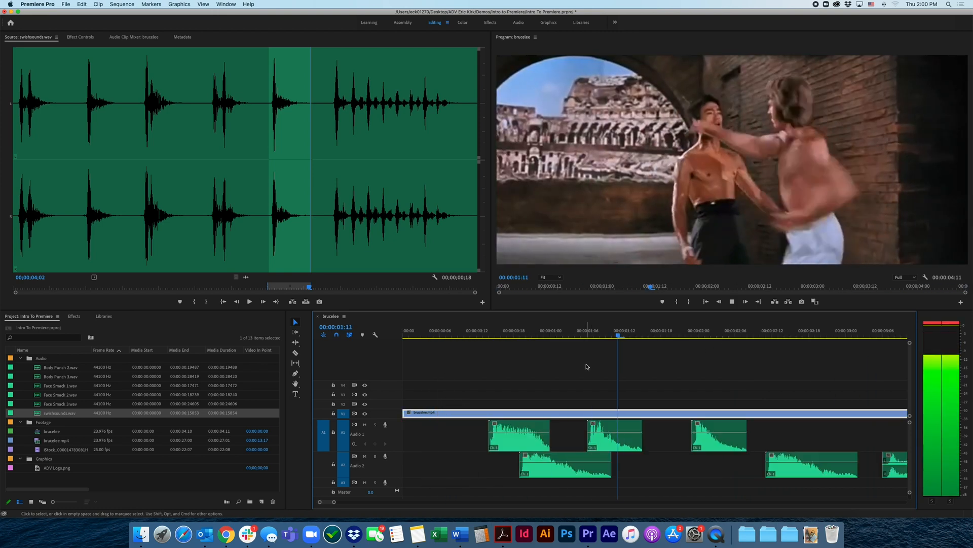
pyautogui.press('space')
pyautogui.moveTo(674, 340); pyautogui.dragTo(643, 338)
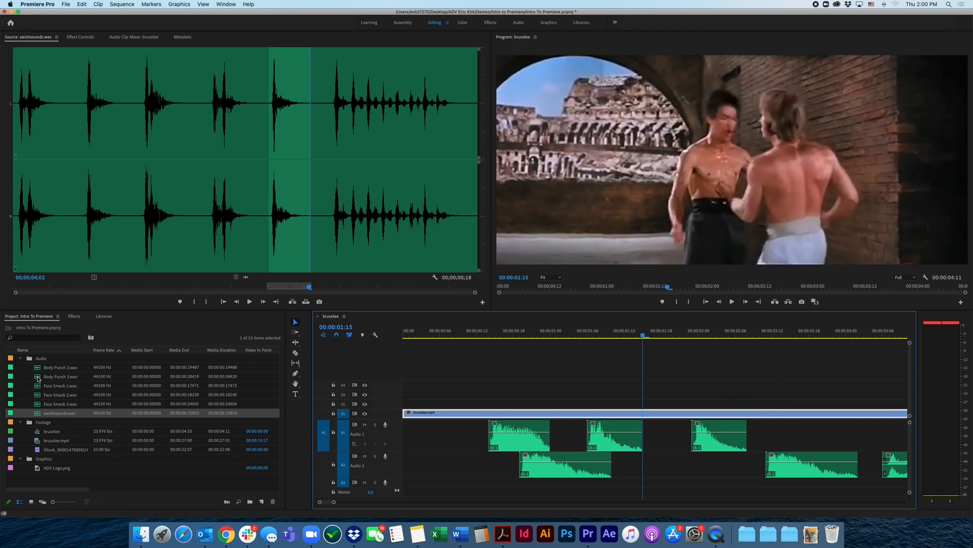
pyautogui.moveTo(38, 378); pyautogui.dragTo(645, 463)
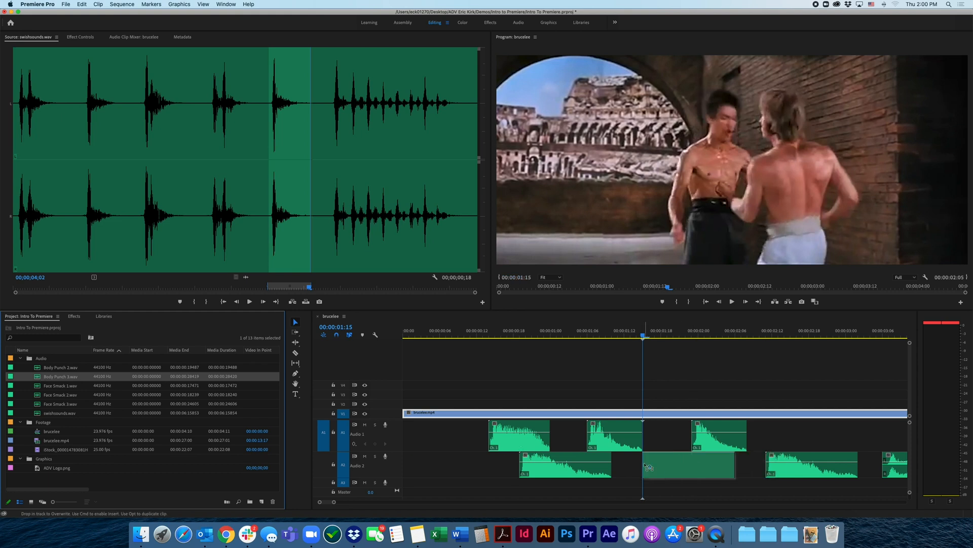
# Play the whole sequence from the start to review all sound effects, and return the playhead to 00:00:00:00
pyautogui.click(482, 336)
pyautogui.moveTo(476, 337); pyautogui.dragTo(386, 340)
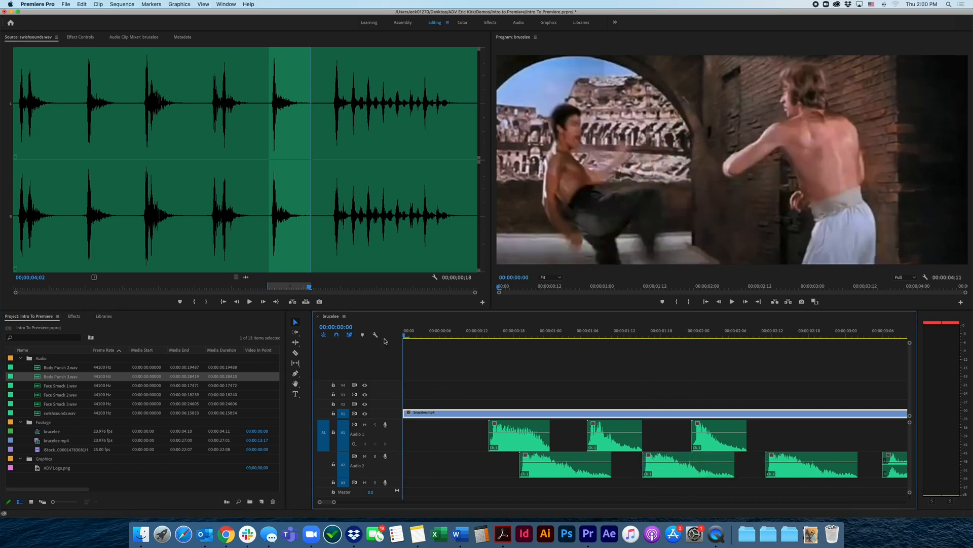
pyautogui.press('space')
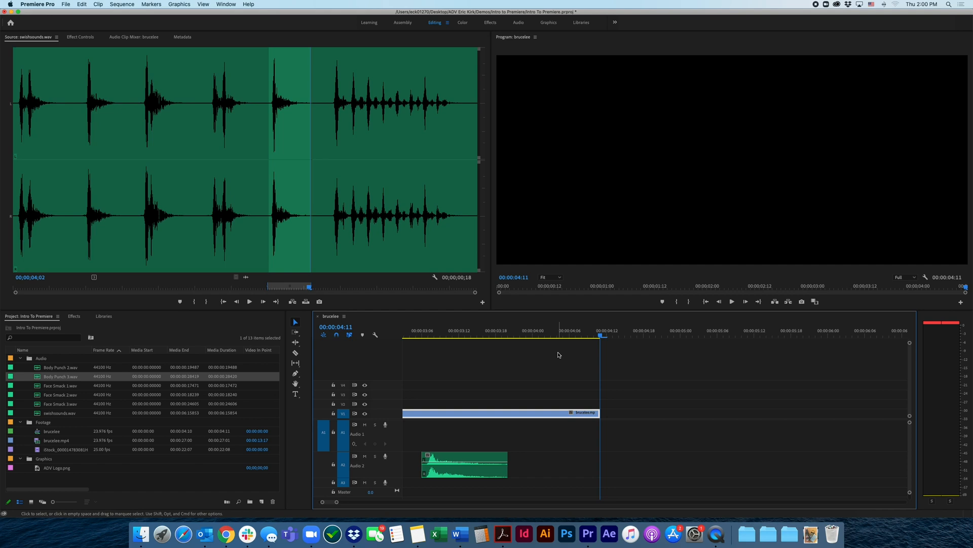
pyautogui.scroll(5, 557, 353)
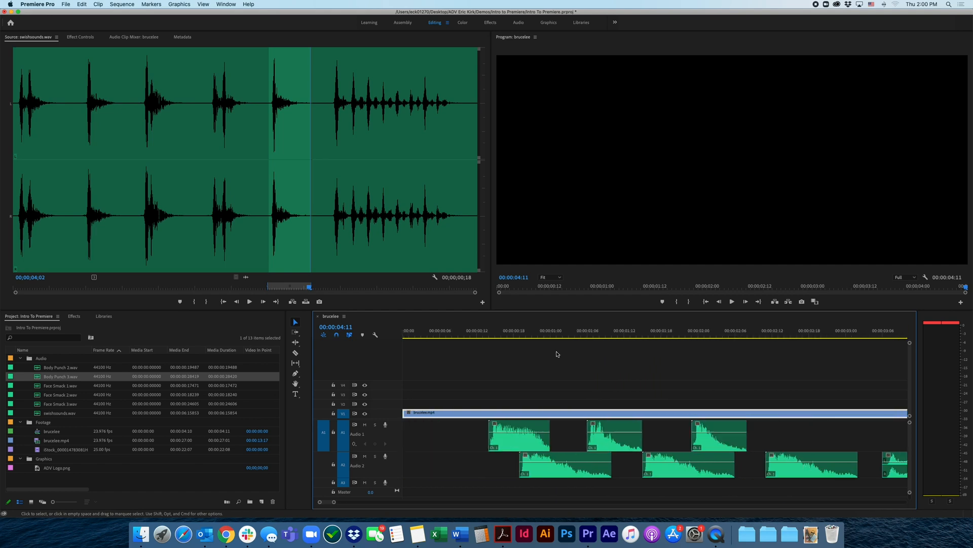
pyautogui.moveTo(520, 336); pyautogui.dragTo(401, 339)
pyautogui.click(473, 358)
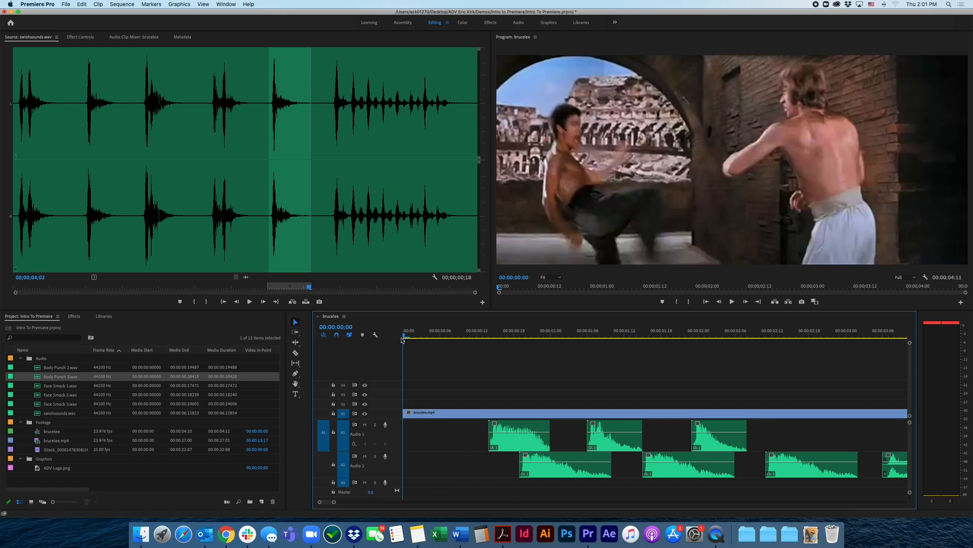
# Collapse the Audio, Footage and Graphics bins in the project
pyautogui.click(21, 359)
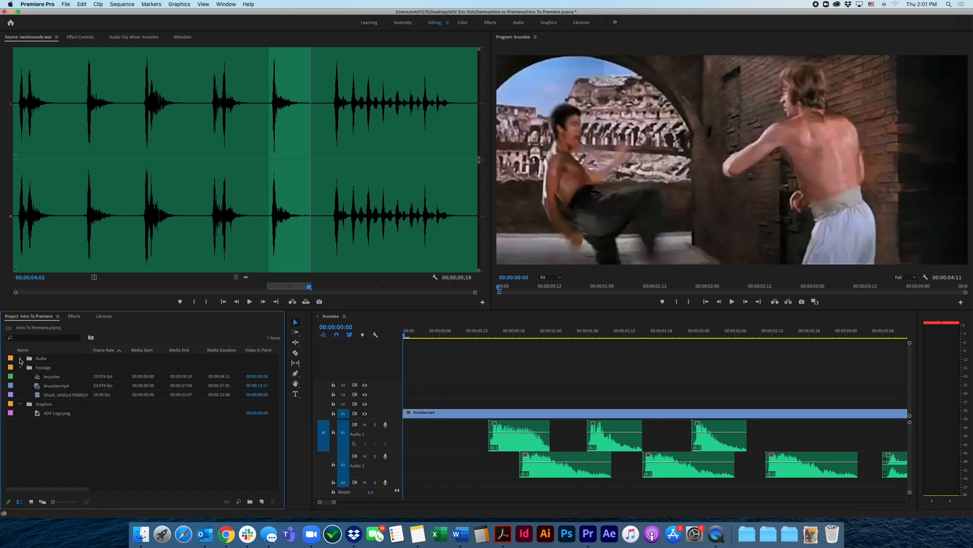
pyautogui.click(21, 368)
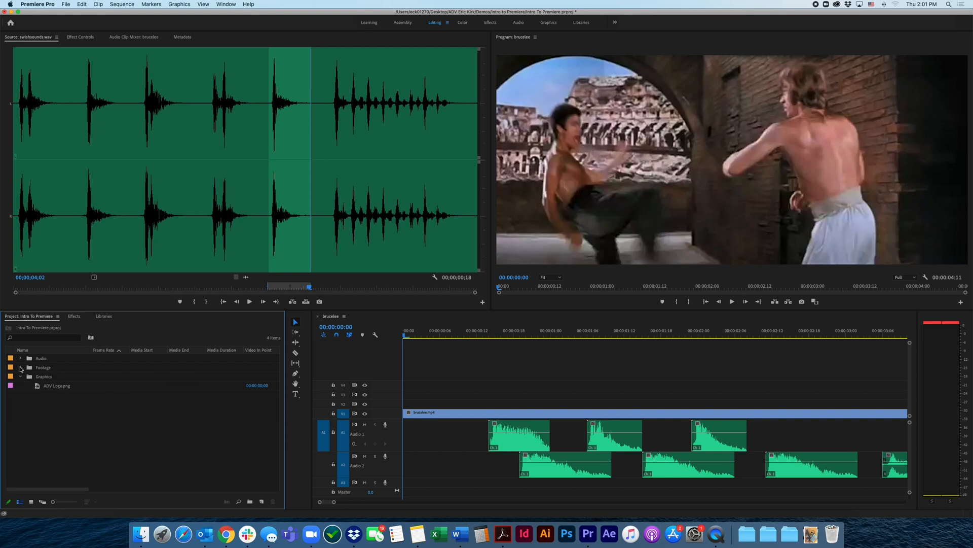
pyautogui.click(21, 377)
pyautogui.rightClick(71, 395)
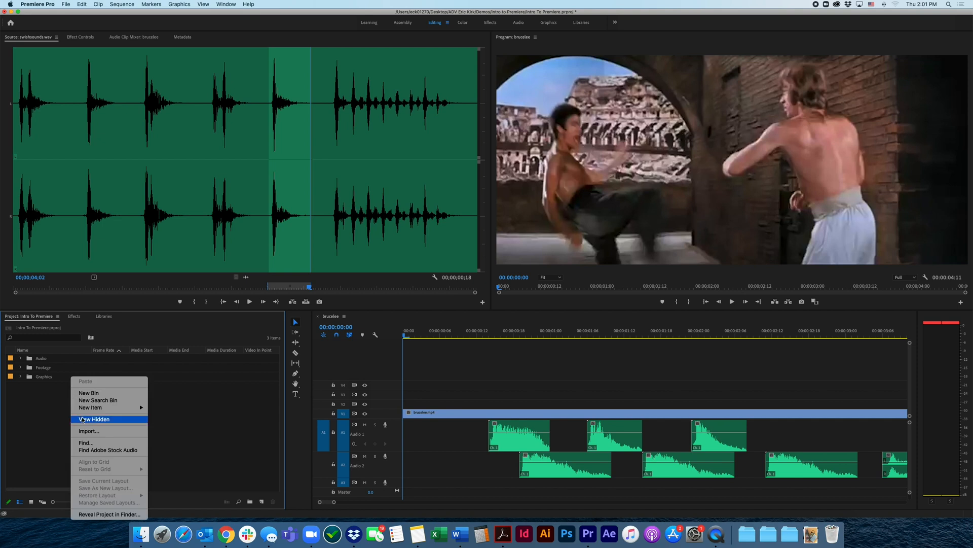
pyautogui.moveTo(94, 410)
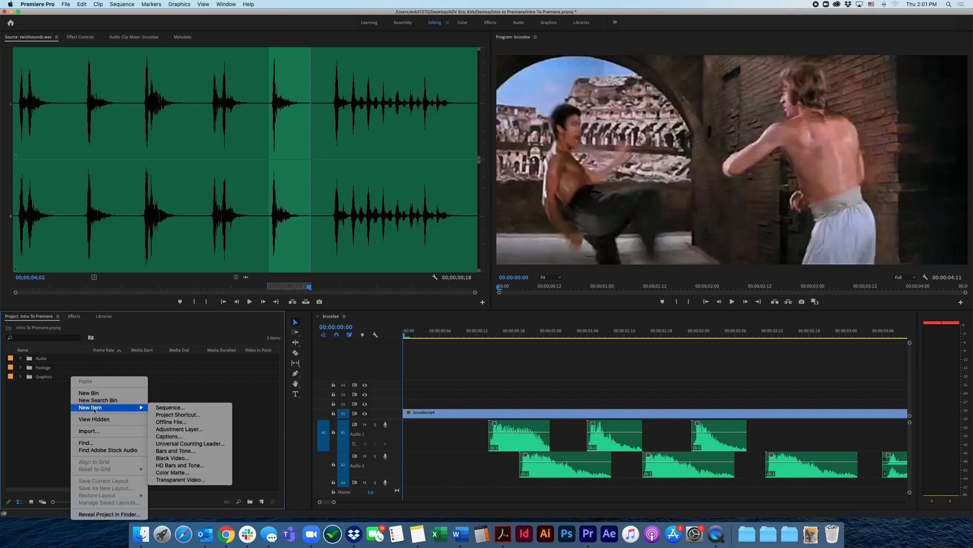
pyautogui.click(105, 430)
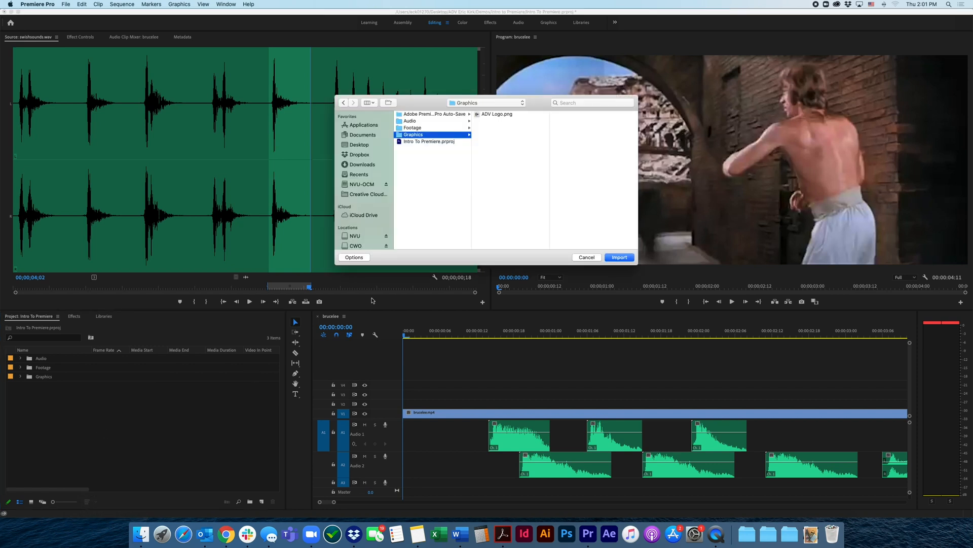
pyautogui.click(489, 102)
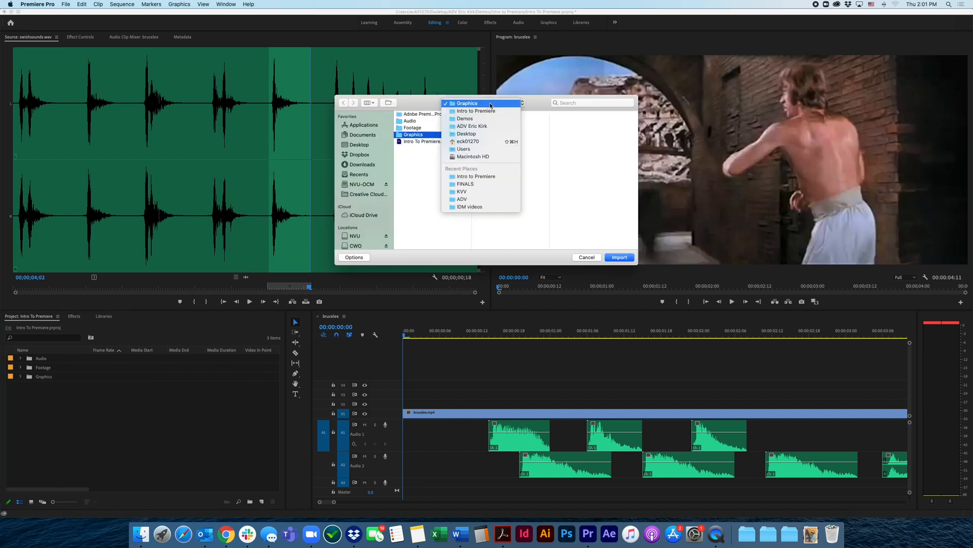
pyautogui.click(459, 127)
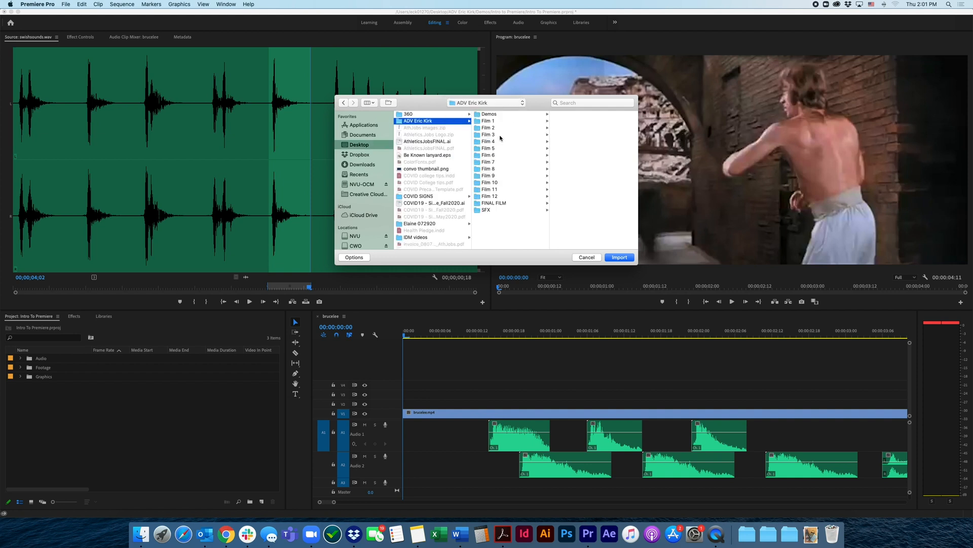
pyautogui.click(488, 210)
pyautogui.click(575, 115)
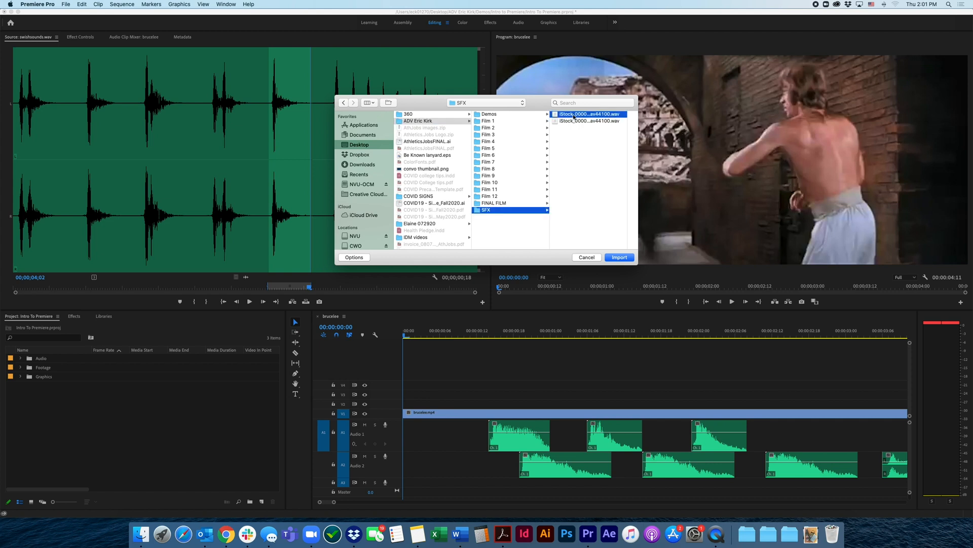
pyautogui.click(594, 154)
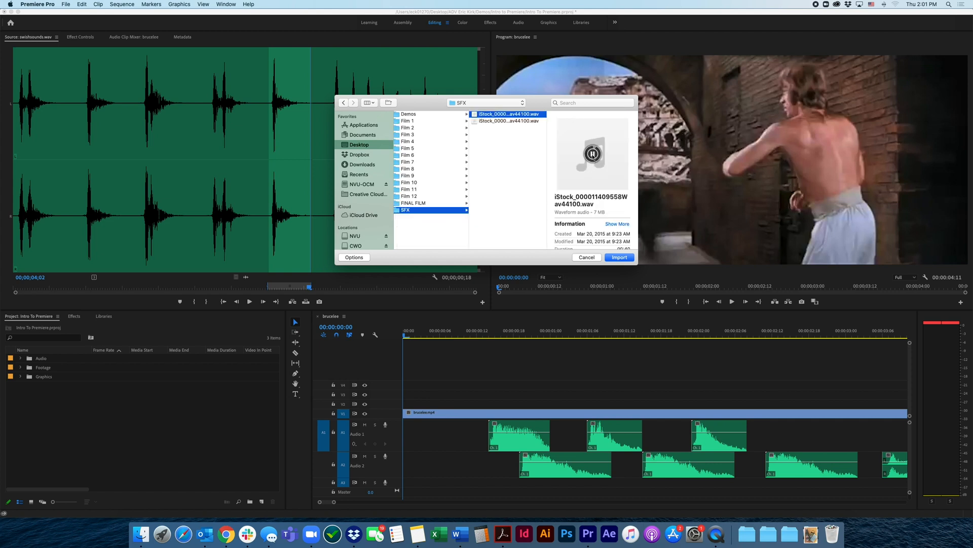
pyautogui.click(497, 121)
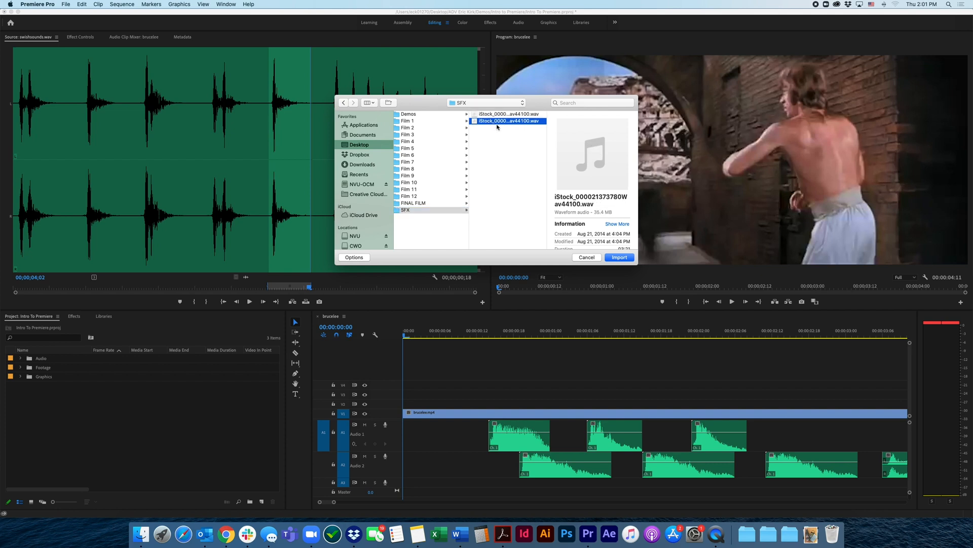
pyautogui.click(593, 154)
pyautogui.click(619, 257)
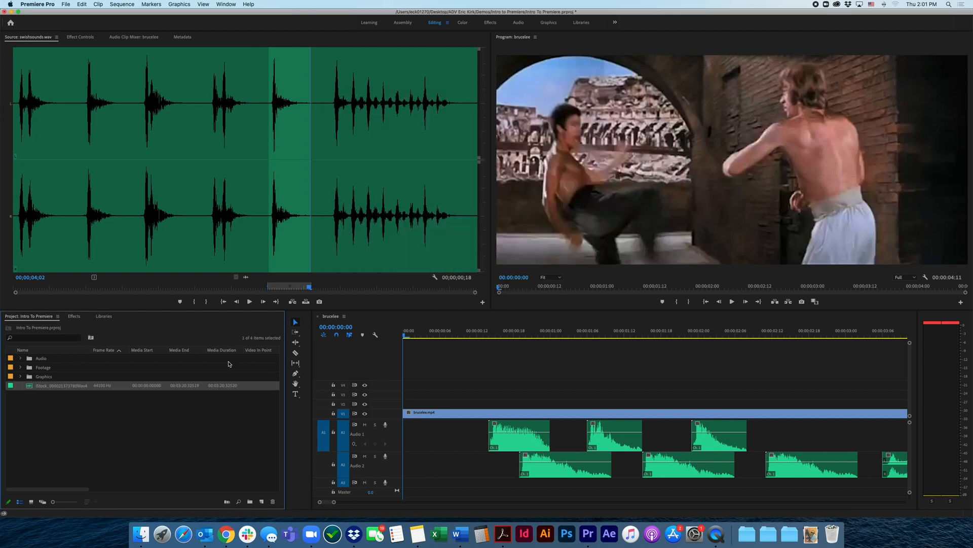
pyautogui.click(104, 413)
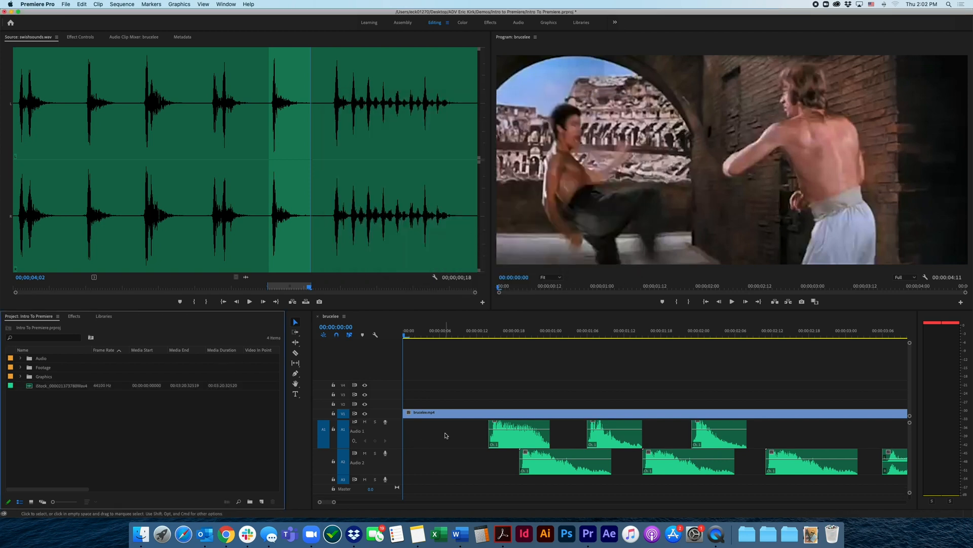
# Set the Out point of the imported music at 00;00;13;29 and place its audio on track A3 at 00:00:00:00
pyautogui.doubleClick(36, 385)
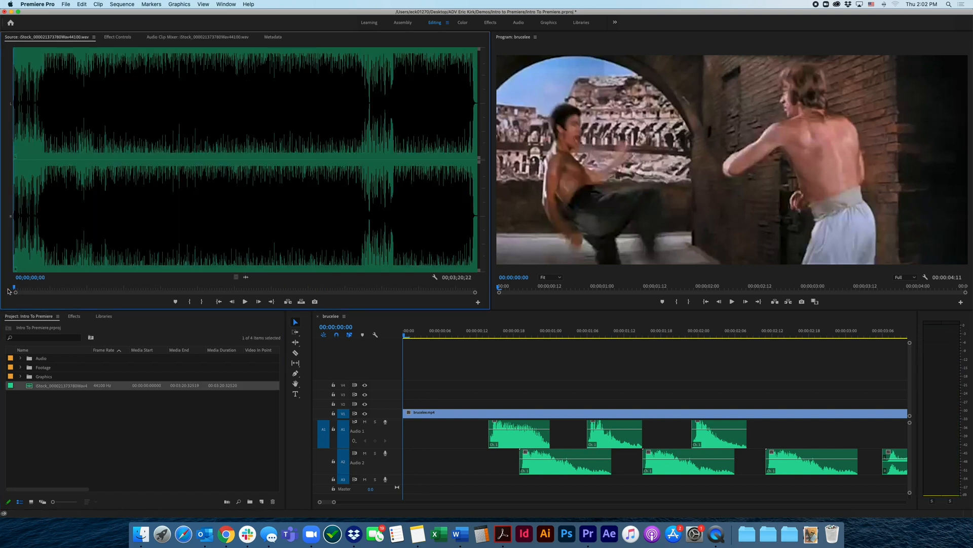
pyautogui.press('space')
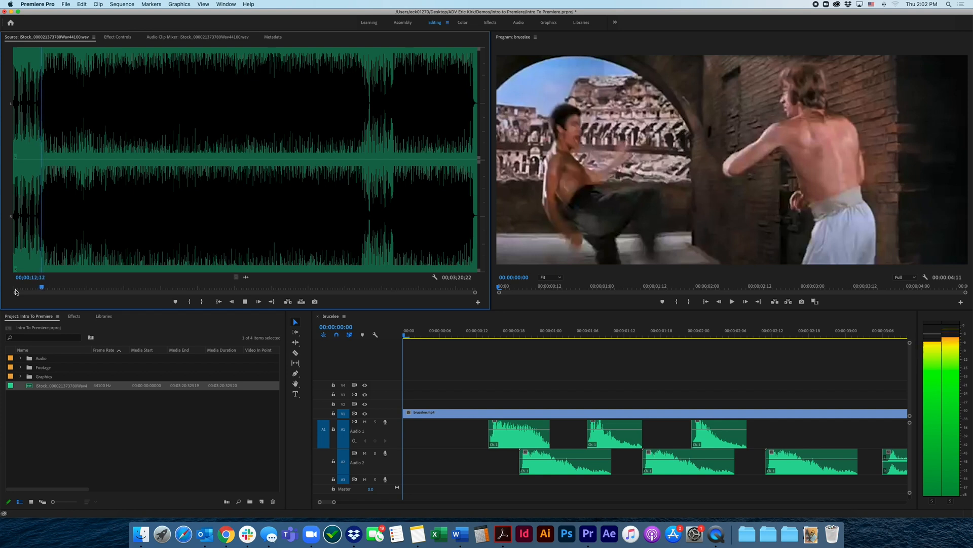
pyautogui.press('space')
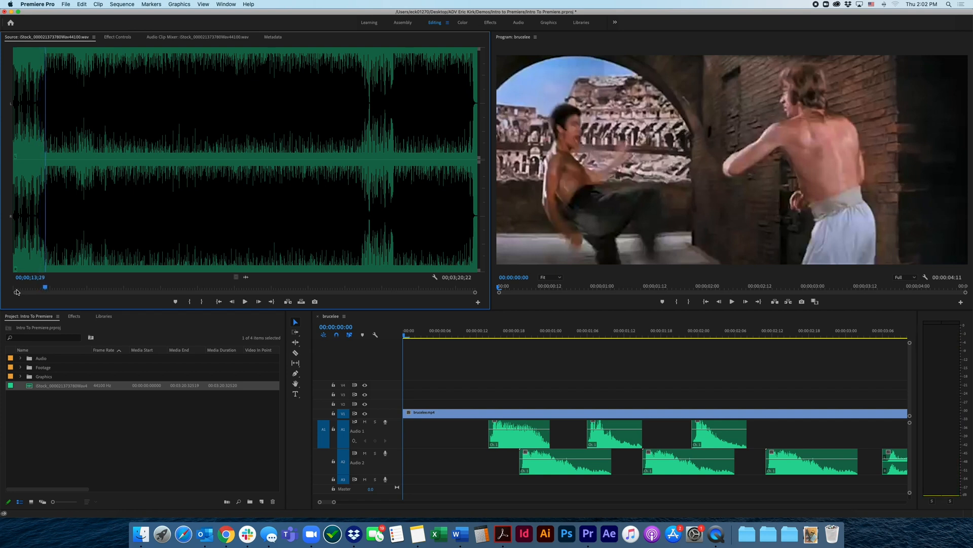
pyautogui.press('o')
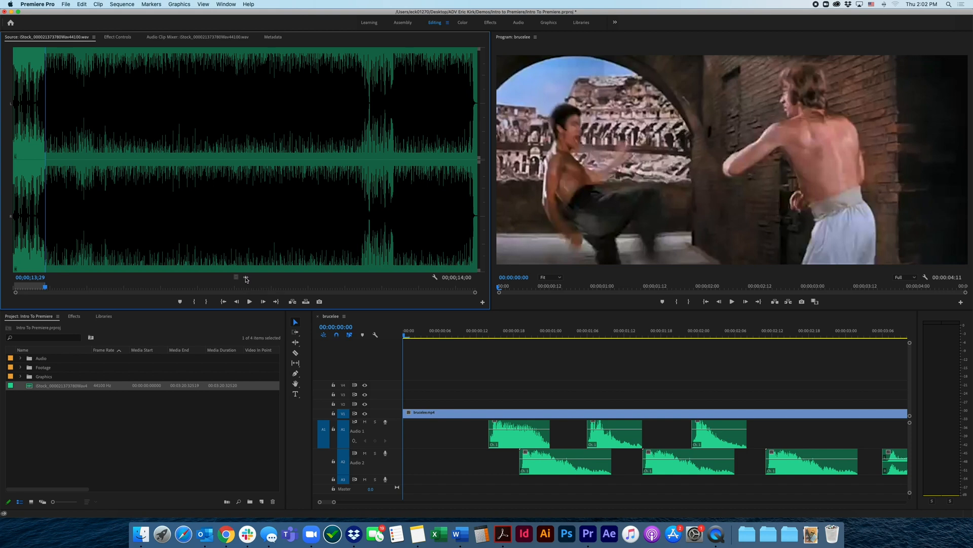
pyautogui.moveTo(245, 279); pyautogui.dragTo(407, 486)
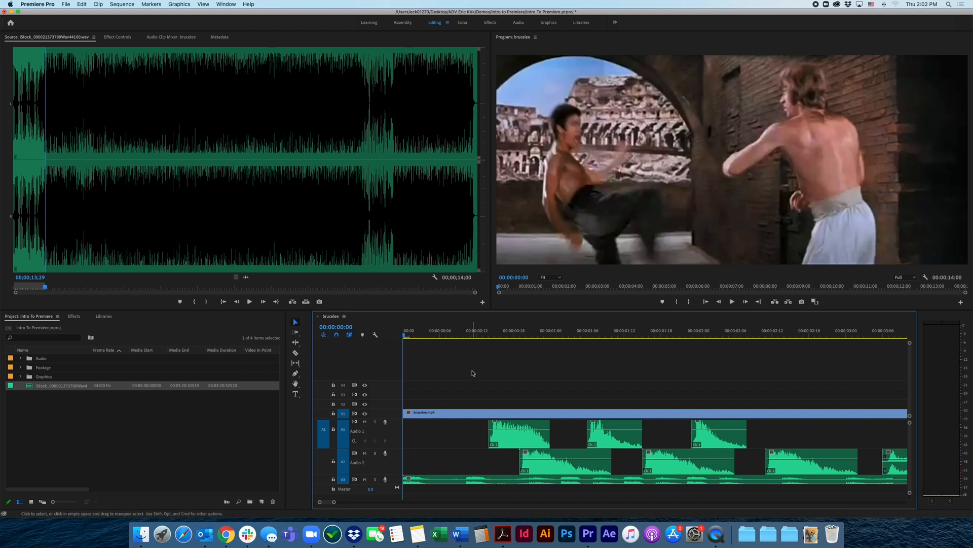
# Play the sequence with the music to review it, and return the playhead to 00:00:00:00
pyautogui.press('space')
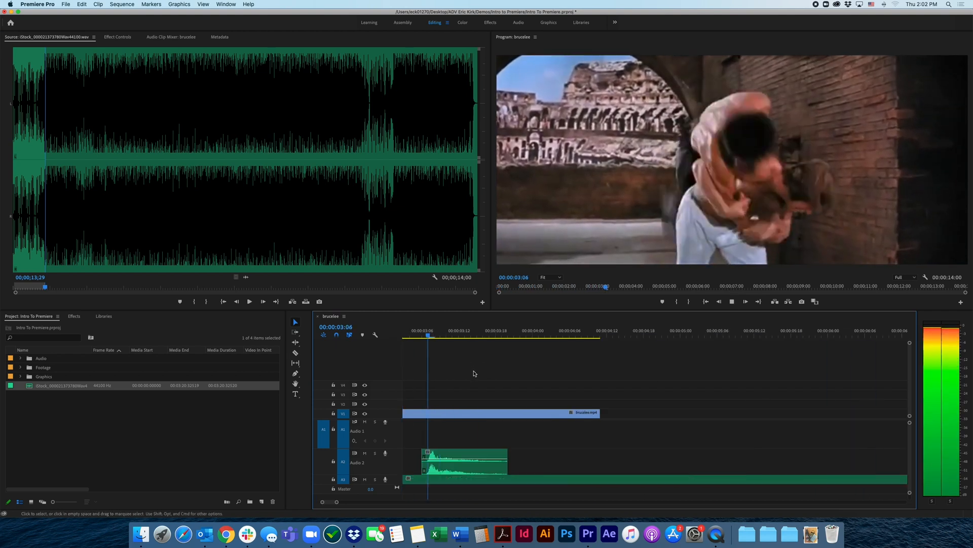
pyautogui.press('space')
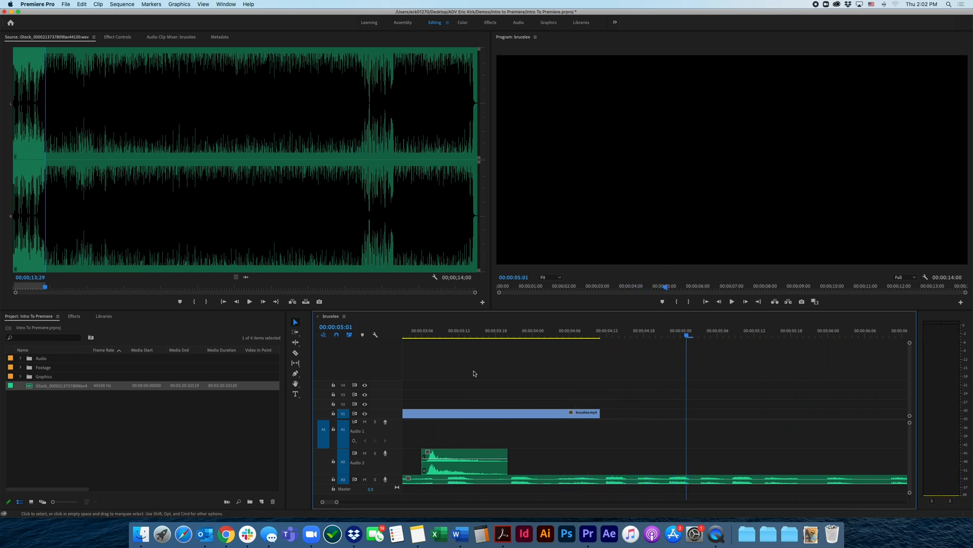
pyautogui.scroll(-5, 464, 372)
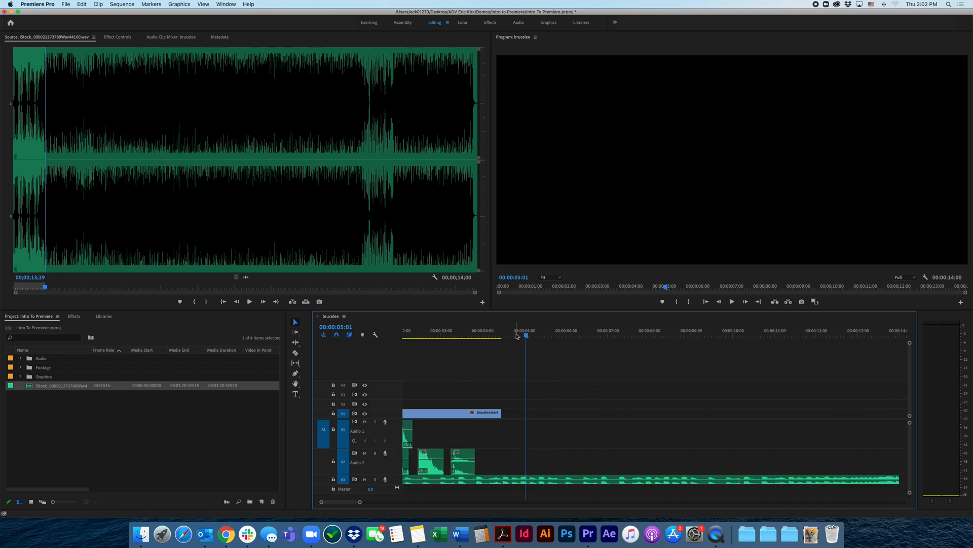
pyautogui.click(523, 337)
pyautogui.moveTo(523, 337); pyautogui.dragTo(488, 337)
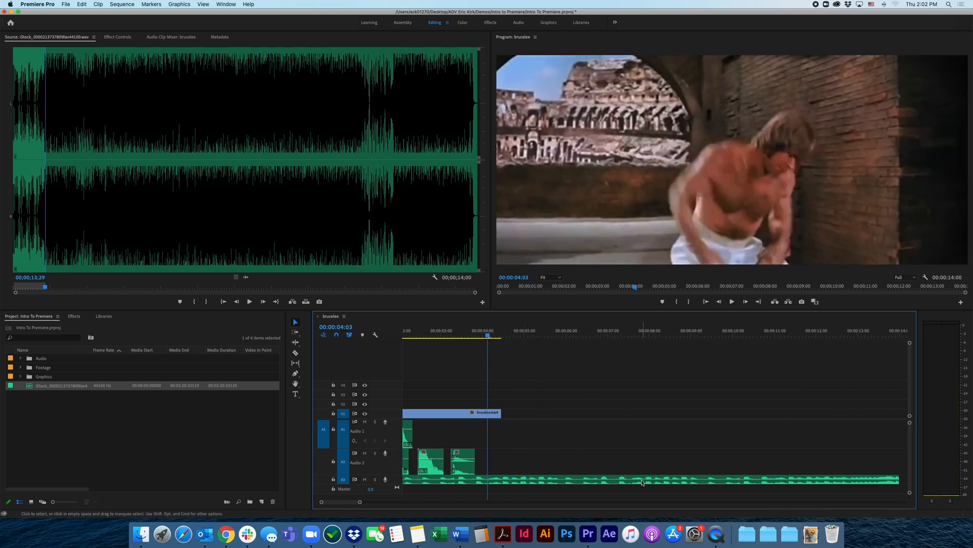
pyautogui.click(474, 415)
pyautogui.scroll(2, 473, 415)
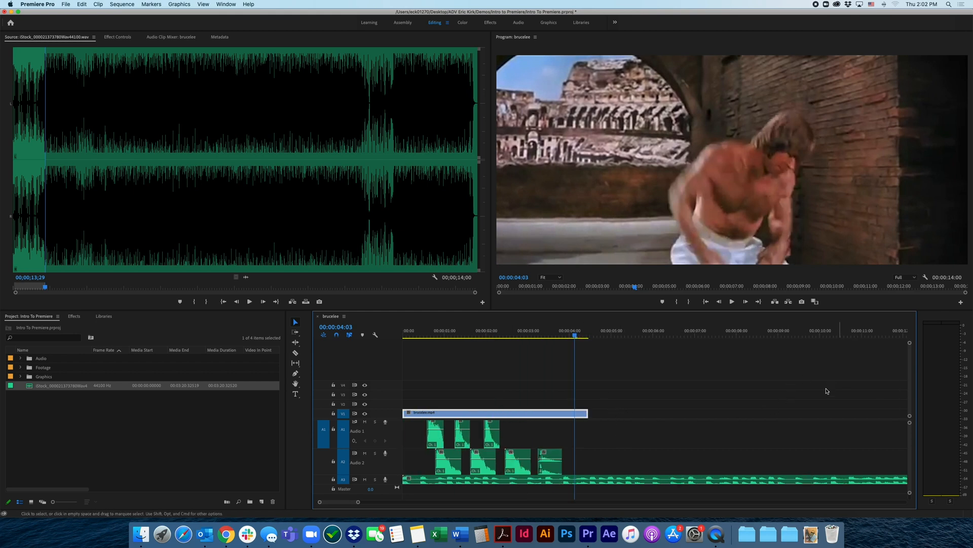
pyautogui.moveTo(575, 335); pyautogui.dragTo(495, 350)
pyautogui.press('Home')
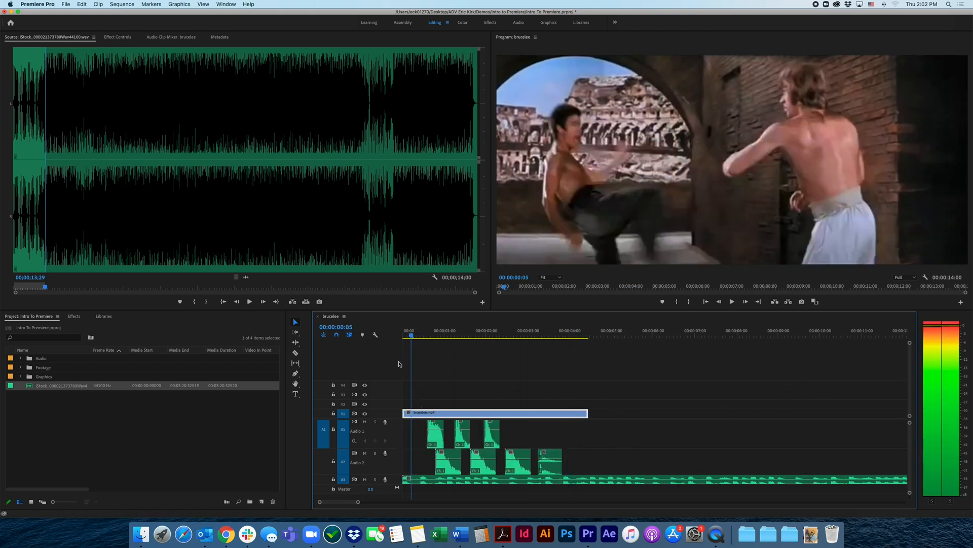
pyautogui.click(456, 367)
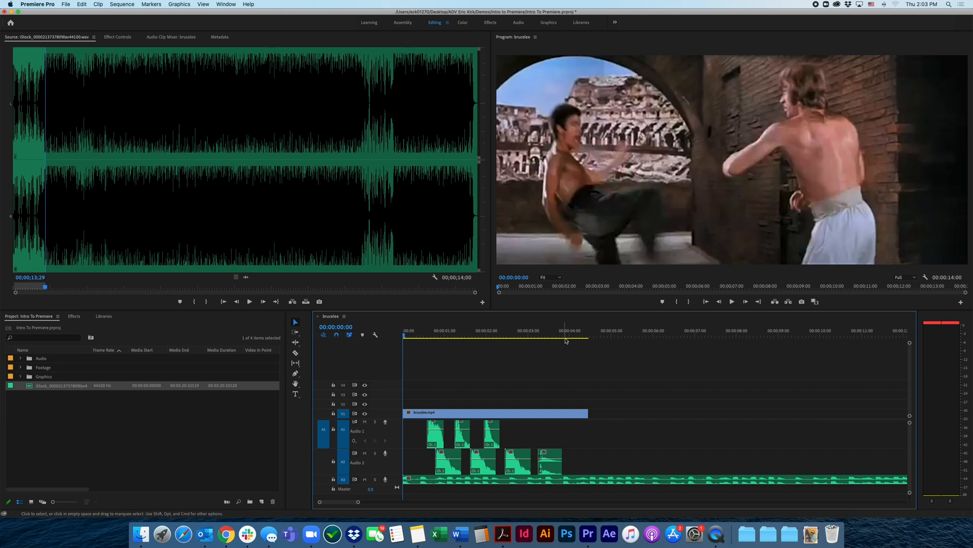
# Check the end of the brucelee.mp4 clip at 00:00:04:11, and park the playhead at 00:00:02:09
pyautogui.moveTo(567, 334); pyautogui.dragTo(589, 334)
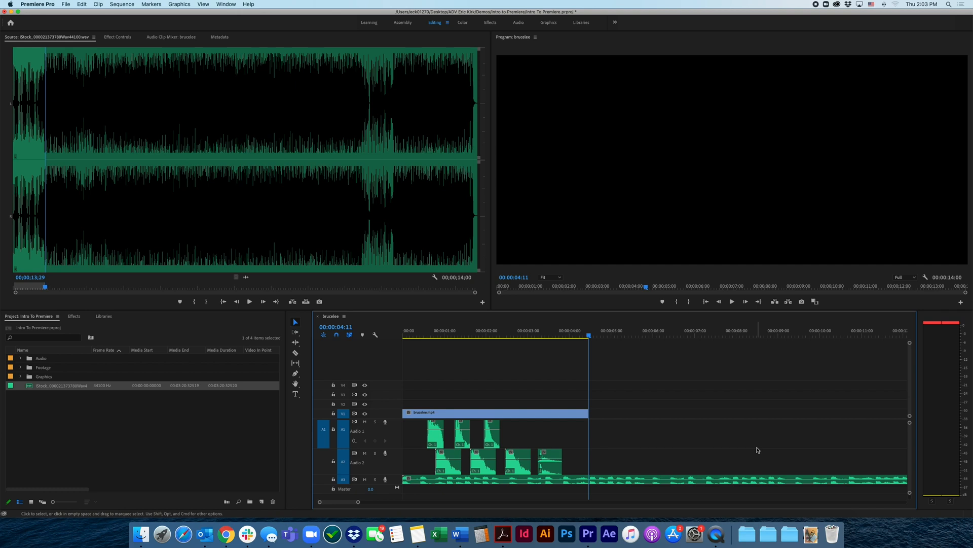
pyautogui.click(519, 332)
pyautogui.moveTo(510, 342); pyautogui.dragTo(502, 344)
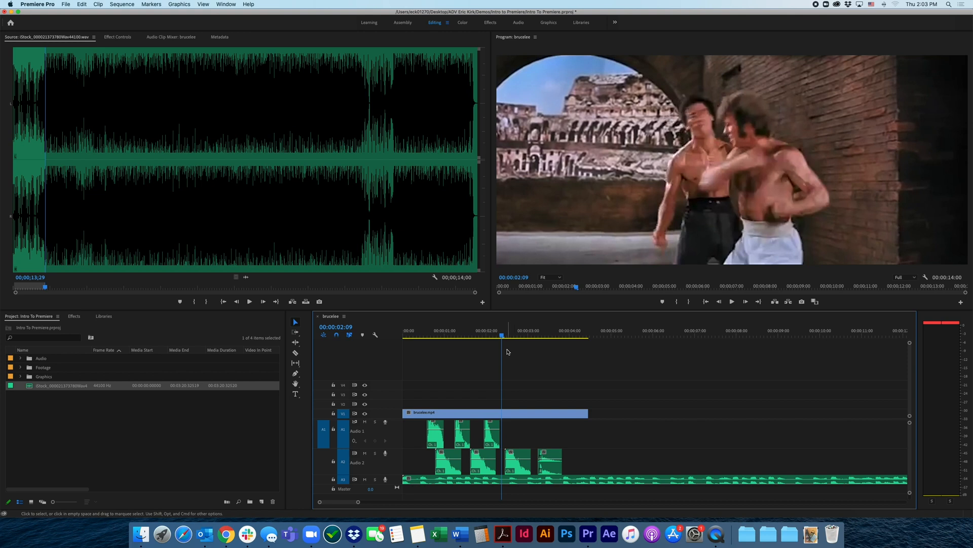
# Place ADV Logo.png from the Graphics bin on track V2 above brucelee.mp4, starting at 00:00:00:00
pyautogui.click(179, 421)
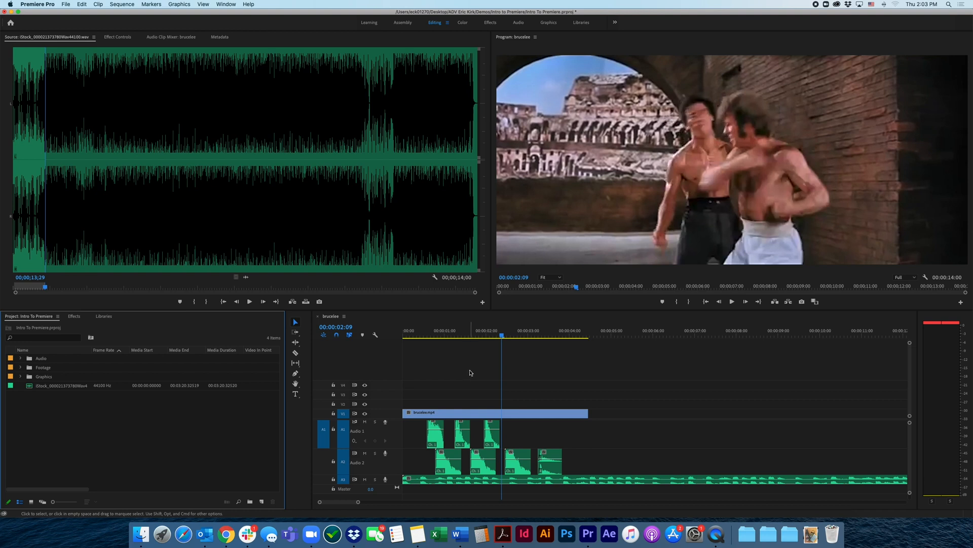
pyautogui.click(21, 377)
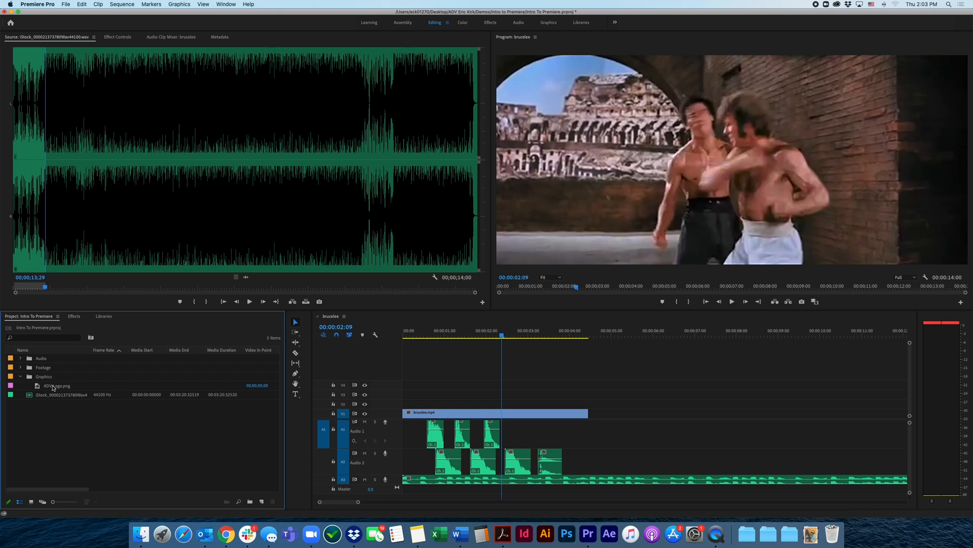
pyautogui.click(38, 387)
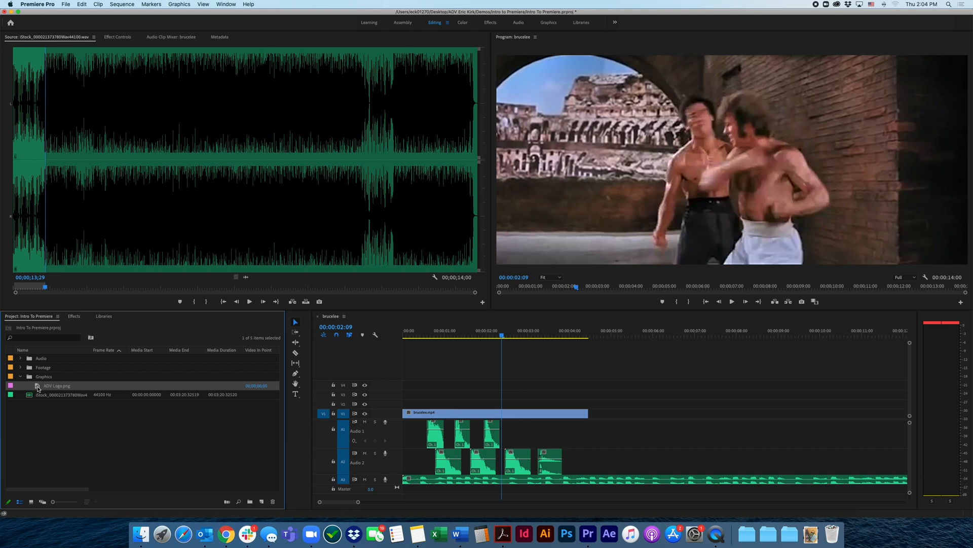
pyautogui.moveTo(38, 388); pyautogui.dragTo(406, 407)
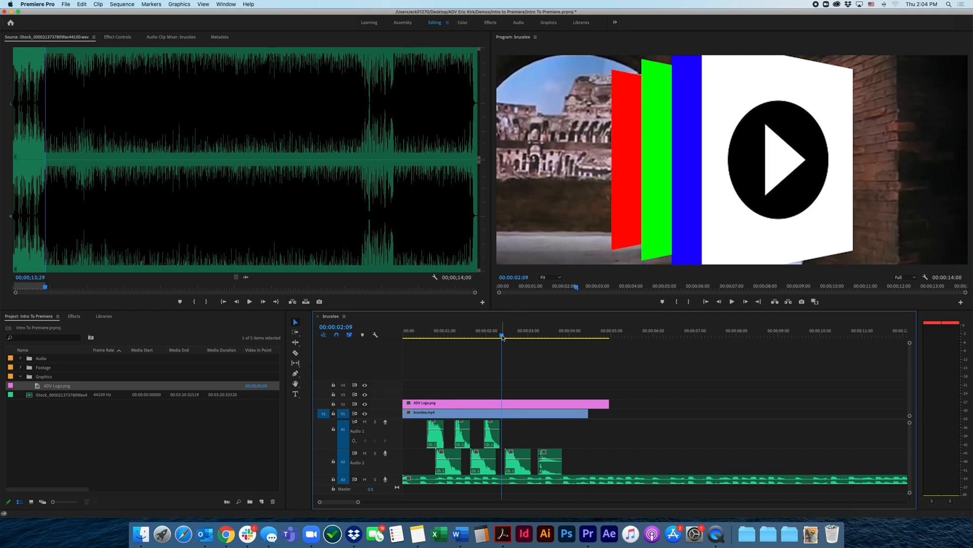
# Trim both ends of the ADV Logo.png clip on V2 so it starts at 00:00:00:19 and lasts about 00:00:01:04
pyautogui.click(461, 403)
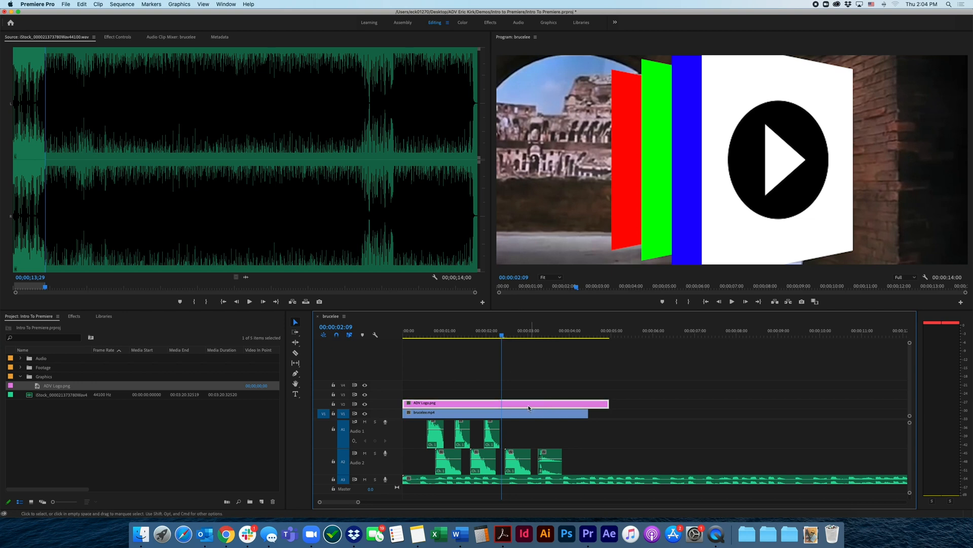
pyautogui.click(460, 394)
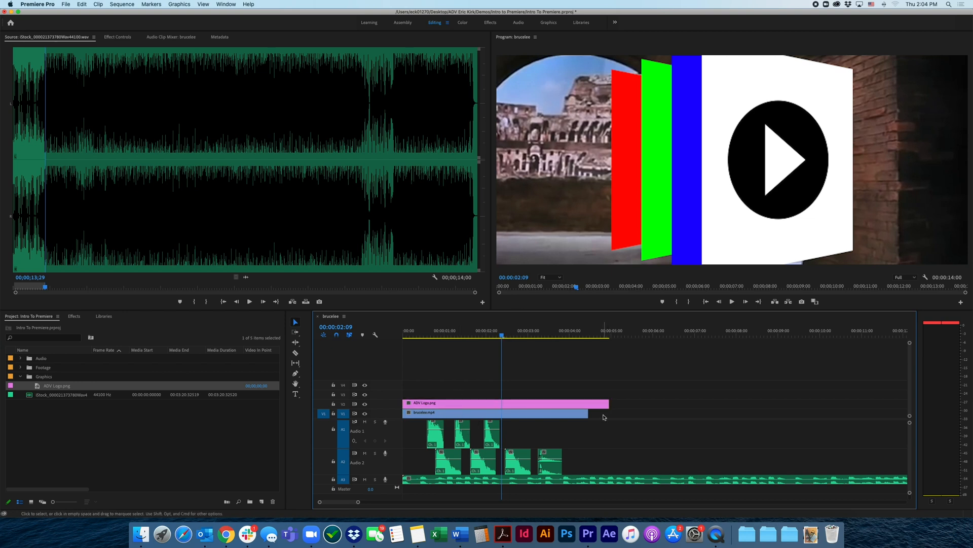
pyautogui.click(457, 408)
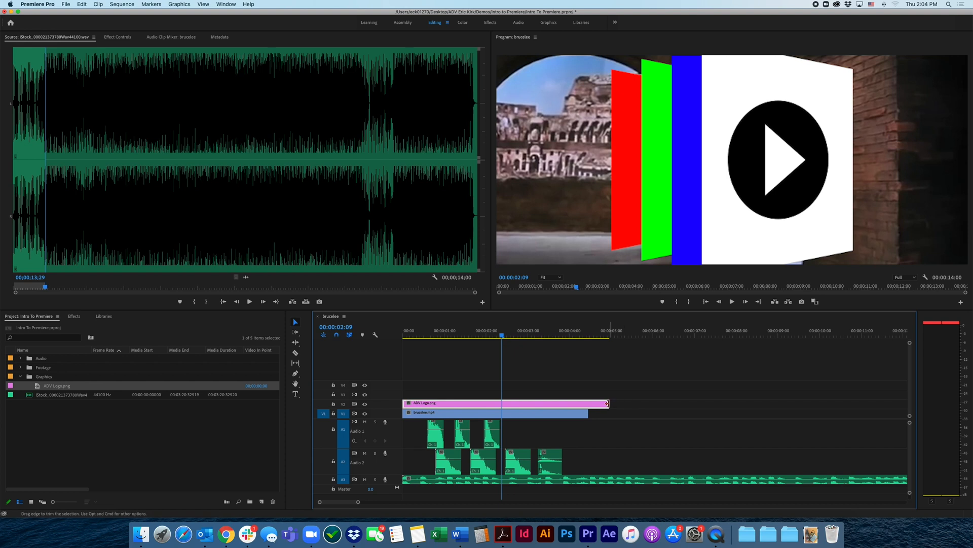
pyautogui.moveTo(608, 403); pyautogui.dragTo(482, 404)
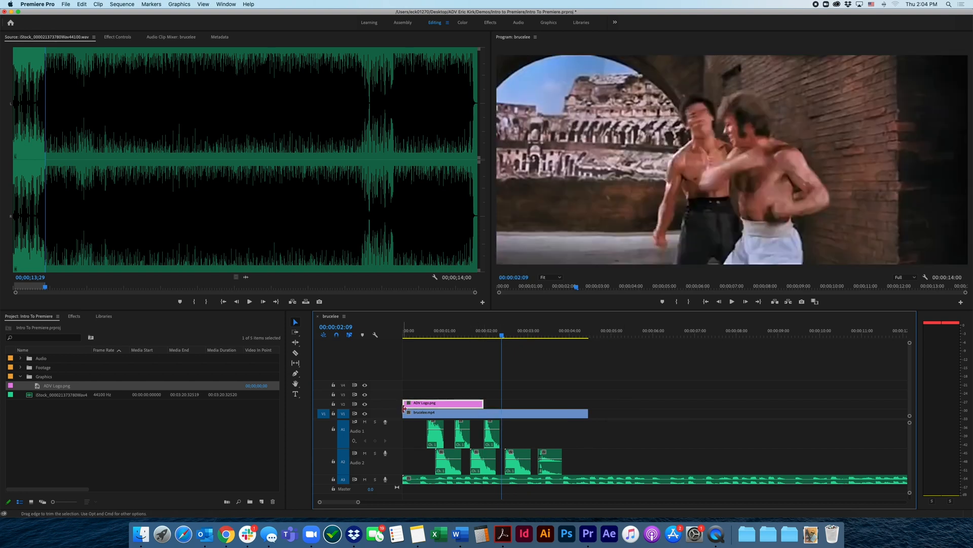
pyautogui.moveTo(405, 404); pyautogui.dragTo(436, 404)
# Mute the music on track A3 and preview the logo section, stopping at 00:00:01:11
pyautogui.moveTo(476, 335); pyautogui.dragTo(446, 335)
pyautogui.click(365, 479)
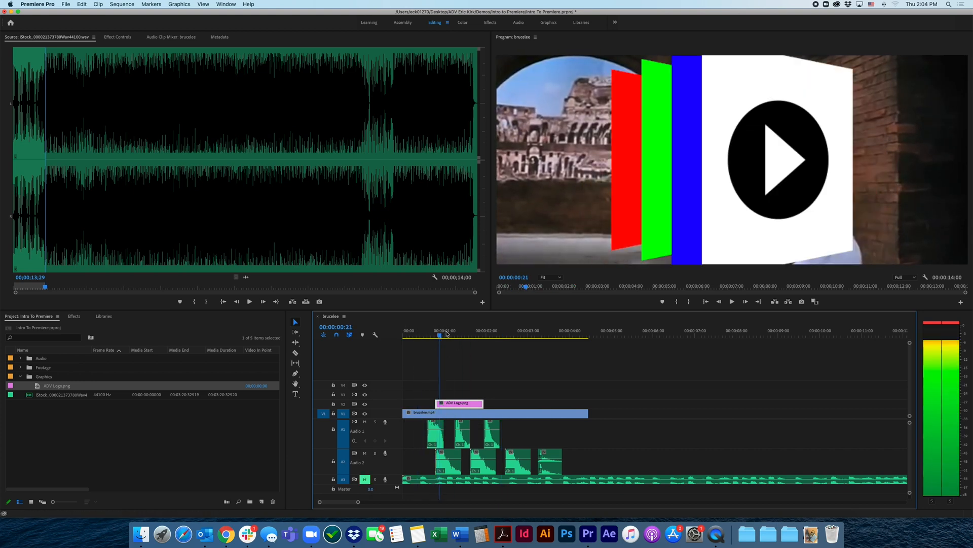
pyautogui.press('space')
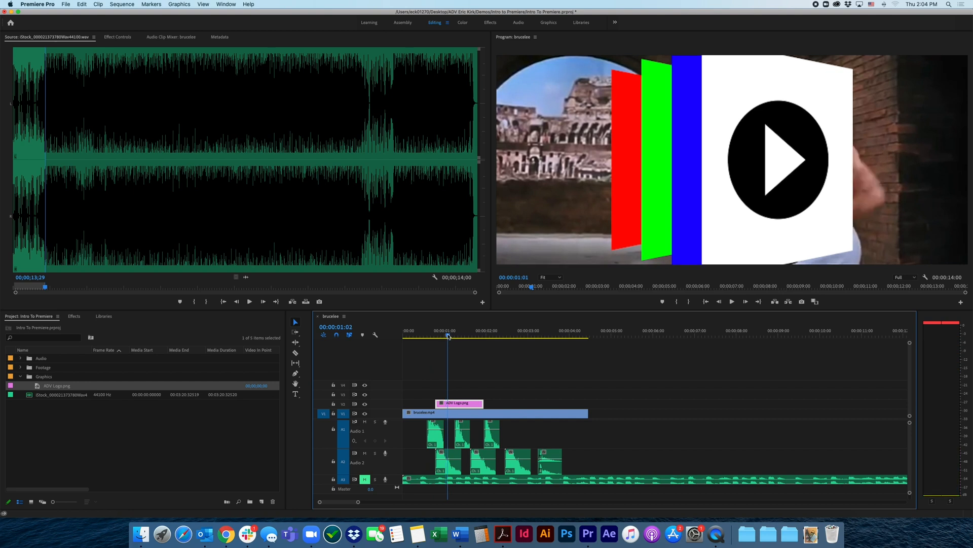
# Scale the ADV Logo.png clip on track V2 down to 11
pyautogui.doubleClick(459, 403)
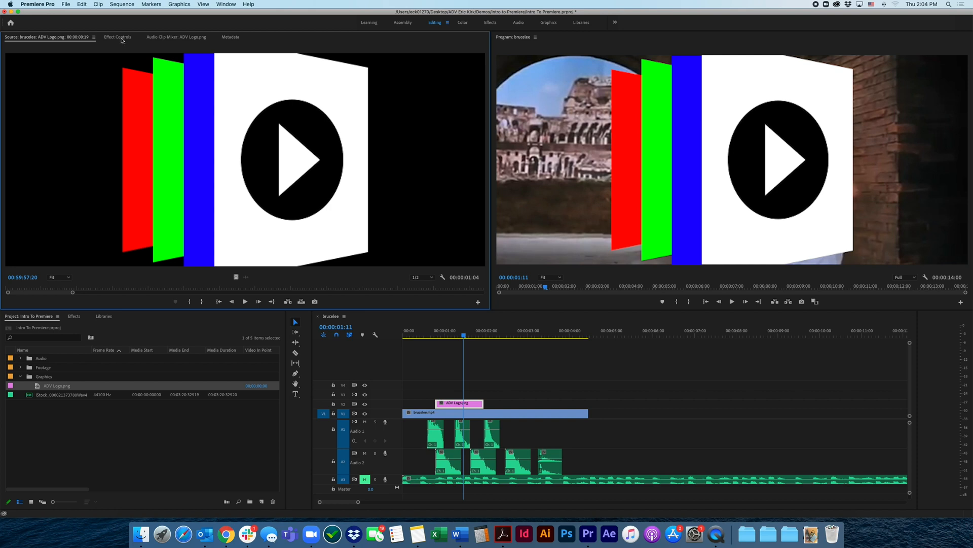
pyautogui.click(122, 38)
pyautogui.click(188, 84)
pyautogui.write('16')
pyautogui.press('Return')
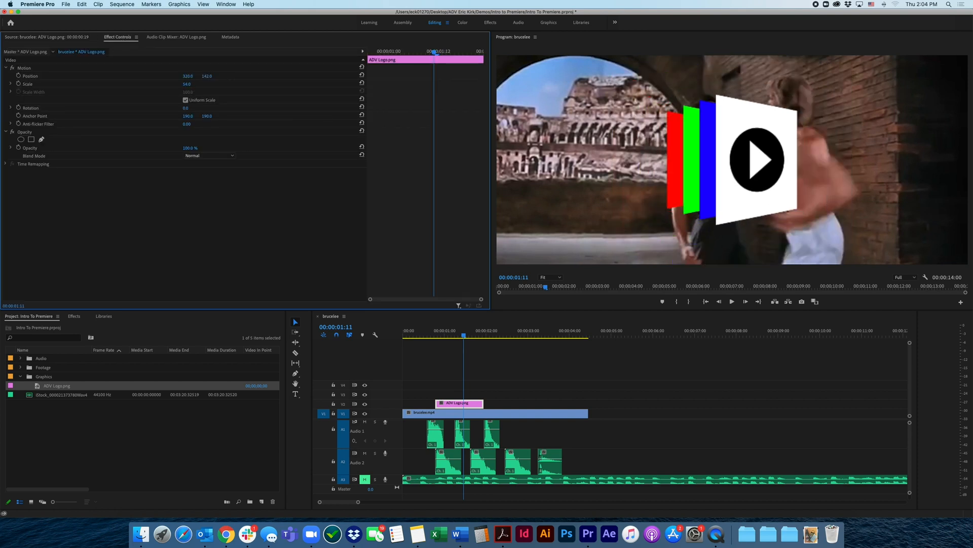
pyautogui.write('13')
pyautogui.press('Return')
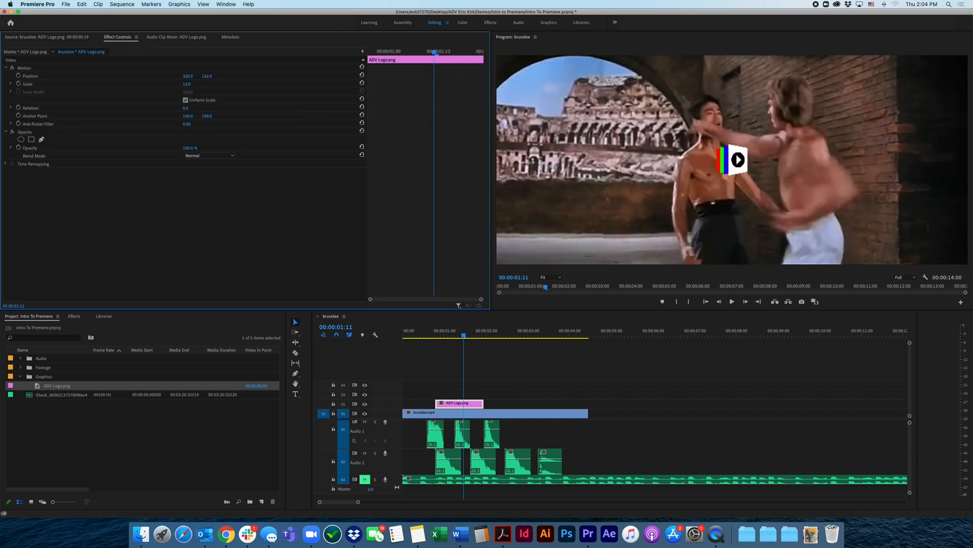
pyautogui.write('11')
pyautogui.press('Return')
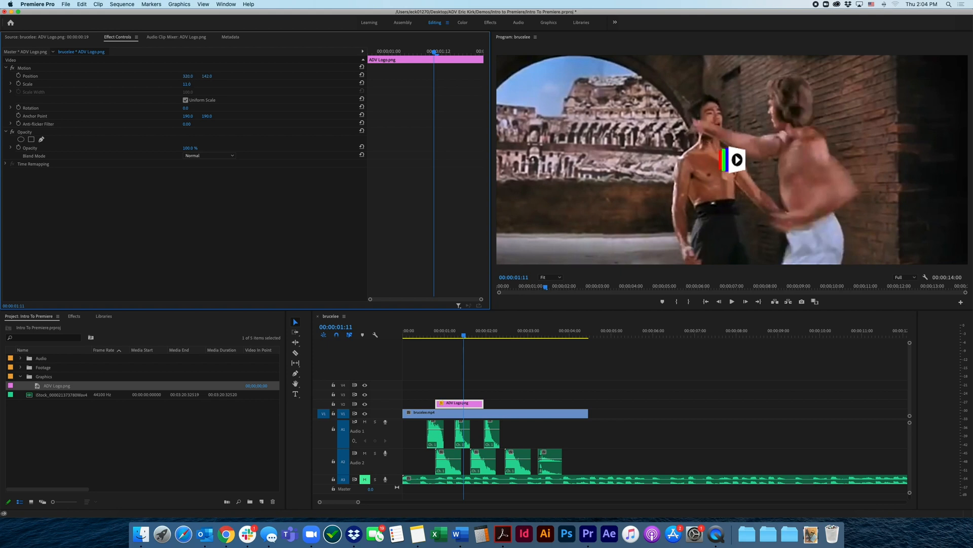
# Position the ADV Logo.png clip at 45, 249 in the frame's lower-left corner and reduce its opacity to 34%
pyautogui.moveTo(189, 77); pyautogui.dragTo(50, 77)
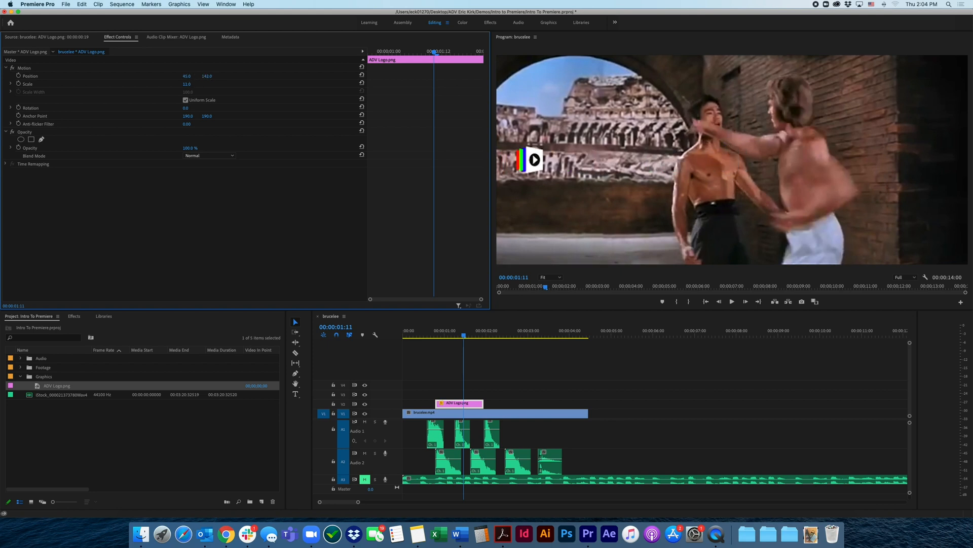
pyautogui.moveTo(207, 76); pyautogui.dragTo(262, 77)
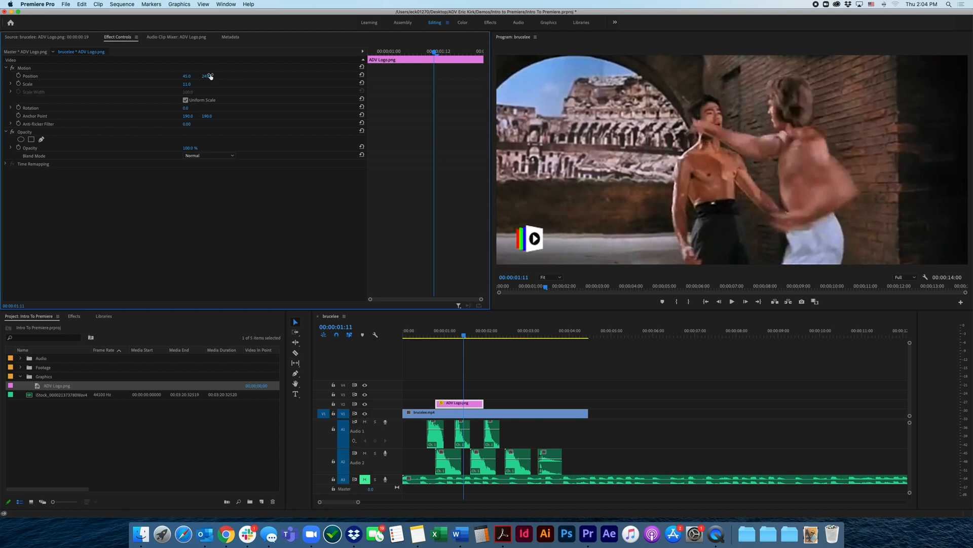
pyautogui.moveTo(189, 148); pyautogui.dragTo(155, 148)
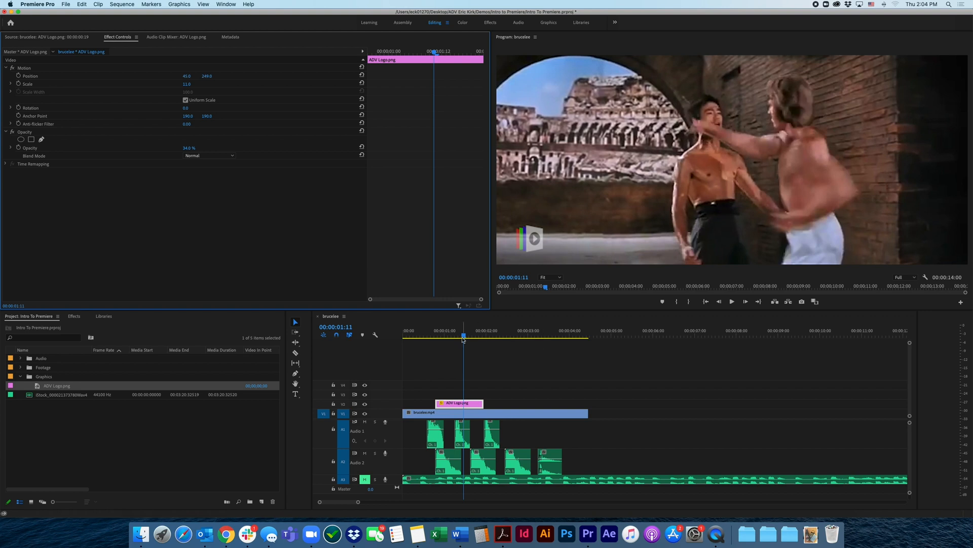
# Preview the sequence from the start to check the resized, semi-transparent logo, and park the playhead at 00:00:01:18
pyautogui.moveTo(463, 336); pyautogui.dragTo(406, 347)
pyautogui.press('space')
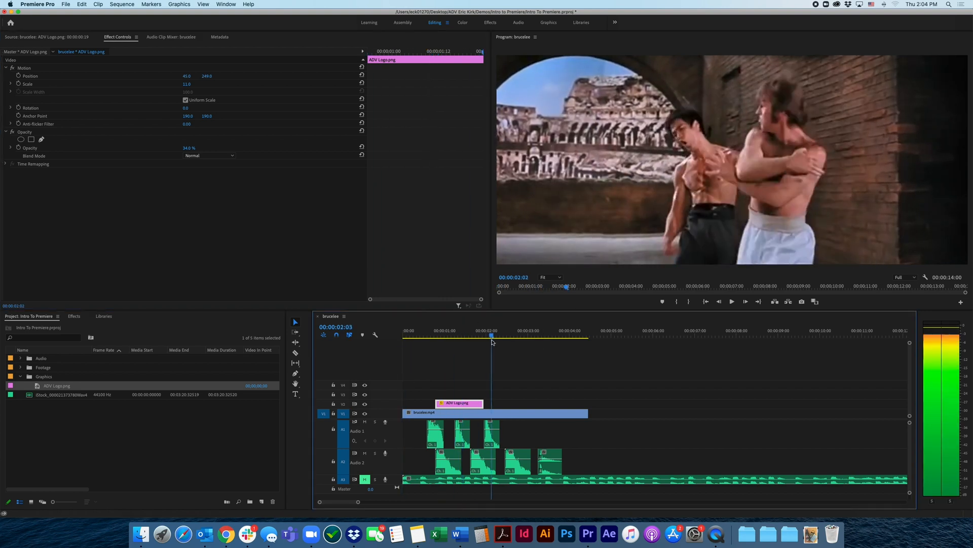
pyautogui.press('space')
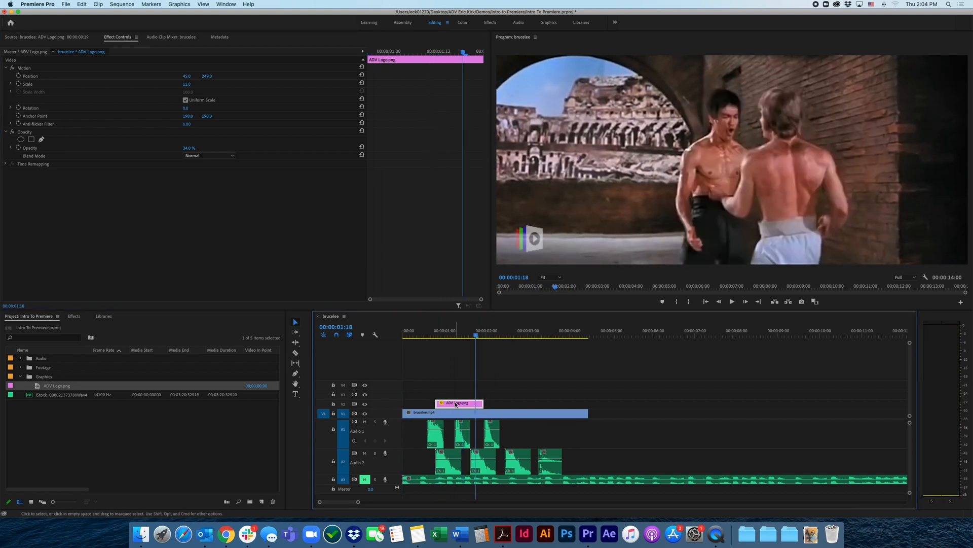
# Extend the ADV Logo.png clip on V2 to span the full length of brucelee.mp4, deselect it, and return the playhead to 00:00:00:00
pyautogui.moveTo(456, 404); pyautogui.dragTo(588, 403)
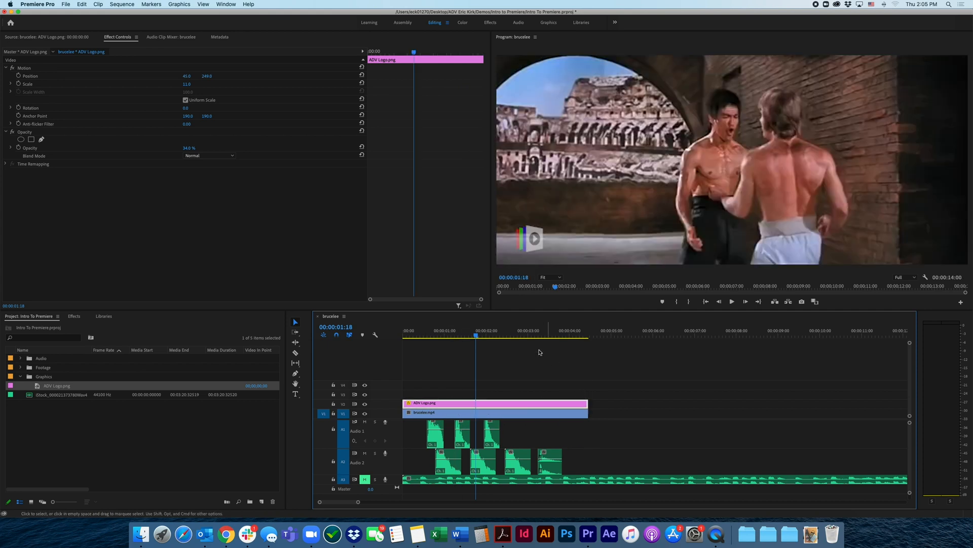
pyautogui.moveTo(455, 333); pyautogui.dragTo(401, 340)
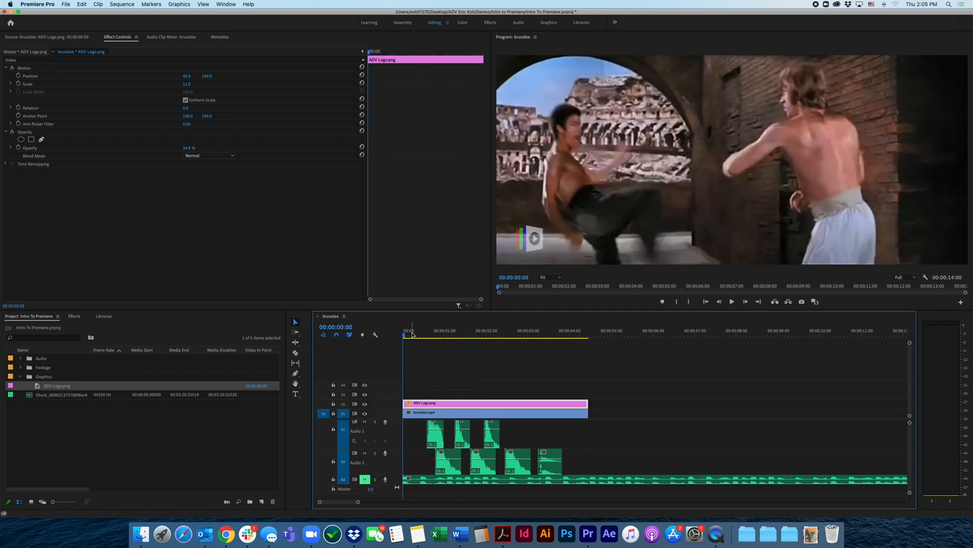
pyautogui.click(412, 334)
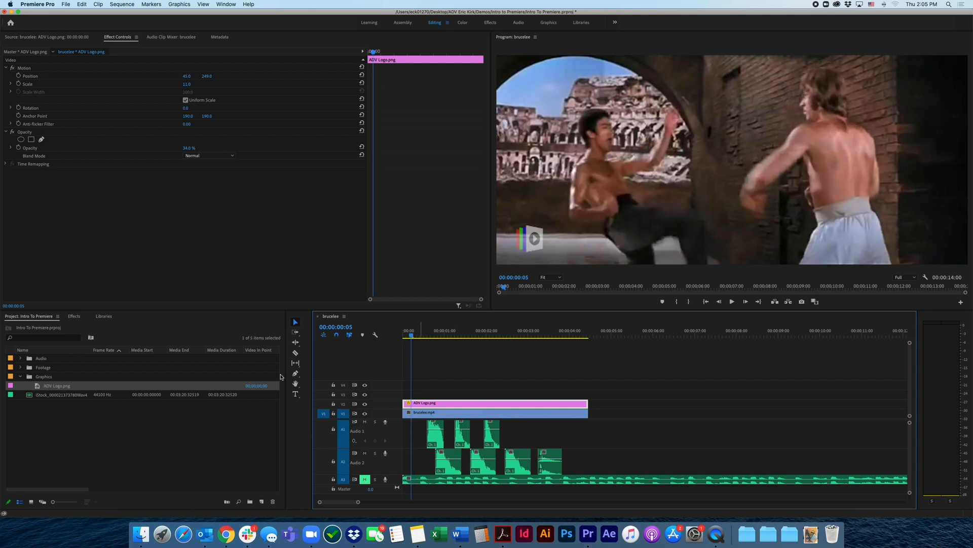
pyautogui.click(43, 380)
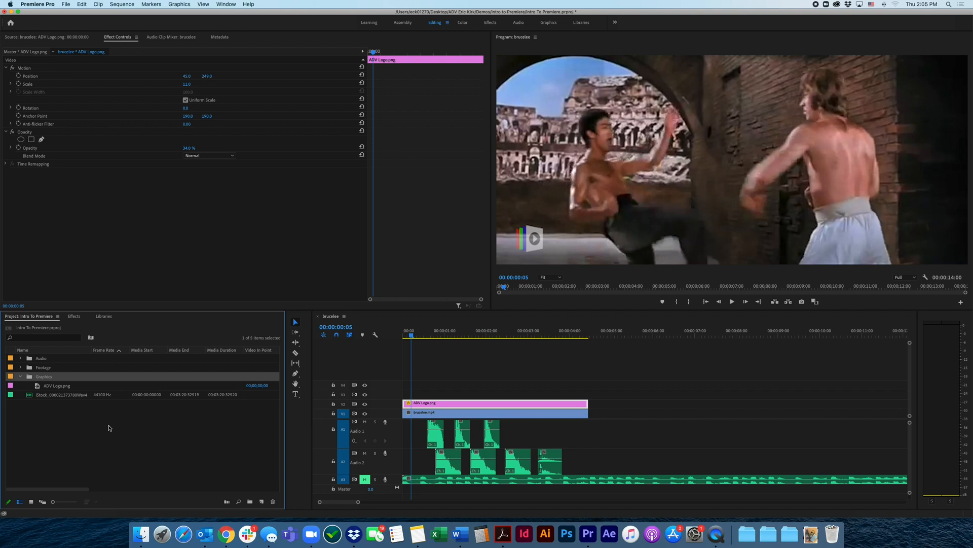
pyautogui.click(384, 344)
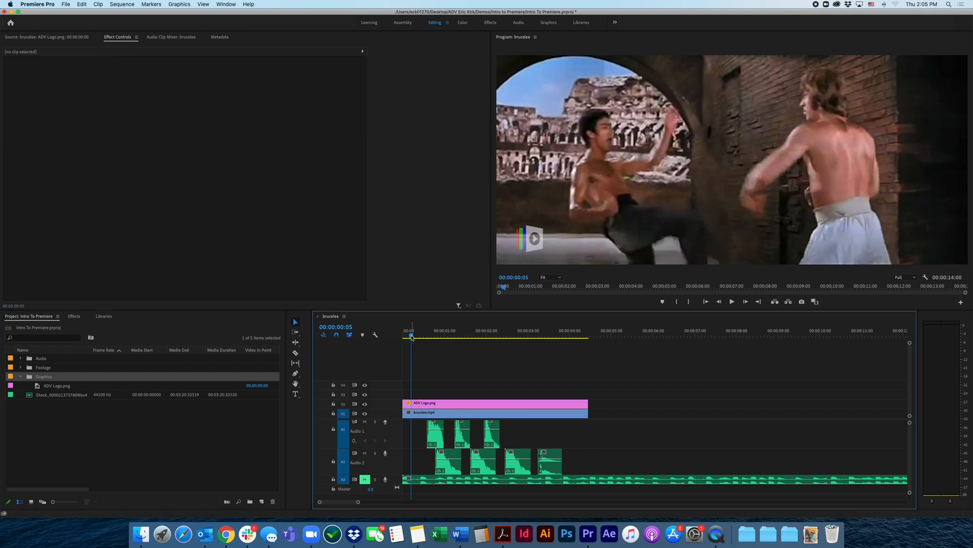
pyautogui.press('Home')
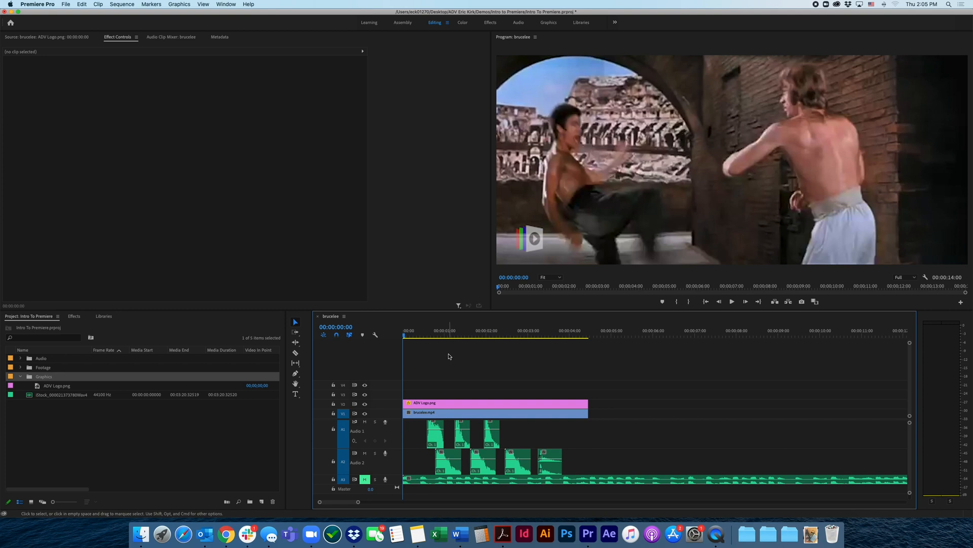